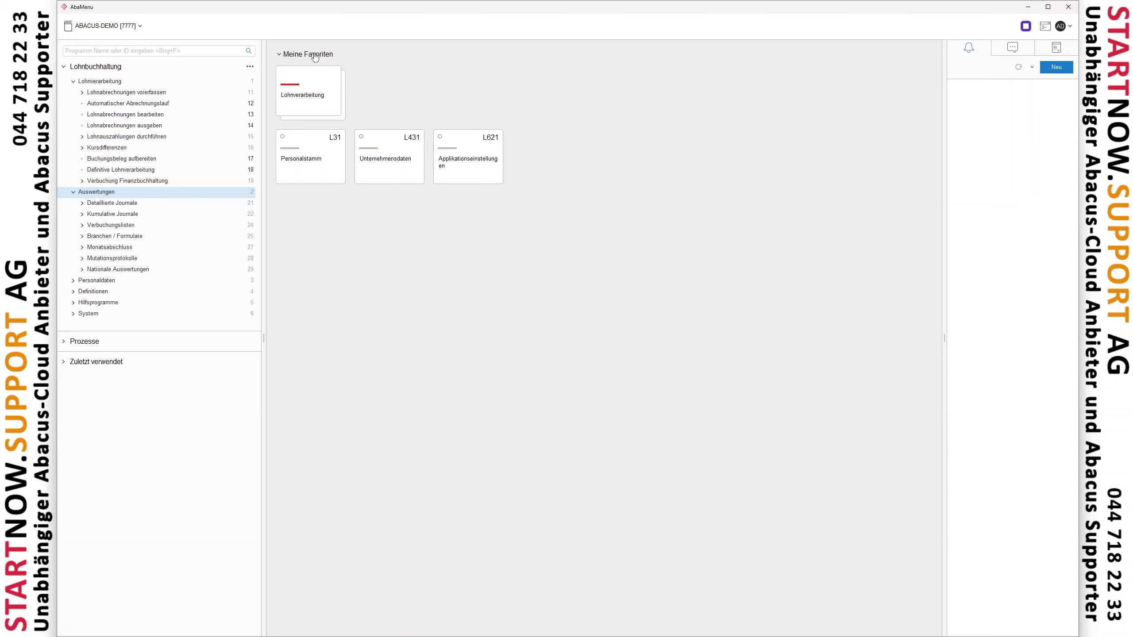
Step: In the Personalstamm, view the Zahlungsinstruktionen of the first listed employee's Zahlweg
{"action": "left_click", "coordinate": [331, 156]}
{"action": "left_click", "coordinate": [295, 128]}
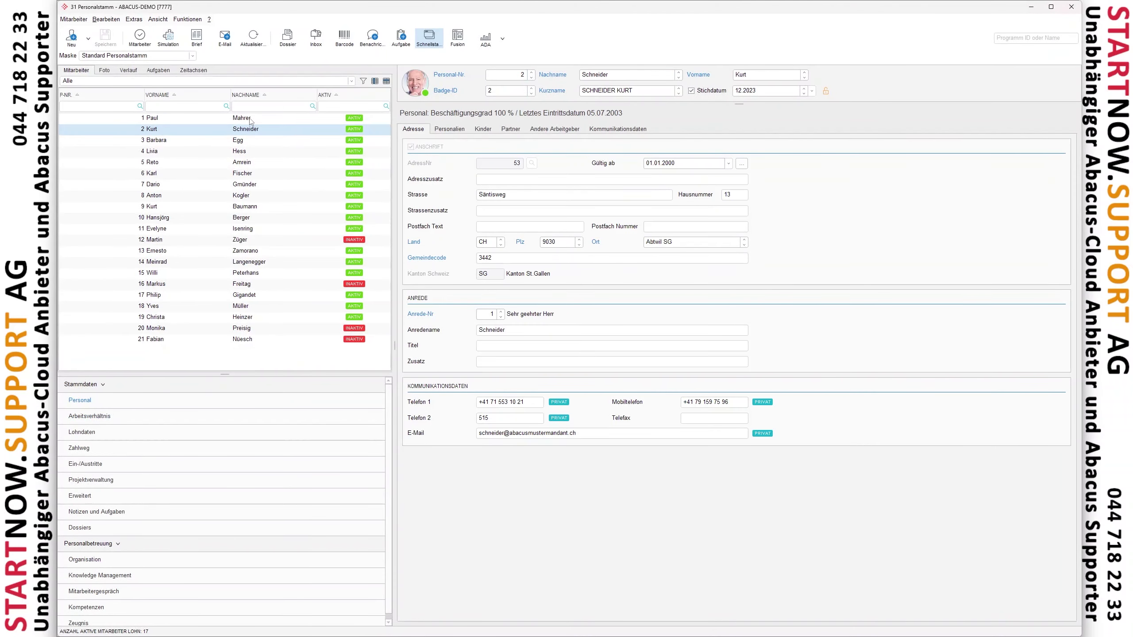
{"action": "left_click", "coordinate": [250, 118]}
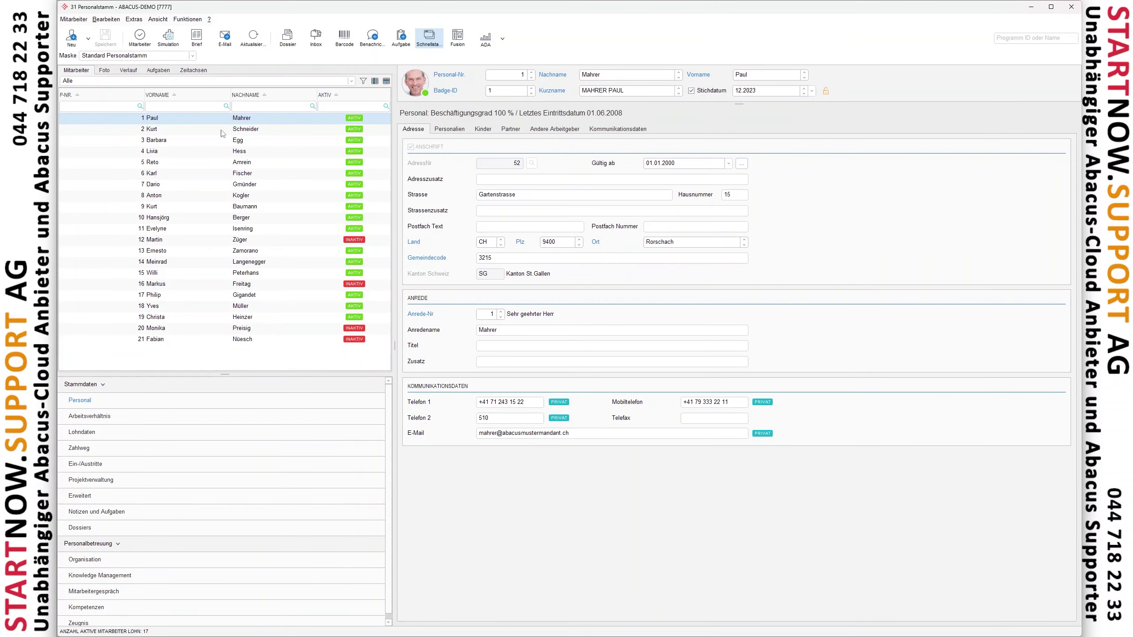
{"action": "left_click", "coordinate": [76, 448]}
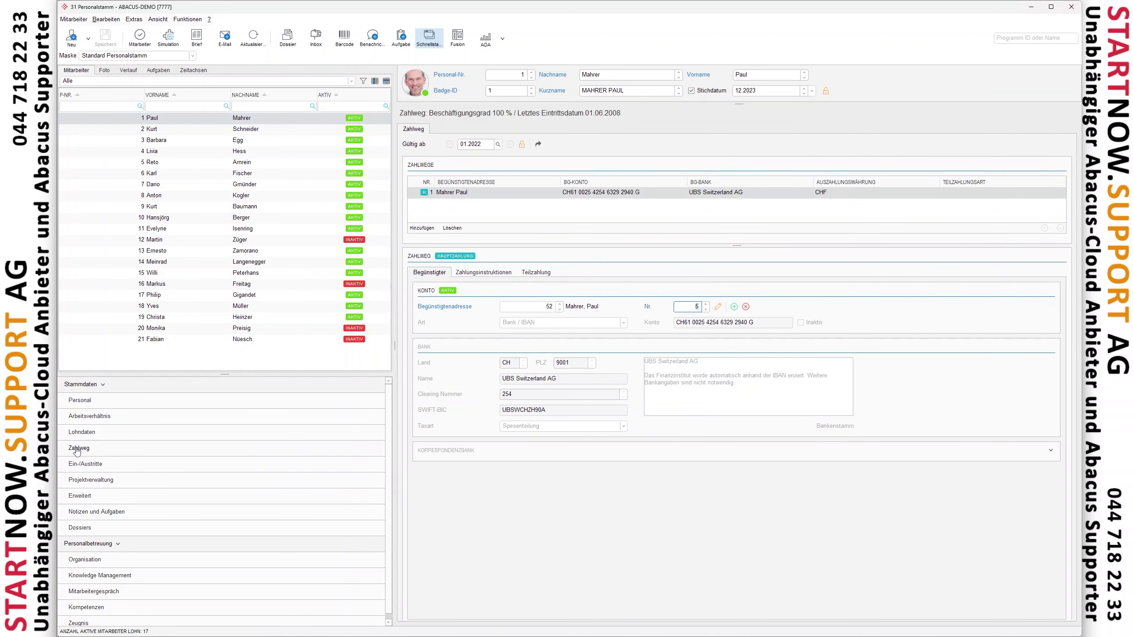
{"action": "left_click", "coordinate": [496, 274]}
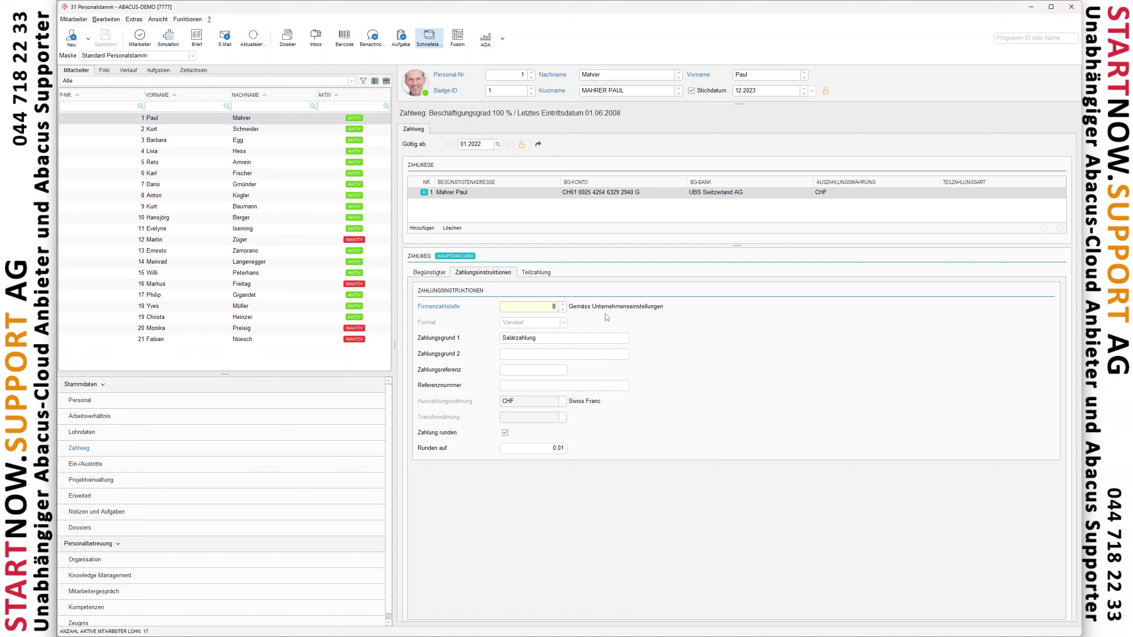
Step: Open program L431 Unternehmensdaten, view the company's standard Zahlwege, and return to the main menu
{"action": "left_click", "coordinate": [1019, 39]}
{"action": "left_click", "coordinate": [1025, 40]}
{"action": "type", "text": "l431"}
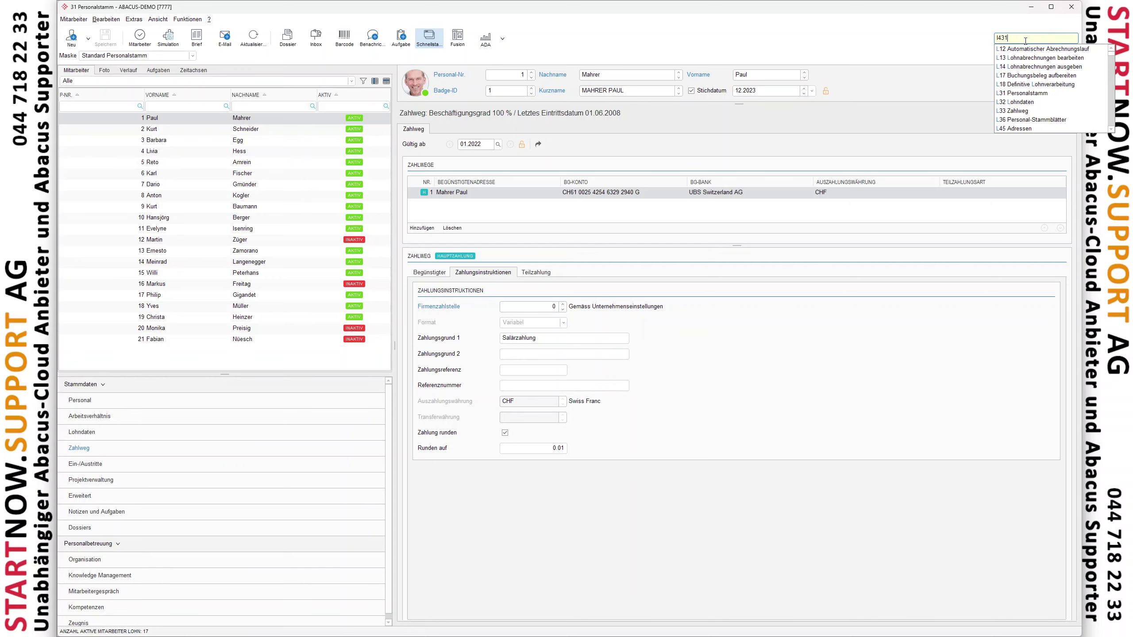
{"action": "key", "text": "Return"}
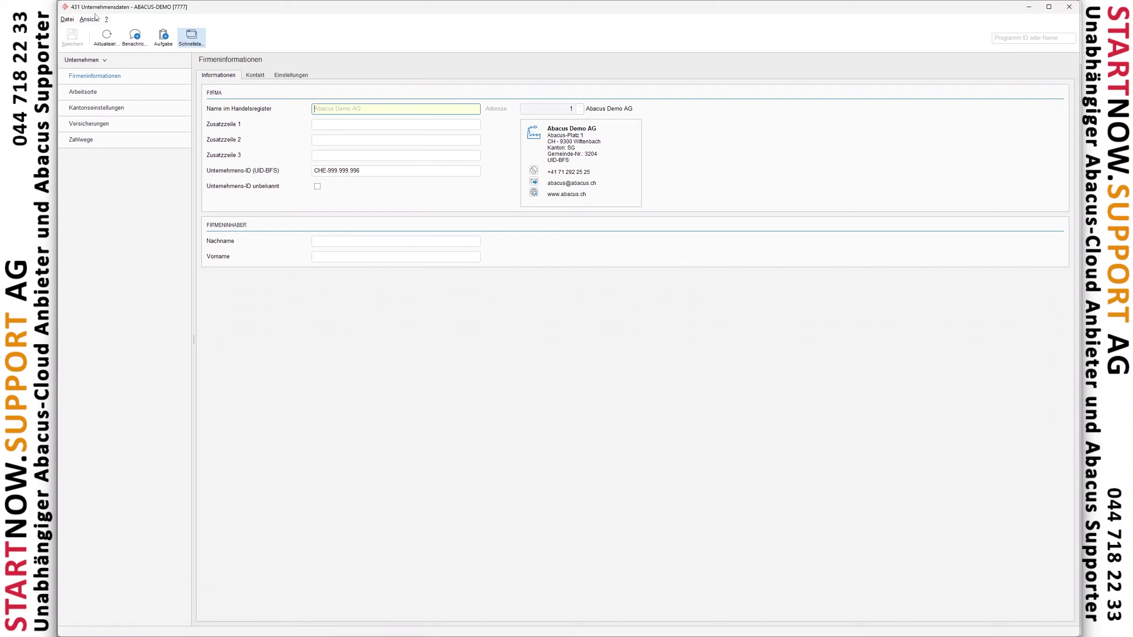
{"action": "left_click", "coordinate": [79, 141]}
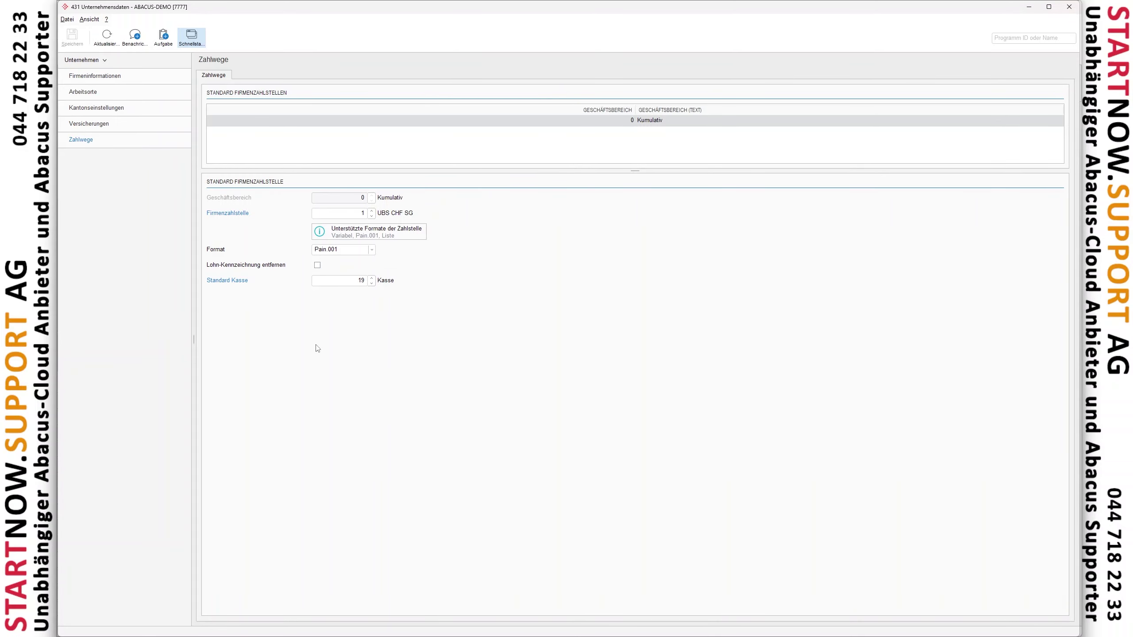
{"action": "left_click", "coordinate": [1069, 7]}
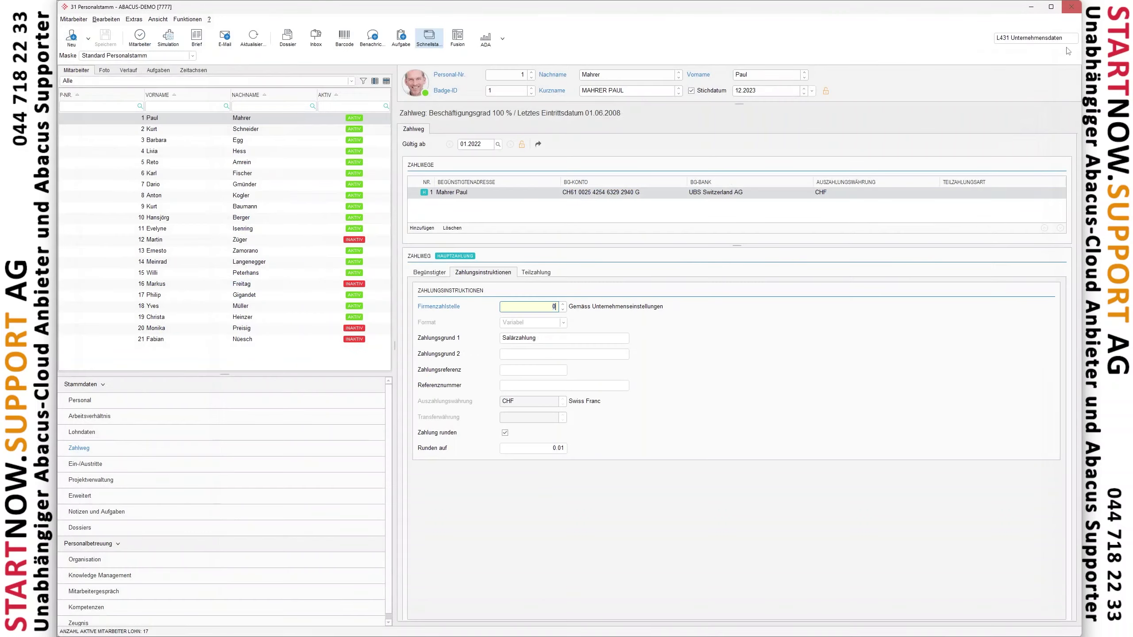
{"action": "left_click", "coordinate": [1069, 9]}
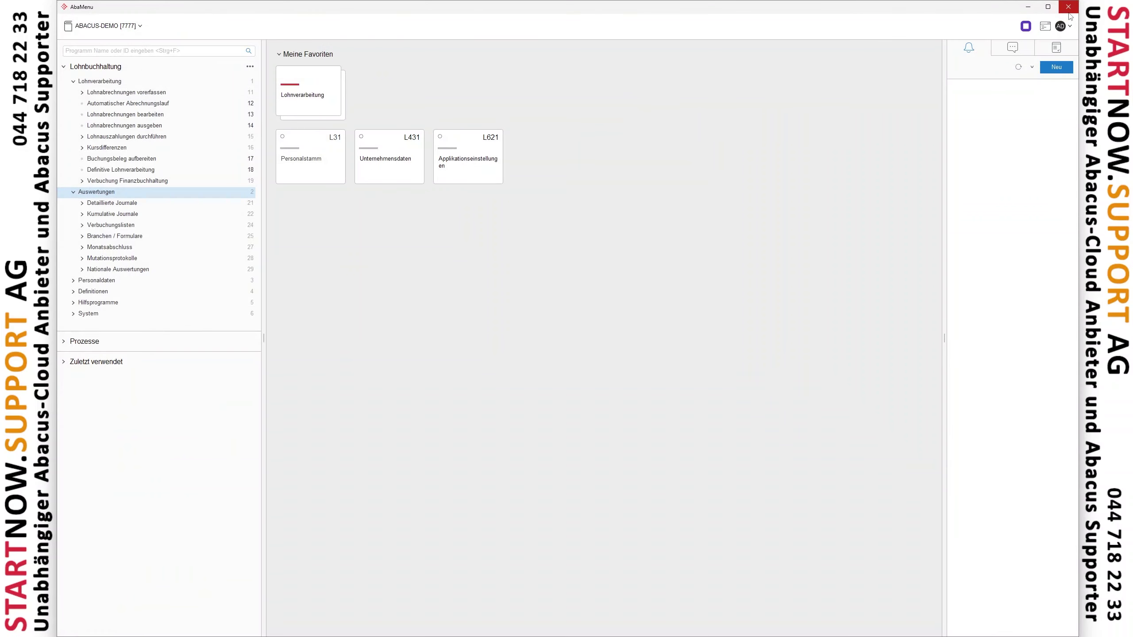
Step: From the Lohnverarbeitung favorites, open Automatischer Abrechnungslauf, briefly list all payroll periods, and close the program
{"action": "left_click", "coordinate": [318, 87]}
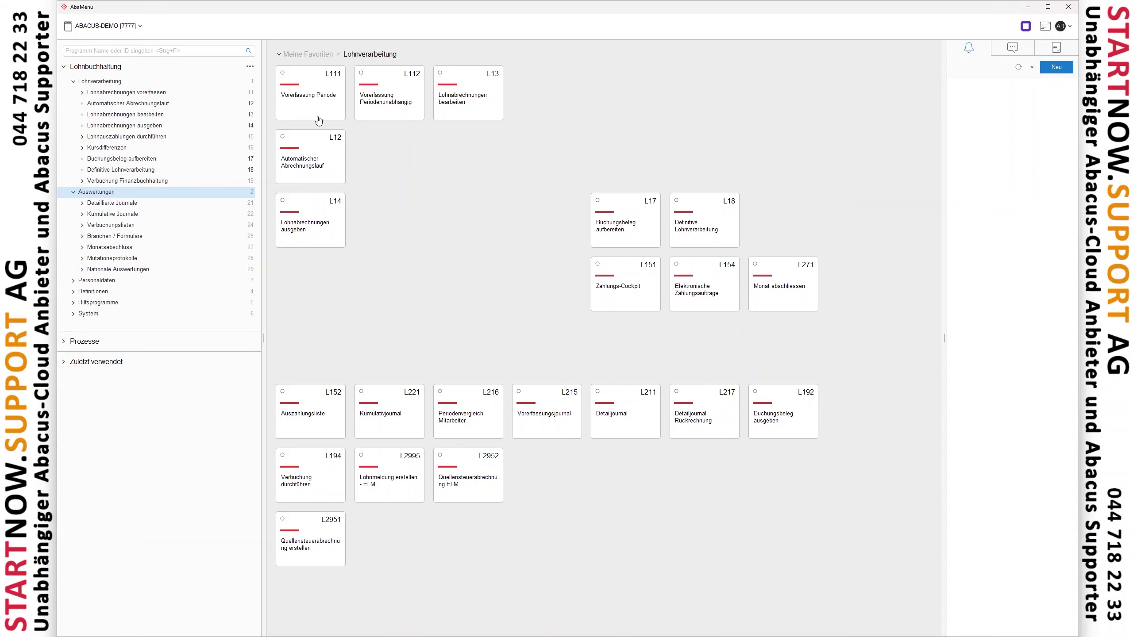
{"action": "left_click", "coordinate": [308, 147]}
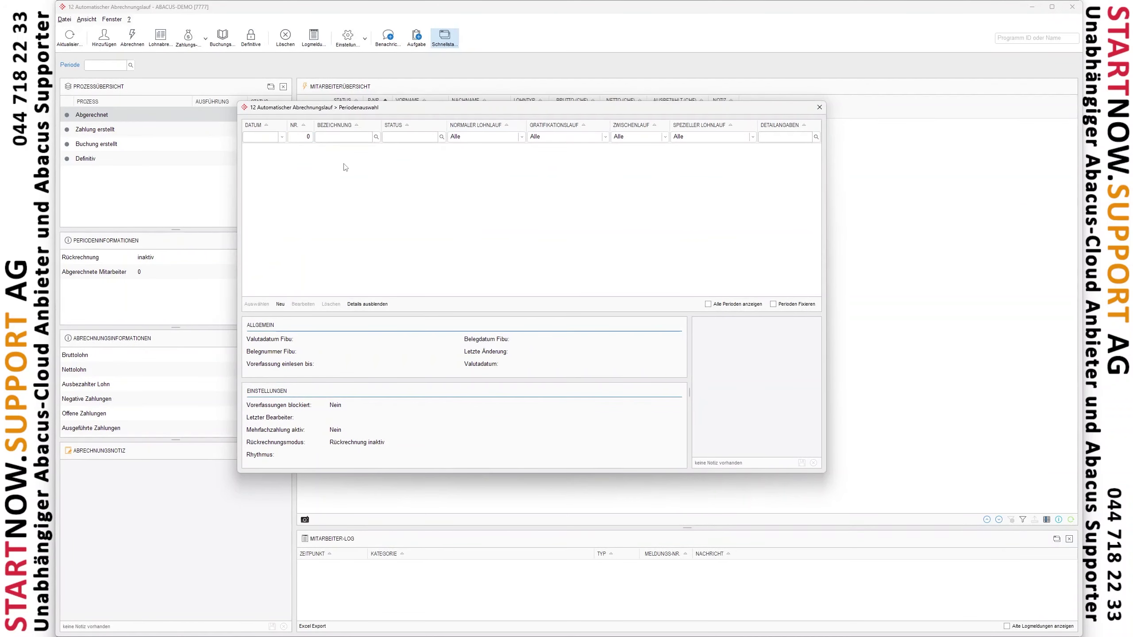
{"action": "left_click", "coordinate": [740, 307]}
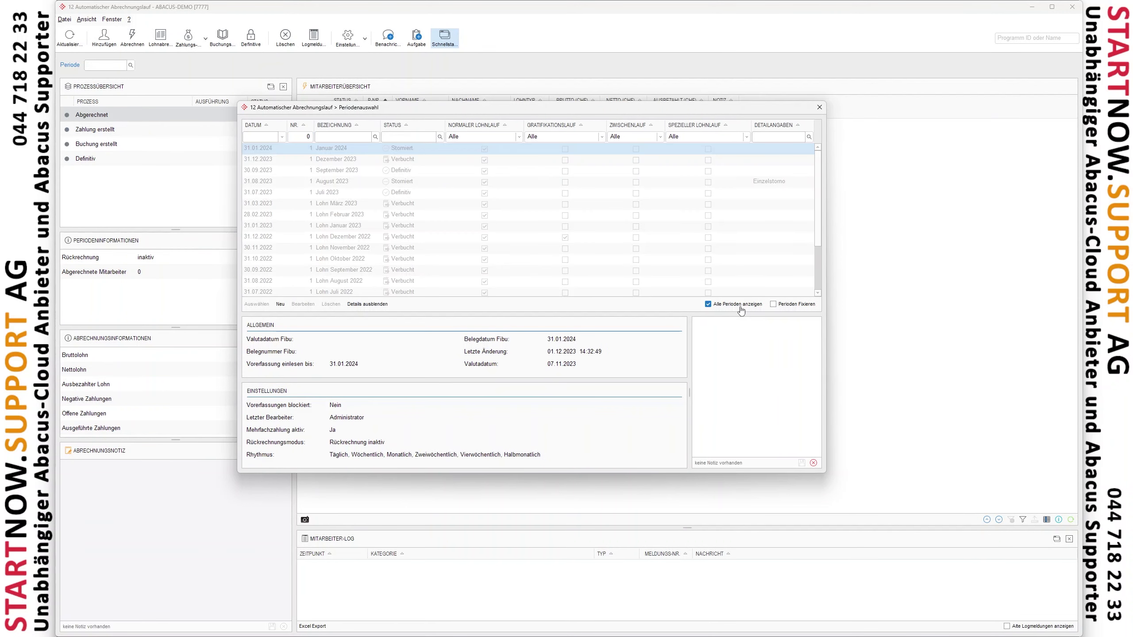
{"action": "left_click", "coordinate": [741, 309]}
{"action": "left_click", "coordinate": [819, 107]}
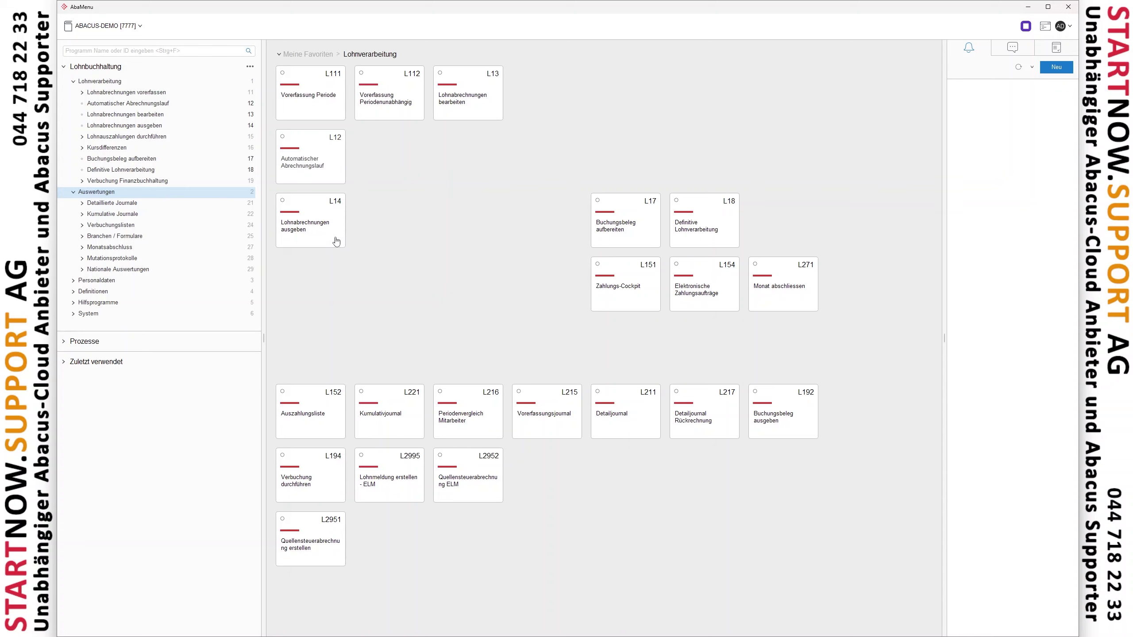
Step: Reopen Automatischer Abrechnungslauf and examine all periods, including the Lohn März 2023 details, restoring the filtered list with details shown
{"action": "left_click", "coordinate": [330, 162]}
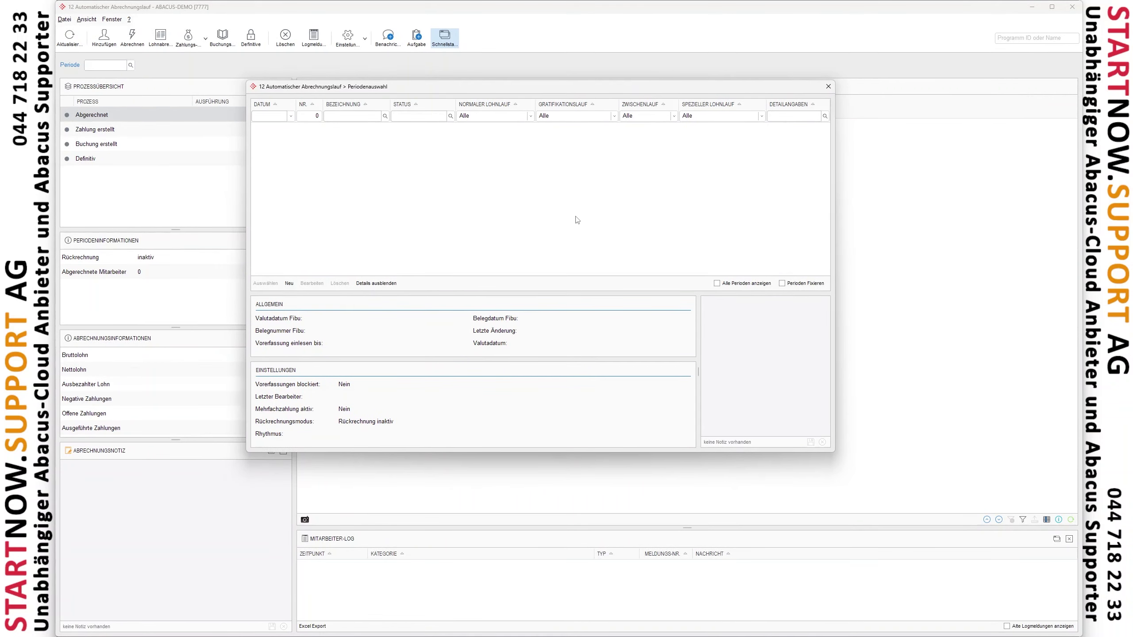
{"action": "left_click", "coordinate": [717, 284]}
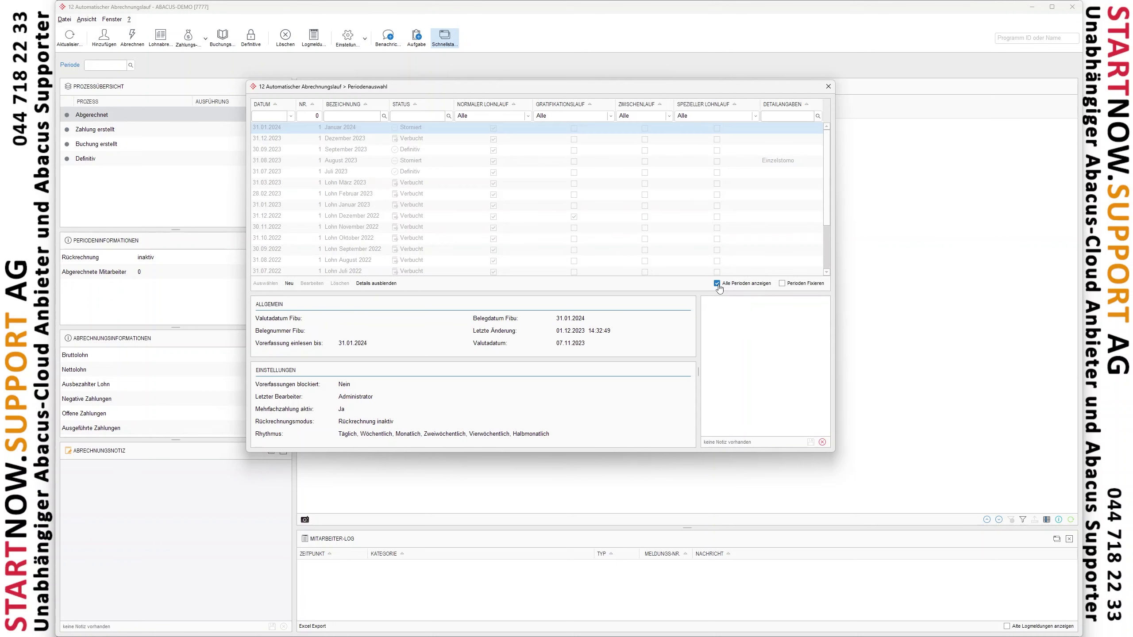
{"action": "left_click_drag", "start_coordinate": [444, 143], "coordinate": [451, 192]}
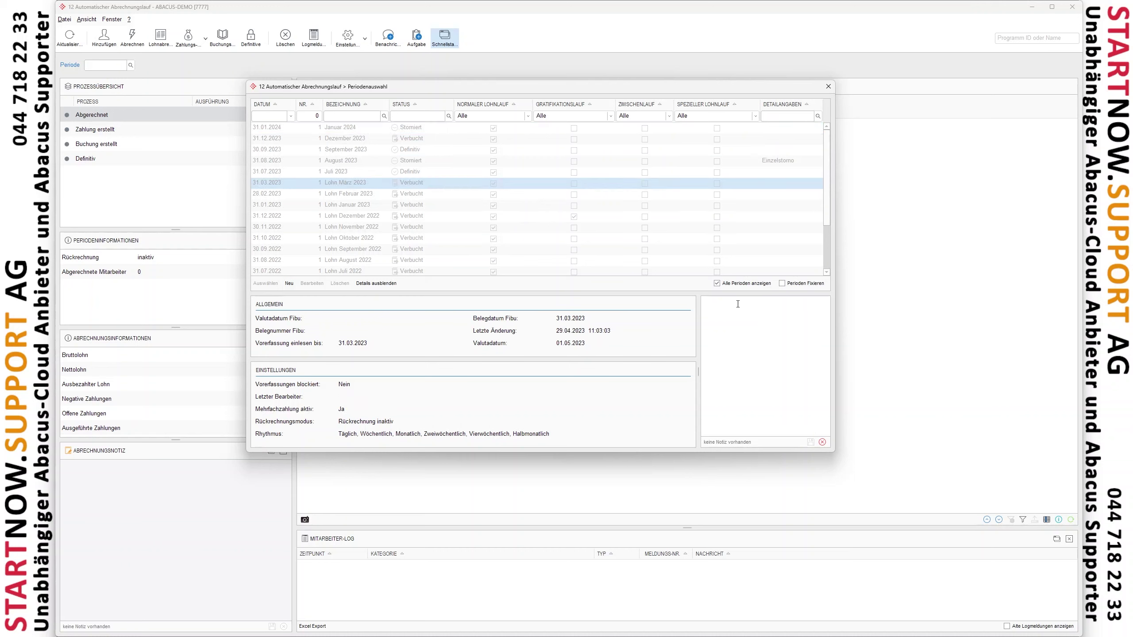
{"action": "left_click", "coordinate": [716, 283]}
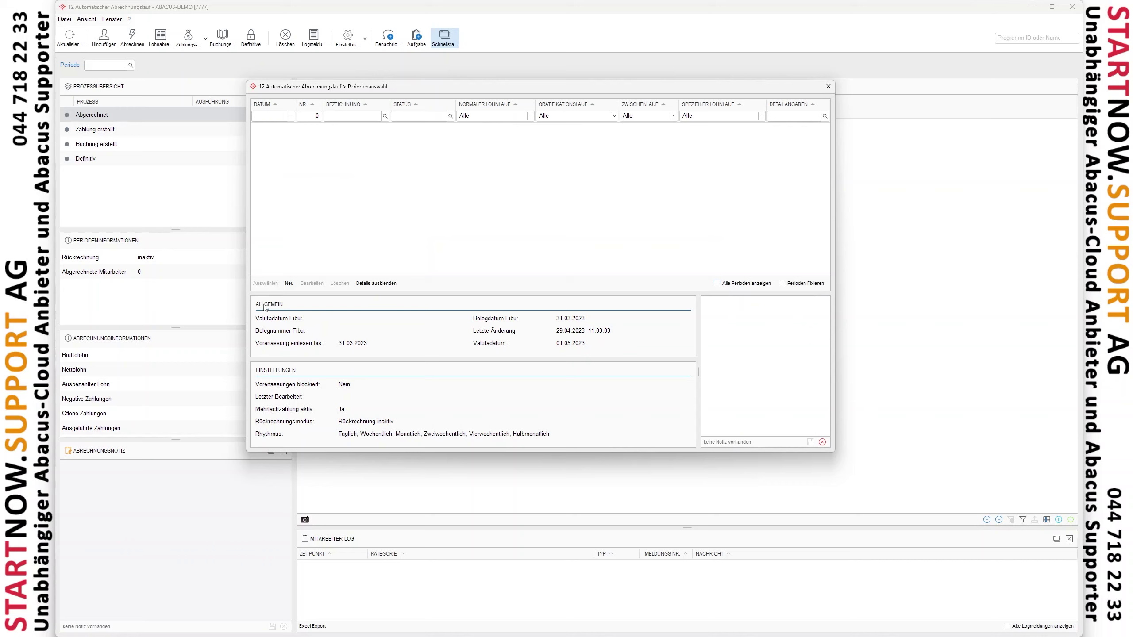
{"action": "left_click", "coordinate": [372, 285]}
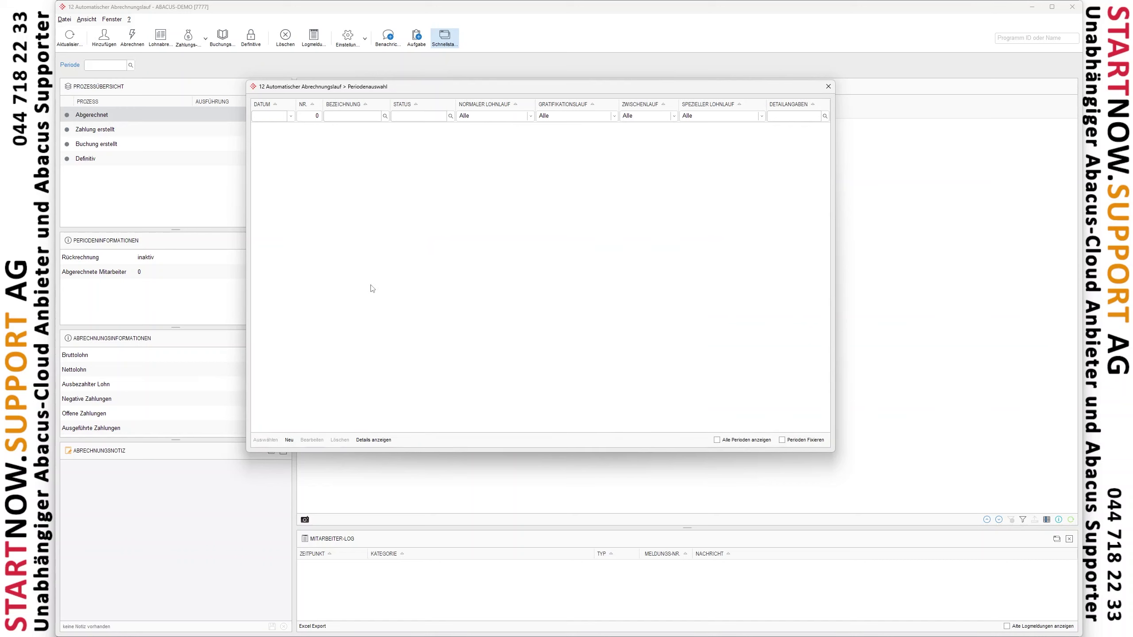
{"action": "left_click", "coordinate": [366, 440]}
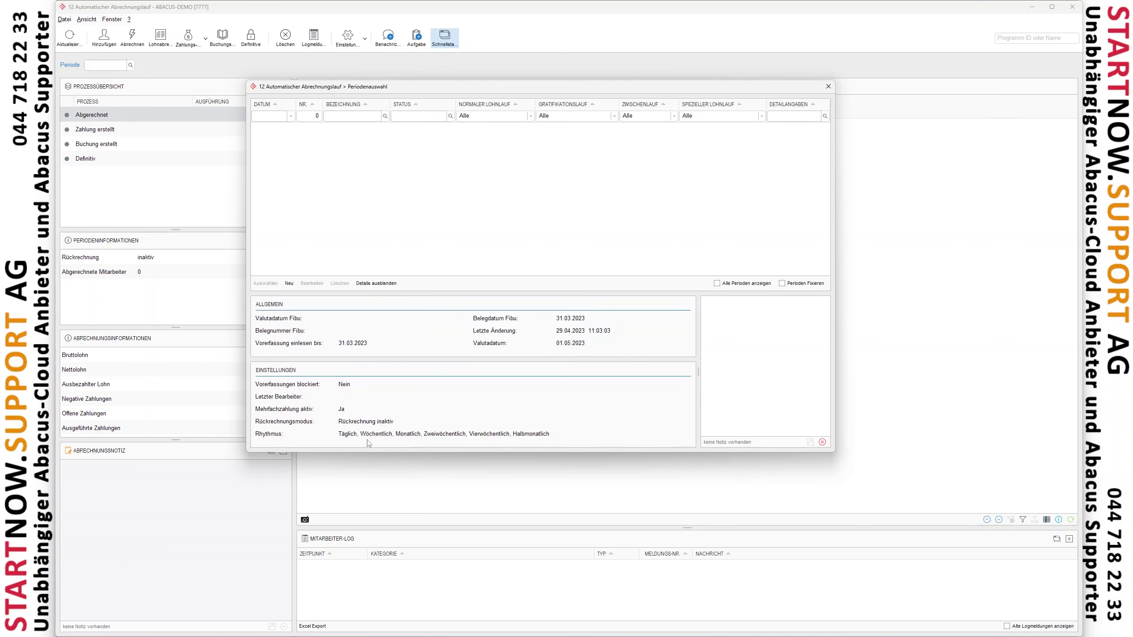
{"action": "left_click", "coordinate": [289, 284]}
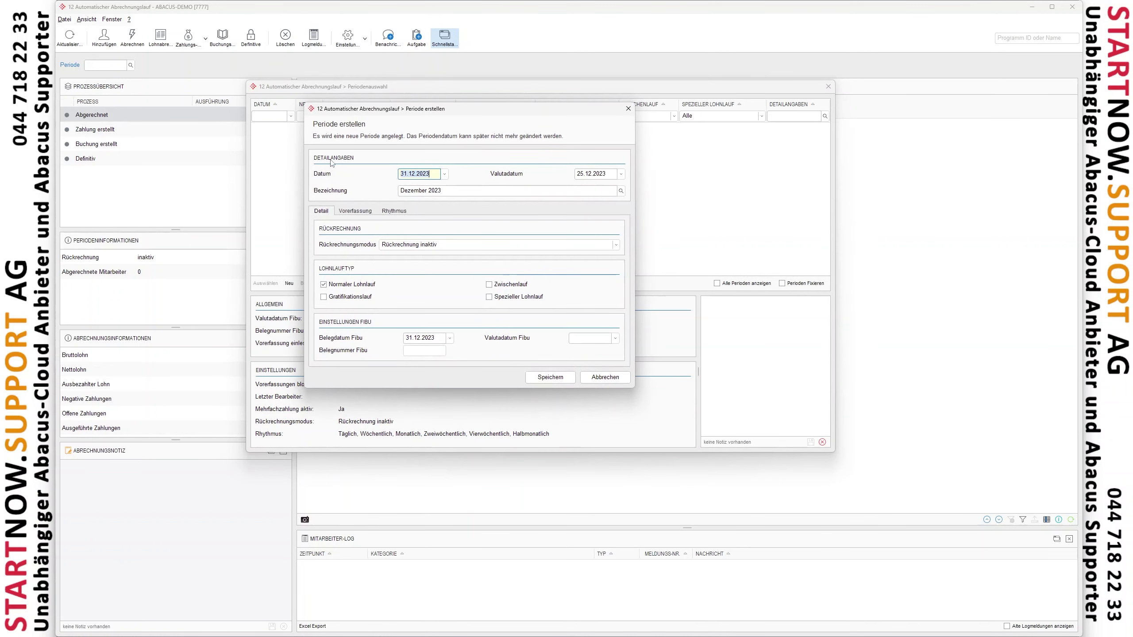
{"action": "left_click", "coordinate": [445, 174]}
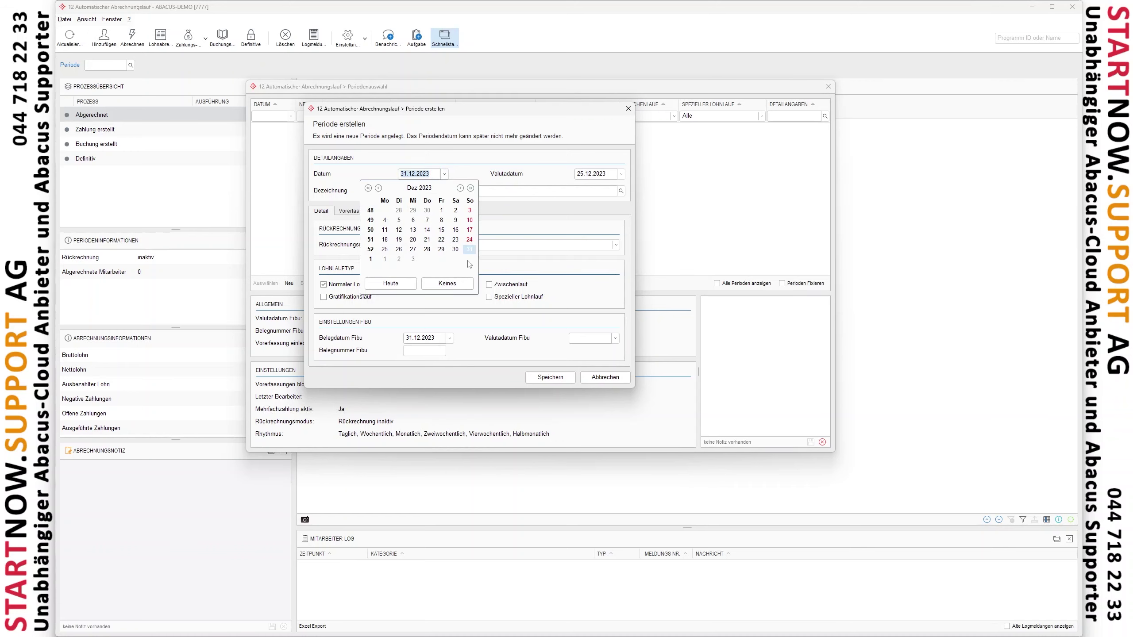
{"action": "left_click", "coordinate": [461, 188]}
{"action": "left_click", "coordinate": [417, 262]}
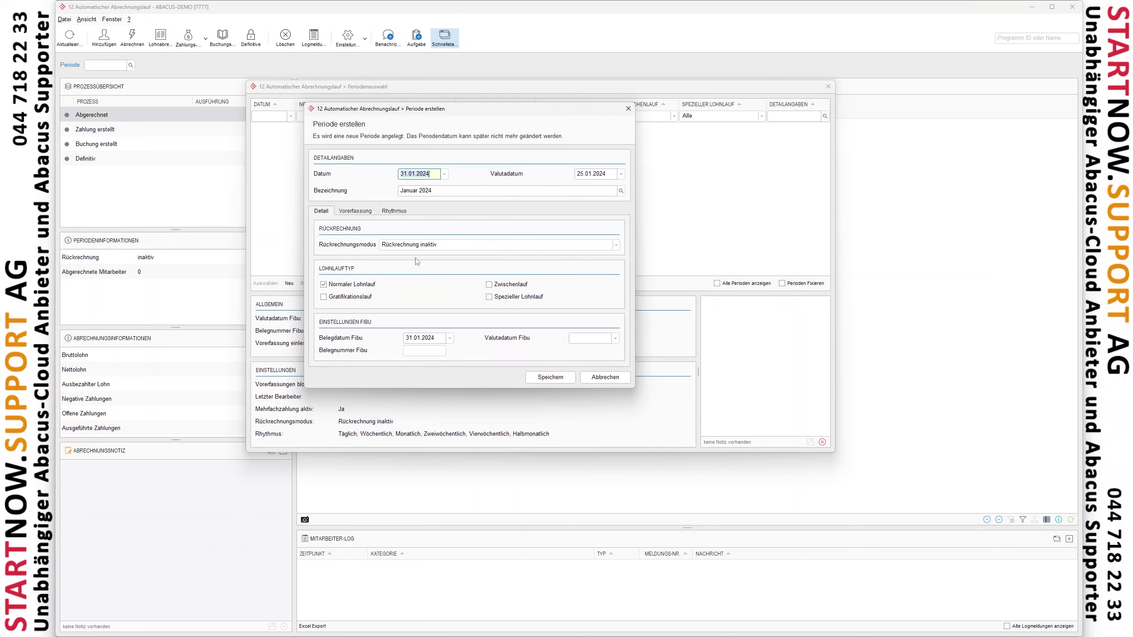
{"action": "left_click", "coordinate": [424, 337]}
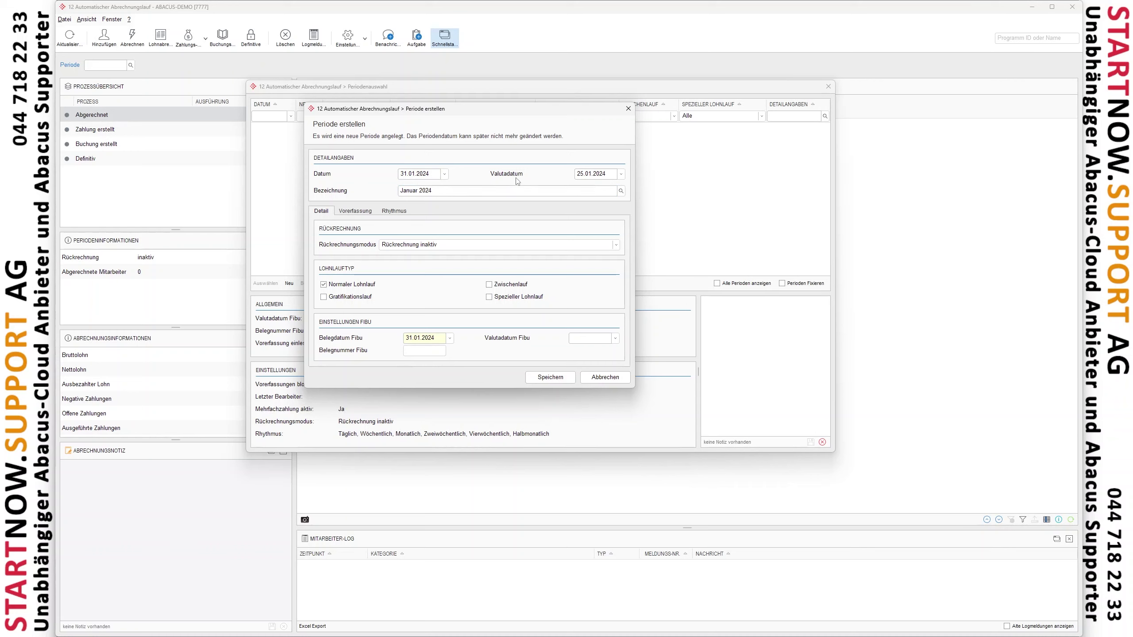
{"action": "left_click", "coordinate": [605, 173]}
{"action": "left_click", "coordinate": [436, 174]}
{"action": "left_click", "coordinate": [434, 174]}
{"action": "left_click", "coordinate": [612, 175]}
{"action": "left_click_drag", "start_coordinate": [606, 173], "coordinate": [578, 174]}
{"action": "left_click", "coordinate": [616, 378]}
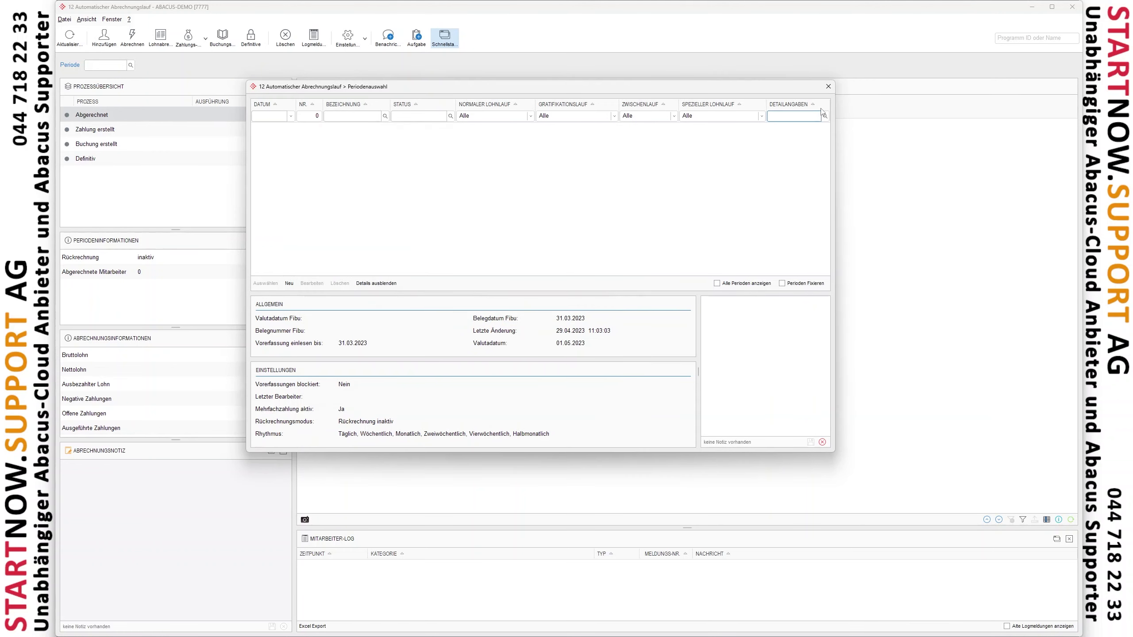
{"action": "left_click", "coordinate": [828, 86]}
Step: Examine the default Valutadatum rules in the Applikationseinstellungen for Lohnverarbeitung Zahlungen, and close the settings
{"action": "left_click", "coordinate": [307, 54]}
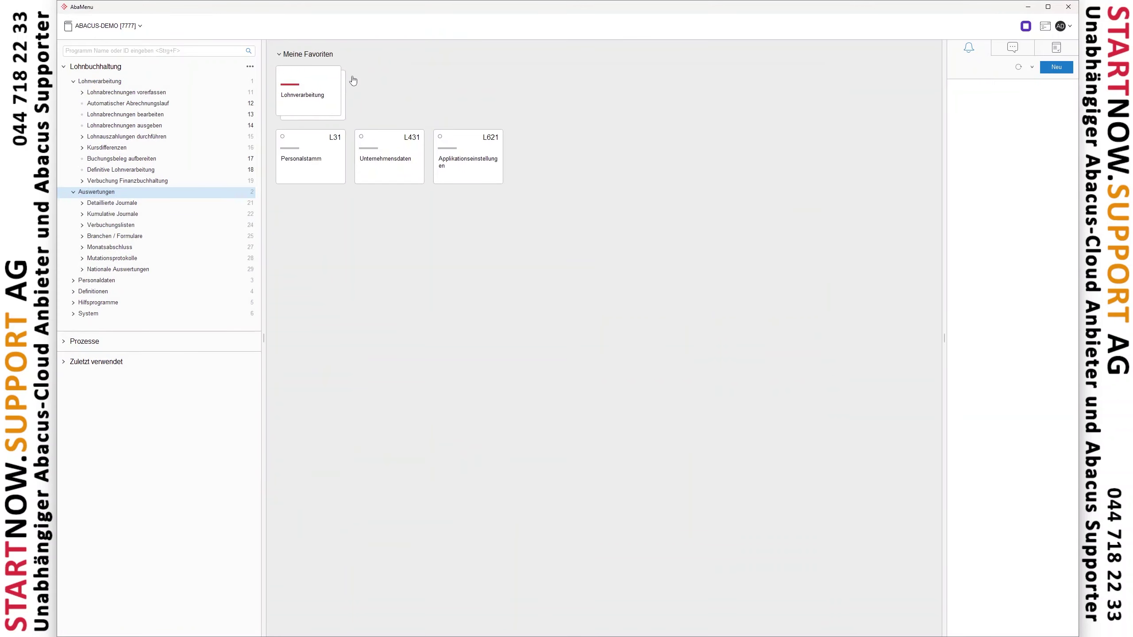
{"action": "left_click", "coordinate": [482, 176]}
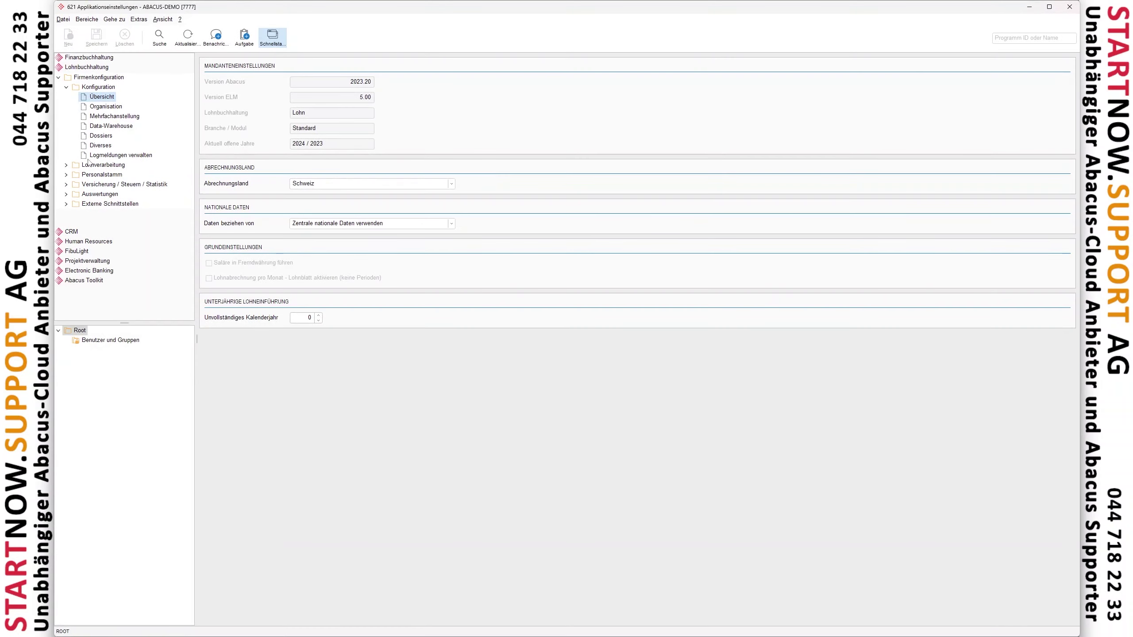
{"action": "left_click", "coordinate": [67, 165]}
{"action": "left_click", "coordinate": [103, 203]}
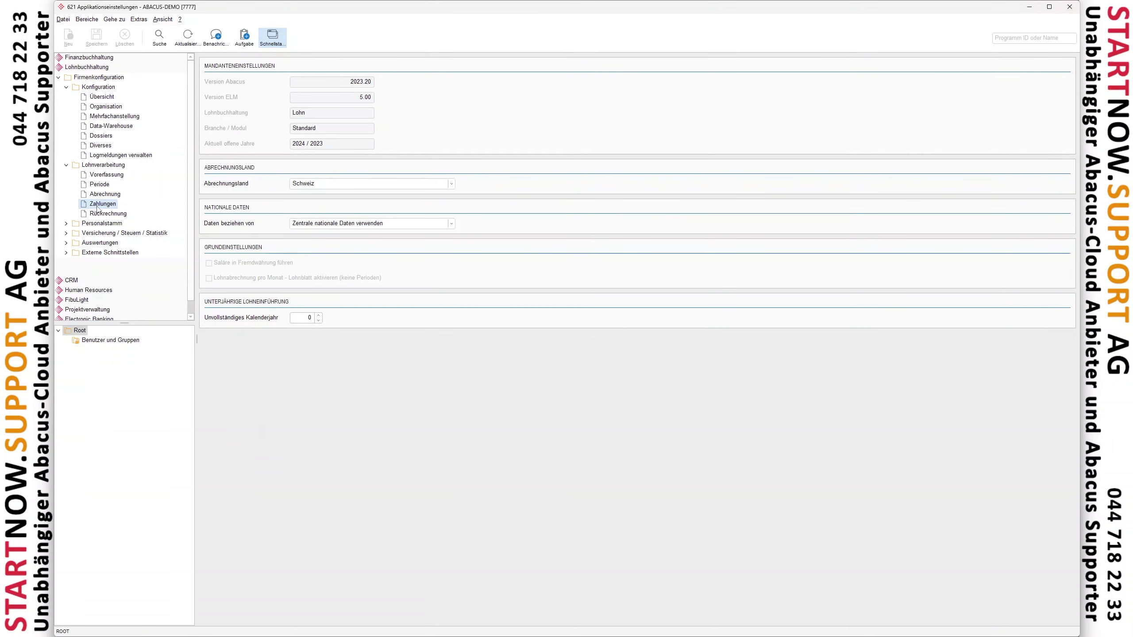
{"action": "left_click", "coordinate": [368, 213]}
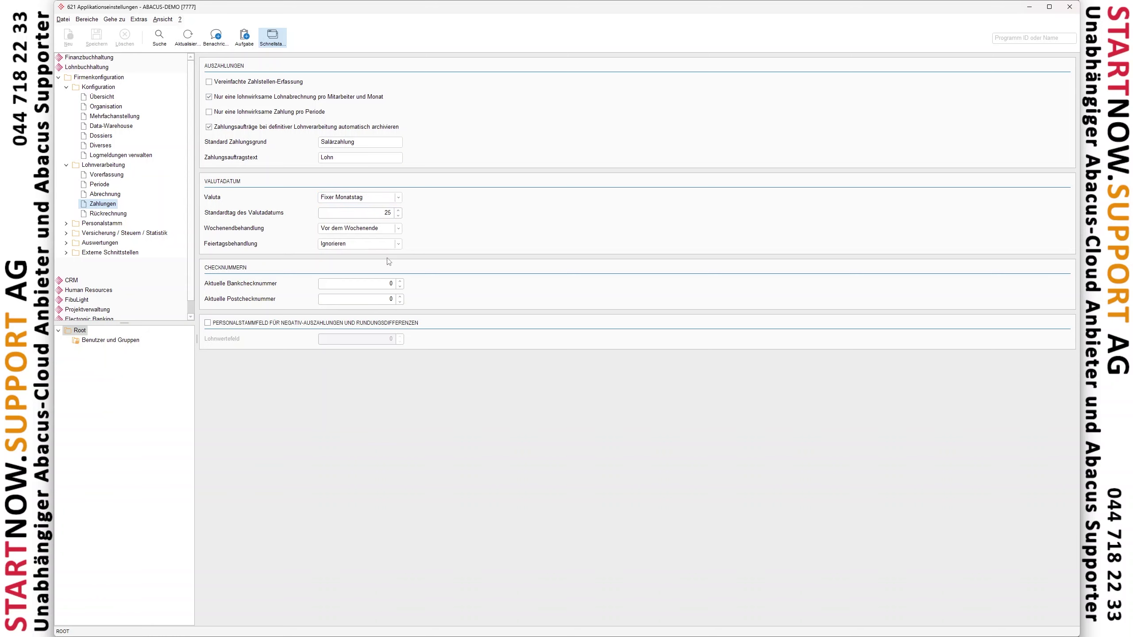
{"action": "left_click", "coordinate": [1069, 7]}
Step: Start a new payroll period in Automatischer Abrechnungslauf with the Datum 31.01.2024
{"action": "left_click", "coordinate": [307, 117]}
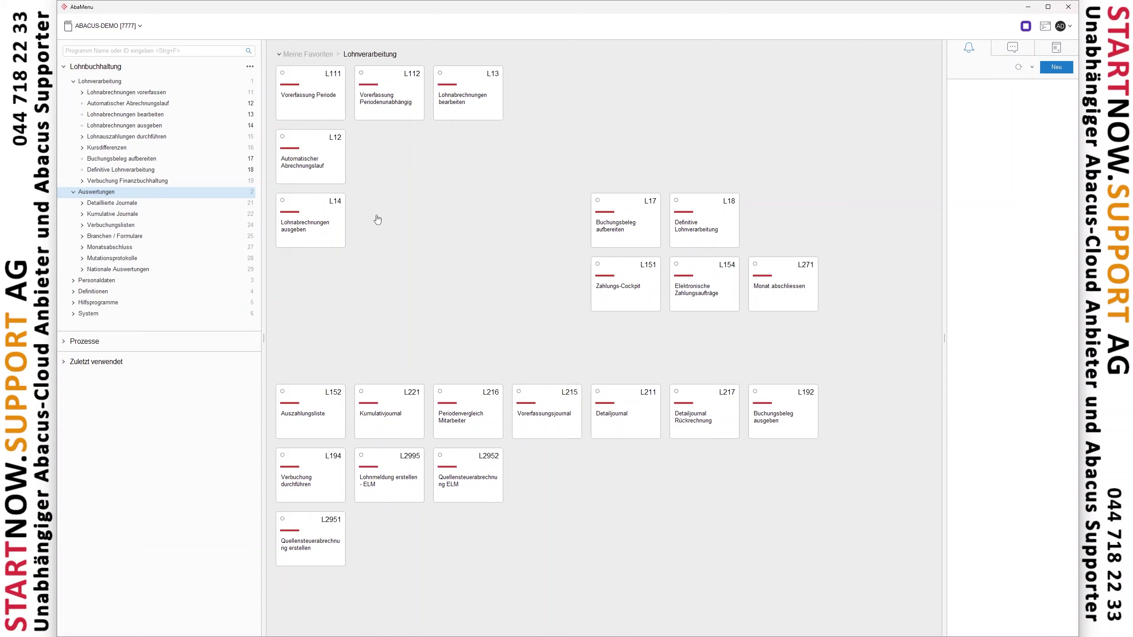
{"action": "left_click", "coordinate": [332, 173]}
{"action": "left_click", "coordinate": [290, 284]}
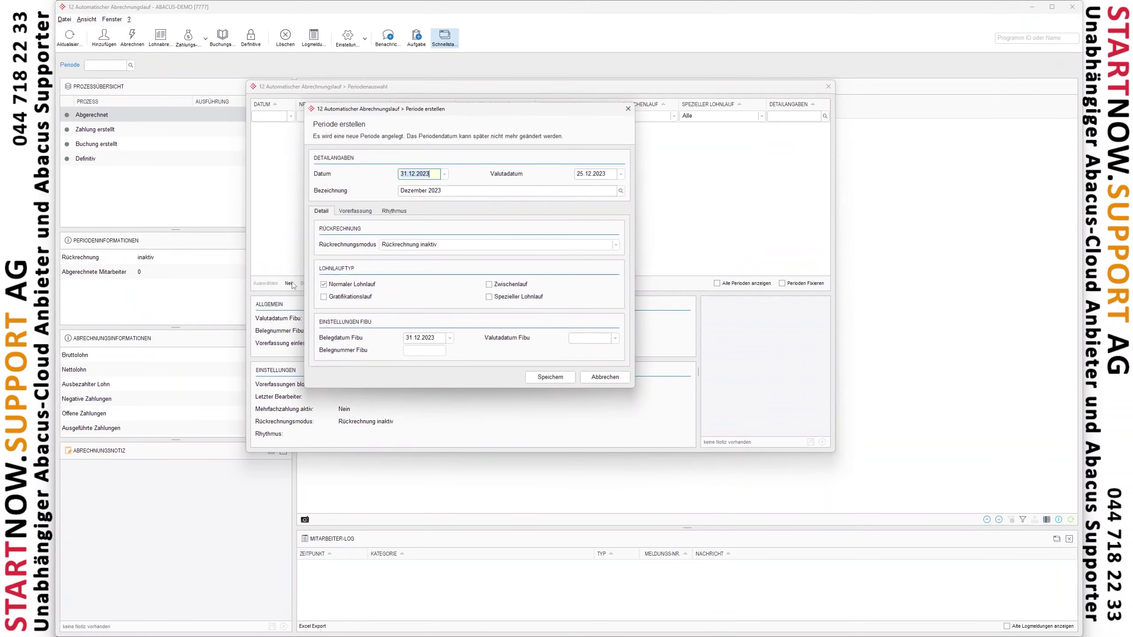
{"action": "left_click", "coordinate": [445, 174]}
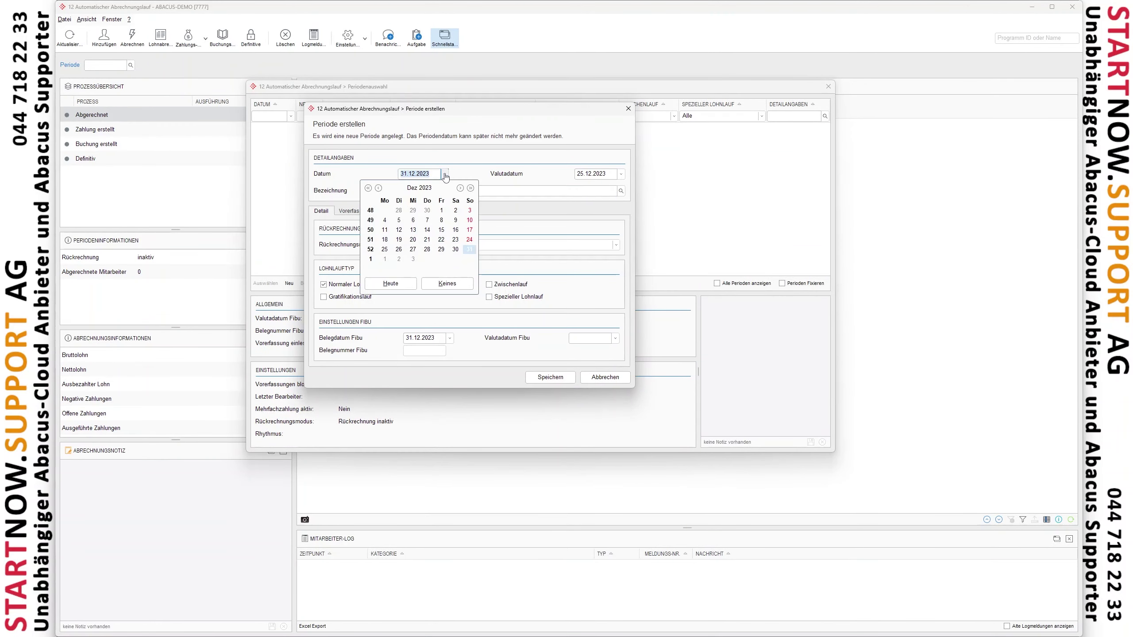
{"action": "left_click", "coordinate": [460, 188]}
{"action": "left_click", "coordinate": [412, 259]}
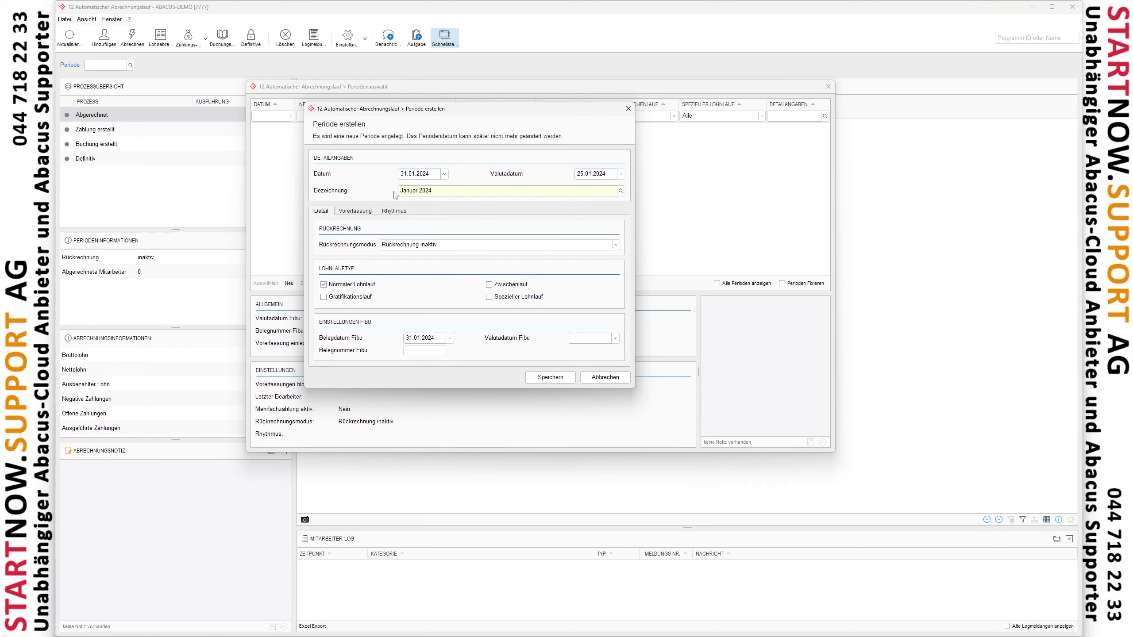
Step: Check the new period's Bezeichnung and the available Rückrechnungsmodus options, keeping Rückrechnung inaktiv
{"action": "left_click", "coordinate": [439, 192]}
{"action": "left_click", "coordinate": [440, 246]}
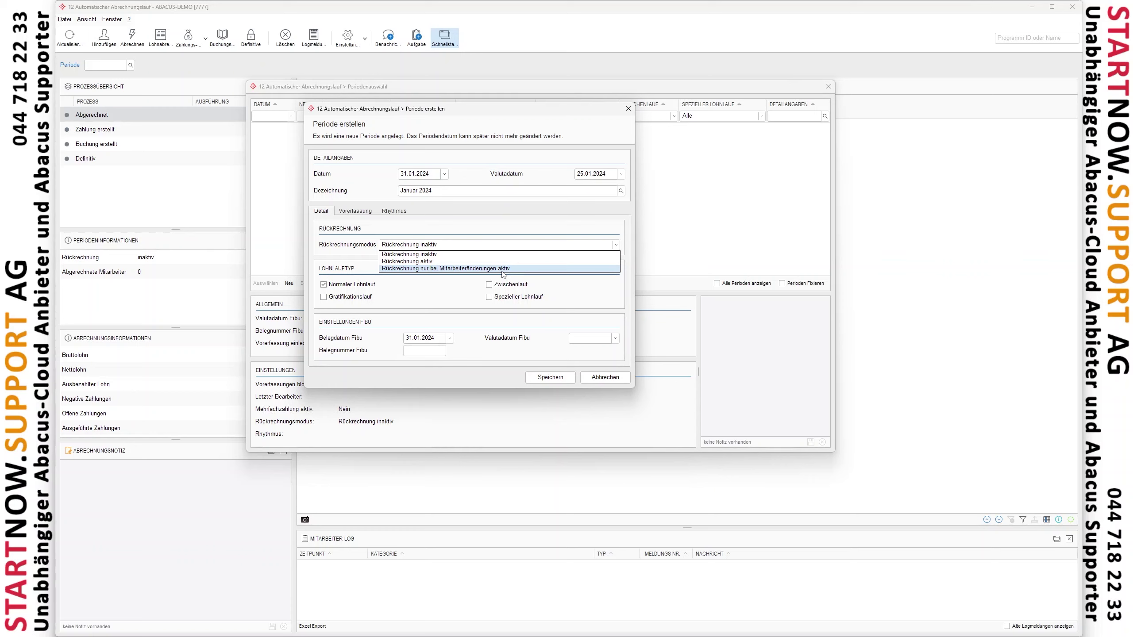
{"action": "left_click", "coordinate": [359, 236]}
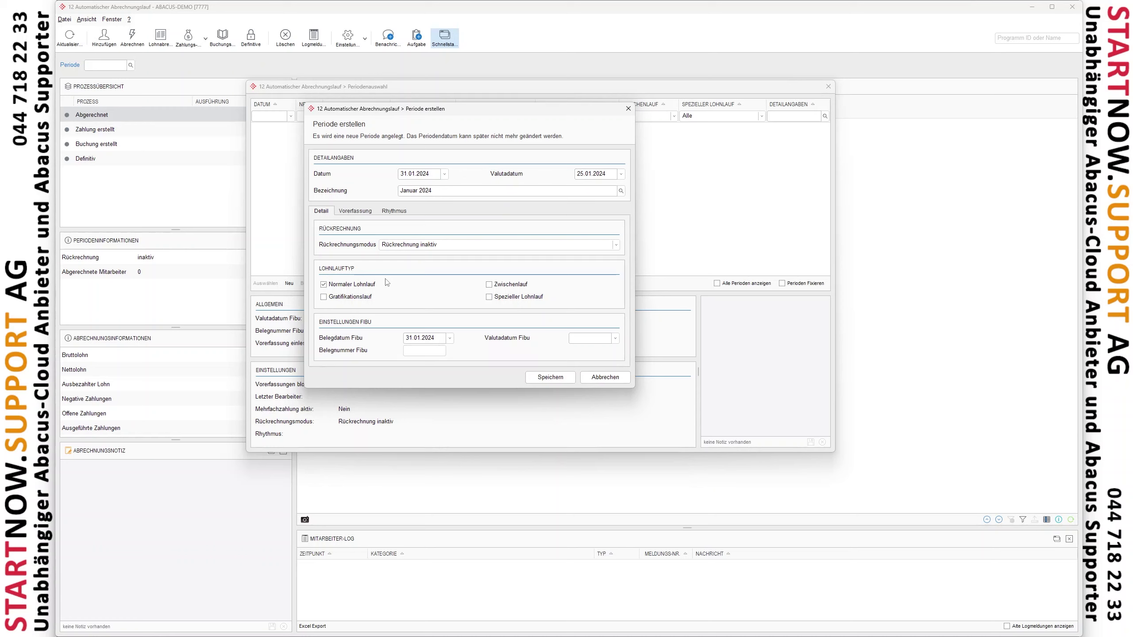
Step: Review the new period's Datum, Belegdatum Fibu and Belegnummer Fibu fields, and view its Vorerfassung settings
{"action": "left_click", "coordinate": [416, 174]}
{"action": "left_click_drag", "start_coordinate": [439, 338], "coordinate": [403, 338]}
{"action": "left_click", "coordinate": [424, 338]}
{"action": "left_click_drag", "start_coordinate": [431, 338], "coordinate": [397, 340]}
{"action": "key", "text": "Tab"}
{"action": "left_click", "coordinate": [414, 352]}
{"action": "left_click", "coordinate": [347, 211]}
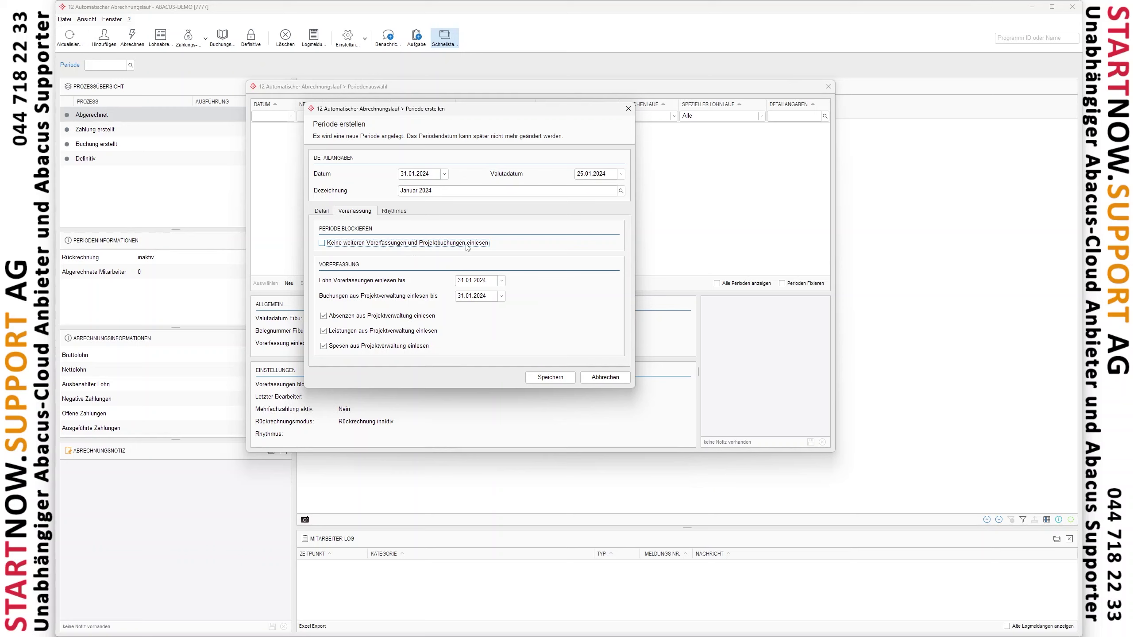
Step: Review the Vorerfassung cut-off dates for Lohn and Projektverwaltung, keeping the import of Leistungen aus Projektverwaltung enabled
{"action": "key", "text": "Tab"}
{"action": "left_click", "coordinate": [490, 284]}
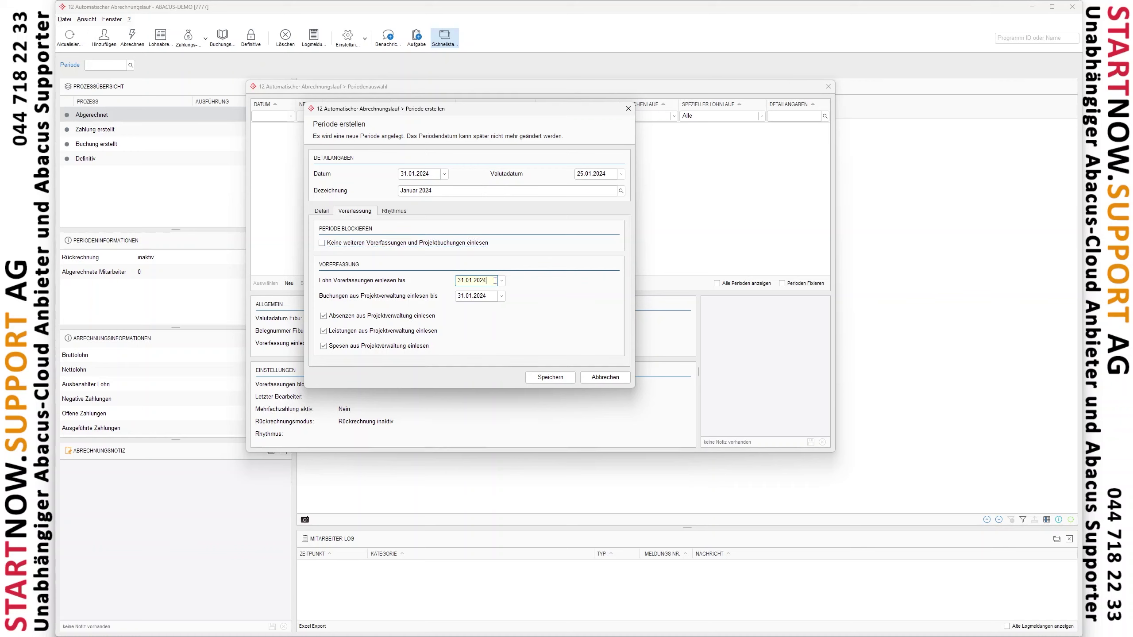
{"action": "left_click_drag", "start_coordinate": [495, 280], "coordinate": [445, 279]}
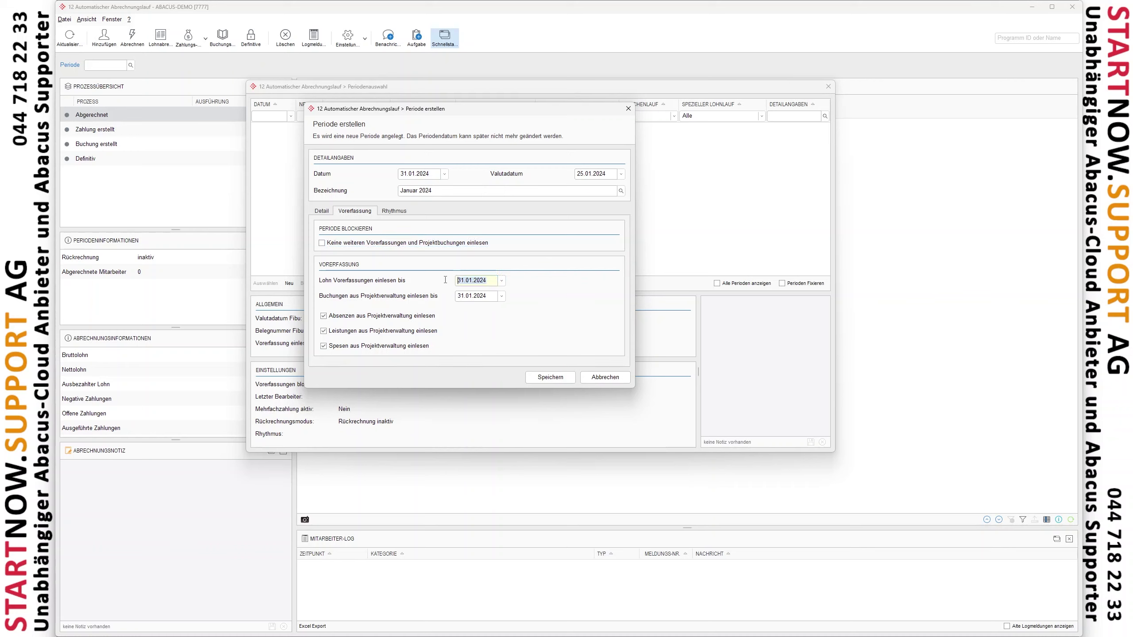
{"action": "left_click", "coordinate": [494, 283]}
{"action": "left_click", "coordinate": [487, 296]}
{"action": "left_click_drag", "start_coordinate": [489, 297], "coordinate": [457, 297]}
{"action": "left_click", "coordinate": [323, 330]}
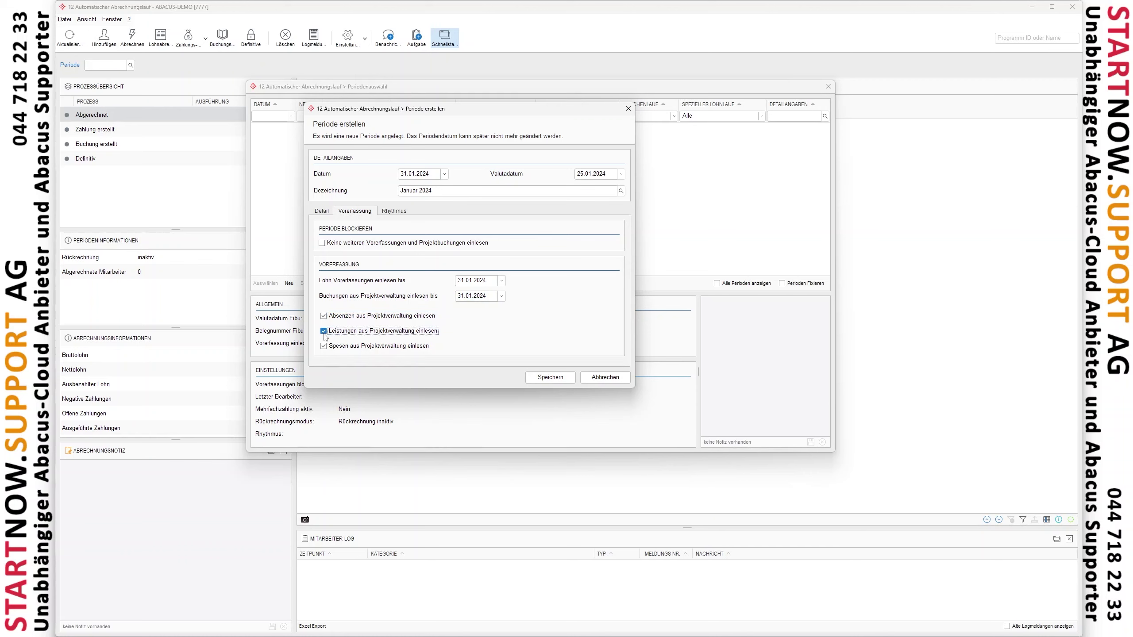
Step: Check the new period's Rhythmus settings, return to its Detail settings, and save the Januar 2024 period
{"action": "left_click", "coordinate": [390, 212]}
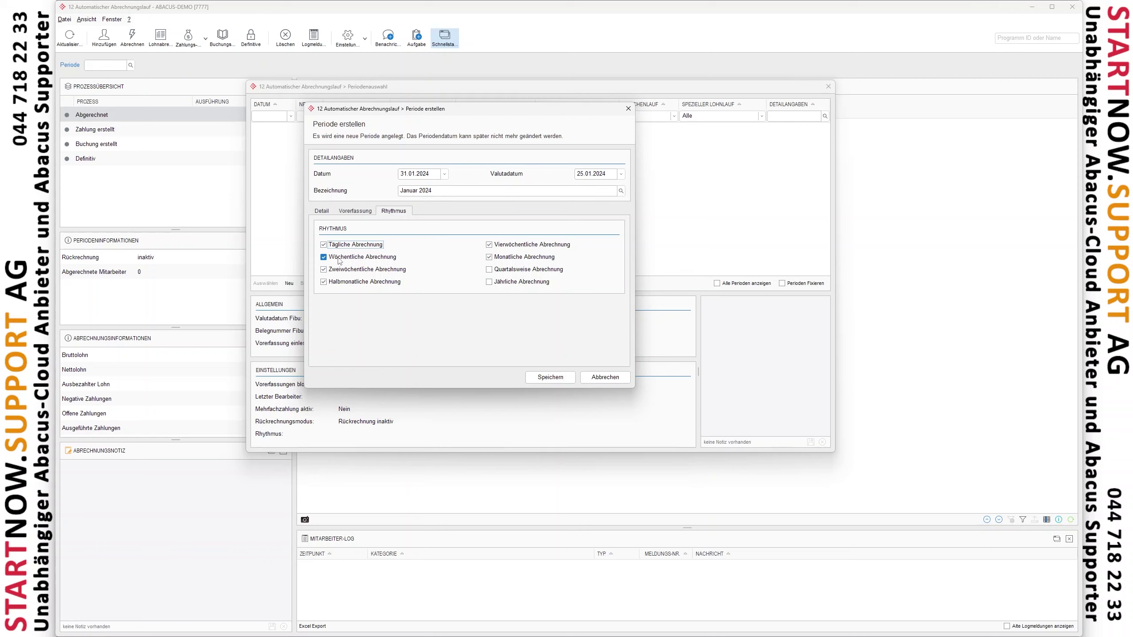
{"action": "left_click", "coordinate": [359, 210]}
{"action": "left_click", "coordinate": [318, 214]}
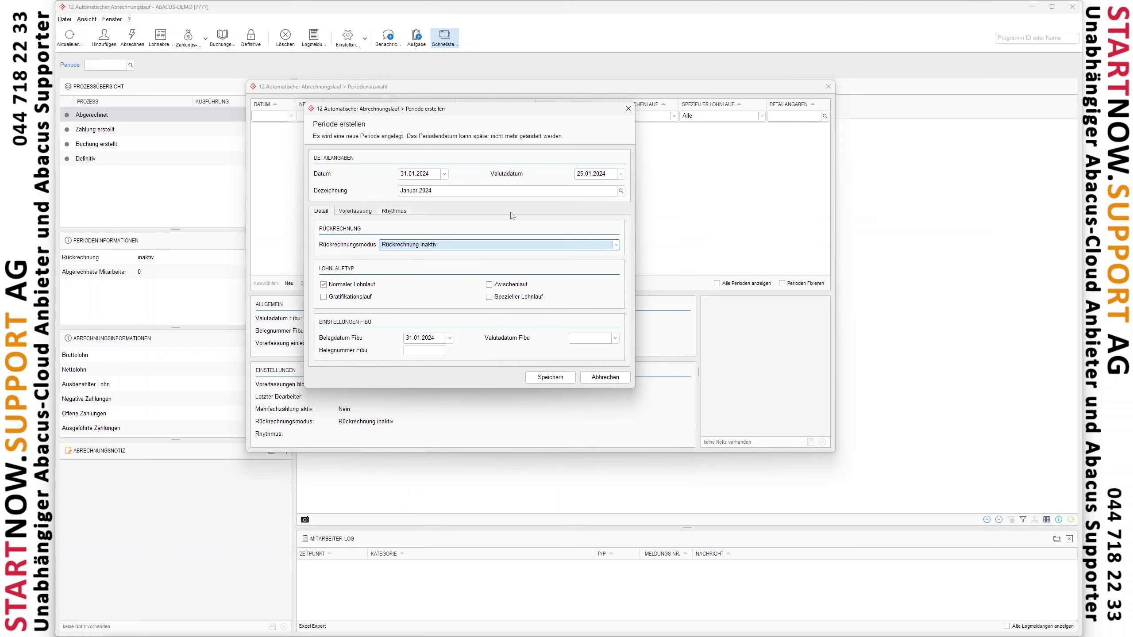
{"action": "left_click", "coordinate": [560, 381]}
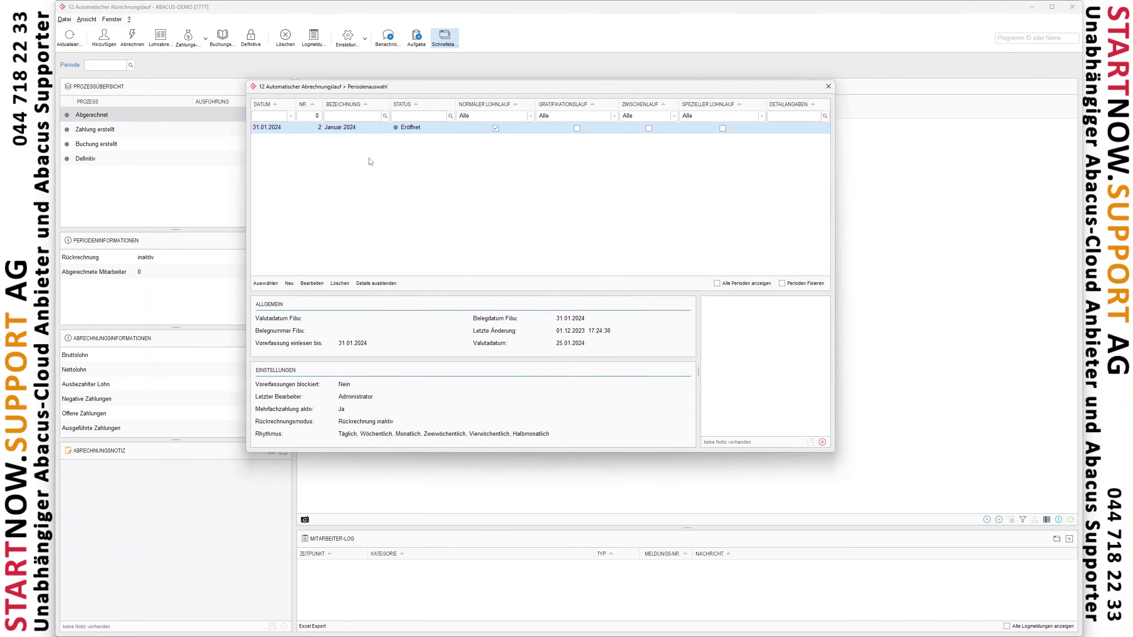
Step: Show all periods in the Periodenauswahl, compare the statuses of earlier periods, and hide the closed ones again
{"action": "left_click_drag", "start_coordinate": [377, 90], "coordinate": [374, 141]}
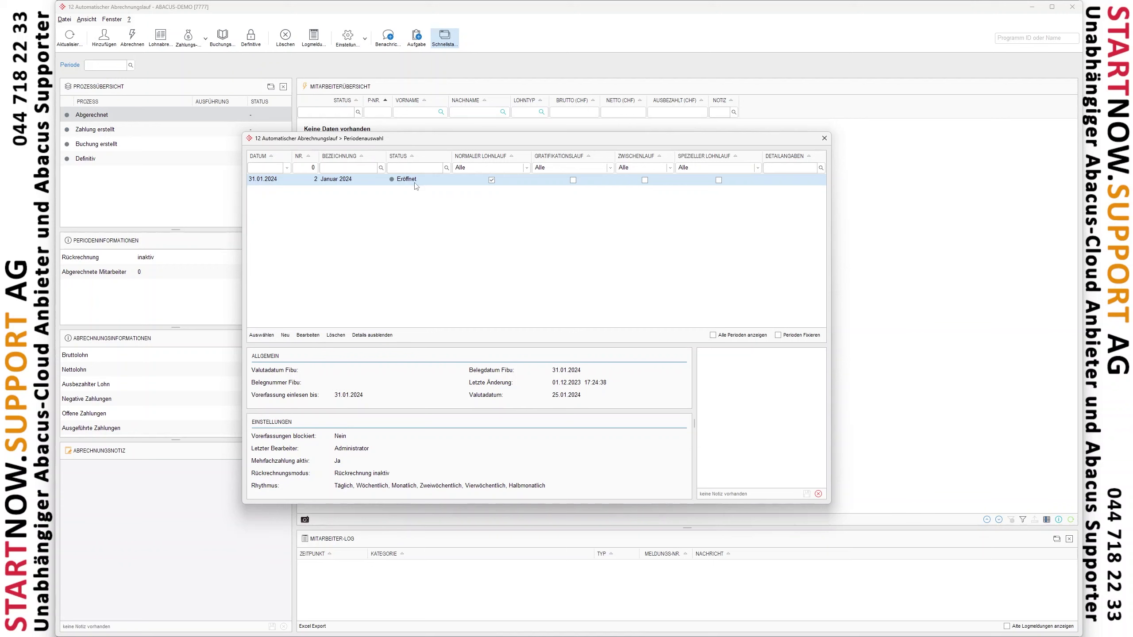
{"action": "left_click", "coordinate": [712, 335]}
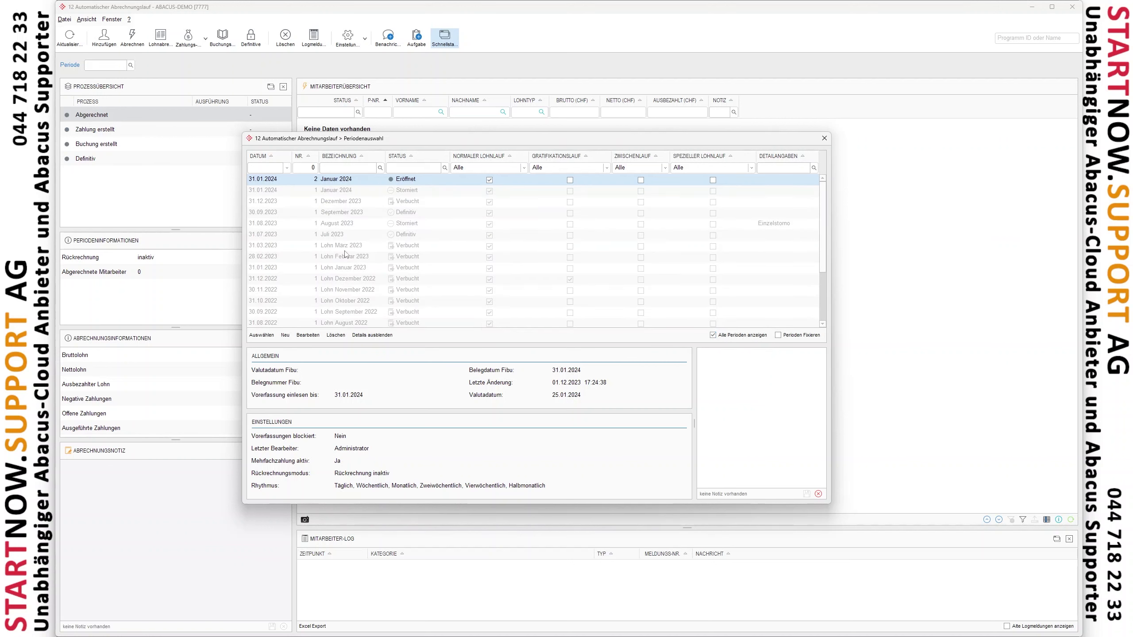
{"action": "left_click", "coordinate": [398, 203]}
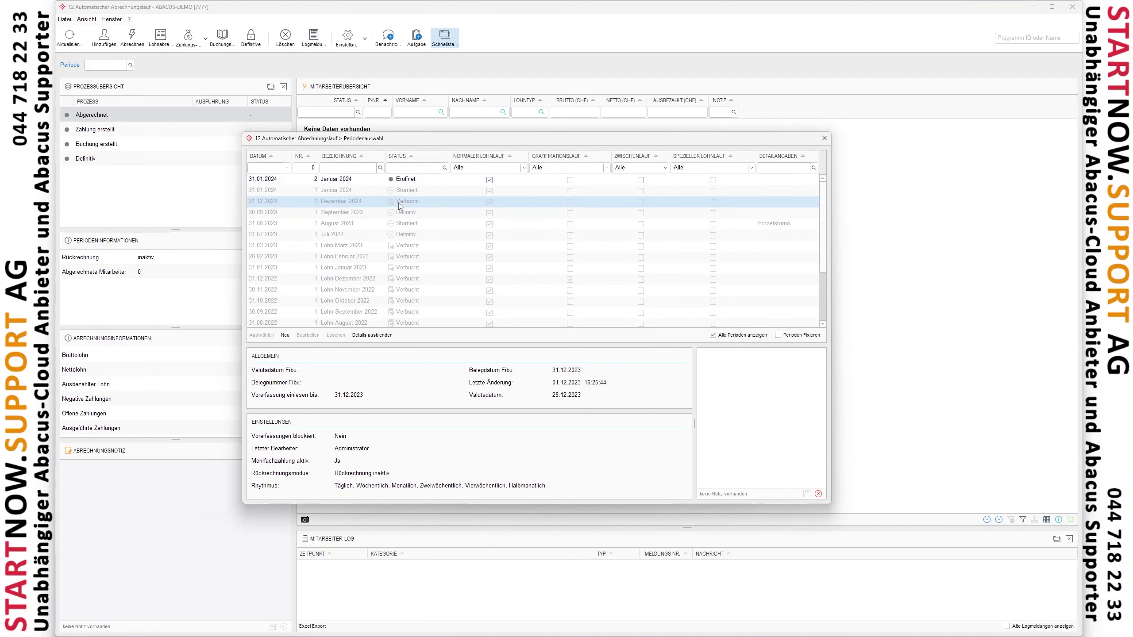
{"action": "left_click", "coordinate": [399, 224]}
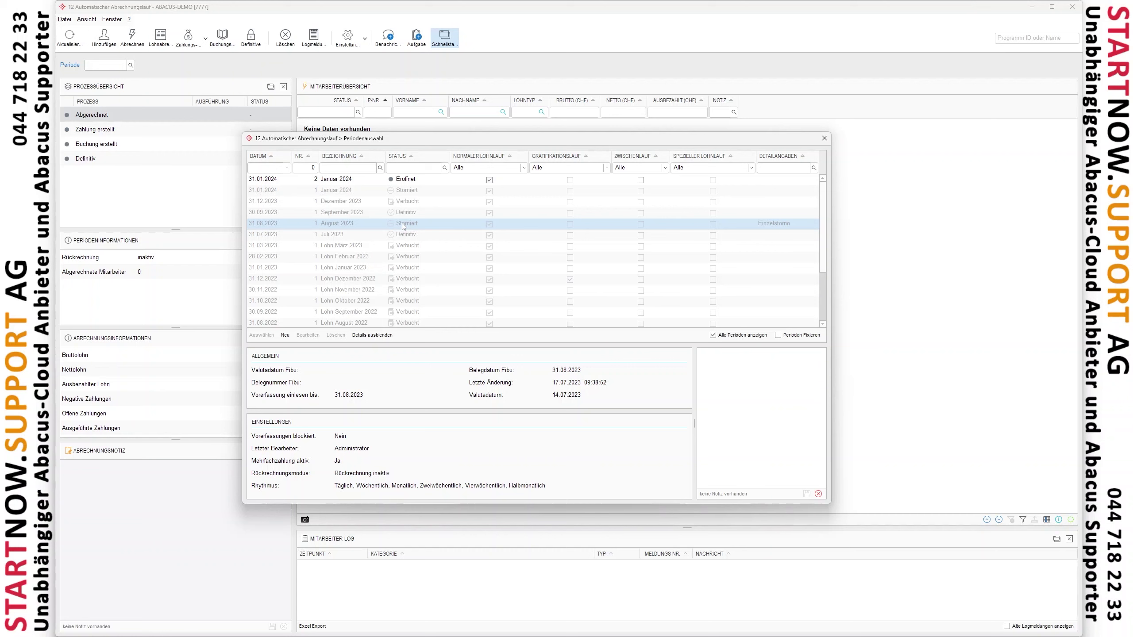
{"action": "left_click", "coordinate": [404, 214]}
{"action": "left_click", "coordinate": [406, 224]}
{"action": "left_click", "coordinate": [772, 193]}
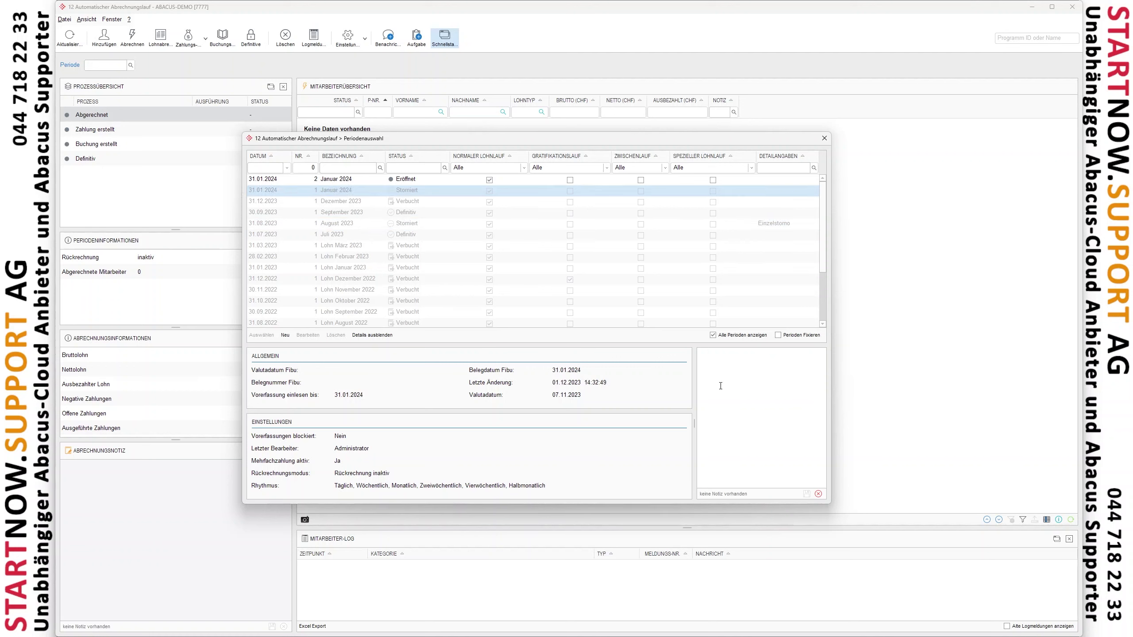
{"action": "left_click", "coordinate": [713, 335]}
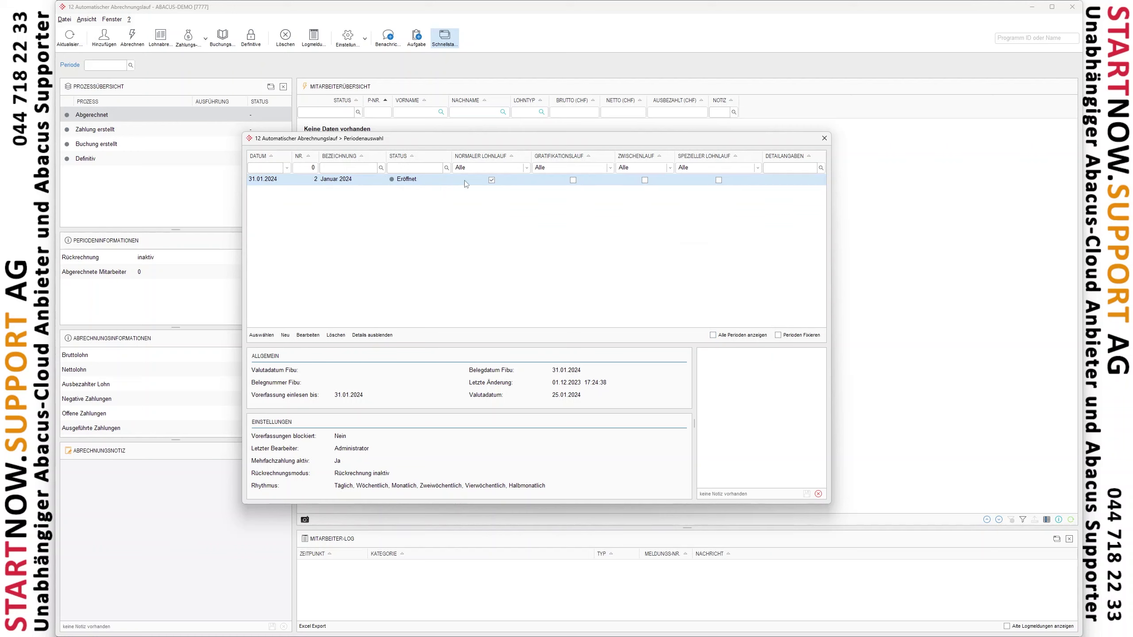
Step: Load the open Januar 2024 period into the Abrechnungslauf, reopening the Periodenauswahl to confirm the selection
{"action": "double_click", "coordinate": [393, 182]}
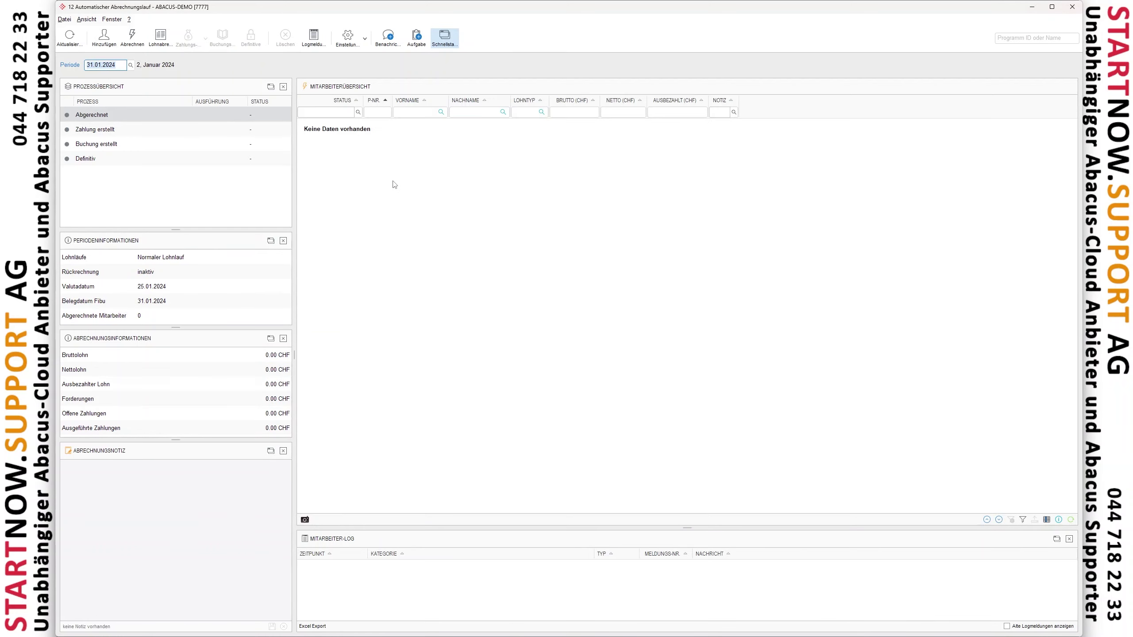
{"action": "left_click", "coordinate": [130, 65]}
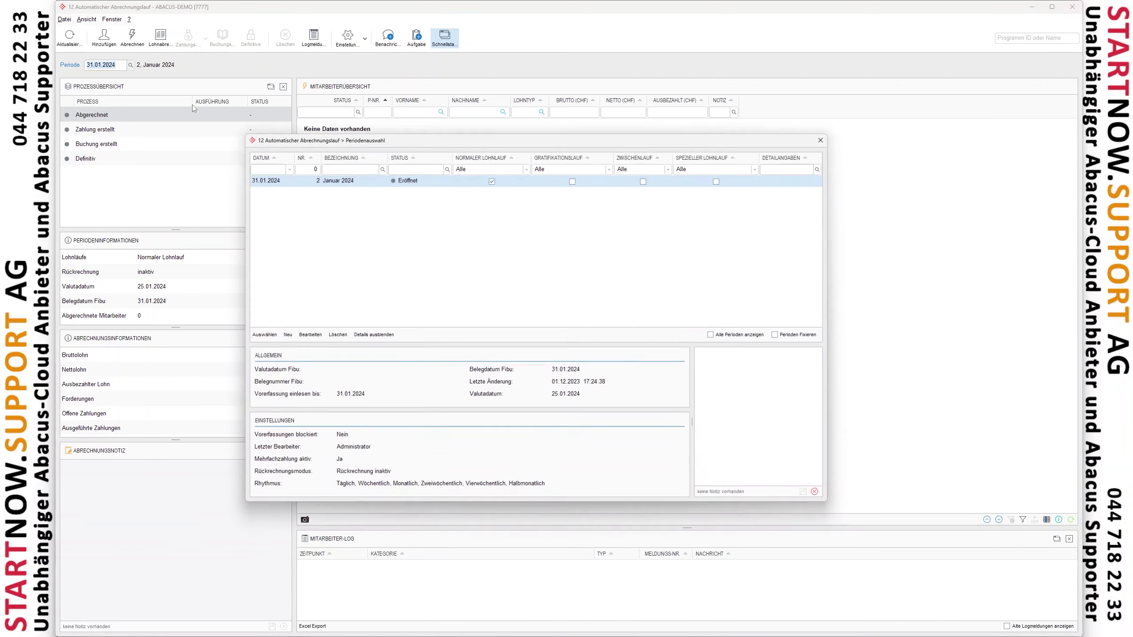
{"action": "left_click", "coordinate": [260, 335]}
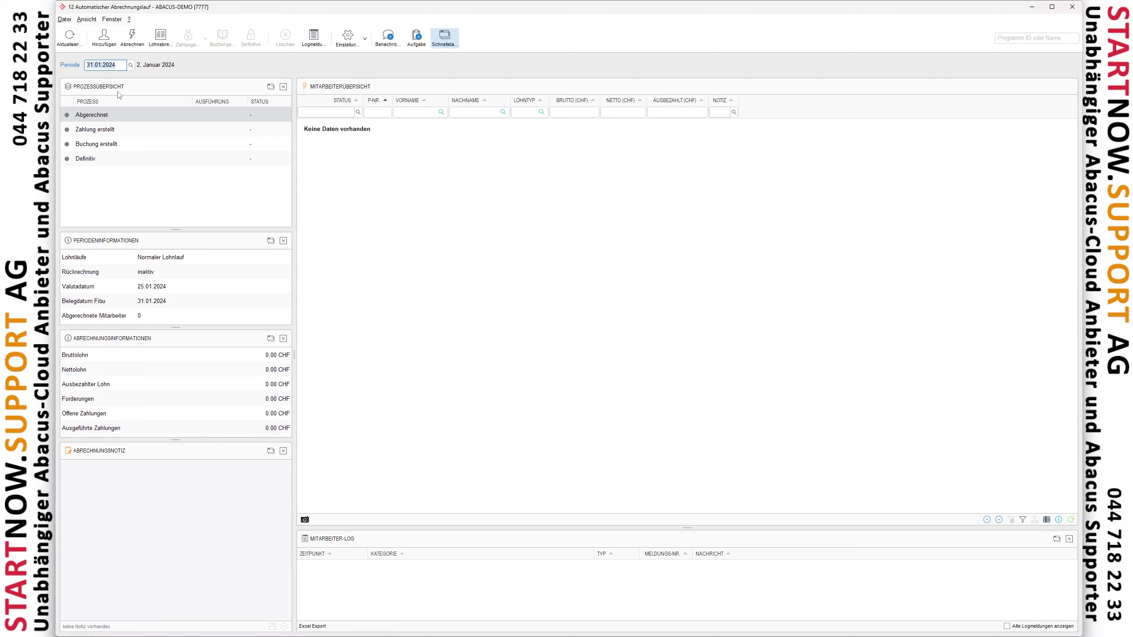
Step: Go through the Prozessübersicht stages Abgerechnet, Zahlung erstellt, Buchung erstellt and Definitiv for the loaded period
{"action": "left_click", "coordinate": [103, 118]}
{"action": "left_click", "coordinate": [105, 132]}
{"action": "left_click", "coordinate": [106, 149]}
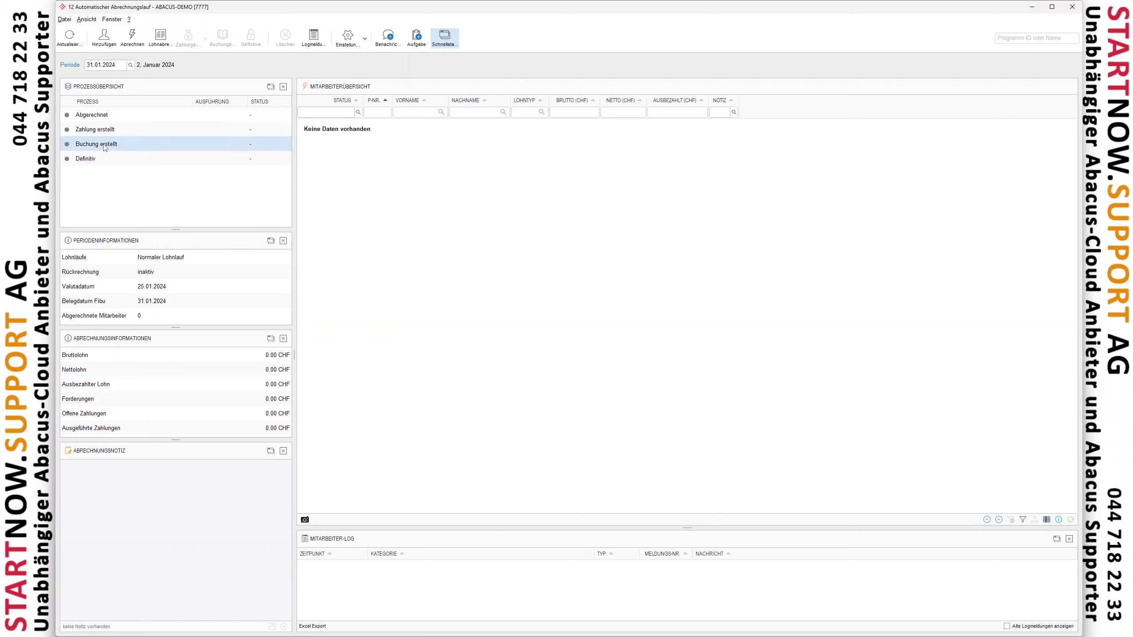
{"action": "left_click", "coordinate": [107, 166]}
{"action": "left_click", "coordinate": [99, 147]}
{"action": "left_click", "coordinate": [93, 130]}
{"action": "left_click", "coordinate": [93, 117]}
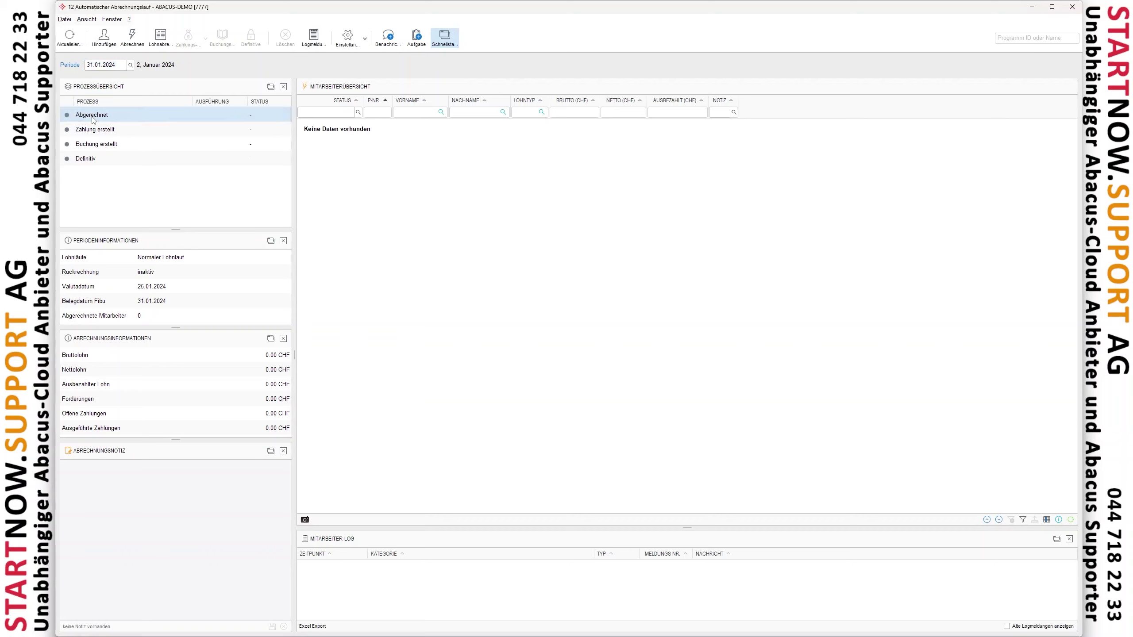
{"action": "left_click", "coordinate": [92, 134]}
{"action": "left_click", "coordinate": [101, 148]}
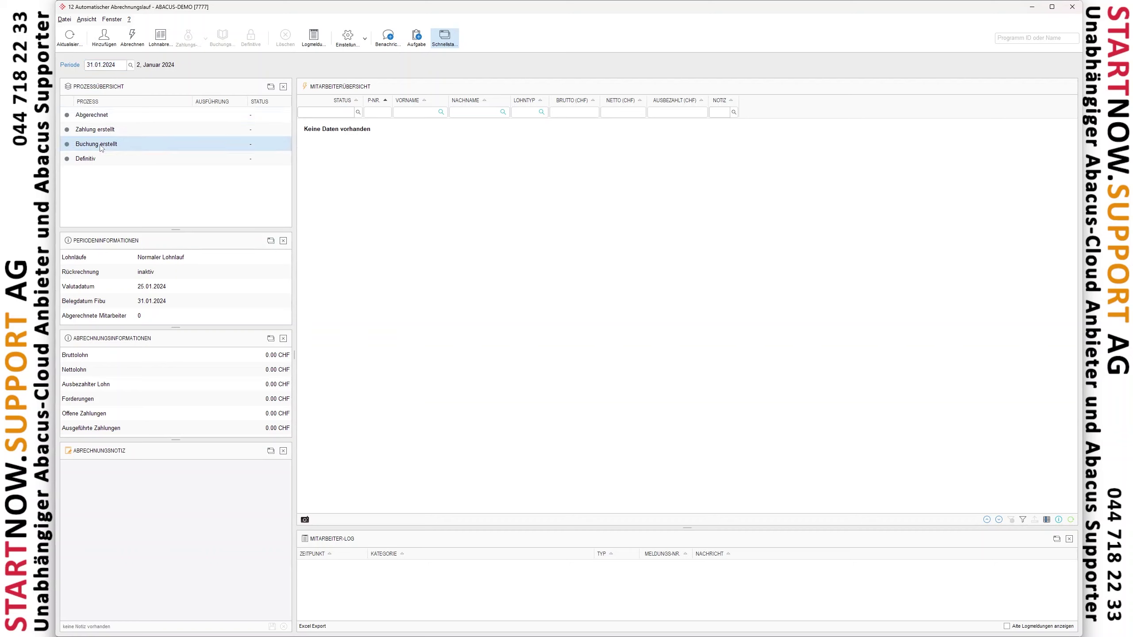
{"action": "left_click", "coordinate": [101, 117]}
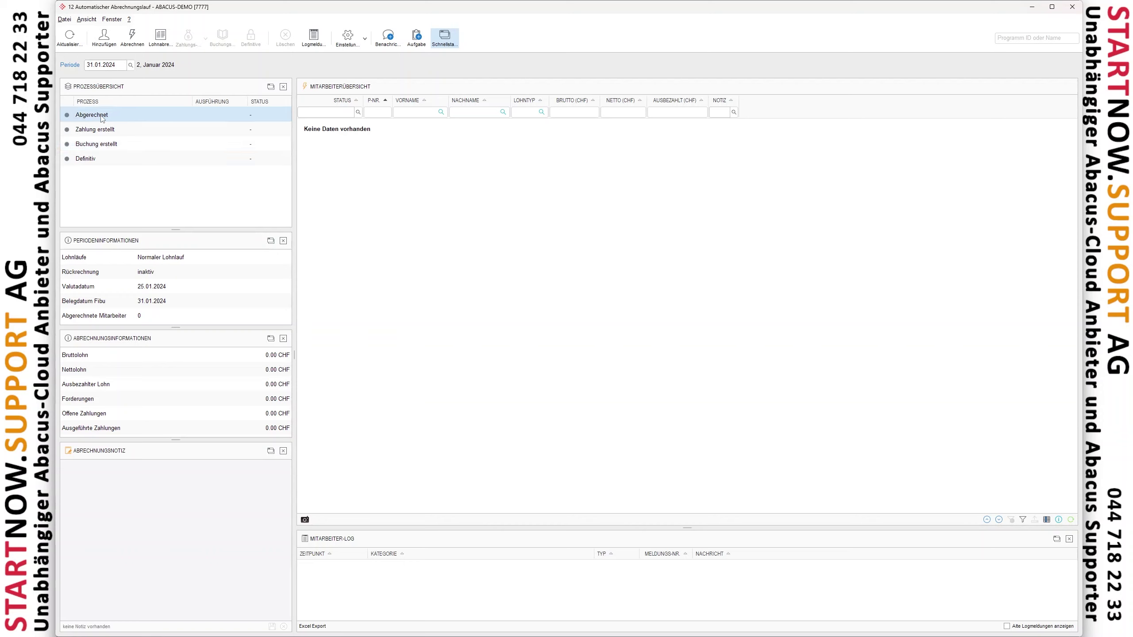
Step: Compare the two Januar 2024 periods in the Periodenauswahl with all periods shown, and restore the list of open periods only
{"action": "left_click", "coordinate": [130, 66]}
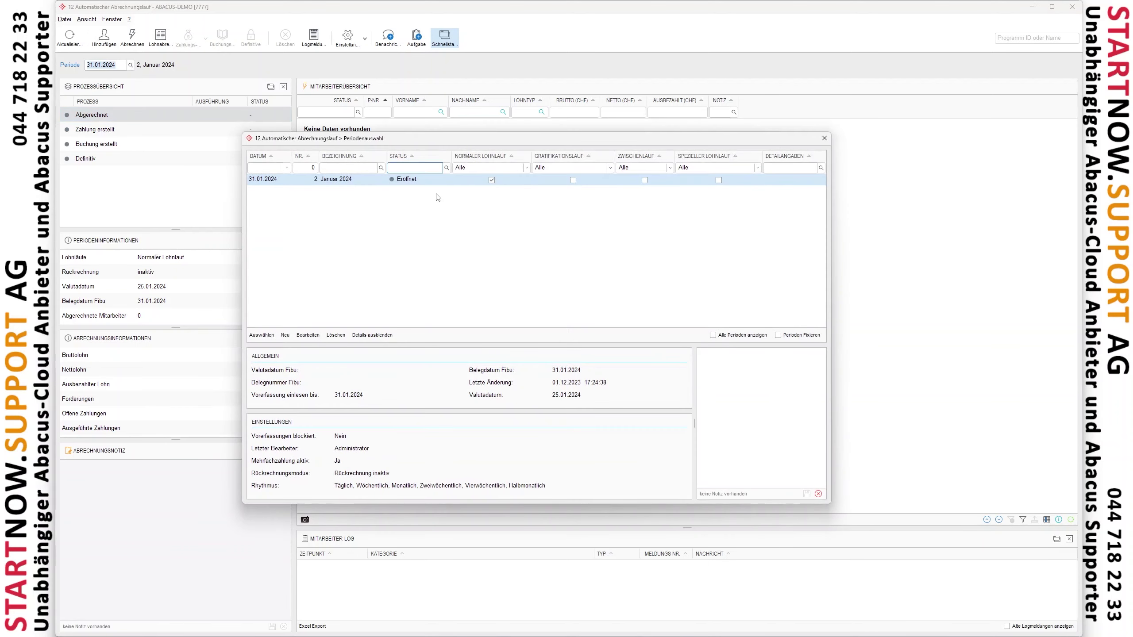
{"action": "left_click", "coordinate": [714, 335]}
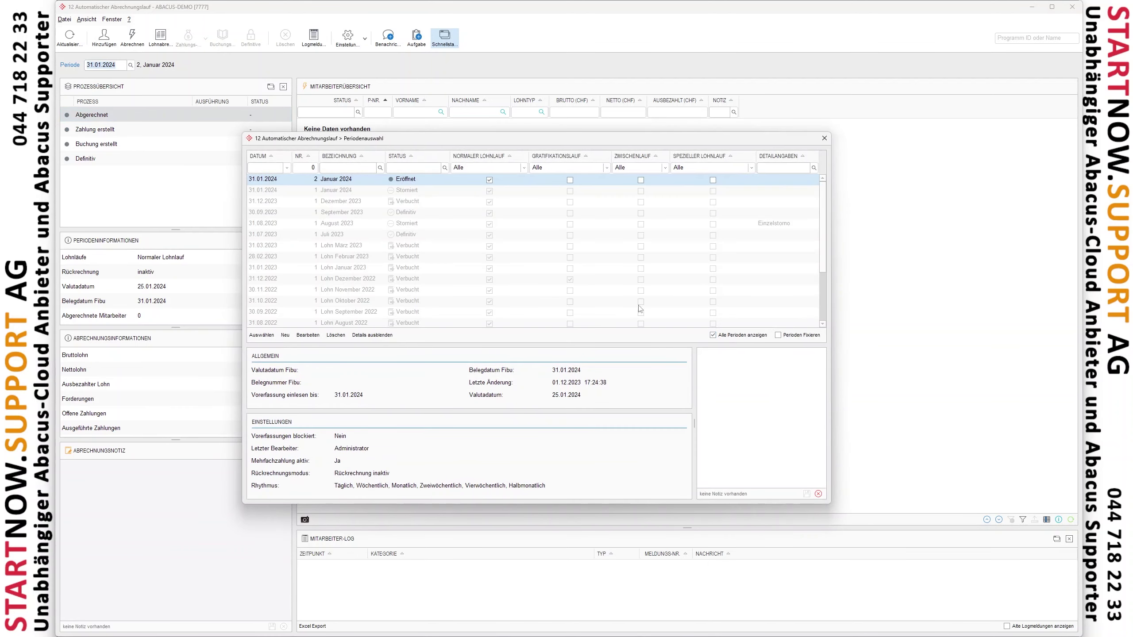
{"action": "left_click", "coordinate": [319, 192]}
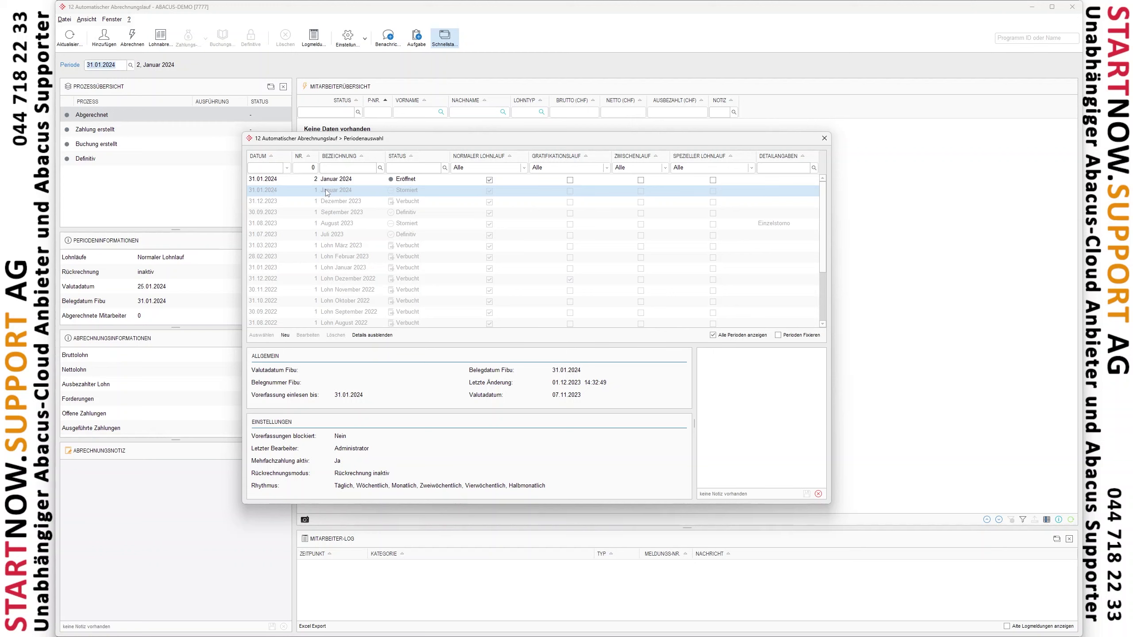
{"action": "left_click", "coordinate": [326, 180]}
{"action": "left_click", "coordinate": [320, 193]}
{"action": "left_click", "coordinate": [316, 183]}
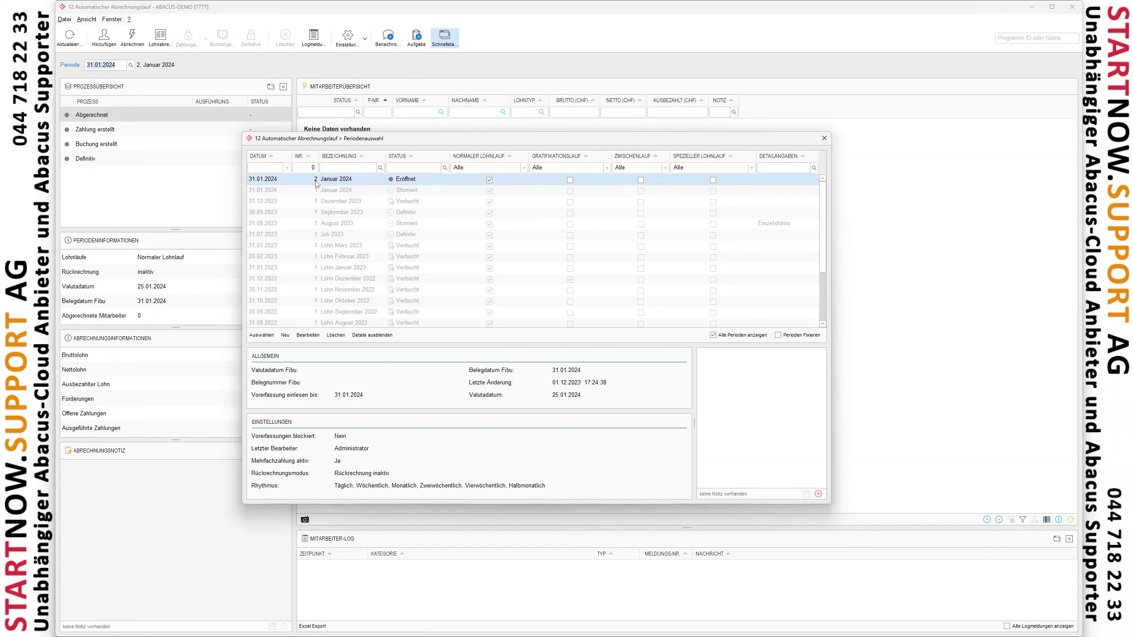
{"action": "left_click", "coordinate": [713, 335]}
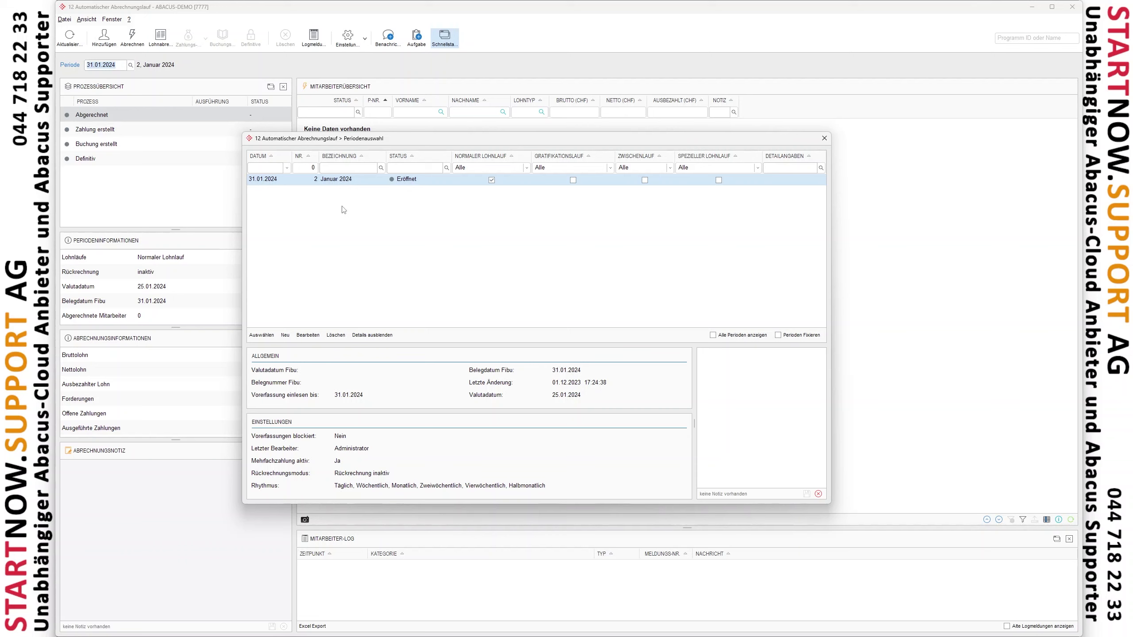
Step: View the form for creating a further period, close it without saving, and reselect the open Januar 2024 period
{"action": "left_click", "coordinate": [285, 335]}
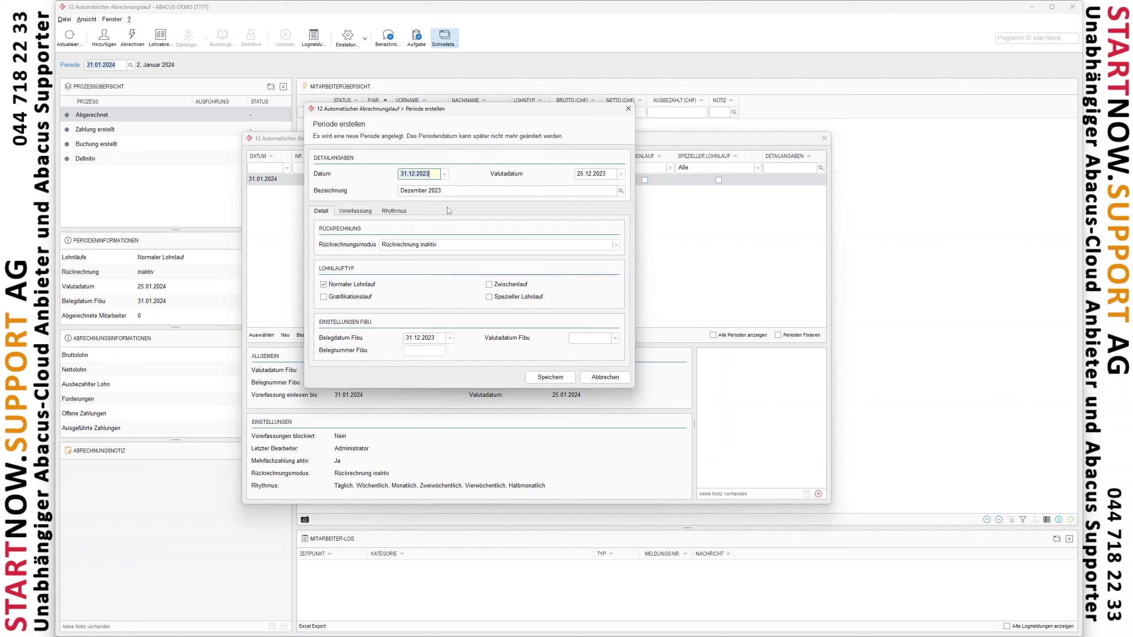
{"action": "left_click", "coordinate": [627, 109]}
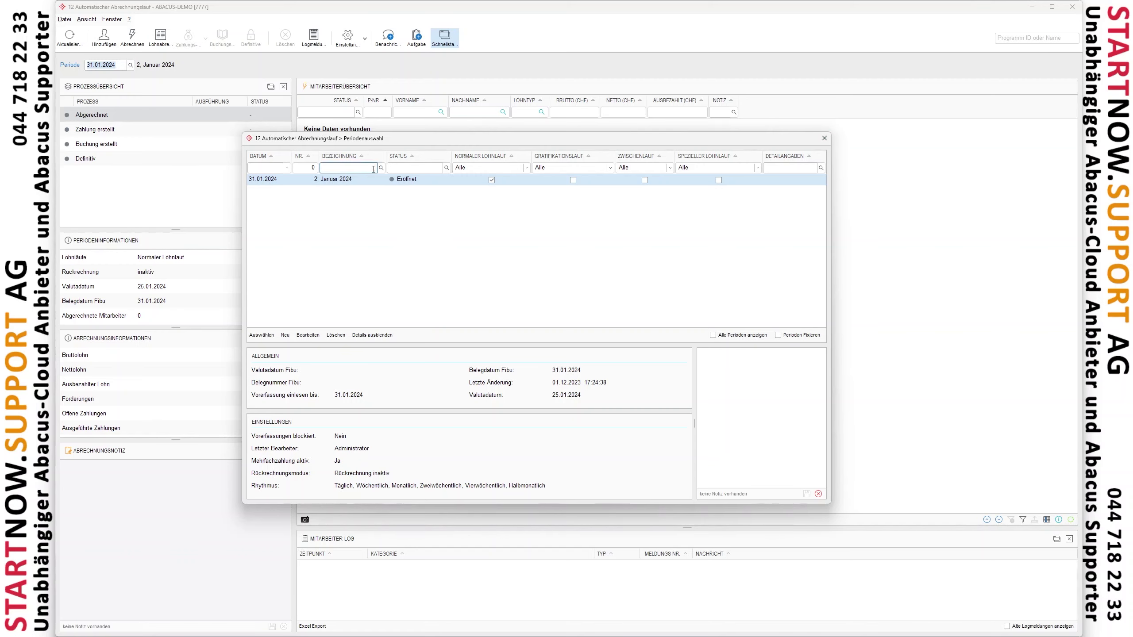
{"action": "double_click", "coordinate": [385, 185]}
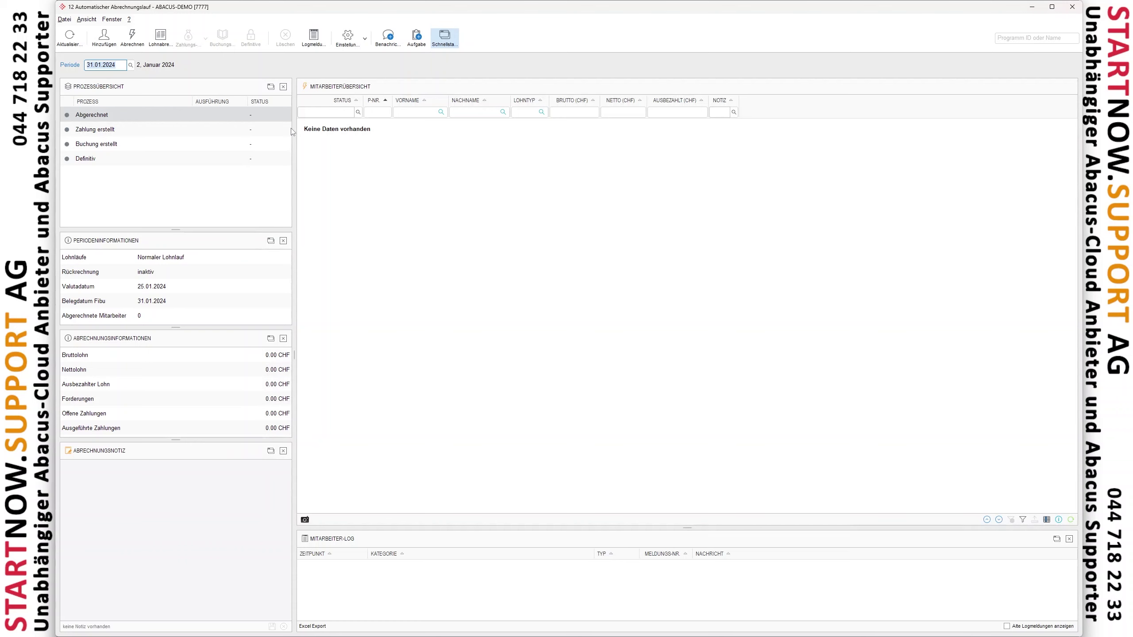
Step: Open Mitarbeiter initialisieren for the Januar 2024 period and try the Lohntypen and Abrechnungsgruppe filters, leaving only Lohntypen active
{"action": "left_click", "coordinate": [107, 41]}
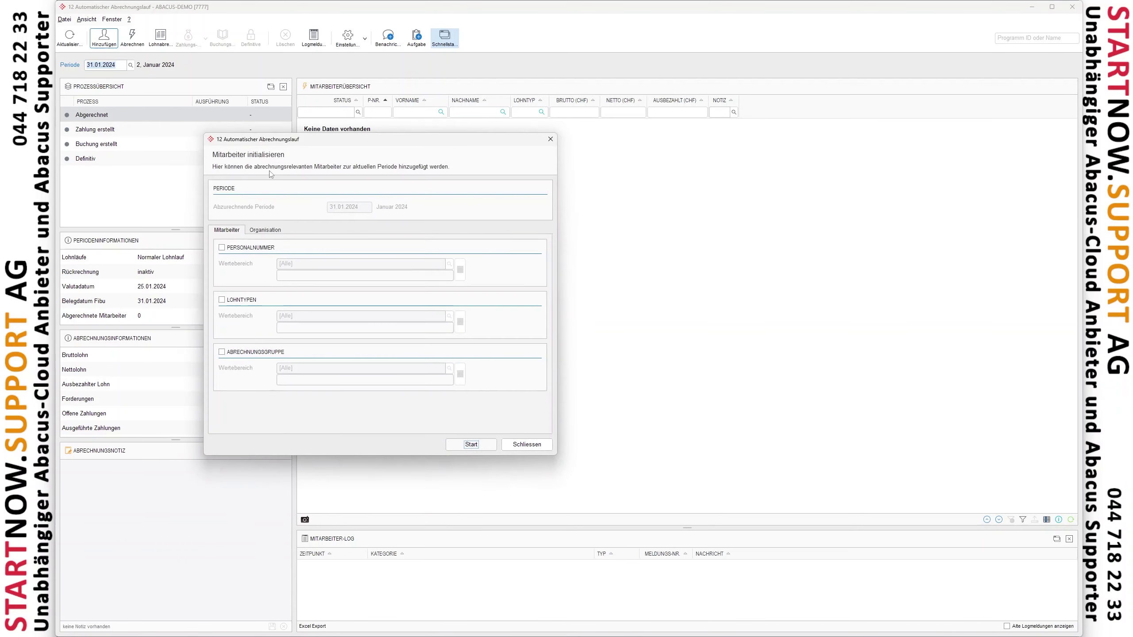
{"action": "left_click", "coordinate": [241, 300]}
{"action": "left_click", "coordinate": [237, 355]}
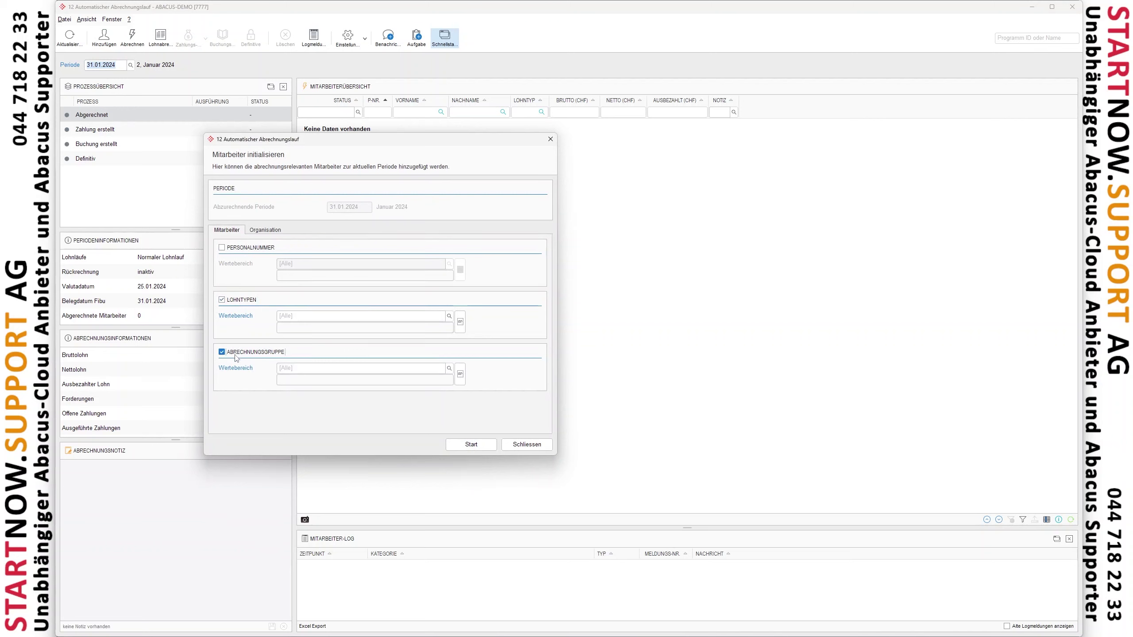
{"action": "left_click", "coordinate": [236, 357]}
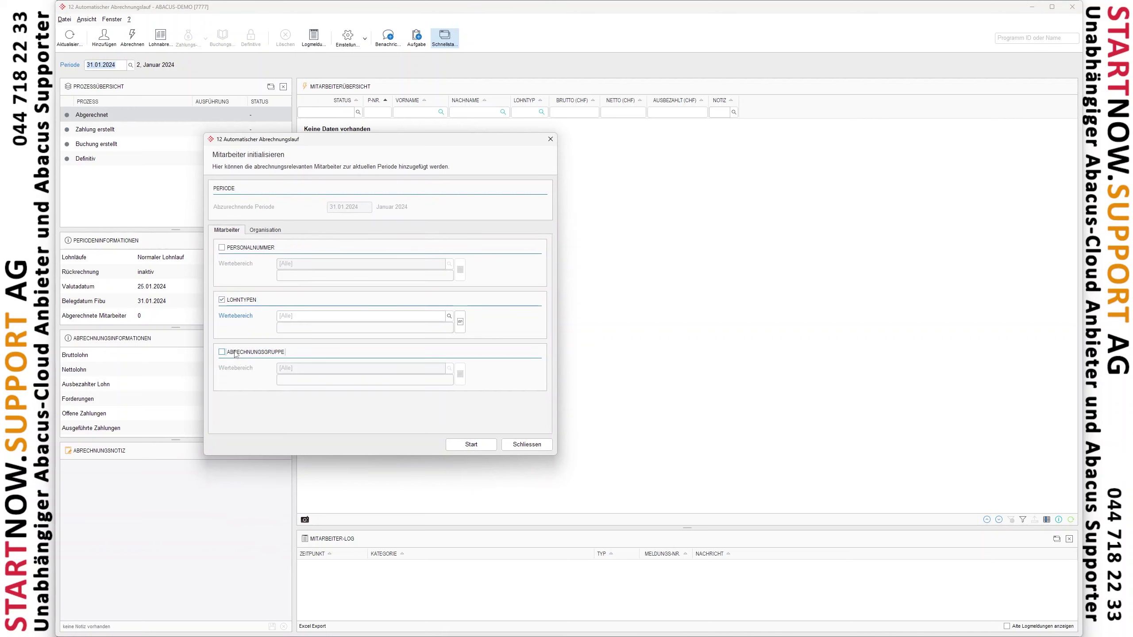
Step: Examine the selectable Lohntypen without adopting any, and close Mitarbeiter initialisieren with the Lohntypen filter switched off
{"action": "left_click", "coordinate": [240, 317]}
{"action": "left_click", "coordinate": [227, 275]}
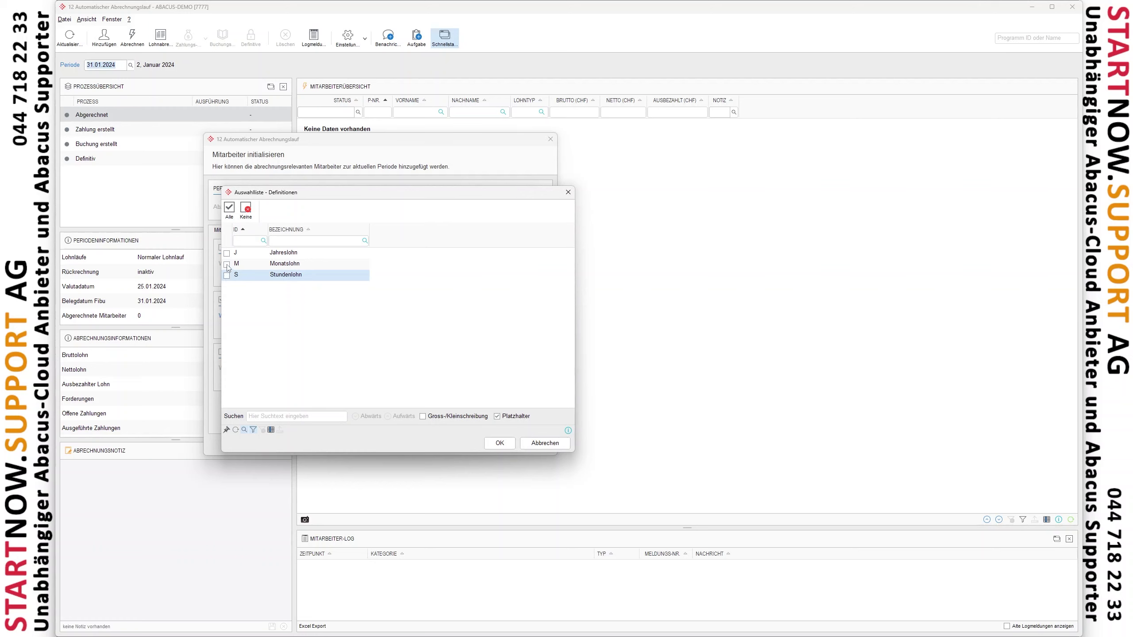
{"action": "left_click", "coordinate": [227, 265]}
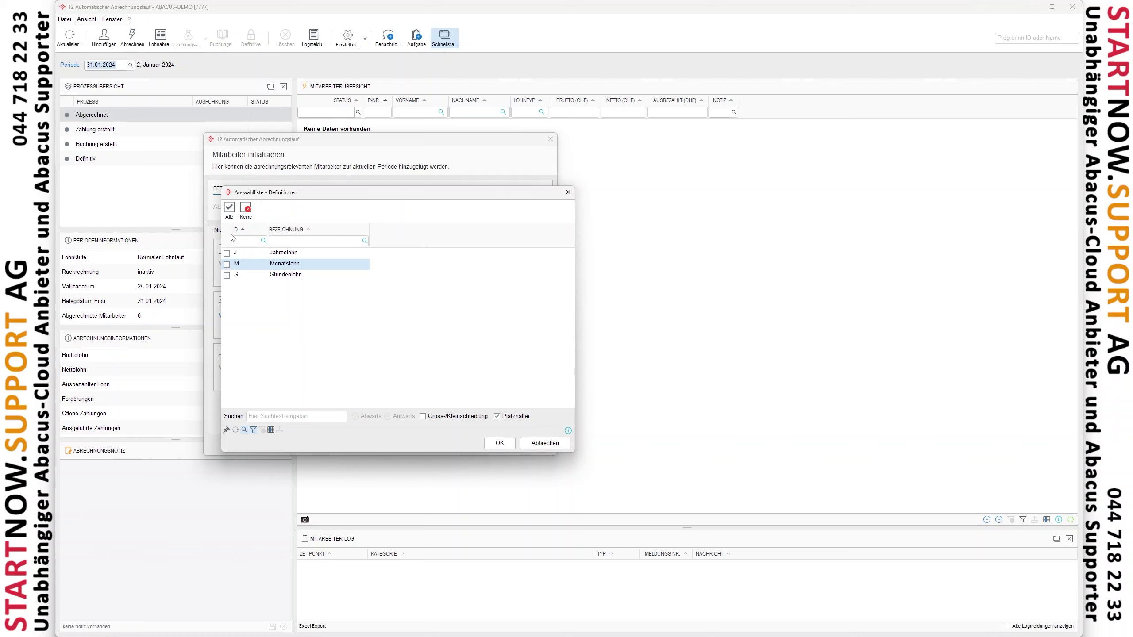
{"action": "left_click", "coordinate": [550, 443]}
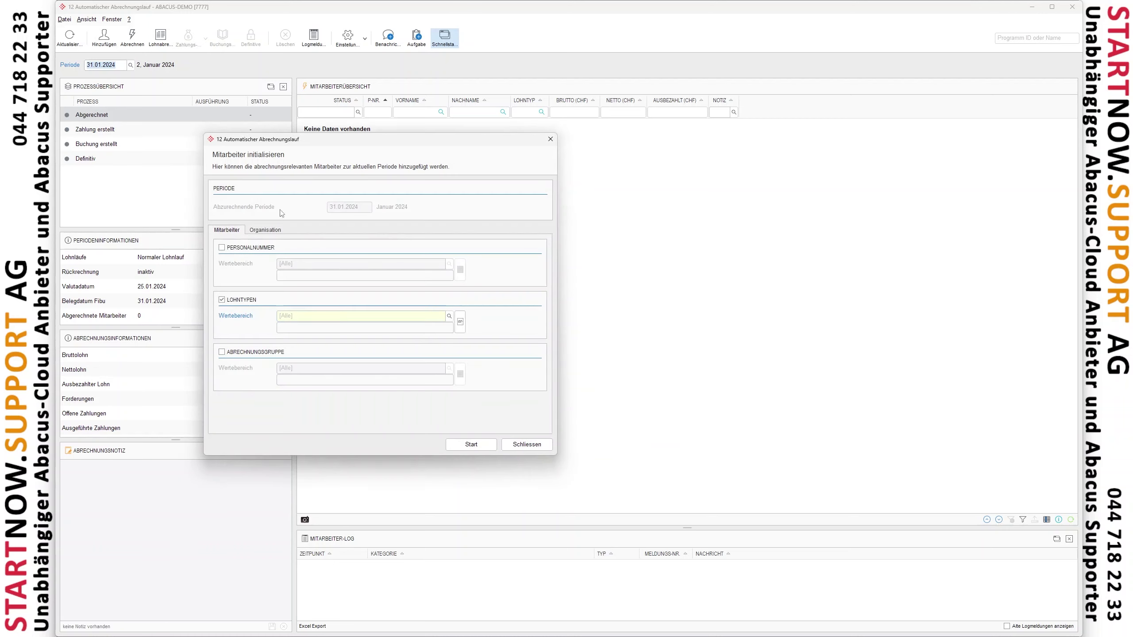
{"action": "left_click", "coordinate": [222, 300]}
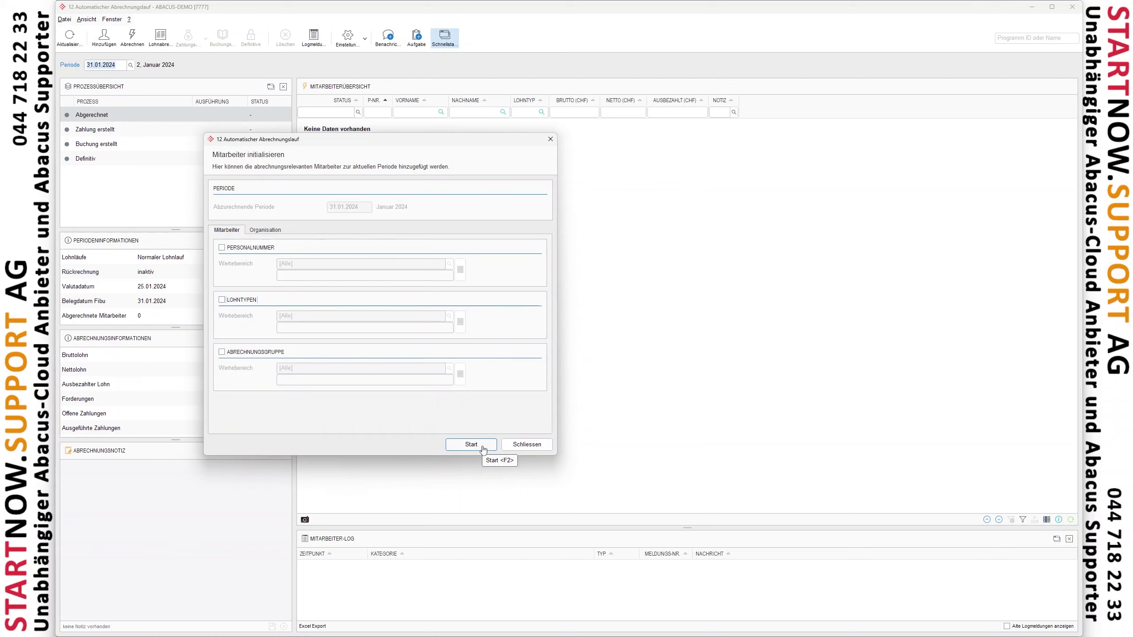
{"action": "left_click", "coordinate": [525, 451]}
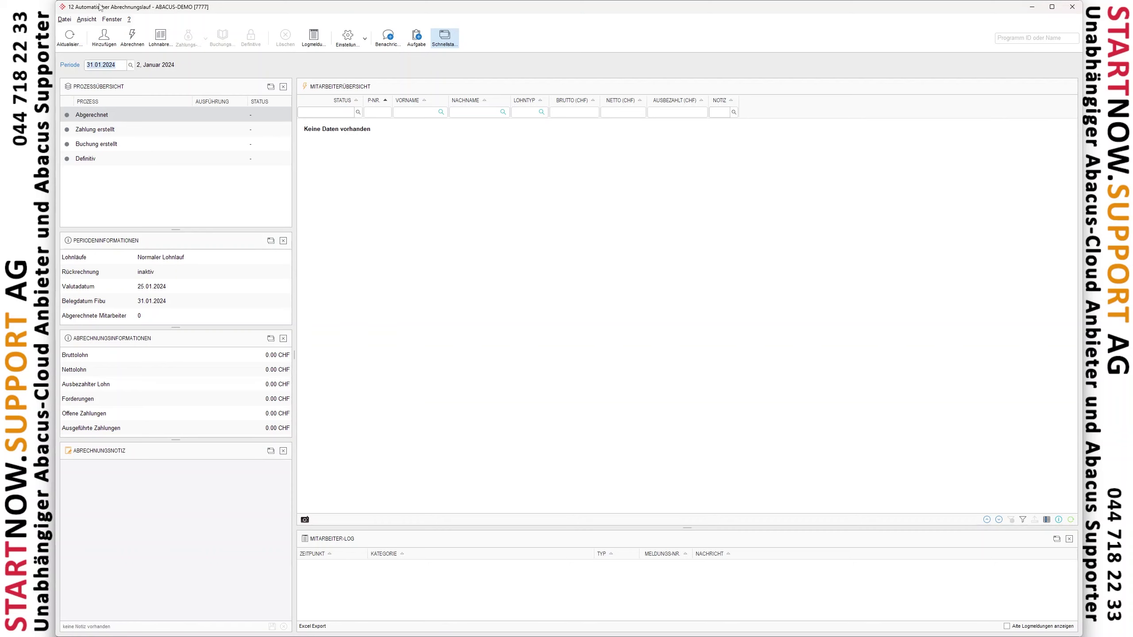
Step: Close and reopen Automatischer Abrechnungslauf, and load the open Januar 2024 period dated 31.01.2024
{"action": "mouse_move", "coordinate": [90, 9]}
{"action": "left_mouse_down"}
{"action": "mouse_move", "coordinate": [127, 85]}
{"action": "mouse_move", "coordinate": [90, 10]}
{"action": "left_mouse_up"}
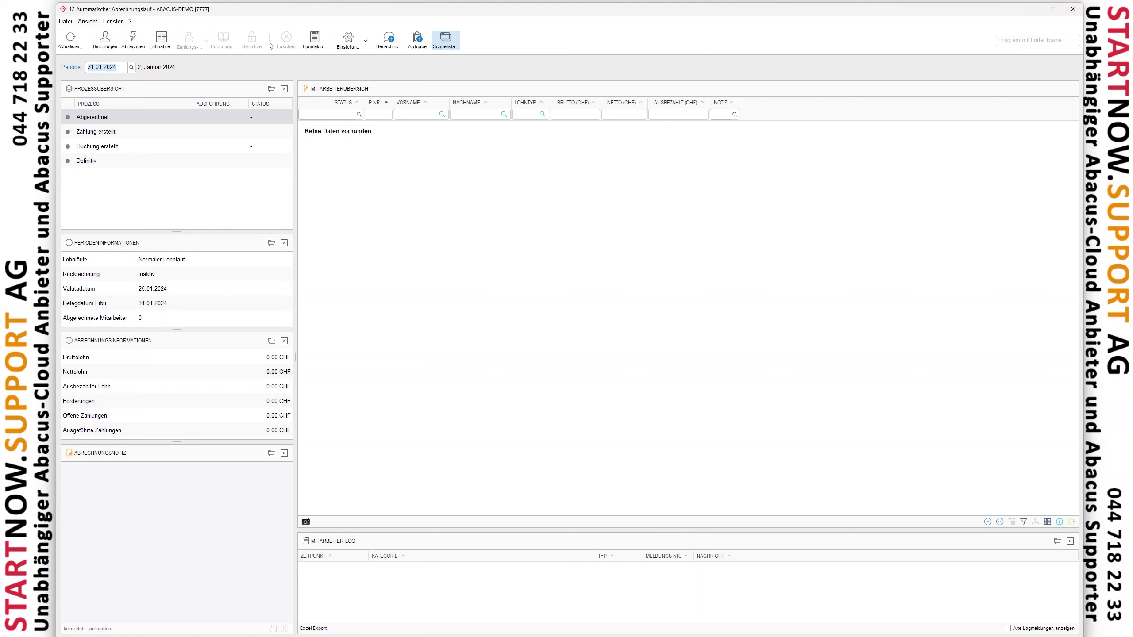
{"action": "left_click", "coordinate": [1072, 8]}
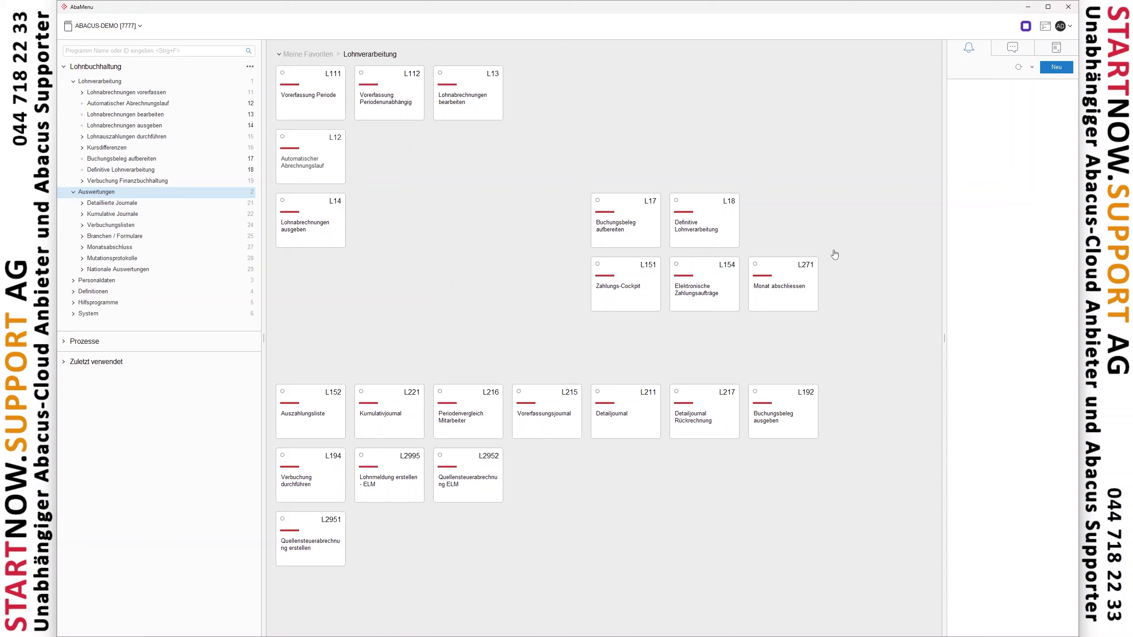
{"action": "left_click", "coordinate": [307, 169]}
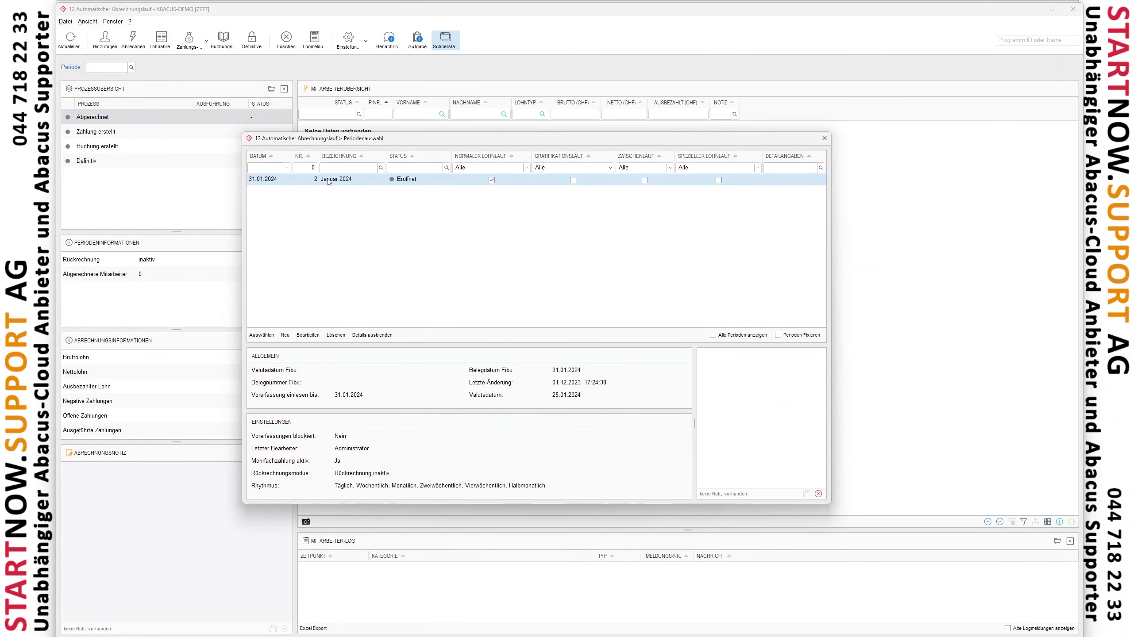
{"action": "double_click", "coordinate": [326, 180]}
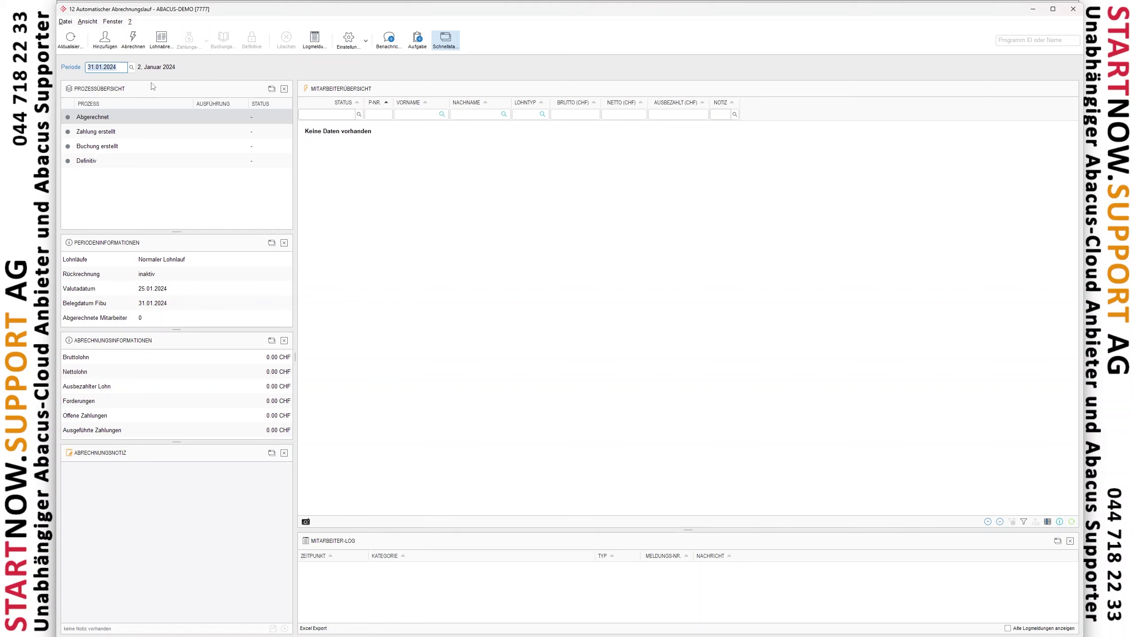
Step: Run Mitarbeiter Abrechnen for the Januar 2024 period with the selection Alle noch nicht abgerechneten Mitarbeiter
{"action": "left_click", "coordinate": [132, 46]}
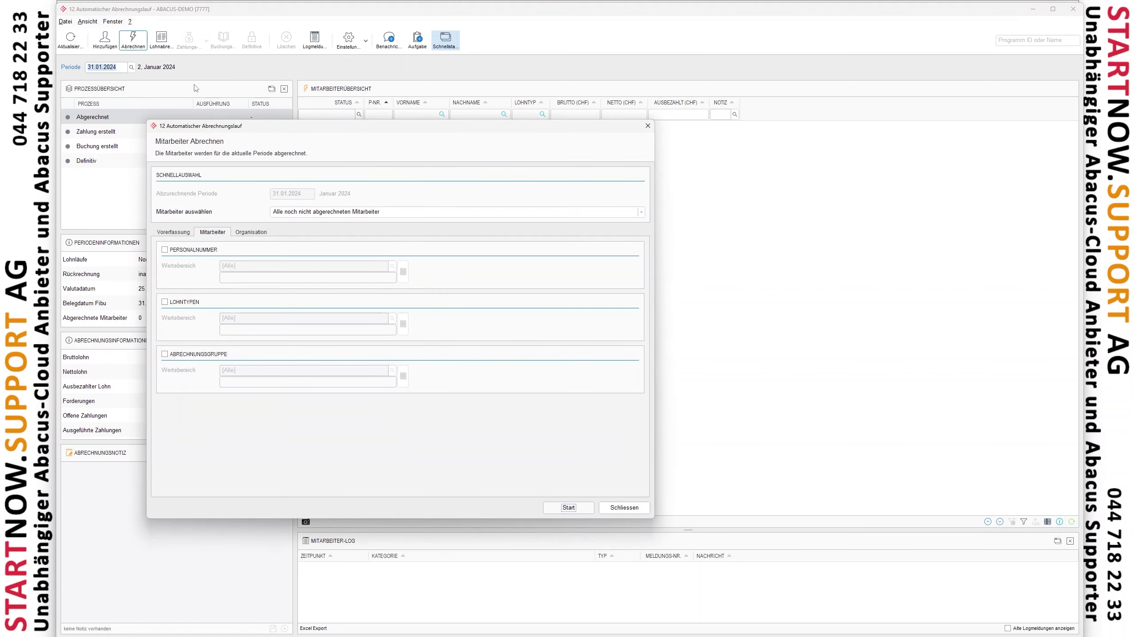
{"action": "left_click", "coordinate": [569, 508]}
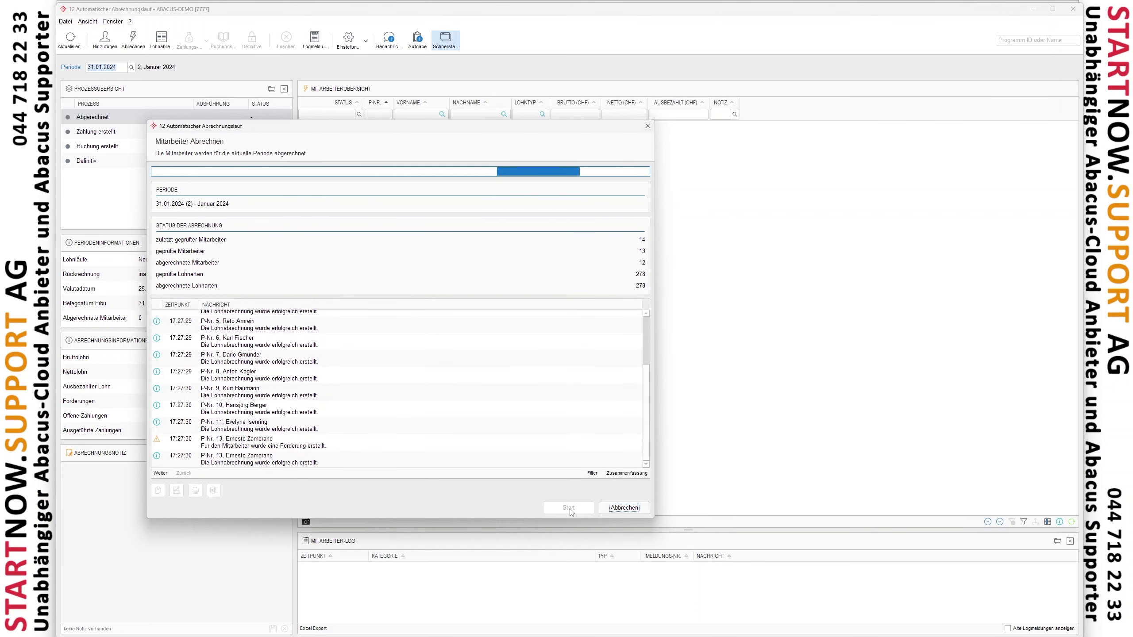
{"action": "left_click", "coordinate": [327, 427]}
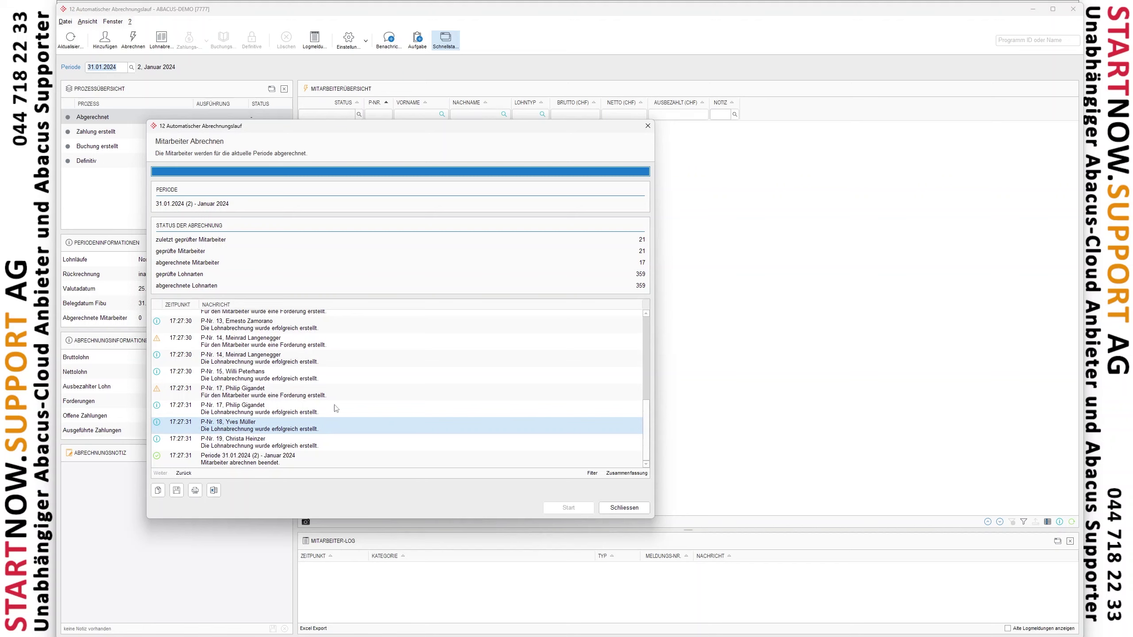
Step: Examine the messages in the Mitarbeiter Abrechnen log, including its Zusammenfassung and Filter views
{"action": "left_click", "coordinate": [339, 399]}
{"action": "left_click", "coordinate": [331, 379]}
{"action": "left_click", "coordinate": [345, 343]}
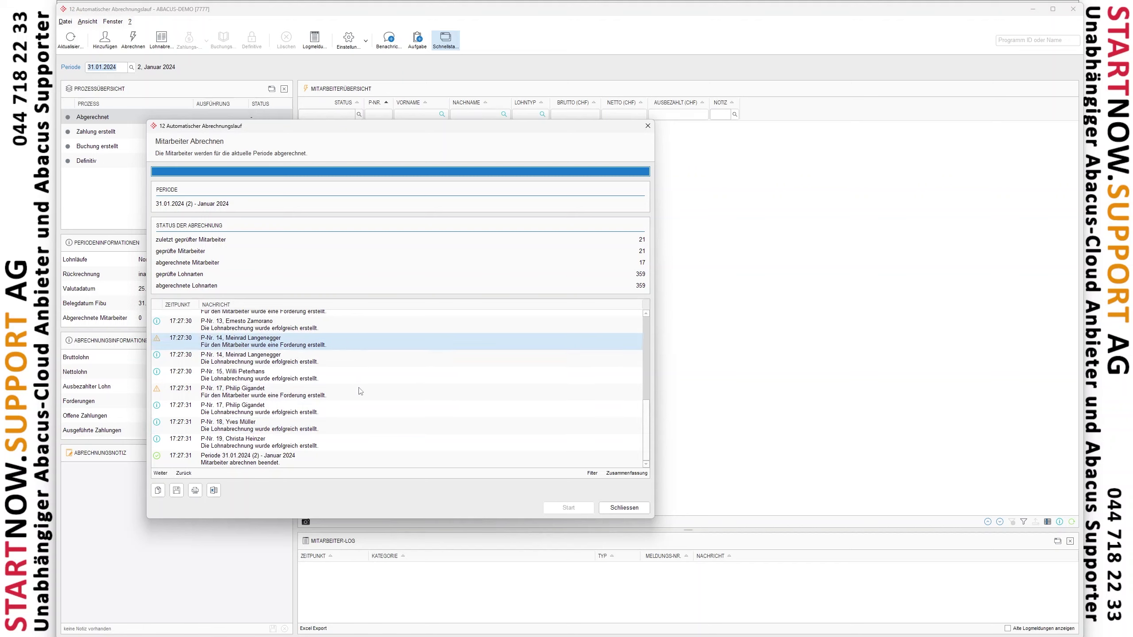
{"action": "left_click", "coordinate": [359, 395]}
{"action": "left_click", "coordinate": [627, 474]}
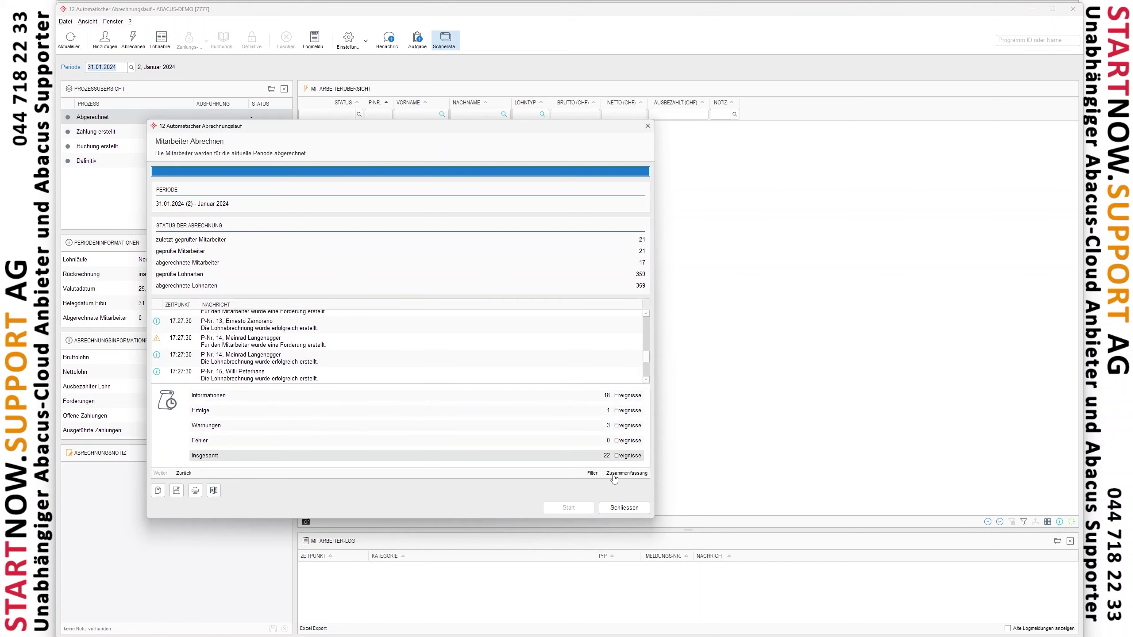
{"action": "left_click", "coordinate": [619, 474]}
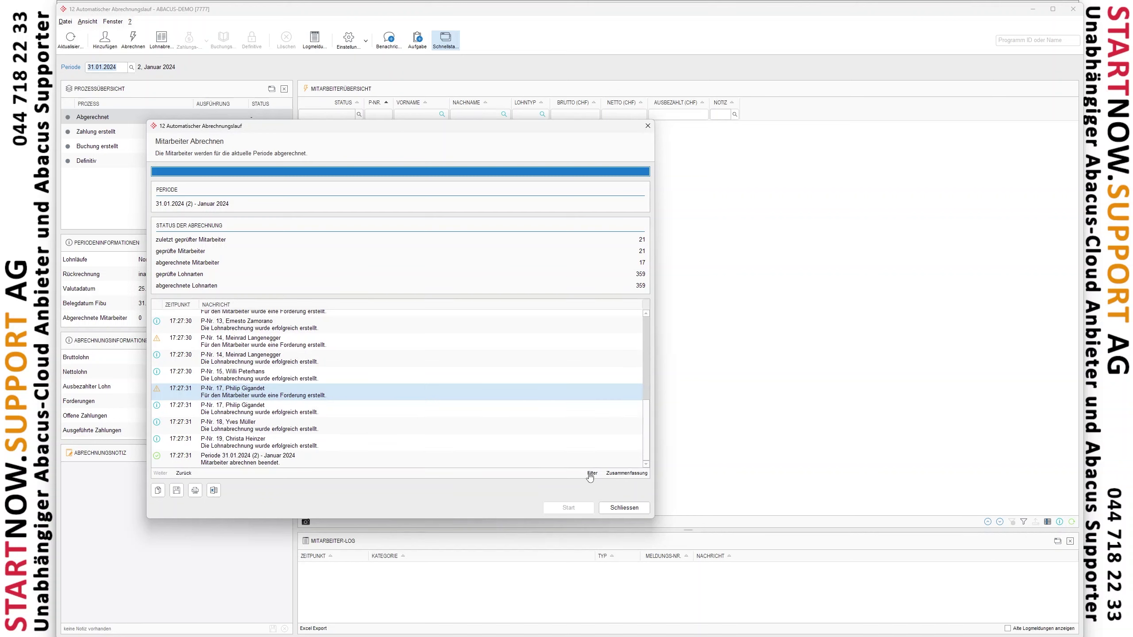
{"action": "left_click", "coordinate": [591, 474]}
{"action": "left_click", "coordinate": [545, 485]}
Step: Compare the Forderung warnings in the payroll run log by employee, and close Mitarbeiter Abrechnen
{"action": "left_click", "coordinate": [406, 376]}
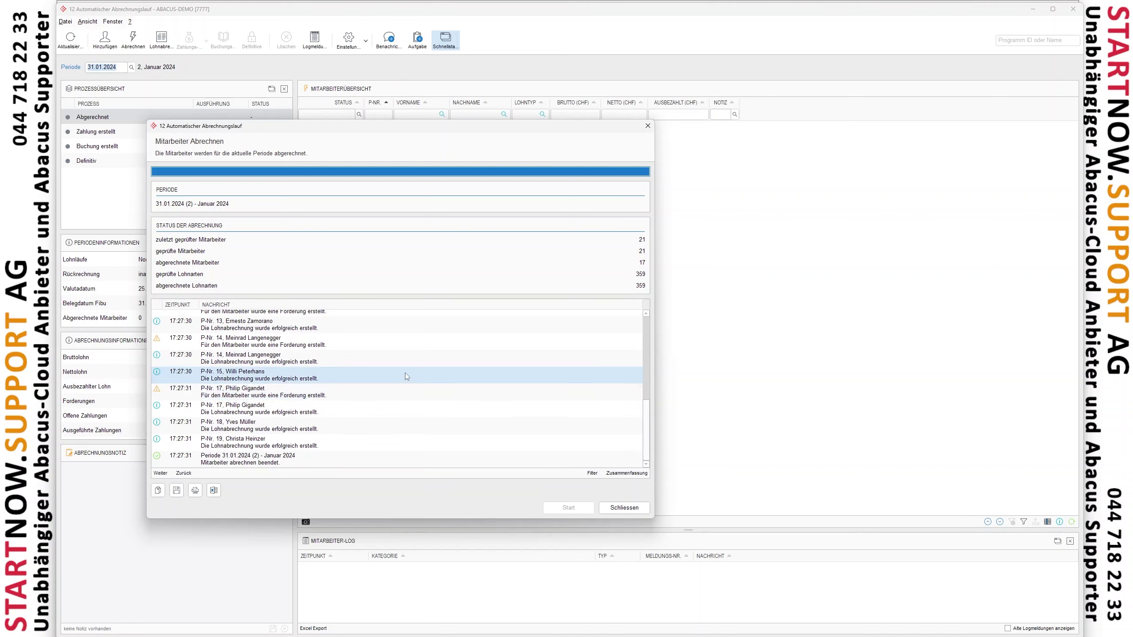
{"action": "left_click", "coordinate": [386, 352]}
{"action": "left_click", "coordinate": [381, 339]}
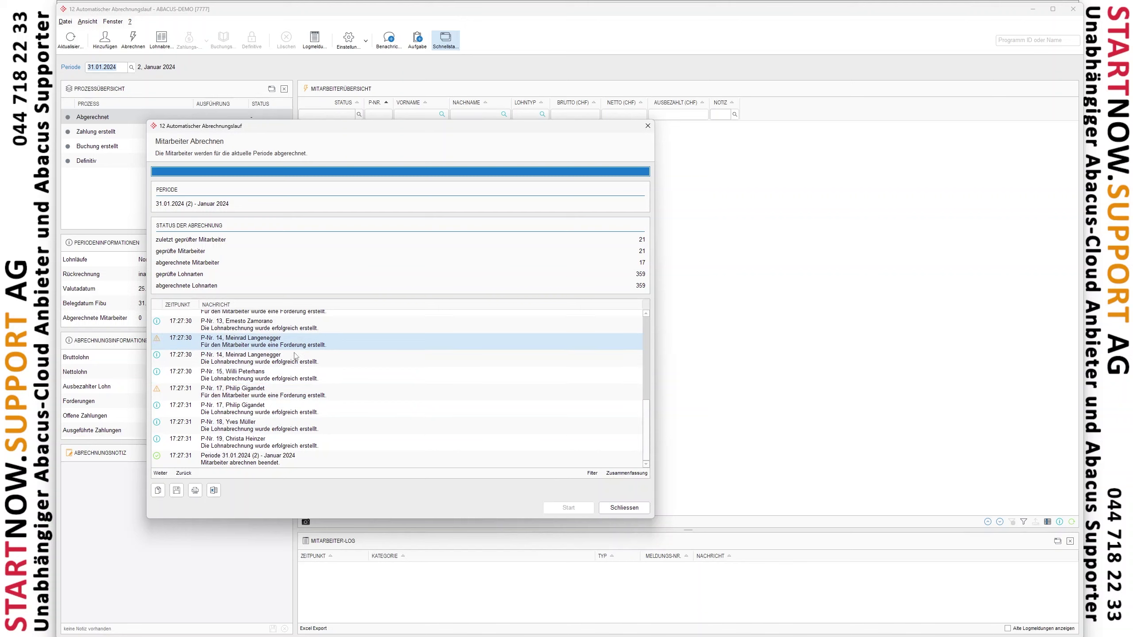
{"action": "left_click", "coordinate": [310, 396]}
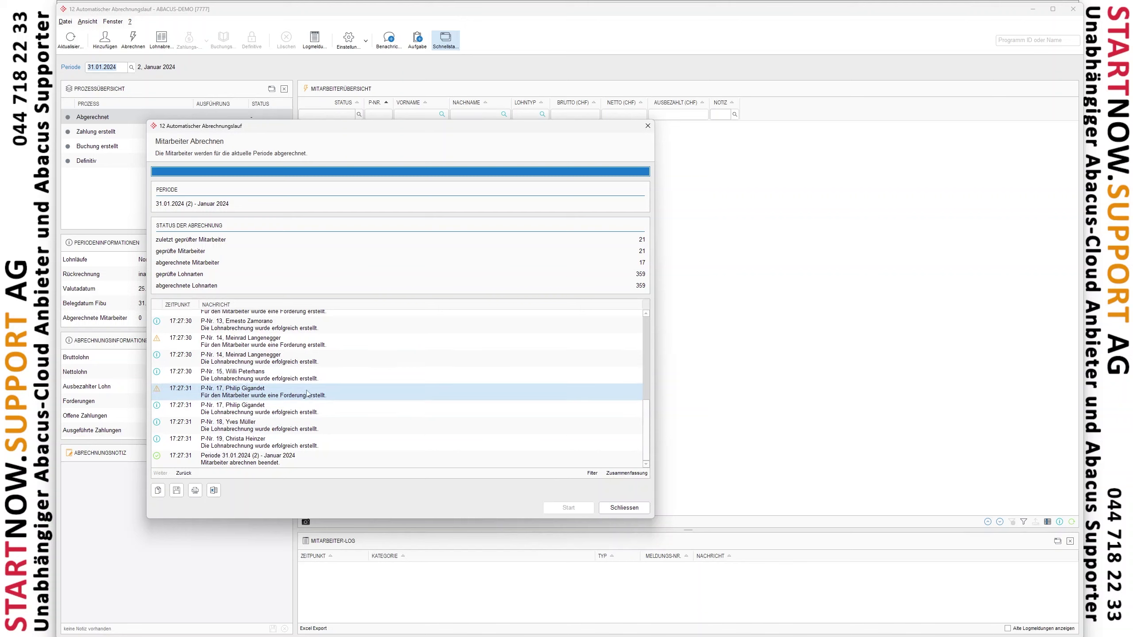
{"action": "left_click", "coordinate": [284, 346]}
{"action": "left_click", "coordinate": [294, 394]}
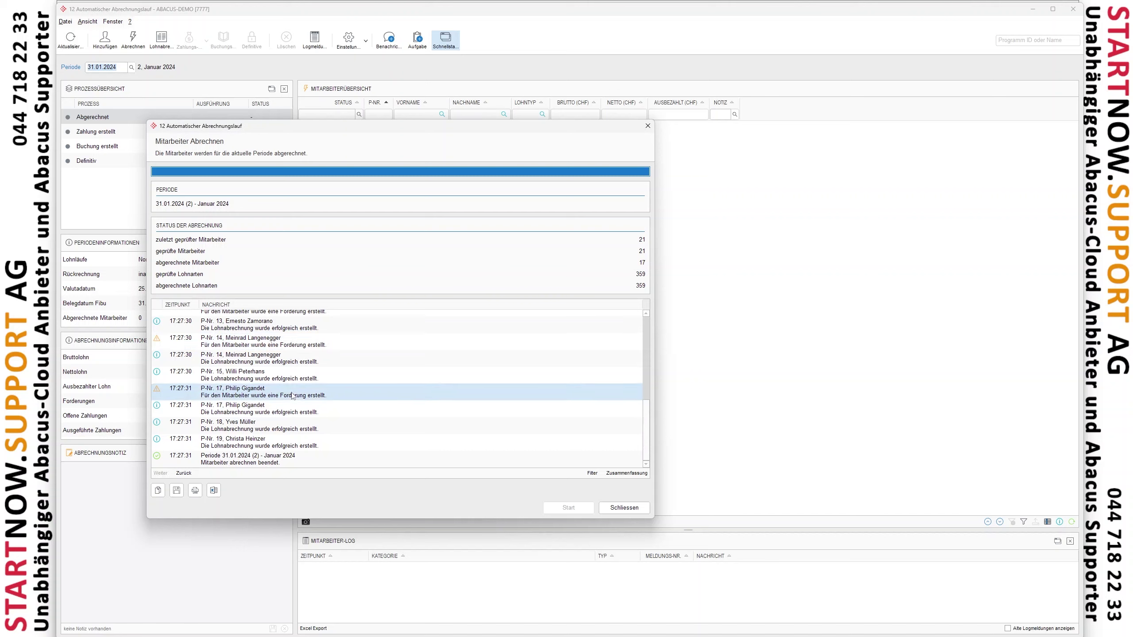
{"action": "left_click", "coordinate": [306, 341]}
{"action": "left_click", "coordinate": [330, 395]}
{"action": "left_click", "coordinate": [312, 340]}
{"action": "left_click", "coordinate": [317, 398]}
{"action": "left_click", "coordinate": [624, 508]}
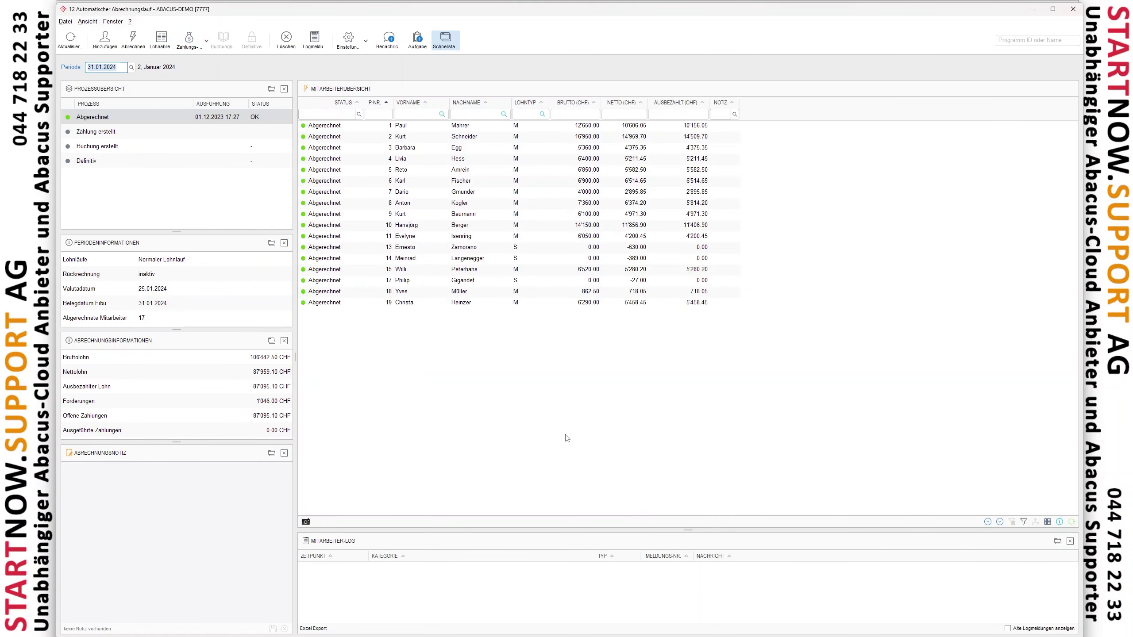
Step: Delete the three Lohntyp S employees with negative net pay from the period, together with their Vorerfassung
{"action": "left_click", "coordinate": [620, 250]}
{"action": "left_click", "coordinate": [625, 258]}
{"action": "left_click", "coordinate": [626, 281]}
{"action": "left_click", "coordinate": [606, 258]}
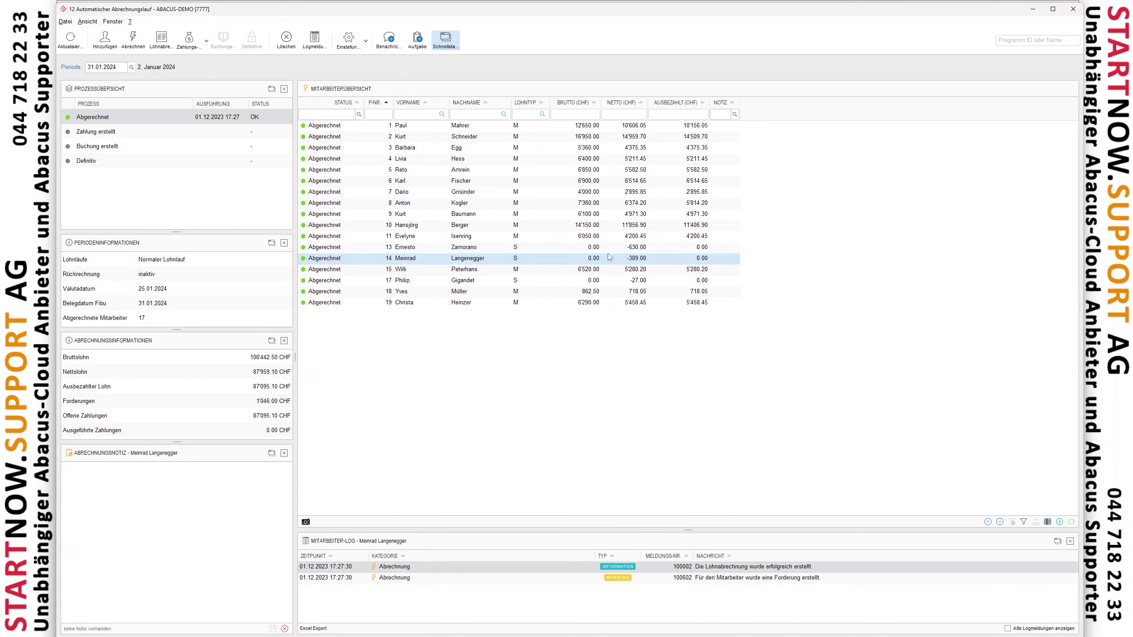
{"action": "left_click", "coordinate": [610, 248]}
{"action": "right_click", "coordinate": [518, 247]}
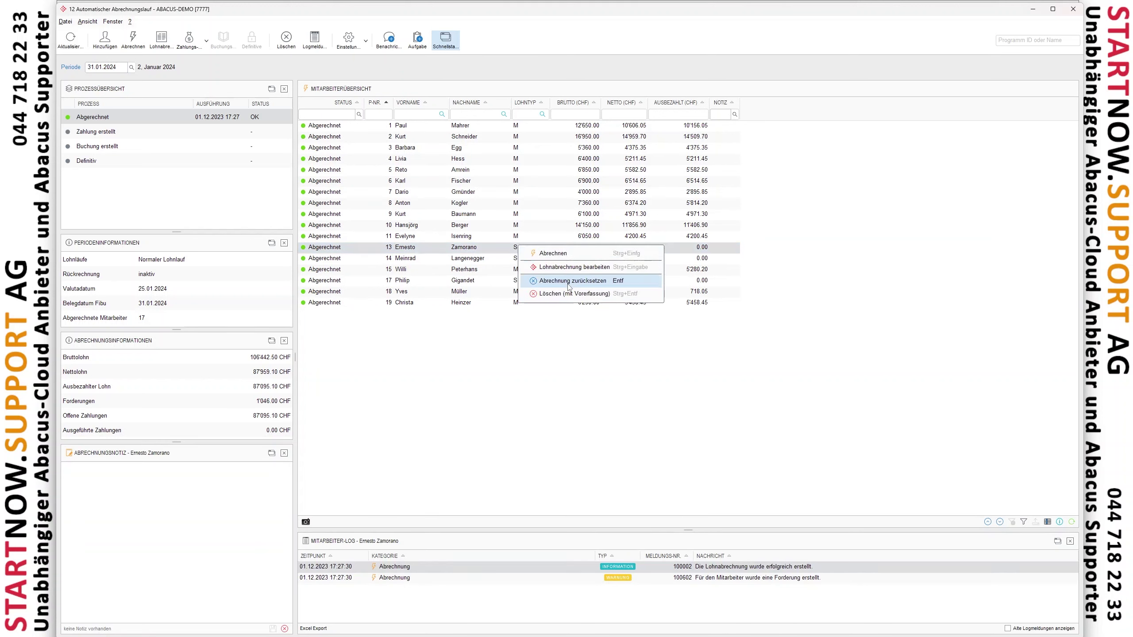
{"action": "left_click", "coordinate": [564, 293]}
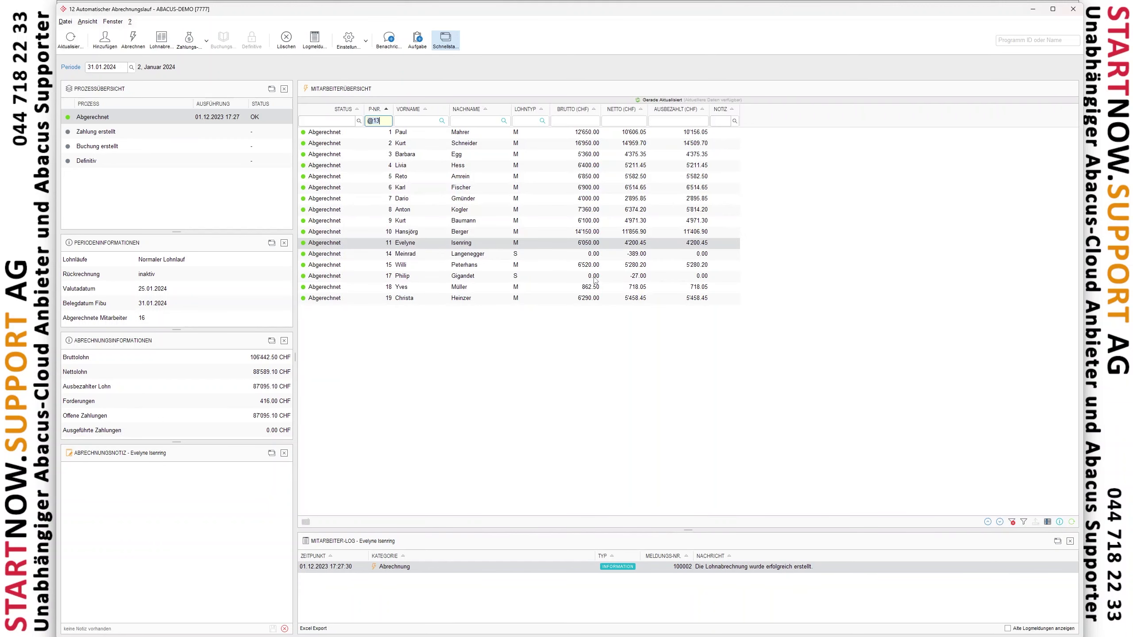
{"action": "right_click", "coordinate": [595, 279]}
{"action": "left_click", "coordinate": [639, 328]}
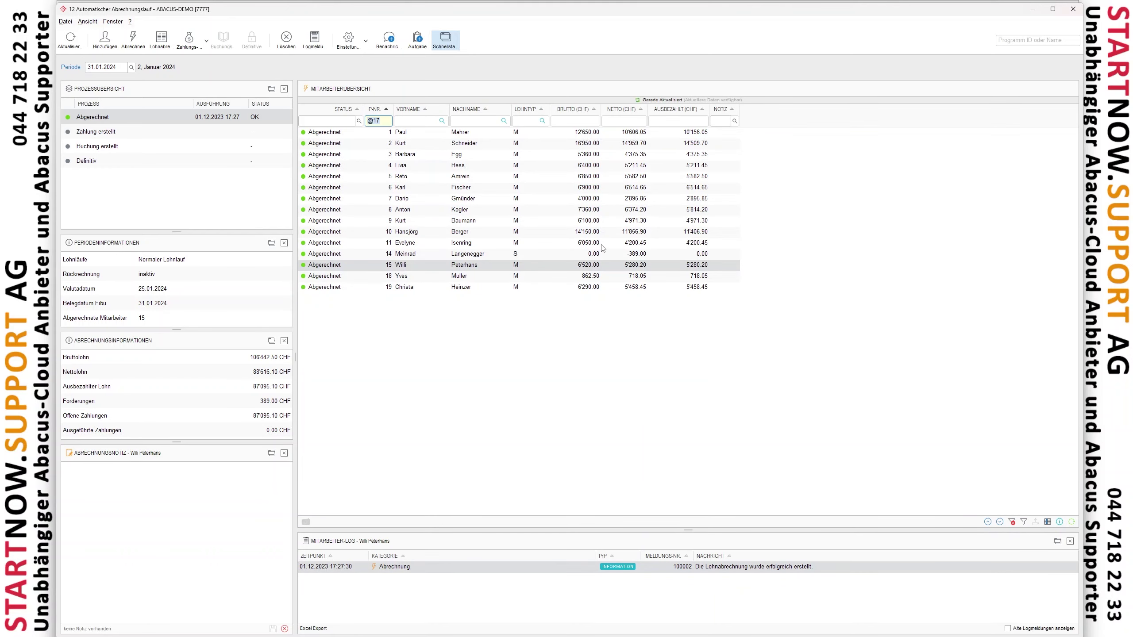
{"action": "left_click", "coordinate": [602, 254]}
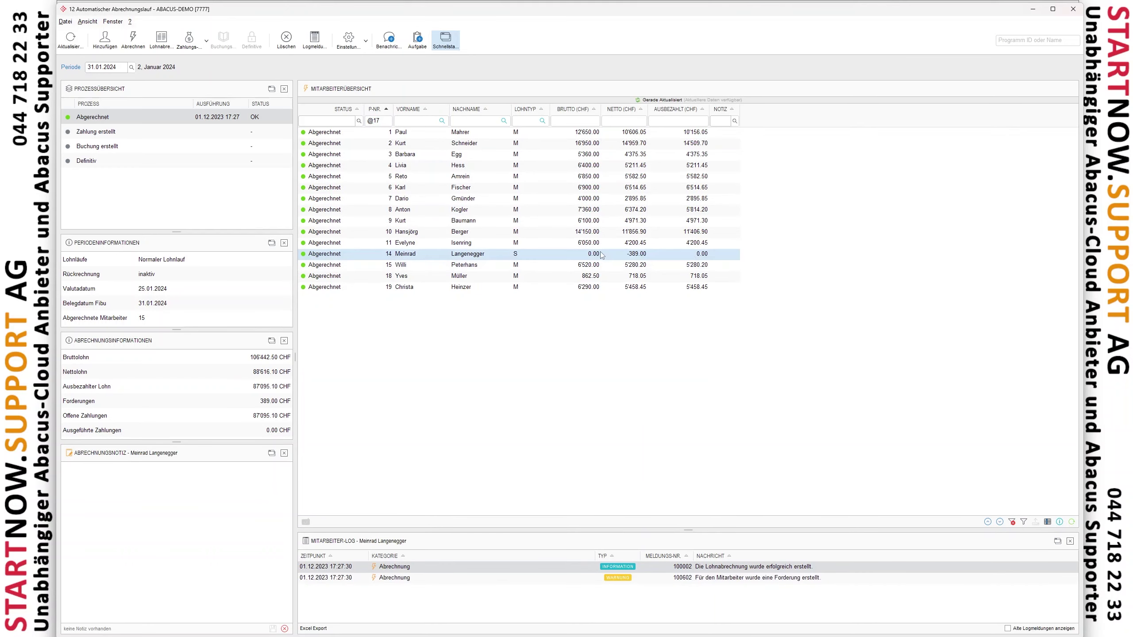
{"action": "right_click", "coordinate": [601, 252]}
{"action": "left_click", "coordinate": [641, 297]}
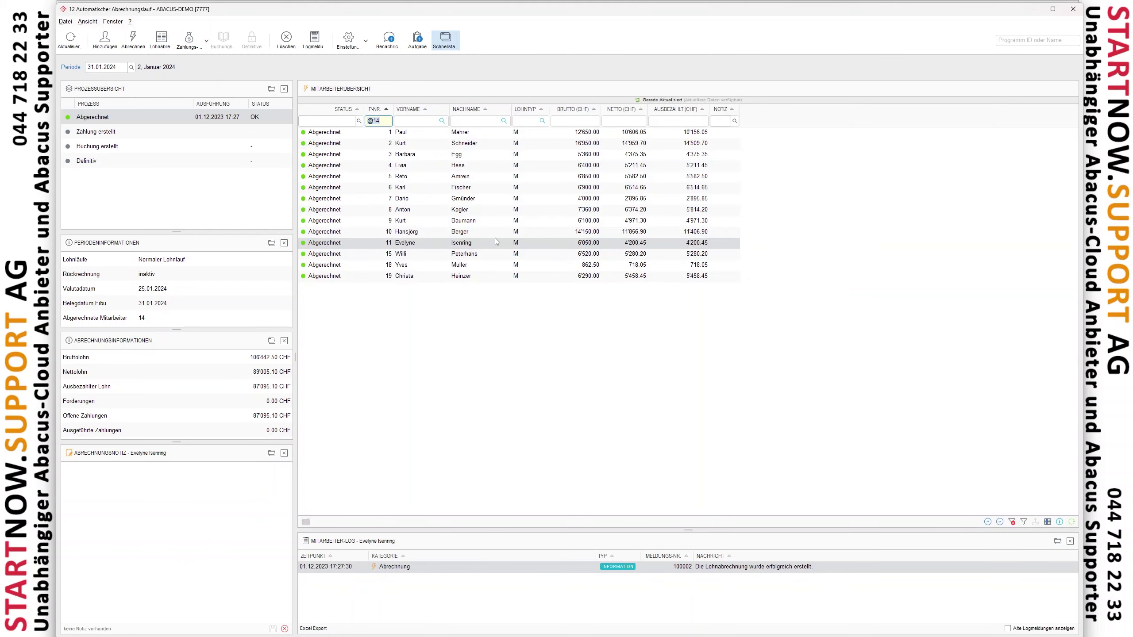
Step: Open the first listed employee's payroll statement in Lohnabrechnungen bearbeiten and review its Lohnarten and contributions
{"action": "left_click", "coordinate": [495, 233]}
{"action": "left_click", "coordinate": [419, 179]}
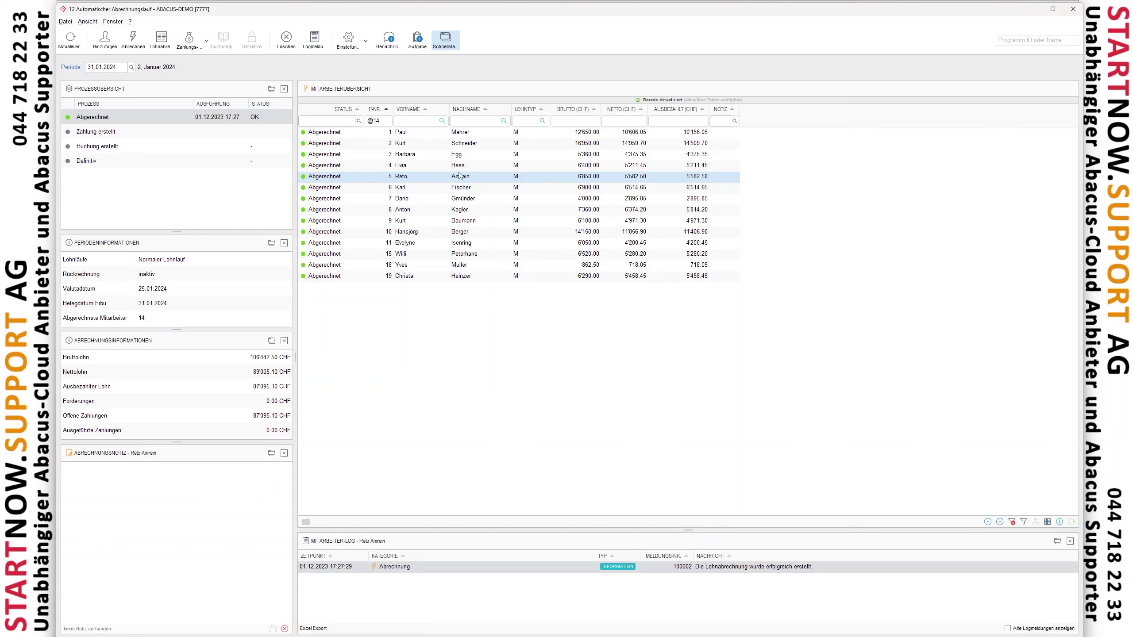
{"action": "left_click", "coordinate": [361, 136]}
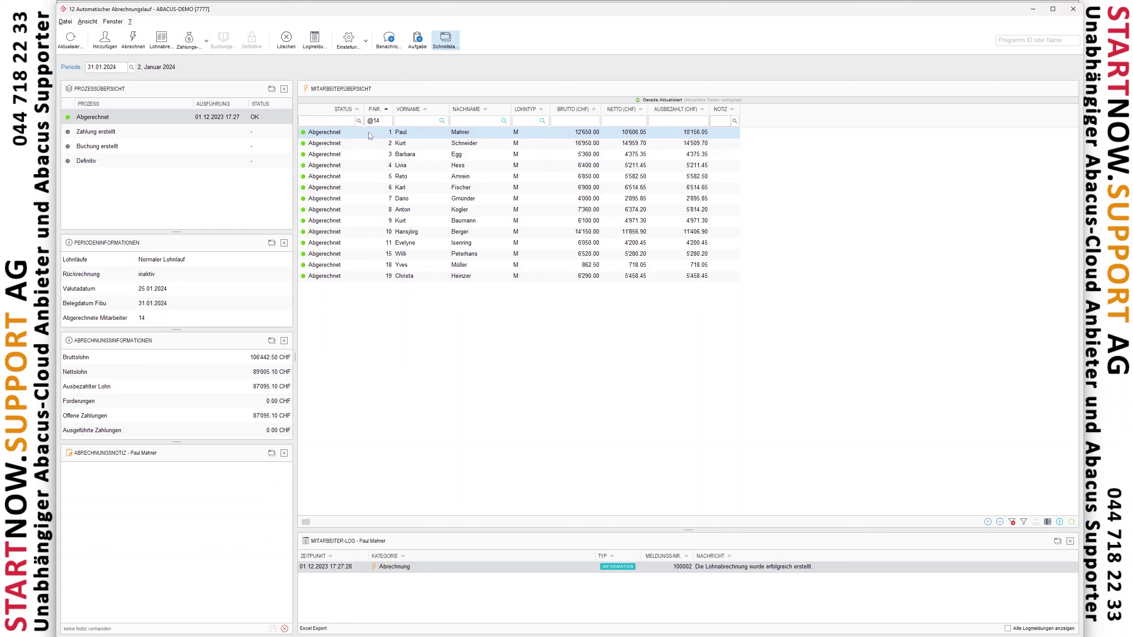
{"action": "right_click", "coordinate": [369, 135]}
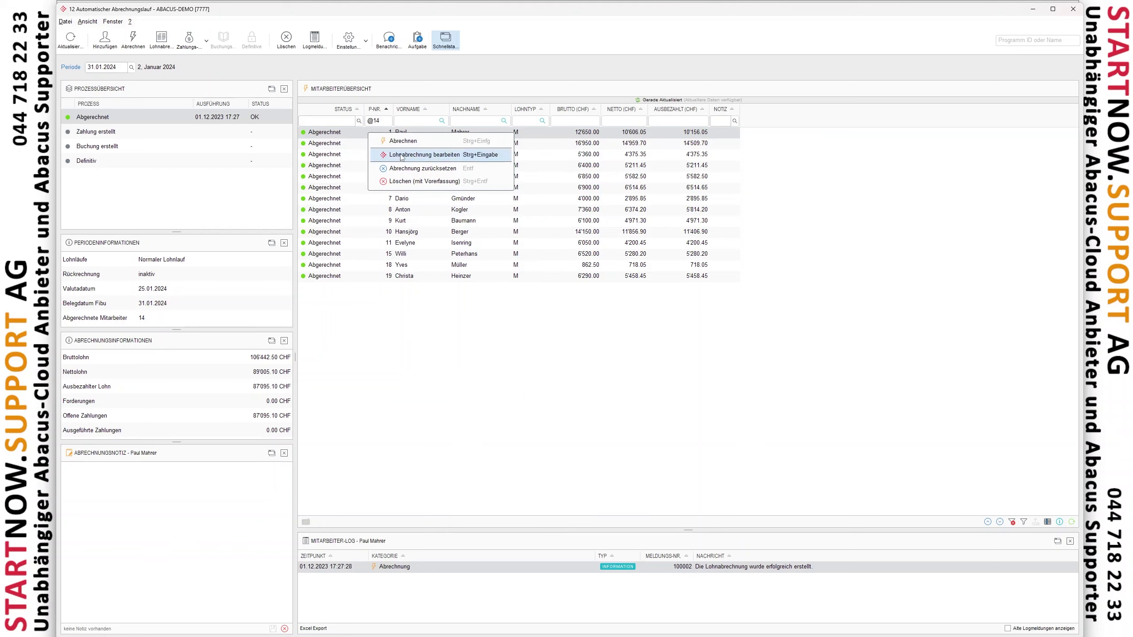
{"action": "left_click", "coordinate": [416, 155]}
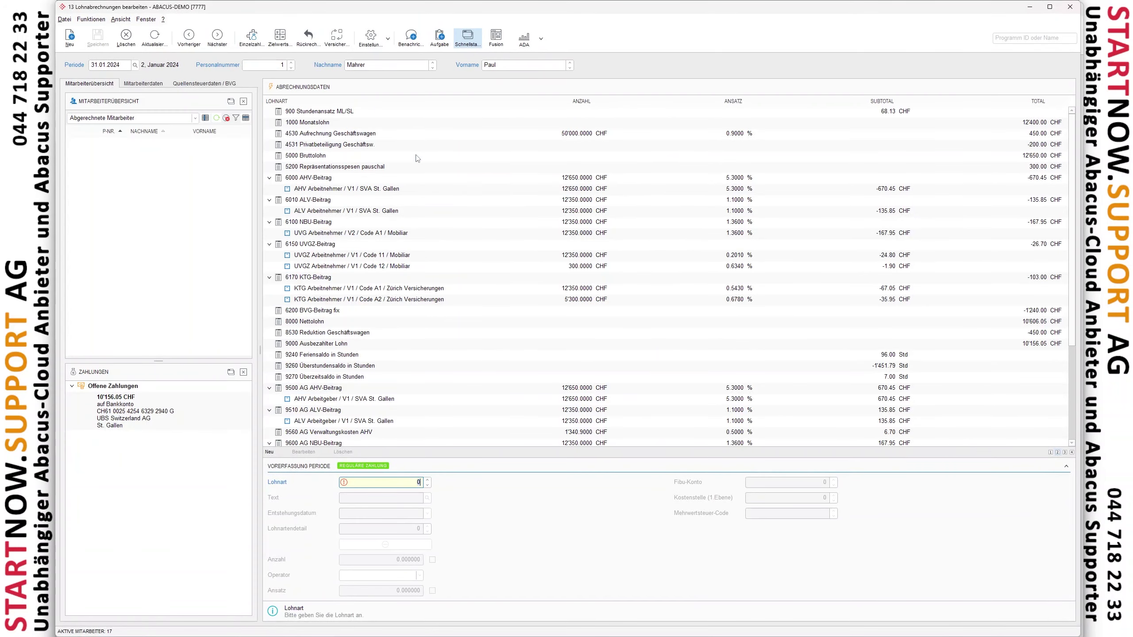
{"action": "left_click", "coordinate": [377, 222]}
{"action": "left_click", "coordinate": [364, 178]}
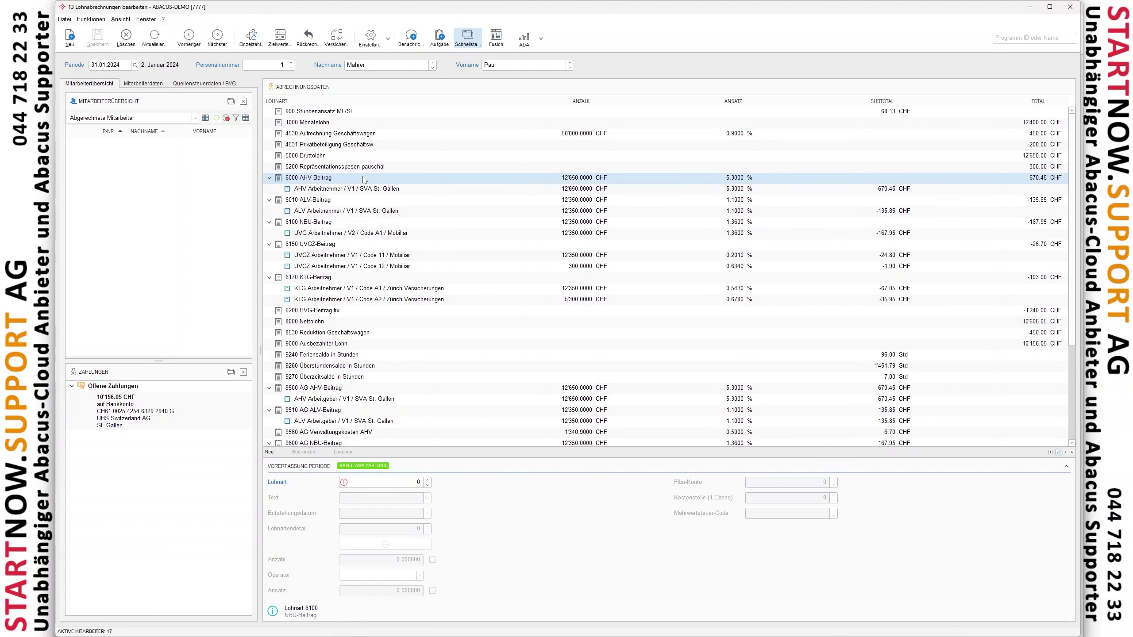
{"action": "left_click", "coordinate": [373, 245]}
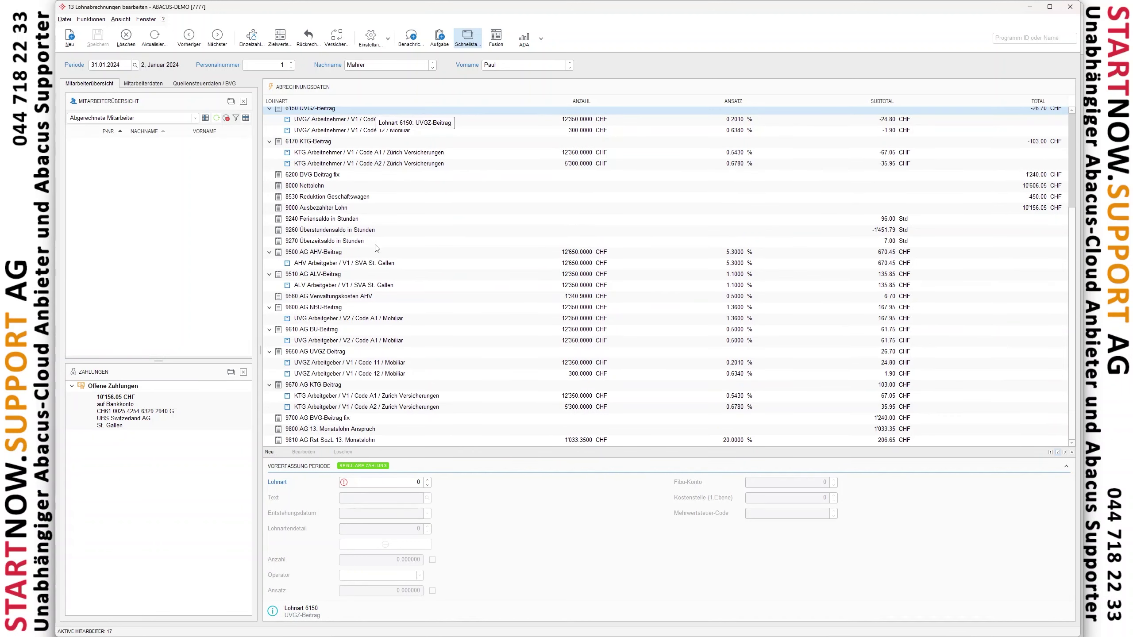
{"action": "scroll", "coordinate": [409, 346], "scroll_direction": "down", "scroll_amount": 1}
{"action": "scroll", "coordinate": [410, 347], "scroll_direction": "down", "scroll_amount": 4}
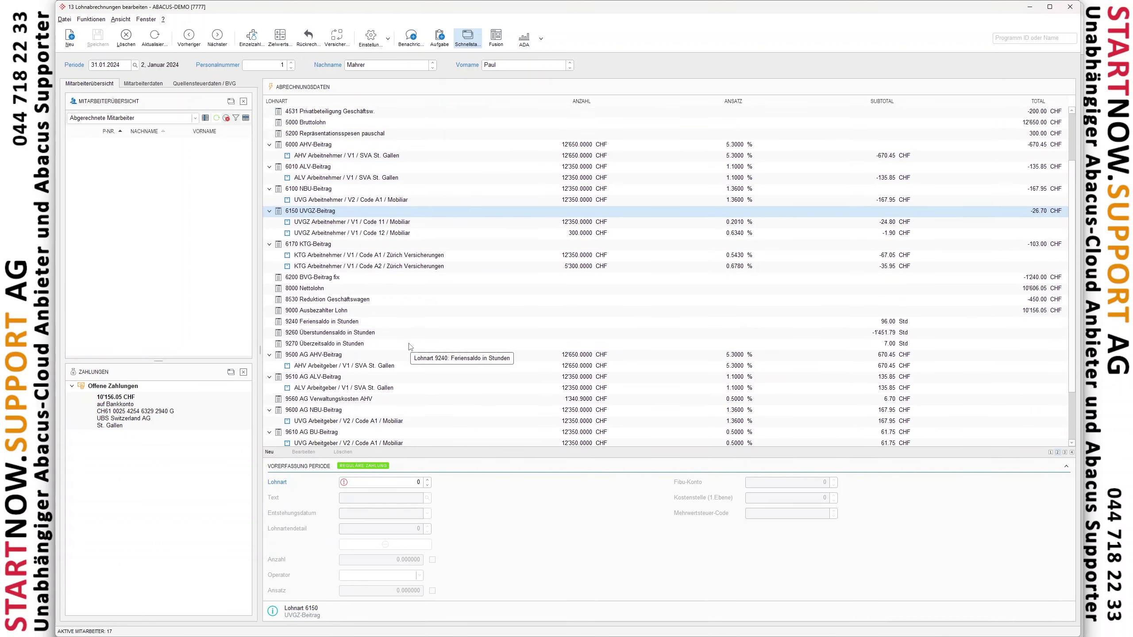
{"action": "scroll", "coordinate": [410, 347], "scroll_direction": "up", "scroll_amount": 4}
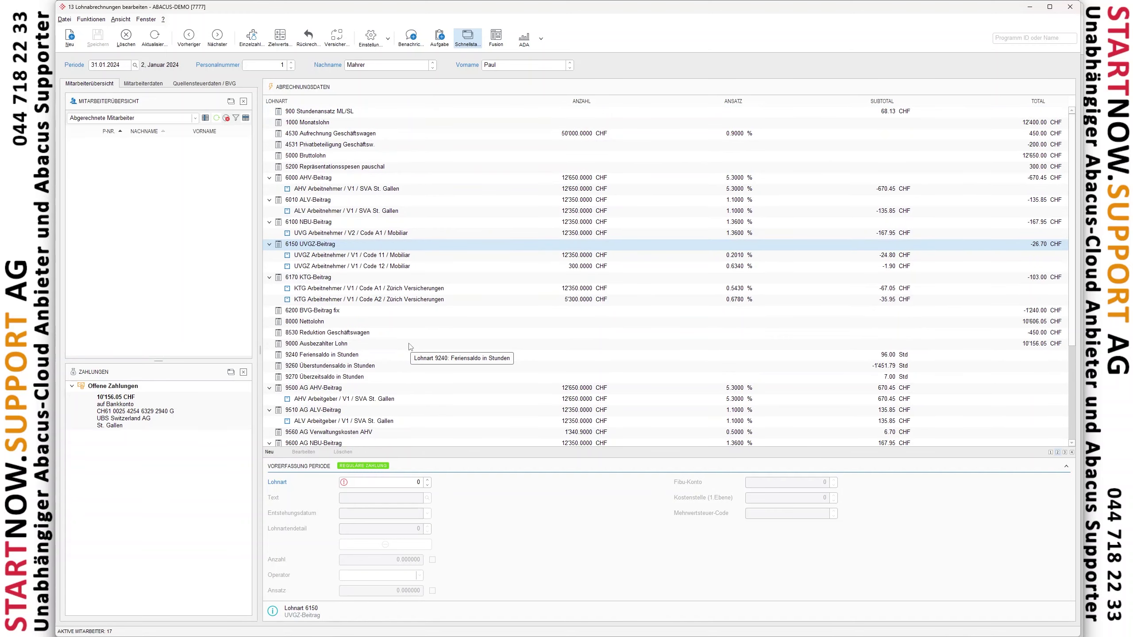
Step: Add a Vorerfassung entry with Lohnart 8140 Diverse Spesen and Anzahl 50 CHF, and save the payroll statement
{"action": "left_click", "coordinate": [269, 454]}
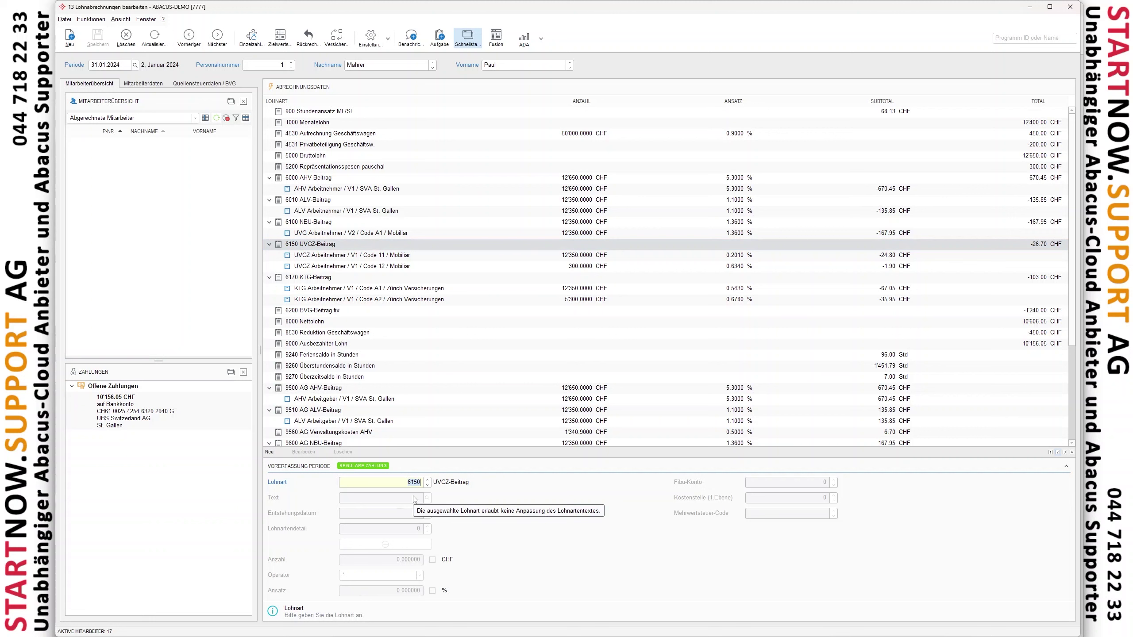
{"action": "type", "text": "814"}
{"action": "key", "text": "Tab"}
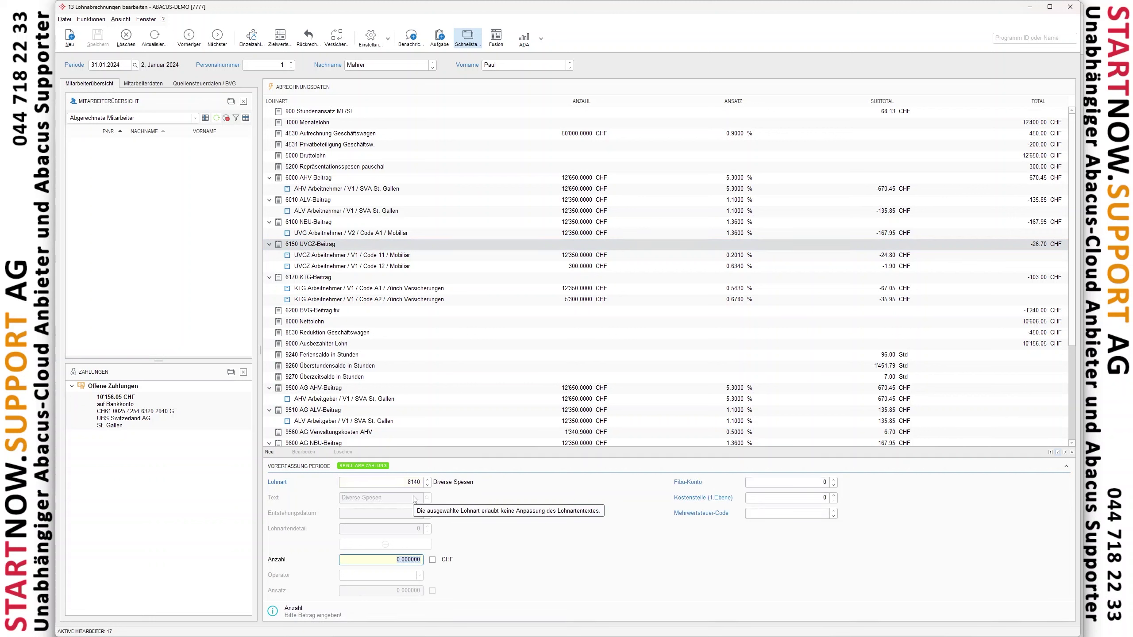
{"action": "type", "text": "50"}
{"action": "key", "text": "Tab"}
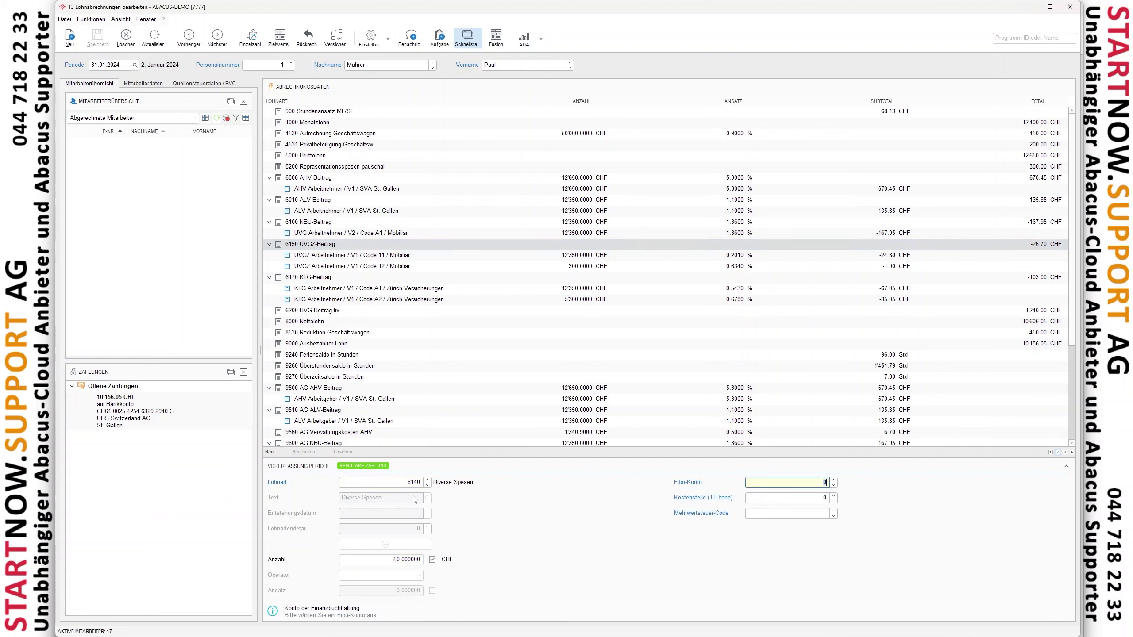
{"action": "key", "text": "Tab"}
{"action": "key", "text": "Tab"}
{"action": "key", "text": "Tab"}
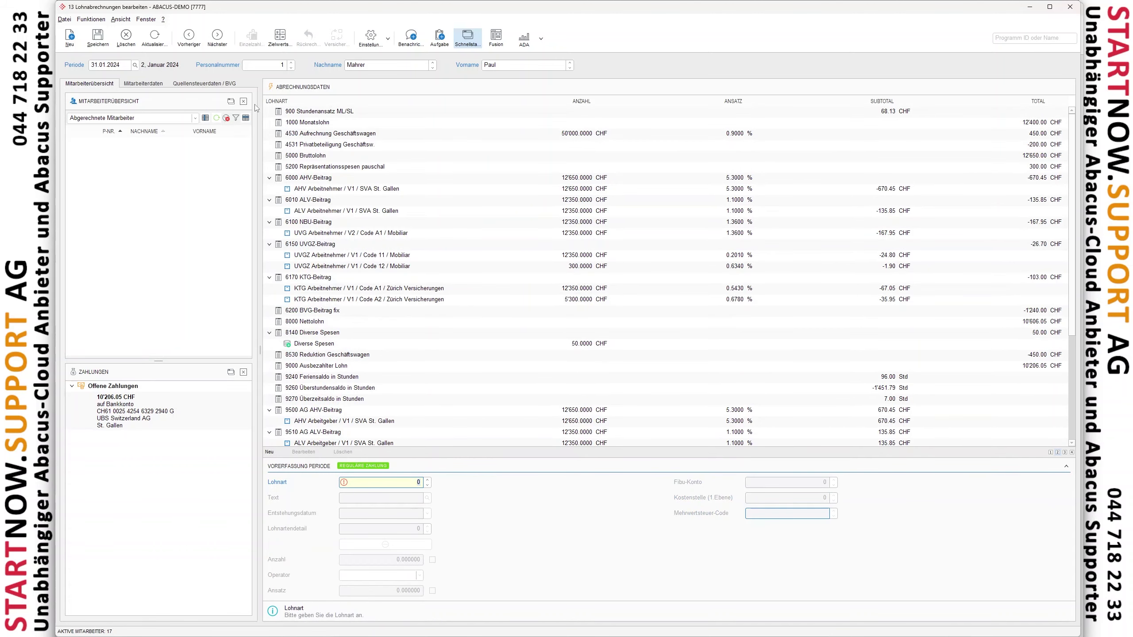
{"action": "left_click", "coordinate": [105, 41]}
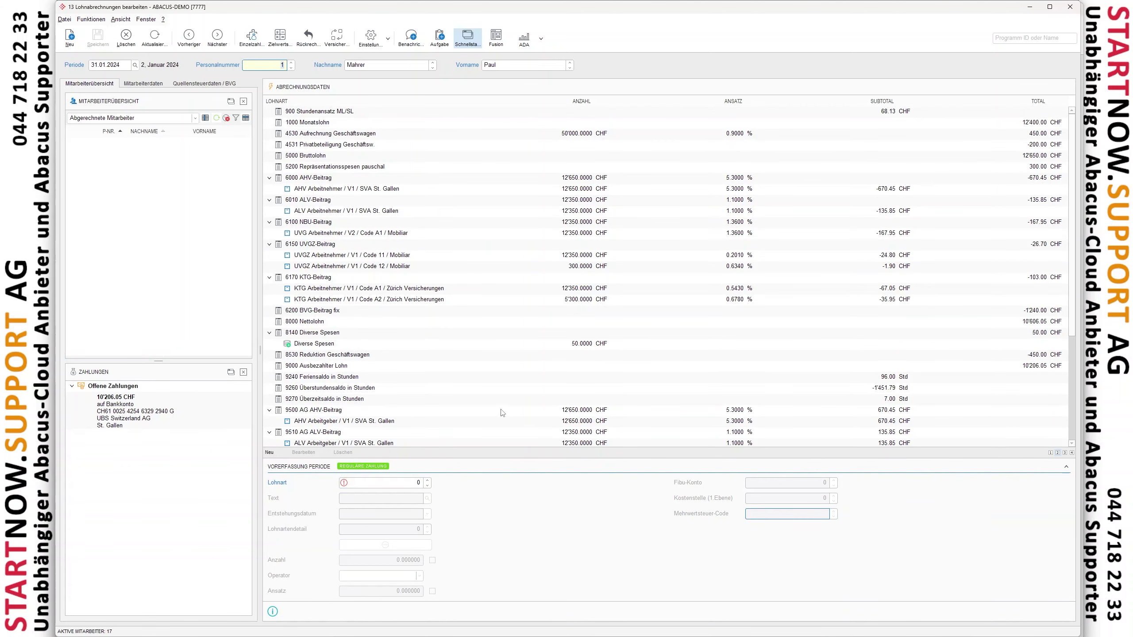
Step: Open the Diverse Spesen entry in the payroll statement for editing and check its Fibu-Konto, Kostenstelle and Mehrwertsteuer-Code fields
{"action": "double_click", "coordinate": [348, 347]}
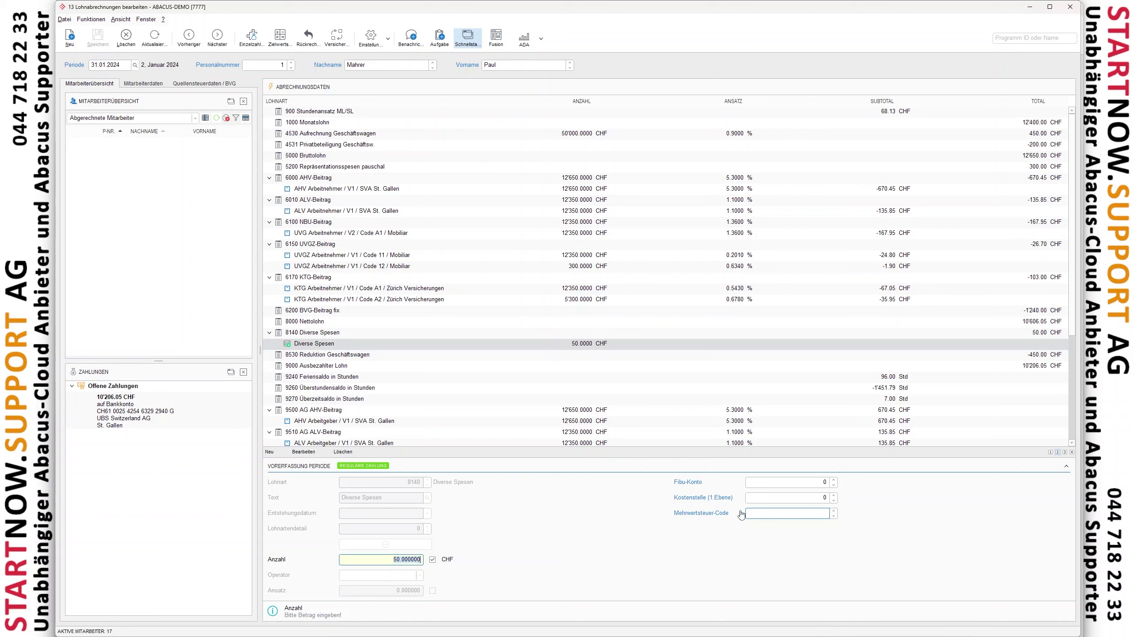
{"action": "left_click", "coordinate": [770, 483]}
{"action": "key", "text": "Tab"}
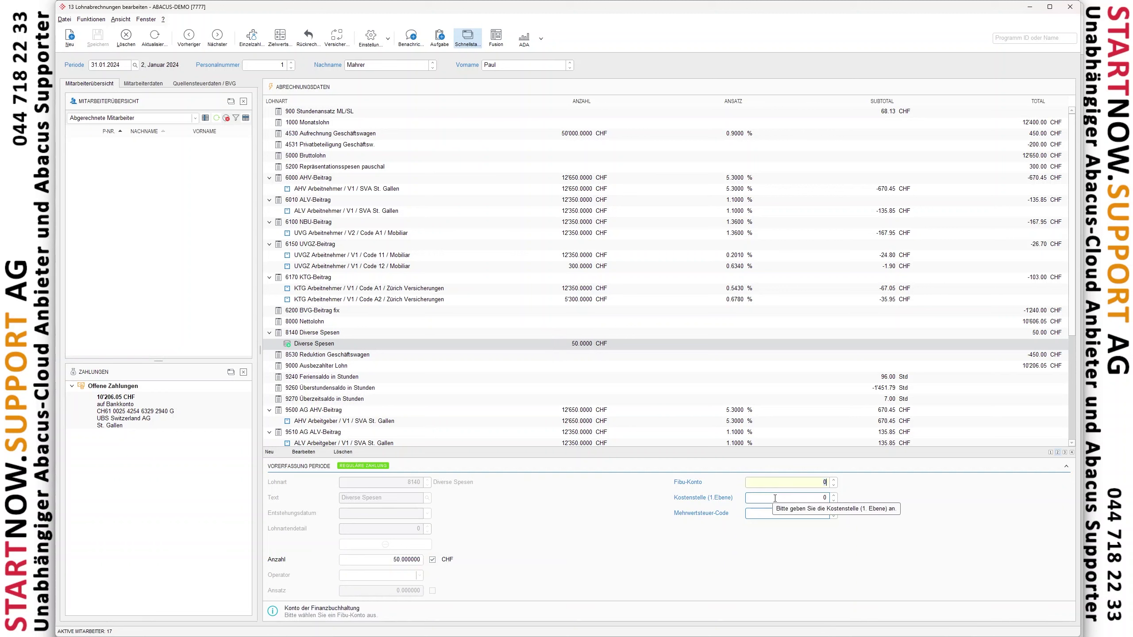
{"action": "left_click", "coordinate": [769, 514]}
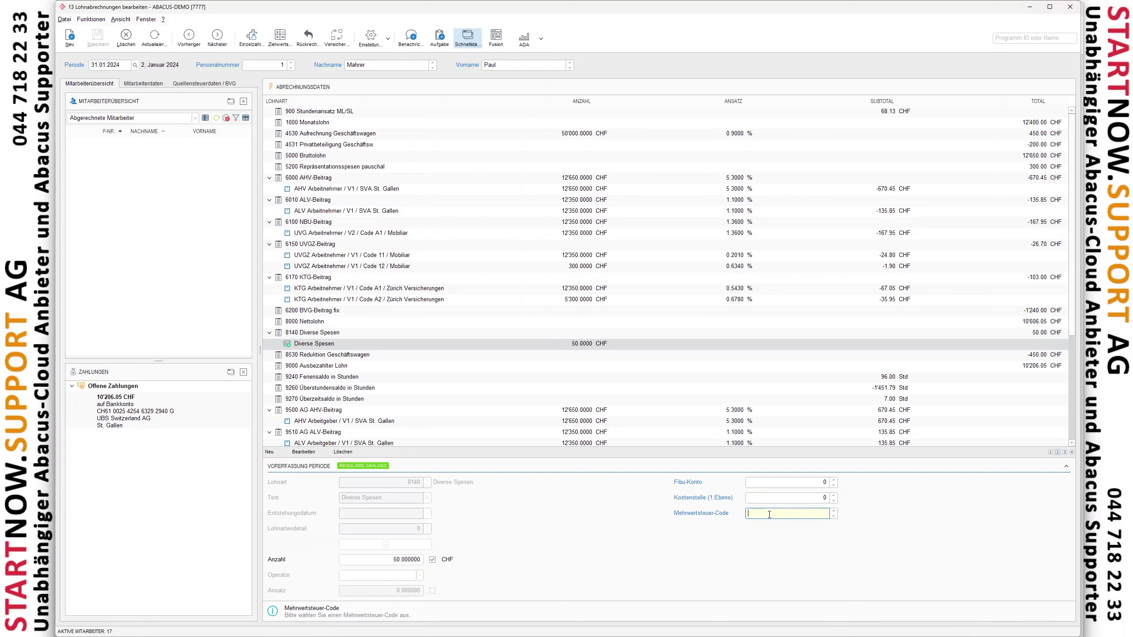
{"action": "left_click", "coordinate": [767, 483]}
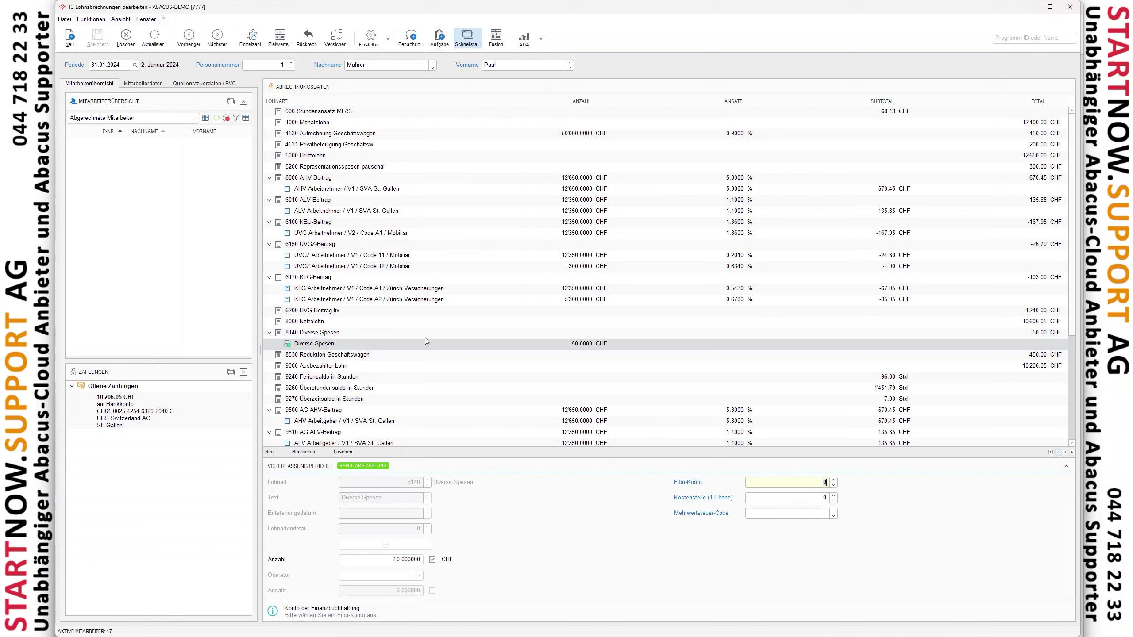
Step: Open program L491 Definition Verbuchung and locate Lohnart 8140 Diverse Spesen in the Kontierung matrix
{"action": "left_click", "coordinate": [314, 343]}
{"action": "left_click", "coordinate": [1028, 38]}
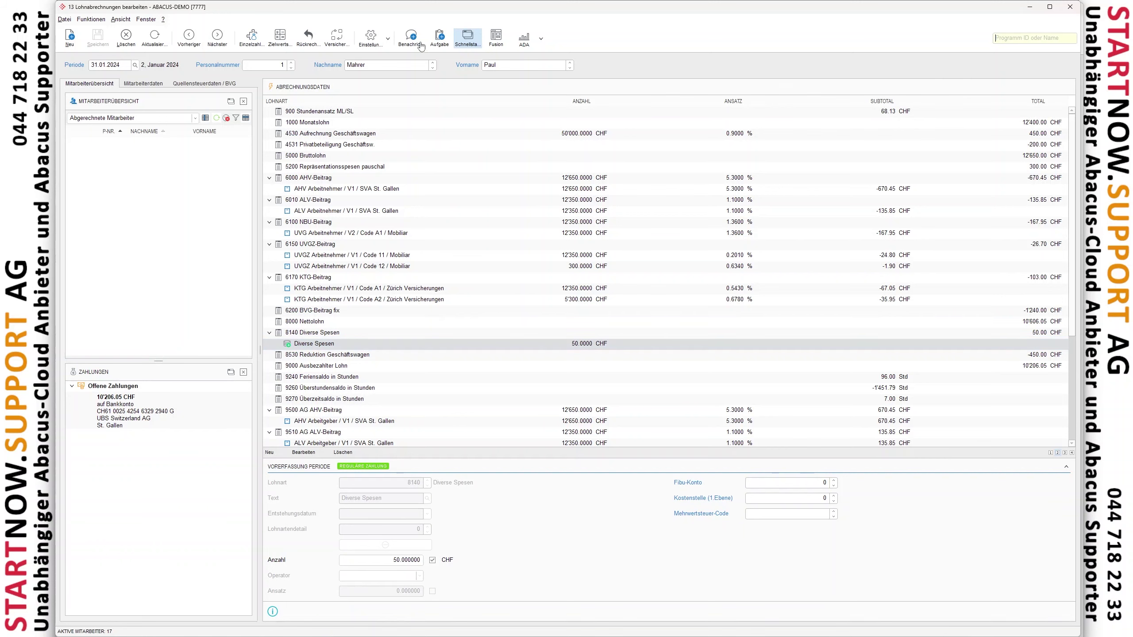
{"action": "type", "text": "L491 Definition Verbuchung"}
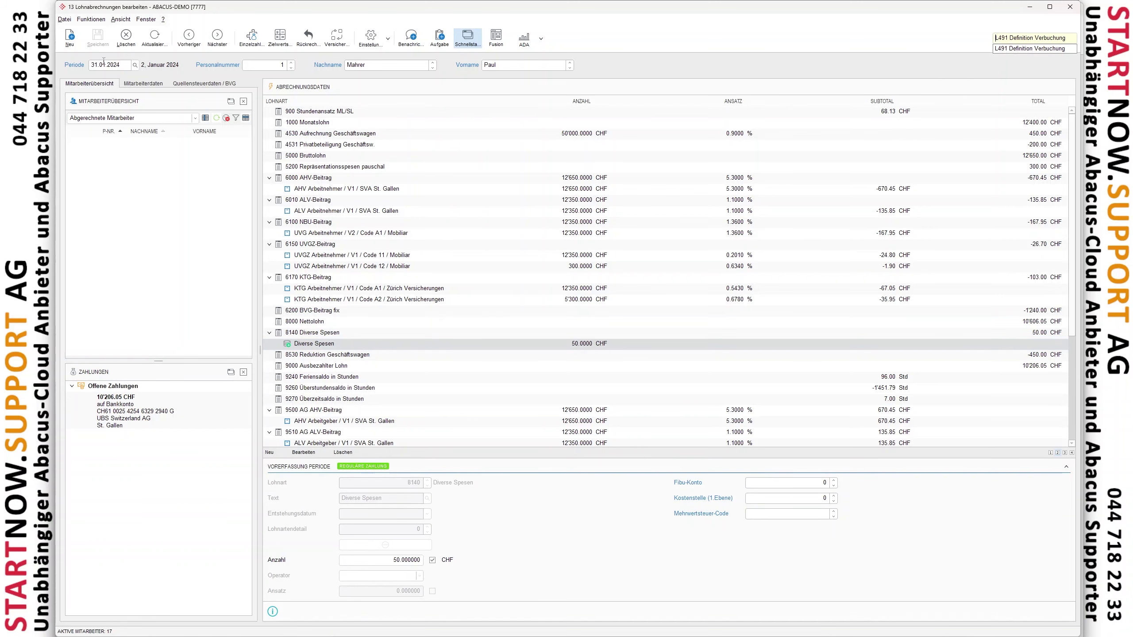
{"action": "left_click", "coordinate": [1030, 48]}
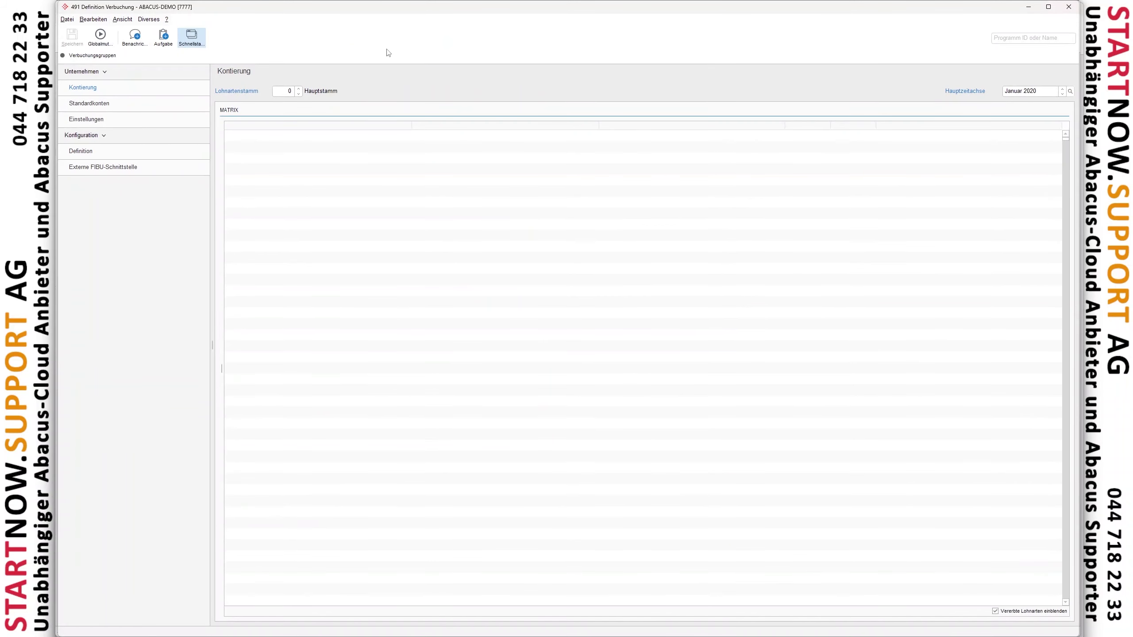
{"action": "scroll", "coordinate": [547, 530], "scroll_direction": "down", "scroll_amount": 20}
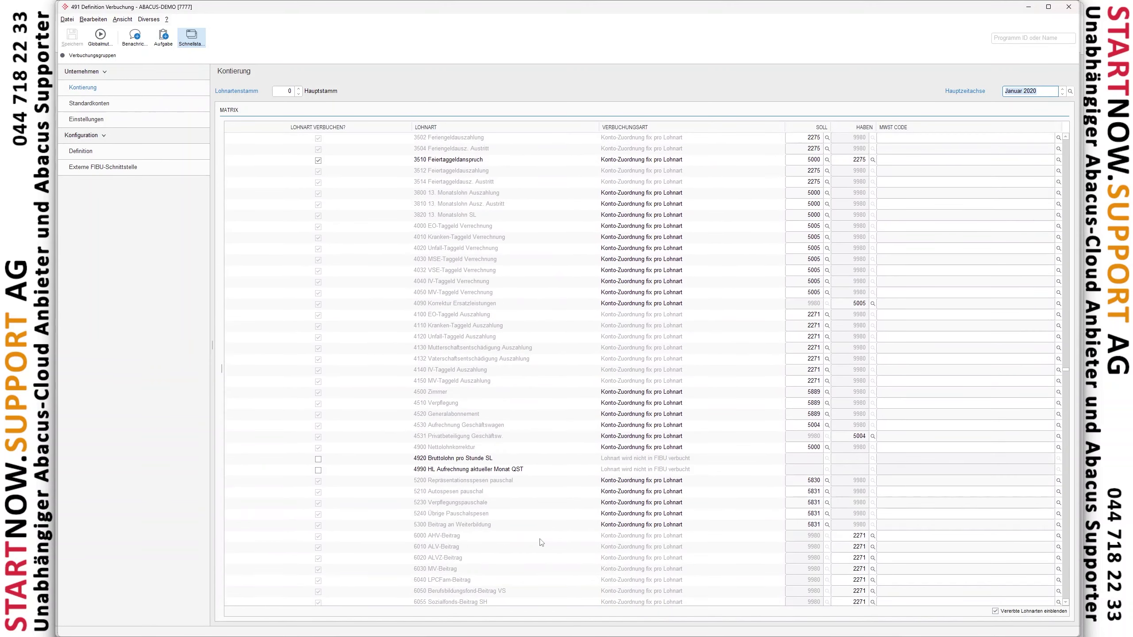
{"action": "scroll", "coordinate": [541, 541], "scroll_direction": "down", "scroll_amount": 9}
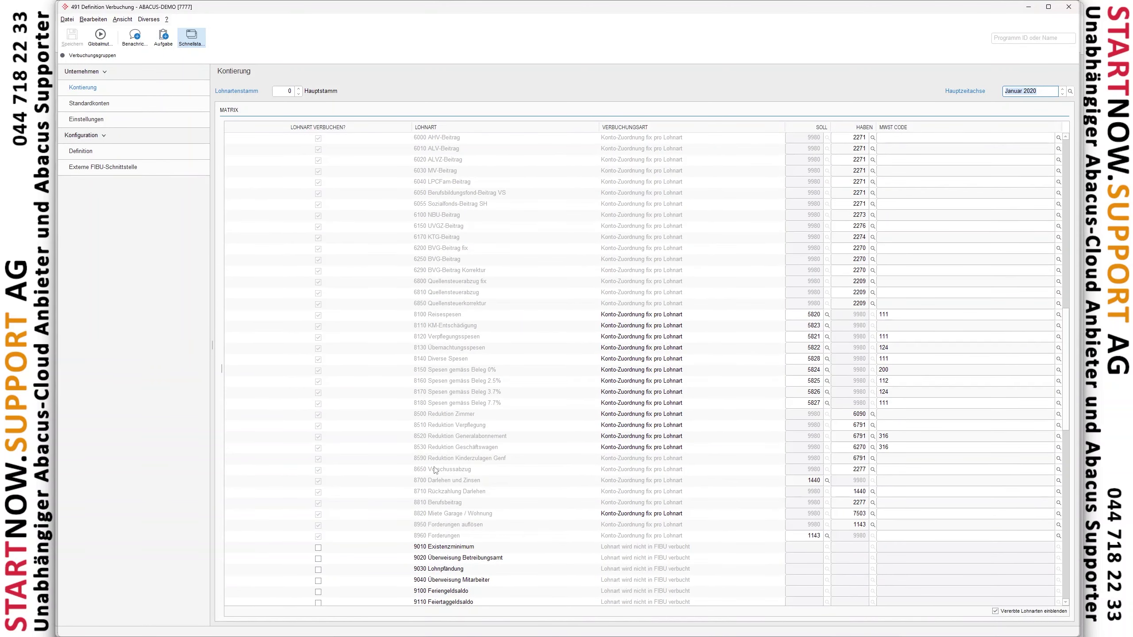
{"action": "left_click", "coordinate": [448, 360]}
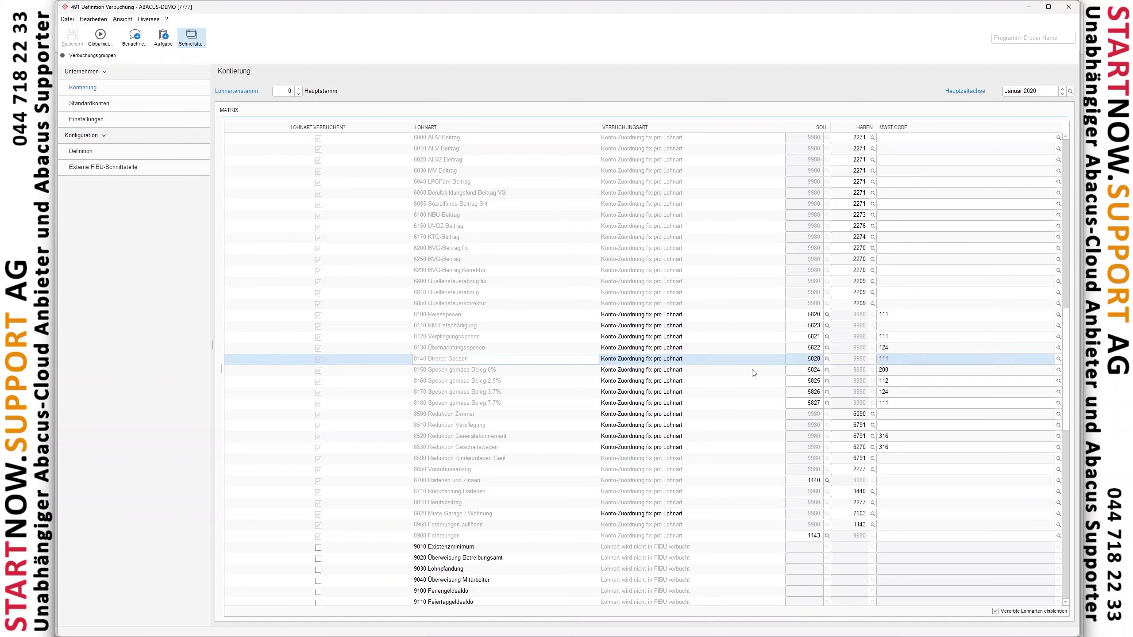
Step: Look up the Soll account assigned to Lohnart 8140 in the account selection list, and close Definition Verbuchung
{"action": "left_click", "coordinate": [828, 362]}
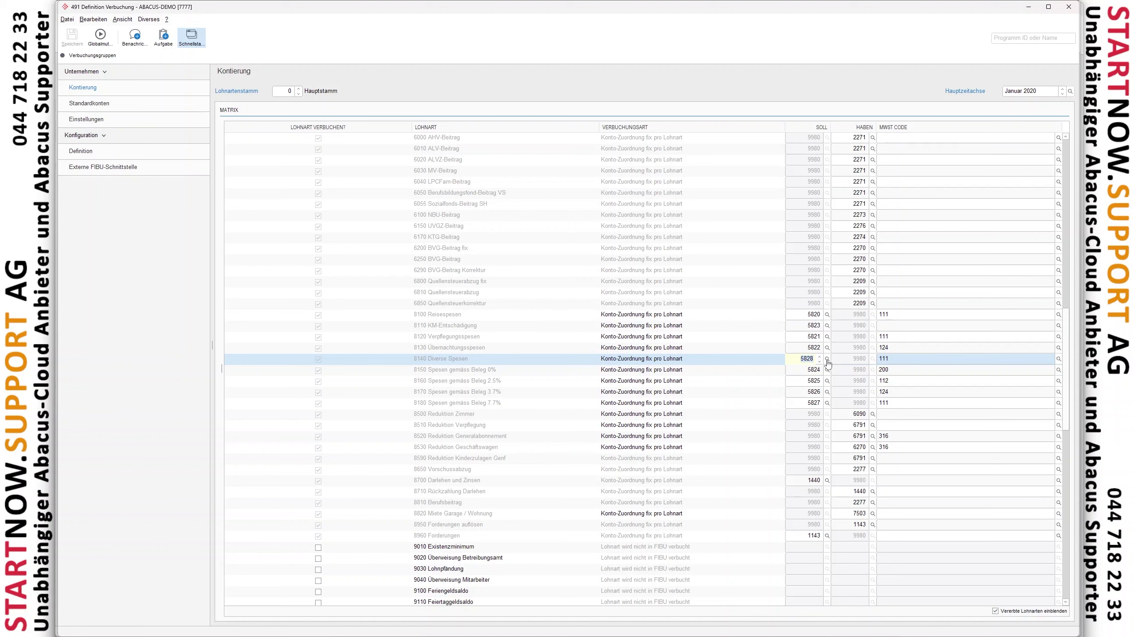
{"action": "left_click", "coordinate": [828, 363]}
{"action": "left_click", "coordinate": [664, 243]}
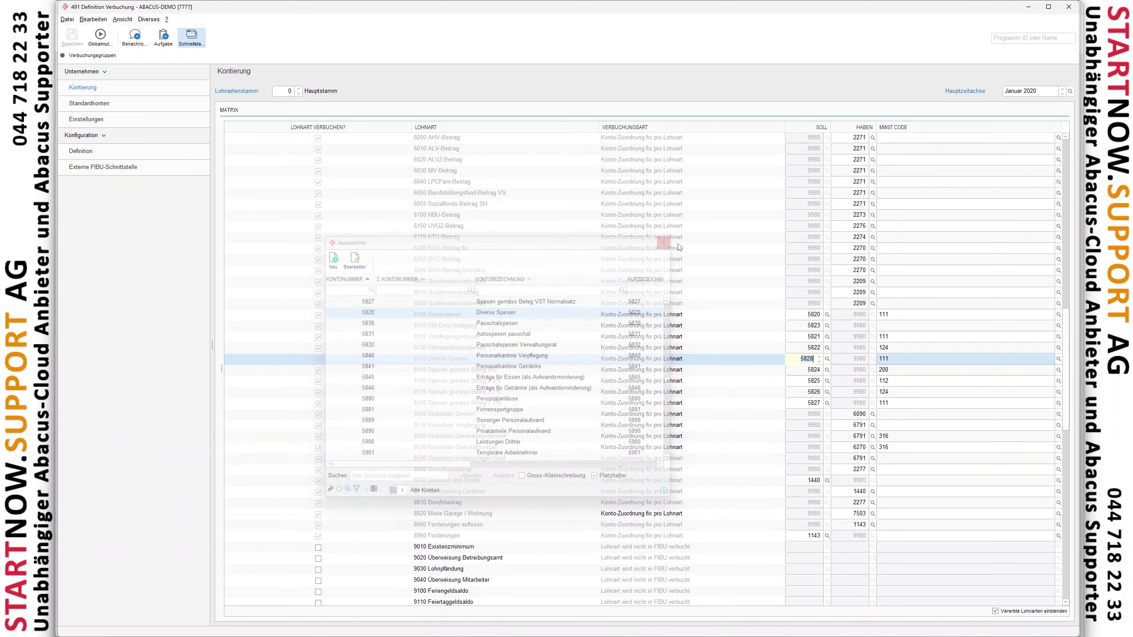
{"action": "left_click", "coordinate": [767, 365]}
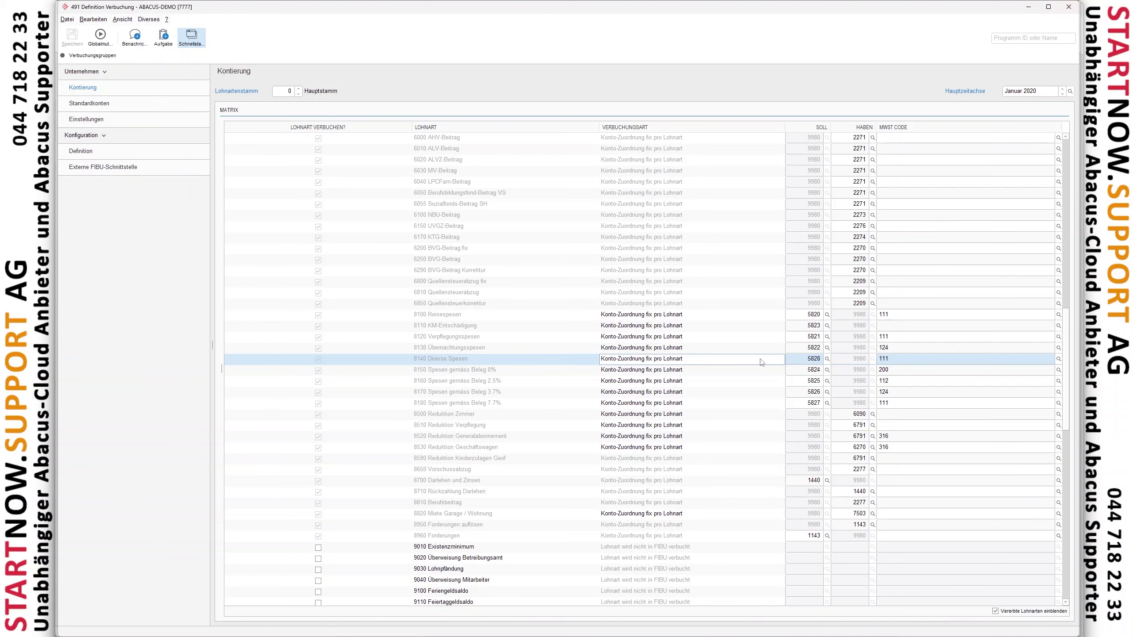
{"action": "left_click", "coordinate": [1069, 7]}
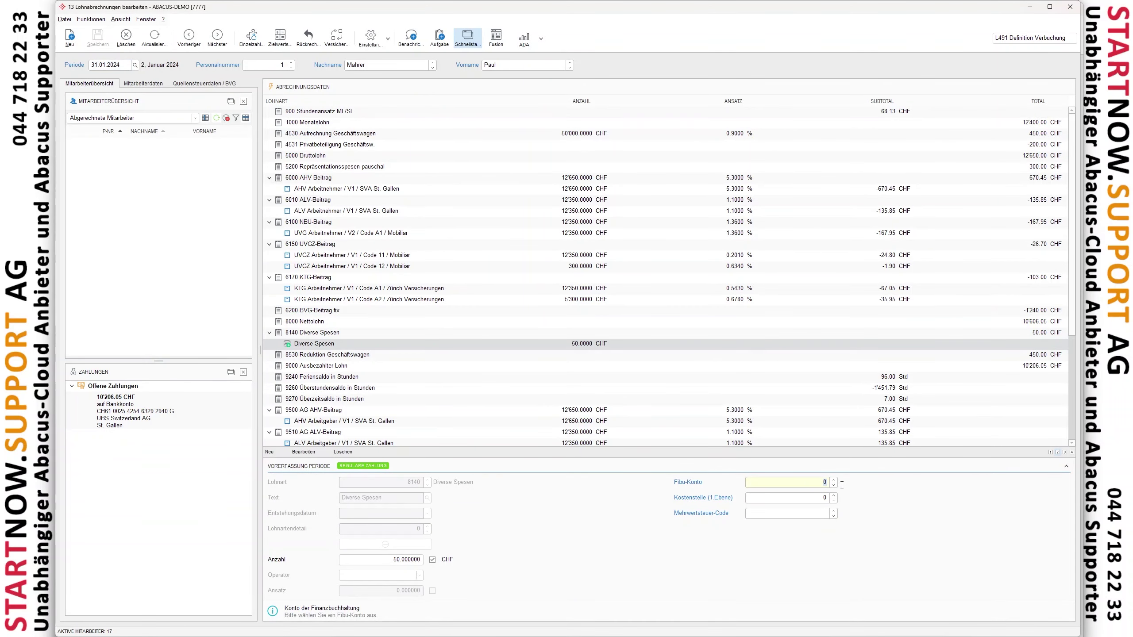
Step: Set the Fibu-Konto of the Diverse Spesen entry to 5821 Verpflegungsspesen from the account selection list
{"action": "left_click", "coordinate": [687, 483]}
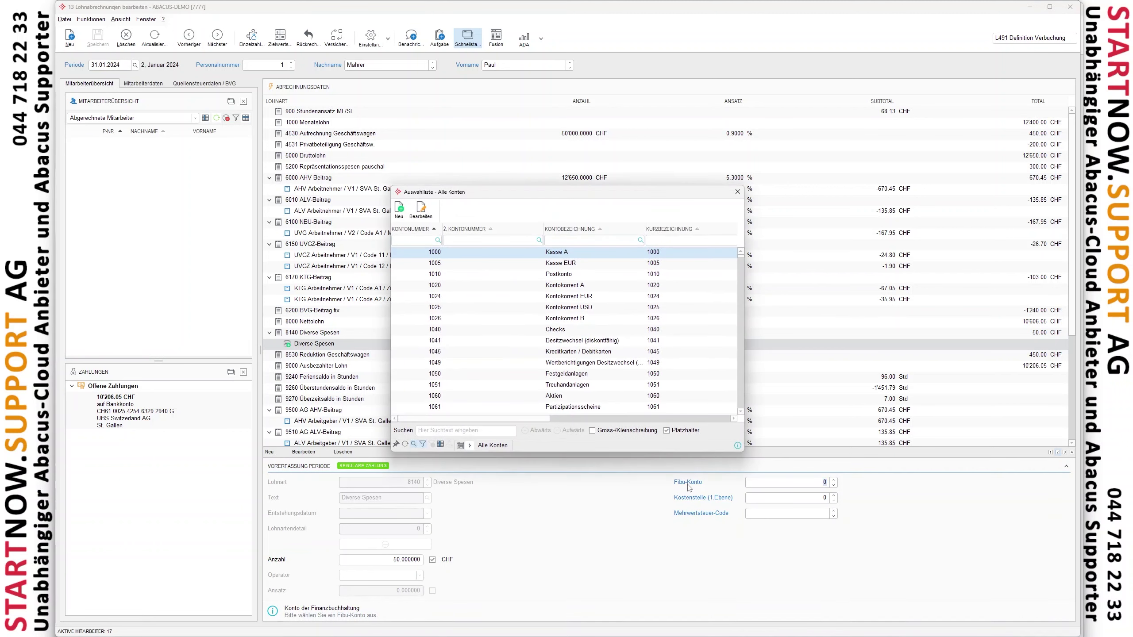
{"action": "scroll", "coordinate": [477, 291], "scroll_direction": "down", "scroll_amount": 10}
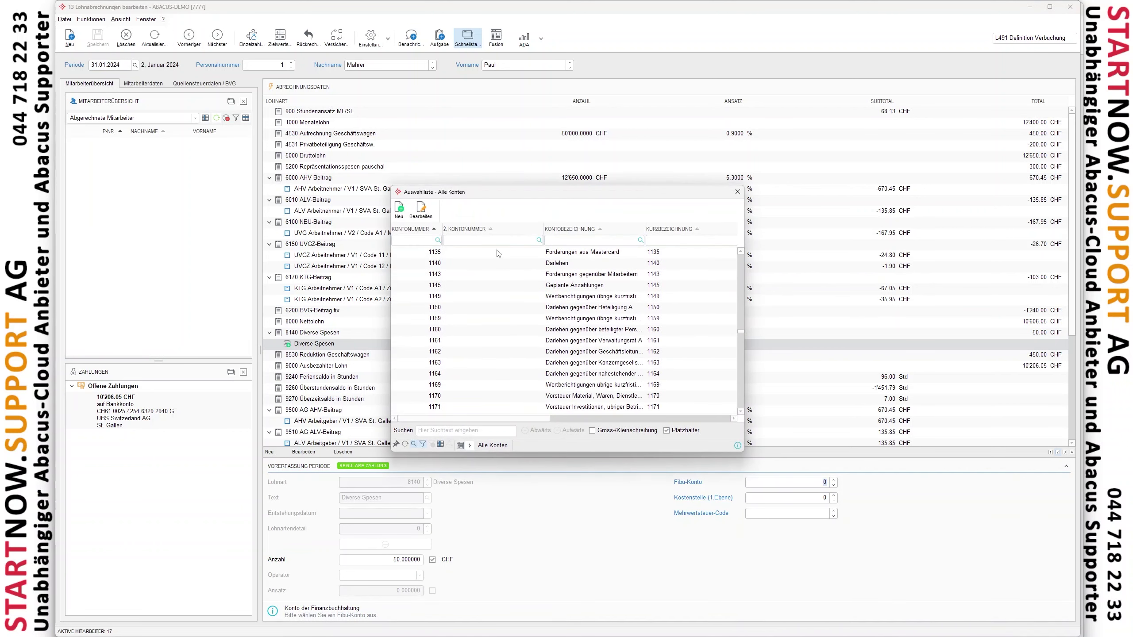
{"action": "left_click", "coordinate": [420, 241]}
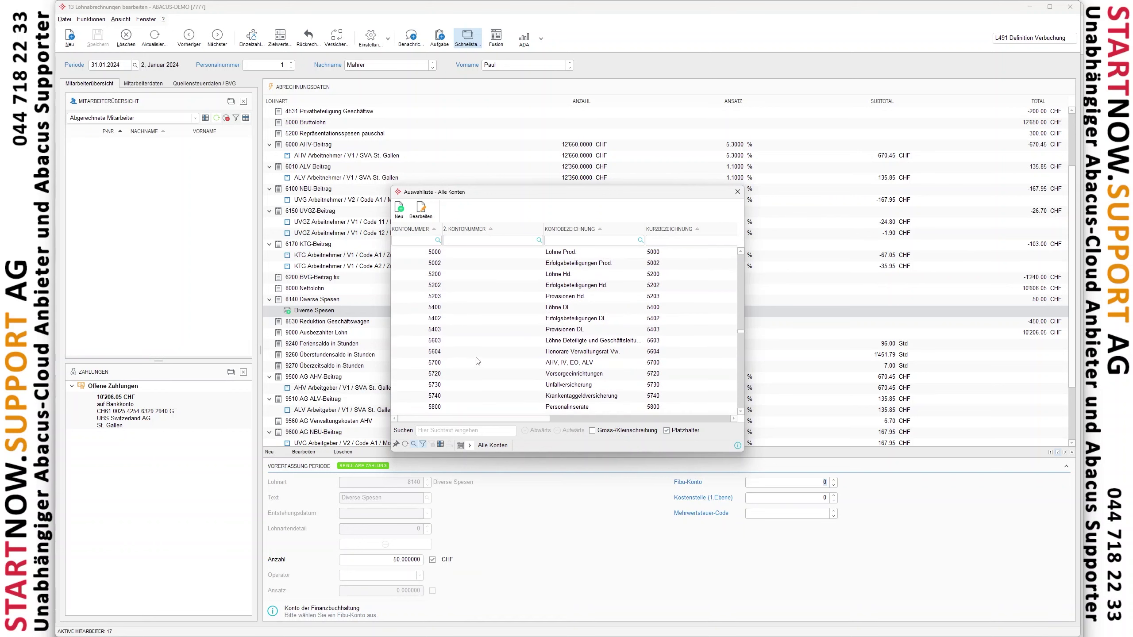
{"action": "left_click", "coordinate": [490, 333]}
{"action": "scroll", "coordinate": [490, 333], "scroll_direction": "down", "scroll_amount": 1}
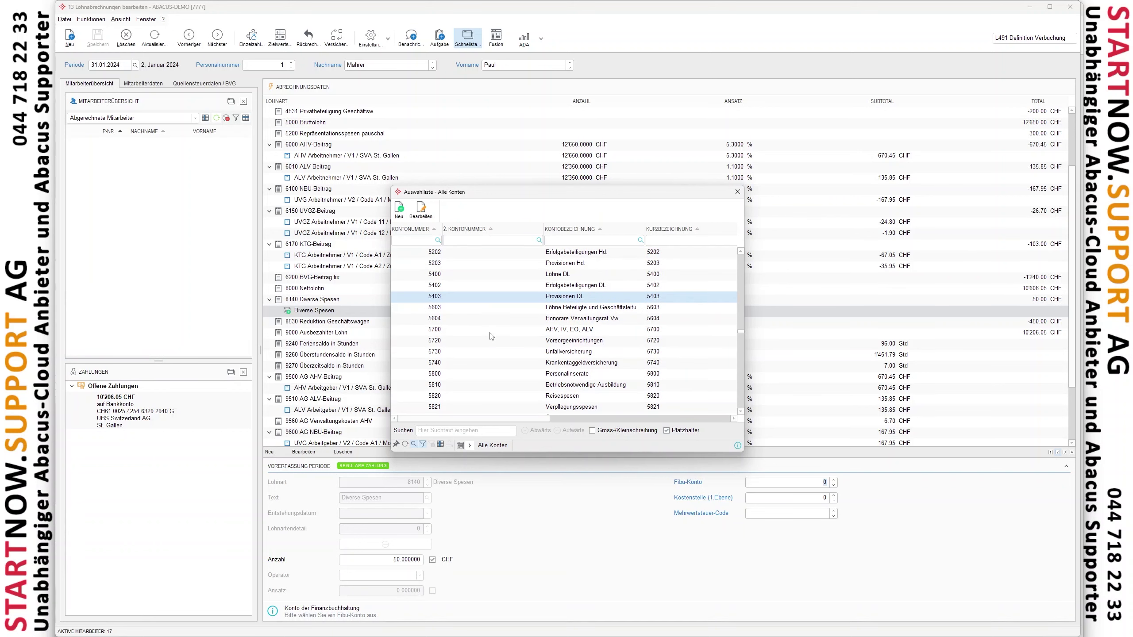
{"action": "left_click", "coordinate": [535, 398]}
{"action": "scroll", "coordinate": [536, 401], "scroll_direction": "down", "scroll_amount": 1}
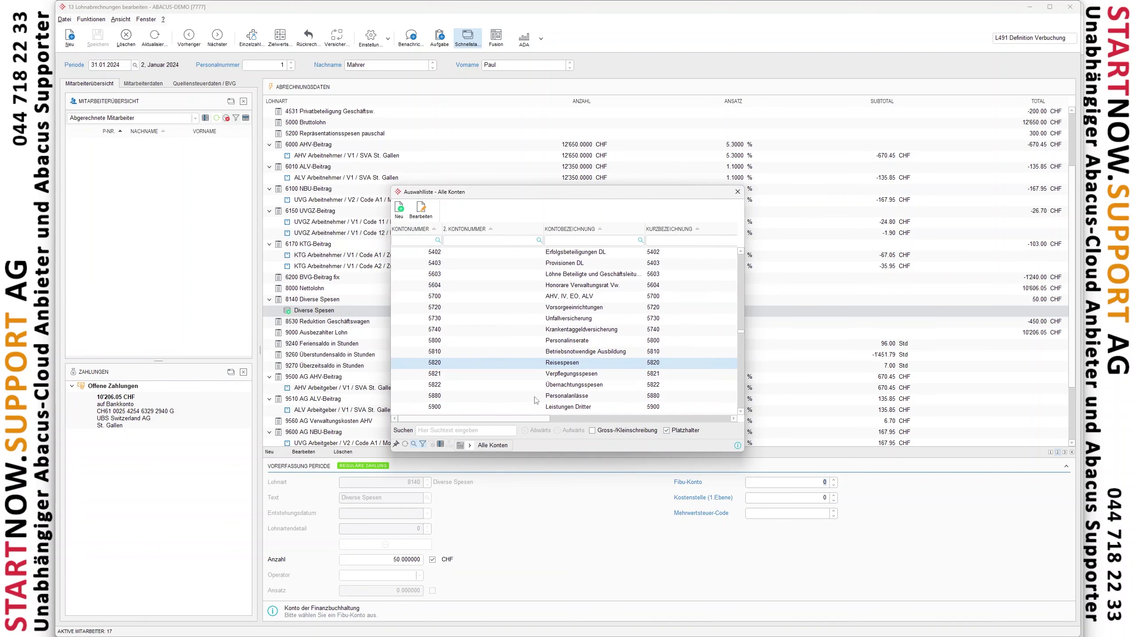
{"action": "left_click", "coordinate": [450, 391]}
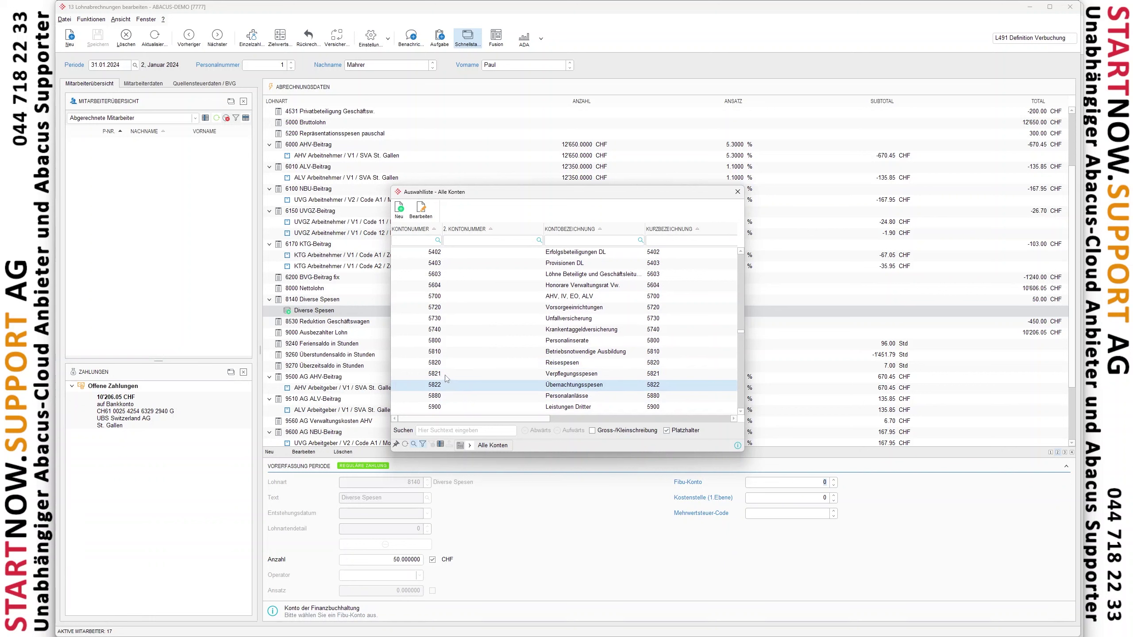
{"action": "double_click", "coordinate": [446, 378]}
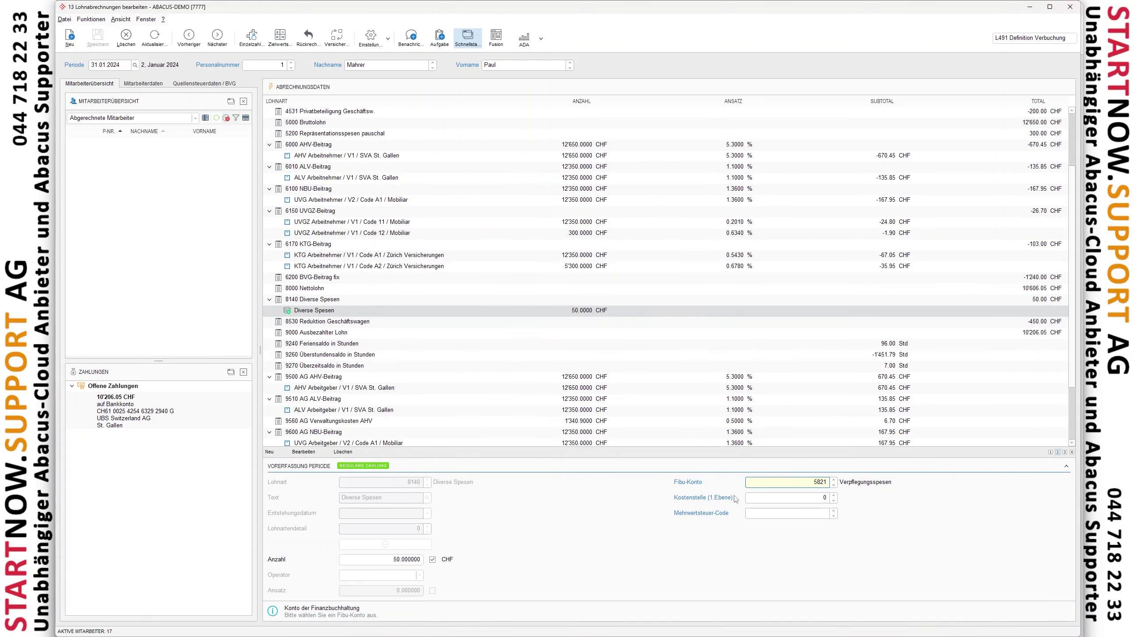
Step: Accept the edited Diverse Spesen entry without a Mehrwertsteuer-Code and save the payroll statement
{"action": "key", "text": "Tab"}
{"action": "key", "text": "Tab"}
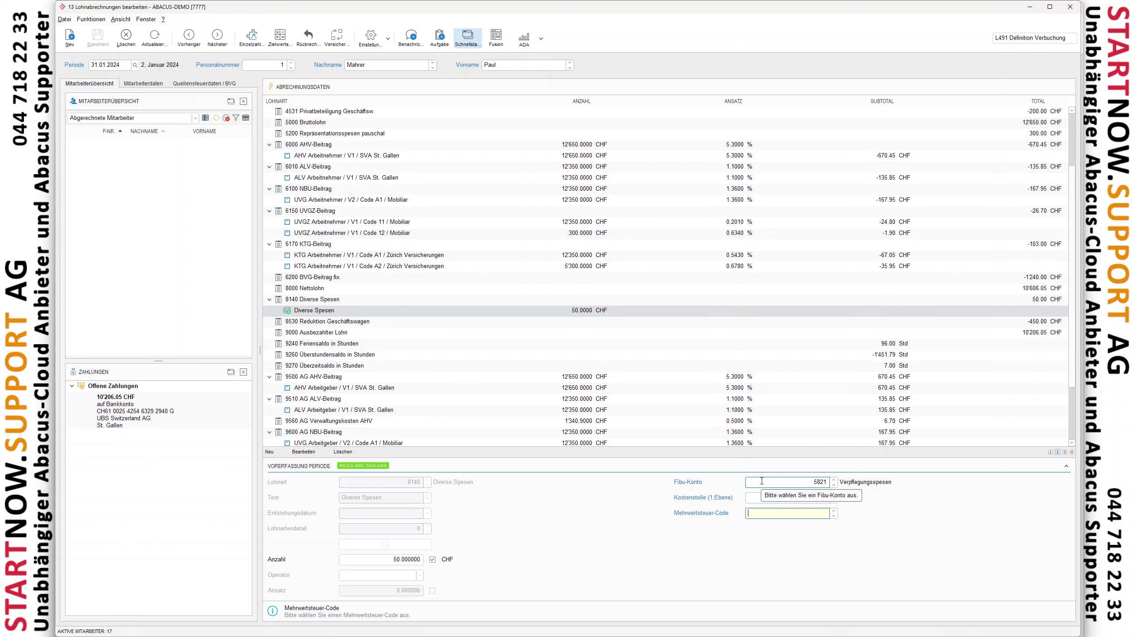
{"action": "key", "text": "Return"}
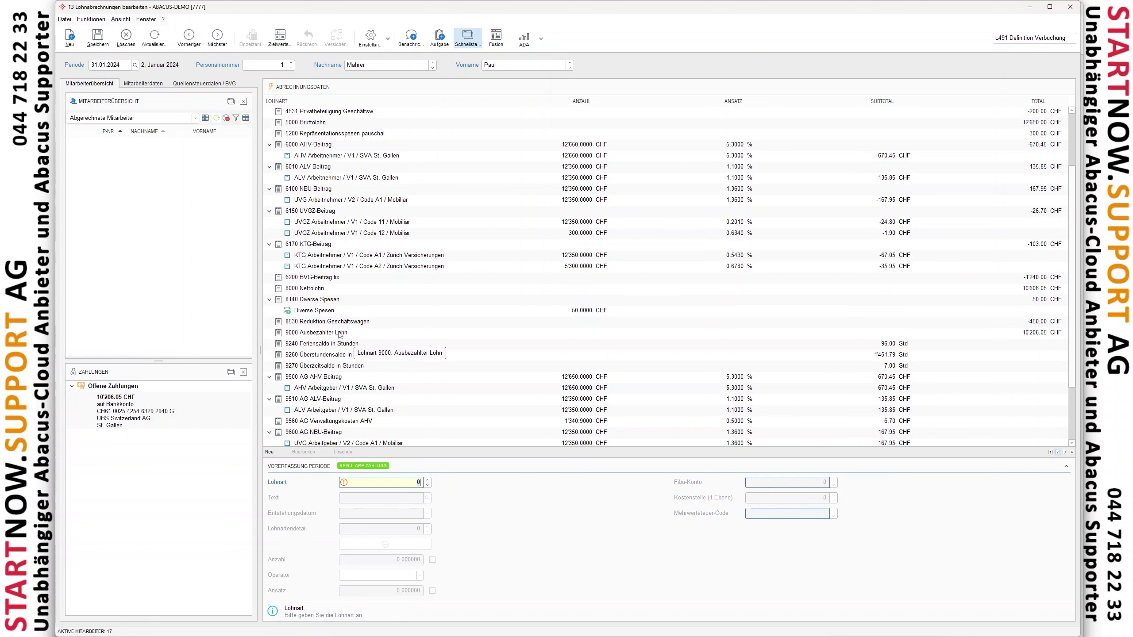
{"action": "left_click", "coordinate": [98, 36]}
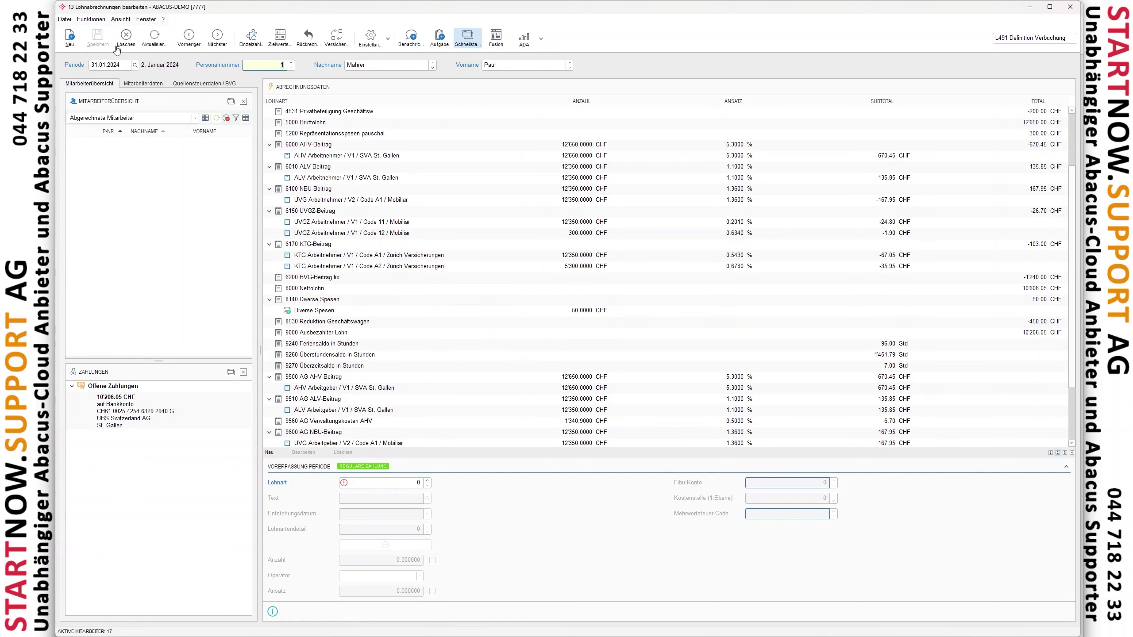
Step: Reopen the Diverse Spesen entry and compare its Fibu-Konto with the Kontierung of Lohnart 8140 in L491 Definition Verbuchung
{"action": "left_click", "coordinate": [367, 314]}
{"action": "double_click", "coordinate": [366, 315]}
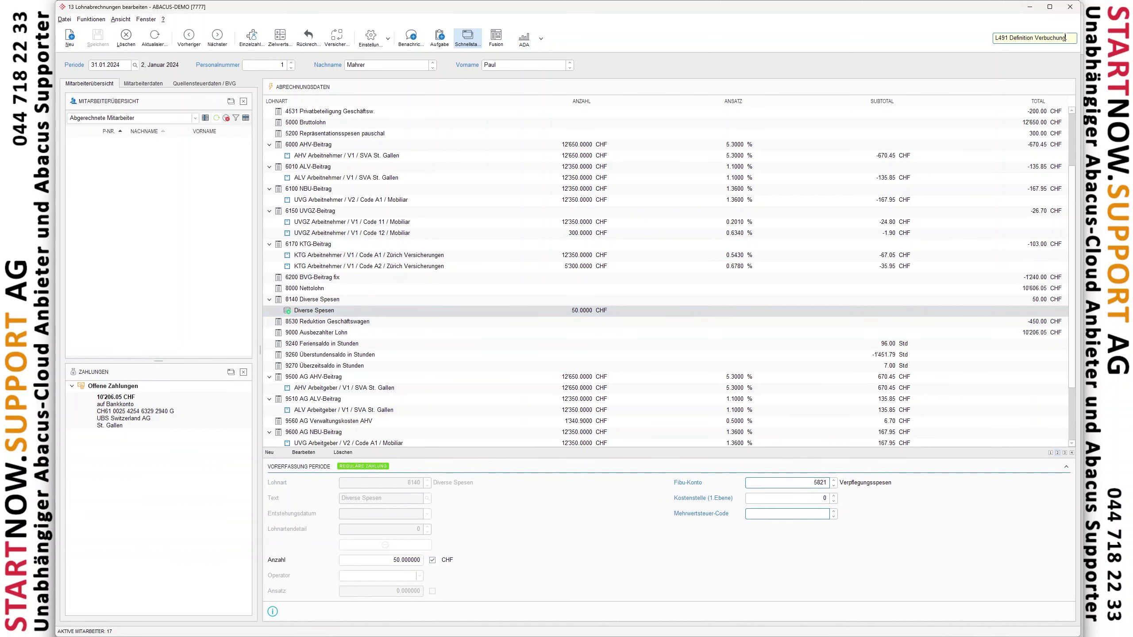
{"action": "key", "text": "Return"}
{"action": "scroll", "coordinate": [503, 561], "scroll_direction": "down", "scroll_amount": 20}
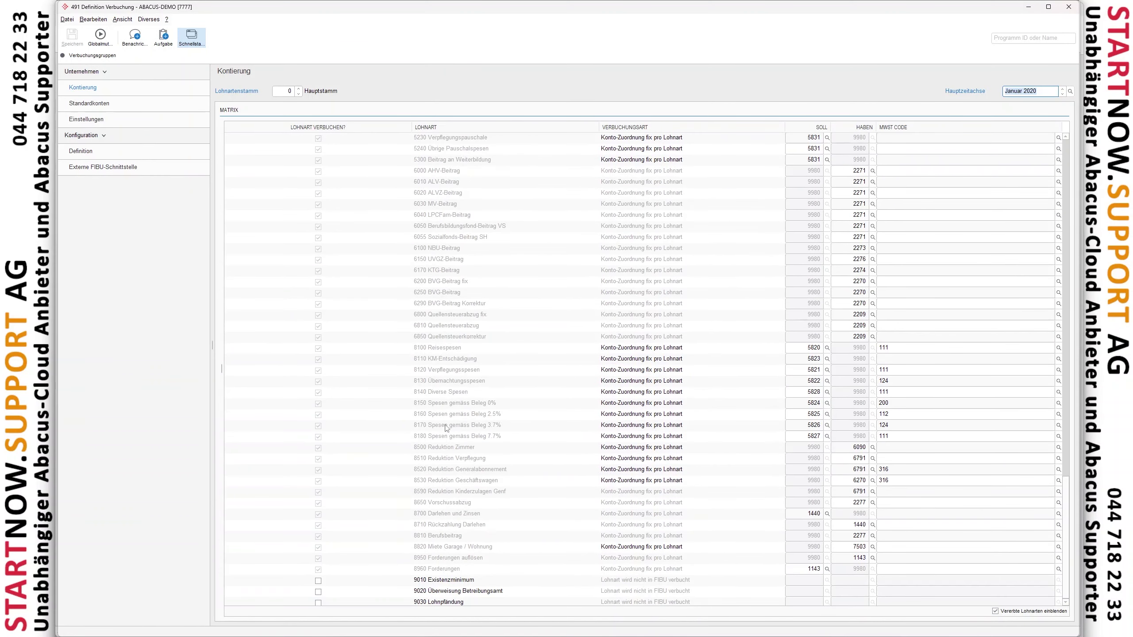
{"action": "left_click", "coordinate": [449, 393]}
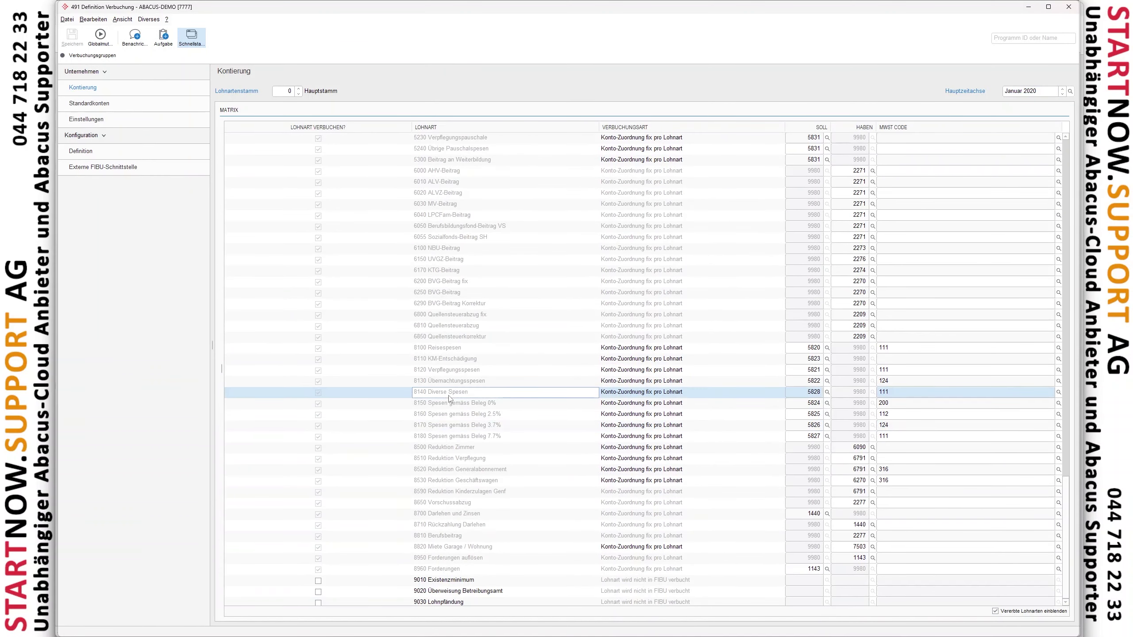
{"action": "left_click", "coordinate": [797, 397]}
{"action": "left_click", "coordinate": [1068, 7]}
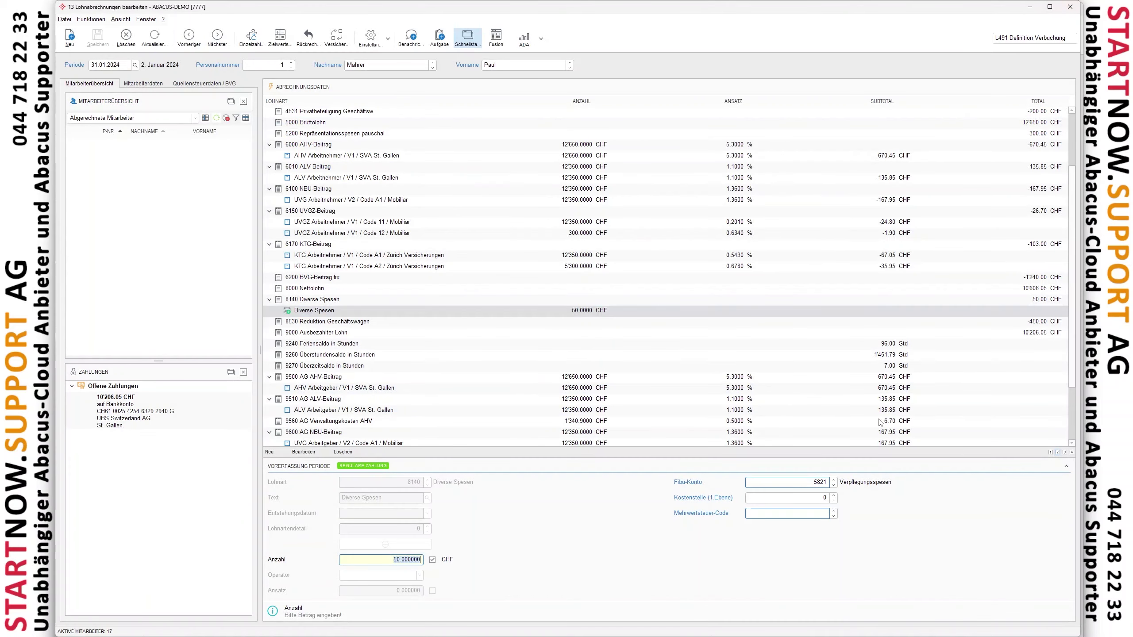
{"action": "left_click", "coordinate": [431, 310]}
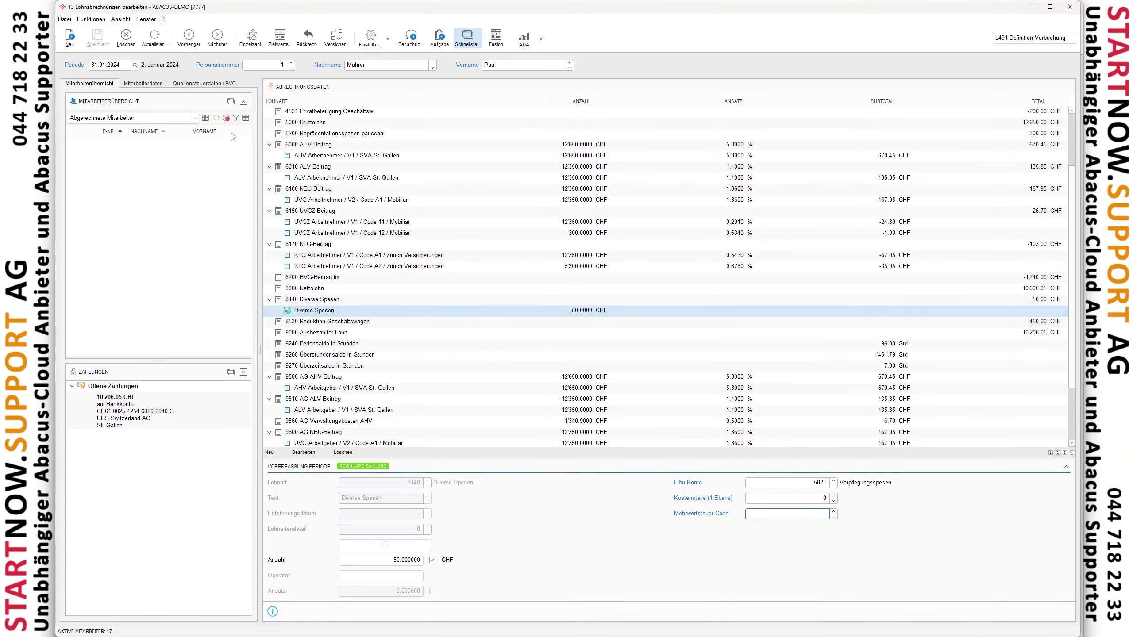
Step: List the Abgerechnete Mitarbeiter, view the statements of employees 2, 3, 4 and 6, and close Lohnabrechnungen bearbeiten and Automatischer Abrechnungslauf
{"action": "left_click", "coordinate": [217, 119]}
{"action": "left_click", "coordinate": [207, 154]}
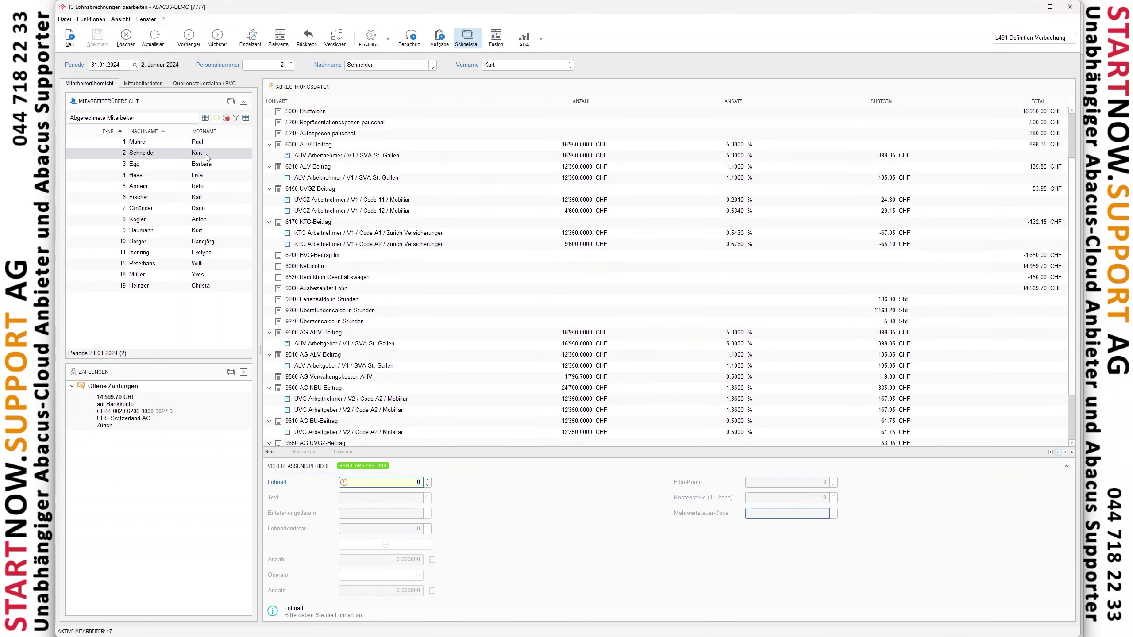
{"action": "left_click", "coordinate": [206, 164]}
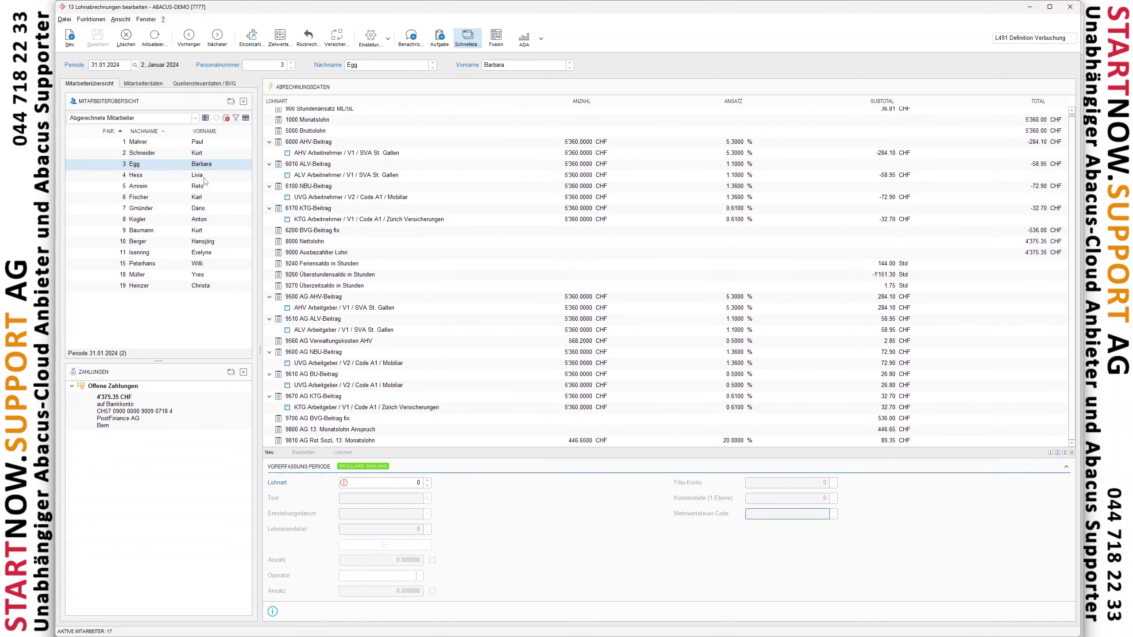
{"action": "left_click", "coordinate": [206, 176]}
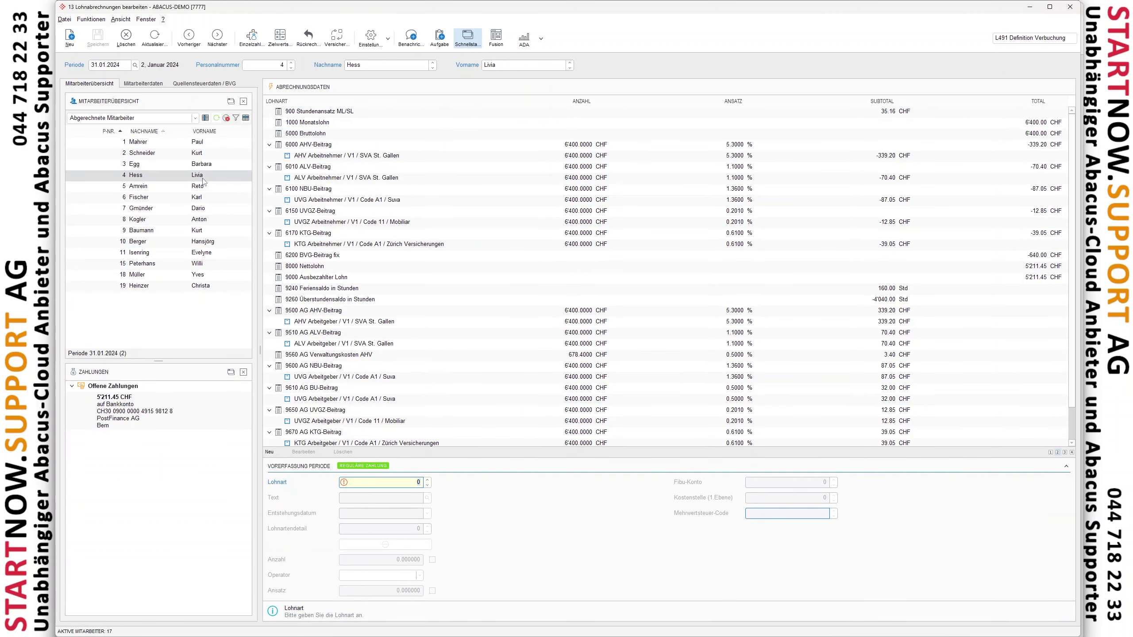
{"action": "left_click", "coordinate": [204, 197]}
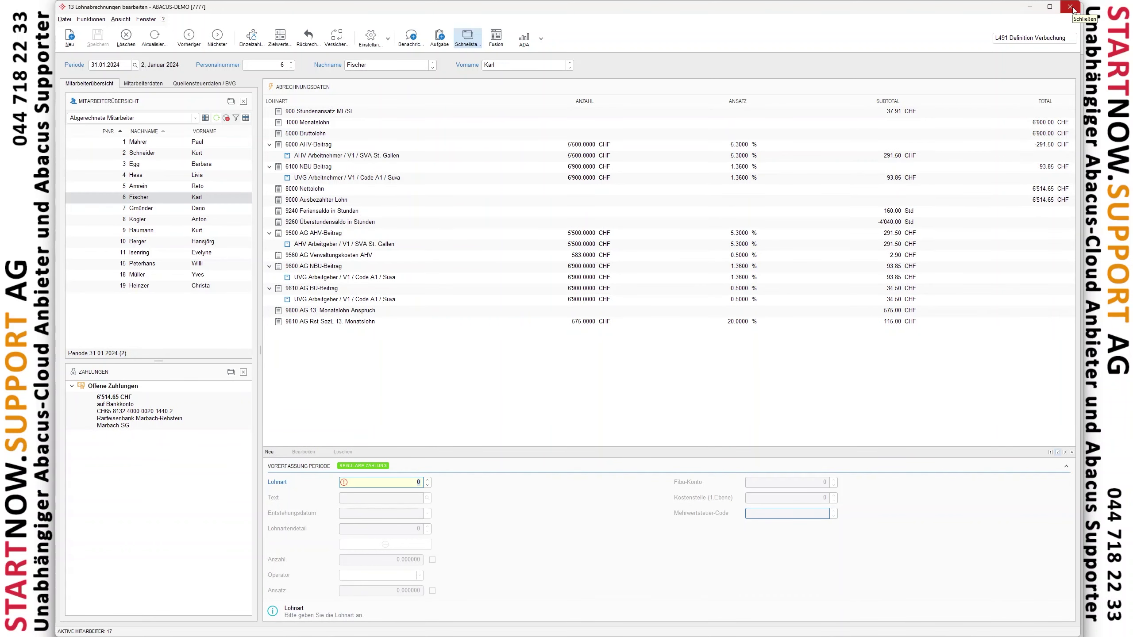
{"action": "left_click", "coordinate": [1071, 7]}
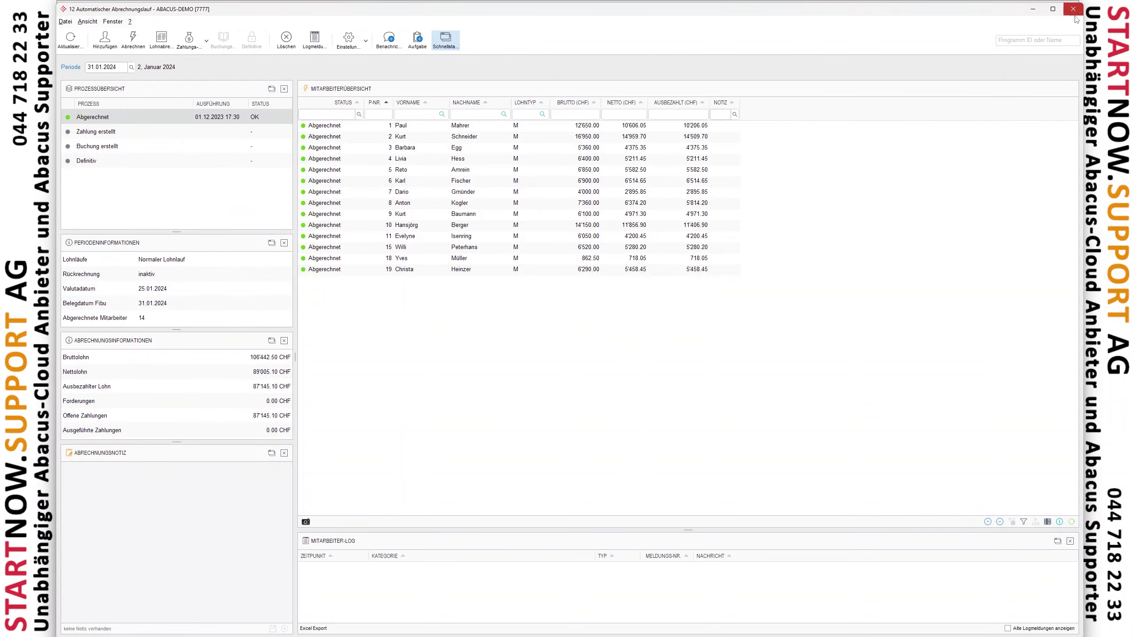
{"action": "left_click", "coordinate": [1072, 9]}
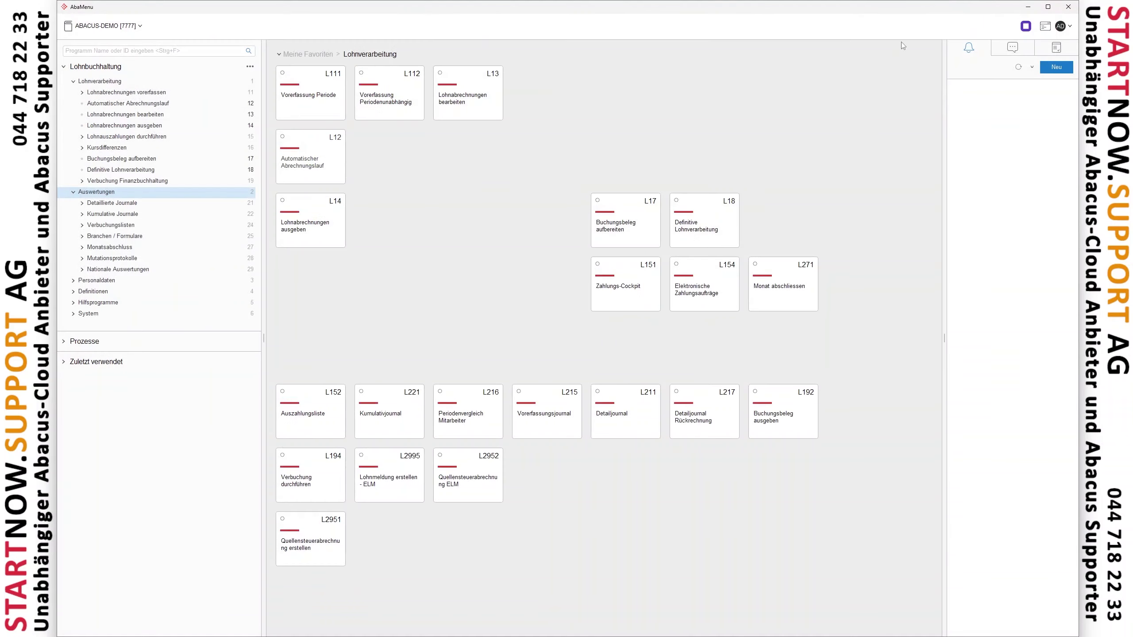
Step: Open Vorerfassung Periode for January 2024 and add an entry for employee 3
{"action": "left_click", "coordinate": [306, 84]}
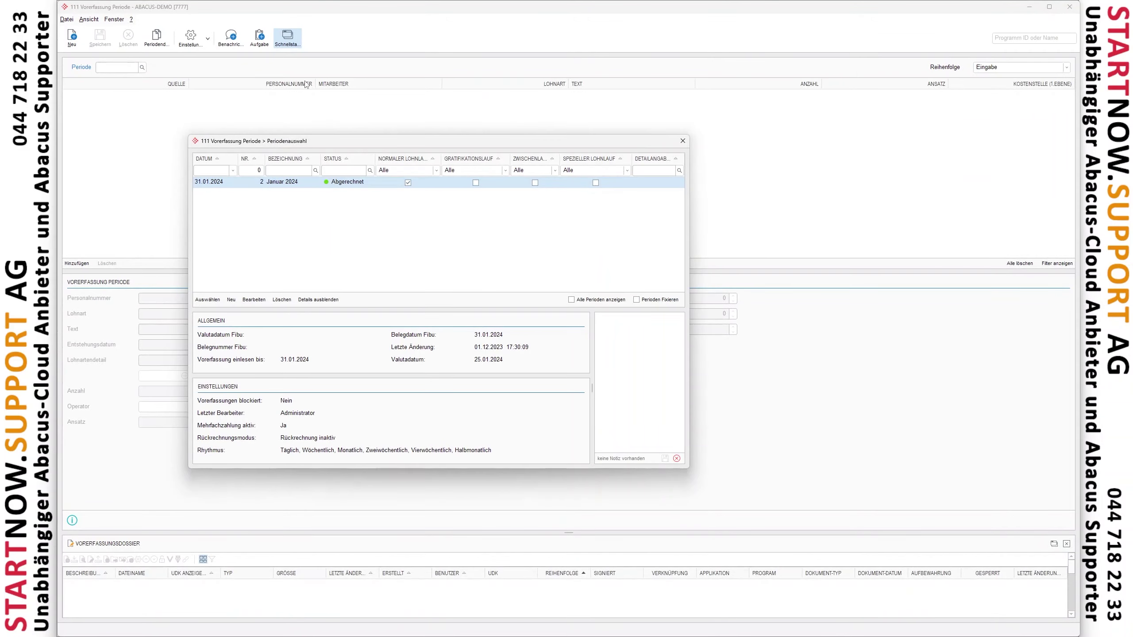
{"action": "double_click", "coordinate": [308, 187]}
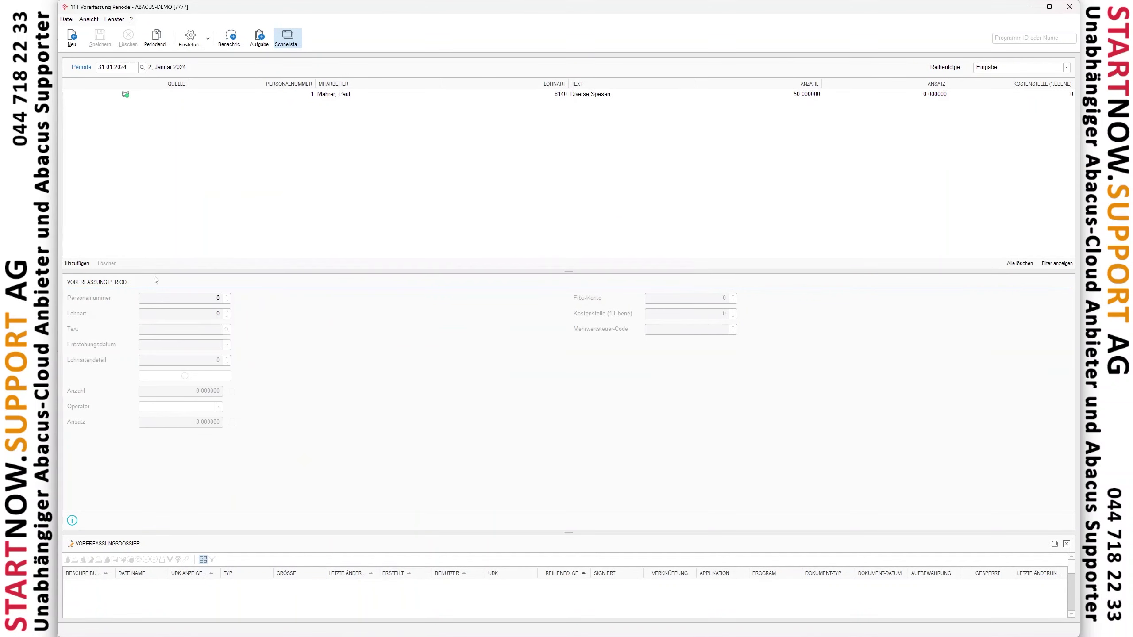
{"action": "left_click", "coordinate": [78, 264]}
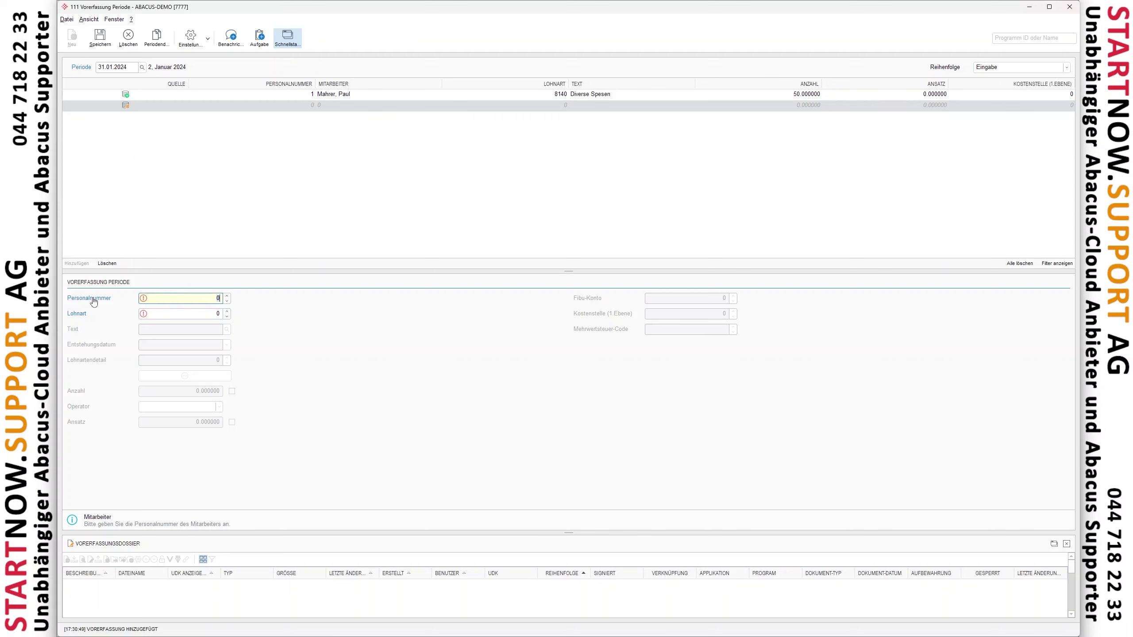
{"action": "key", "text": "F4"}
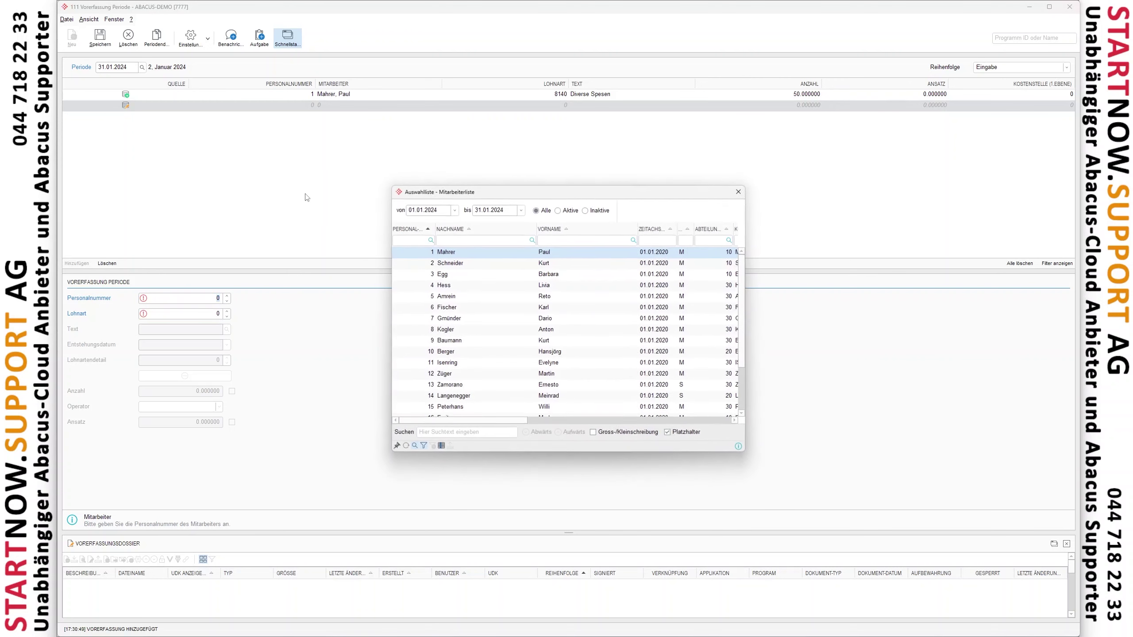
{"action": "double_click", "coordinate": [476, 253]}
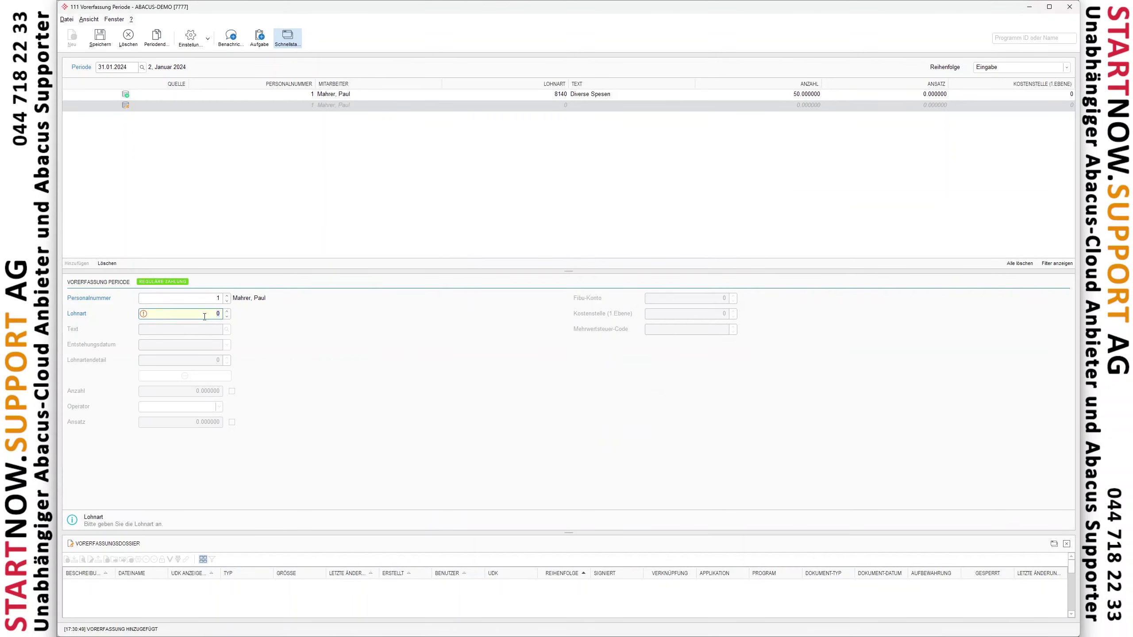
{"action": "left_click", "coordinate": [99, 299]}
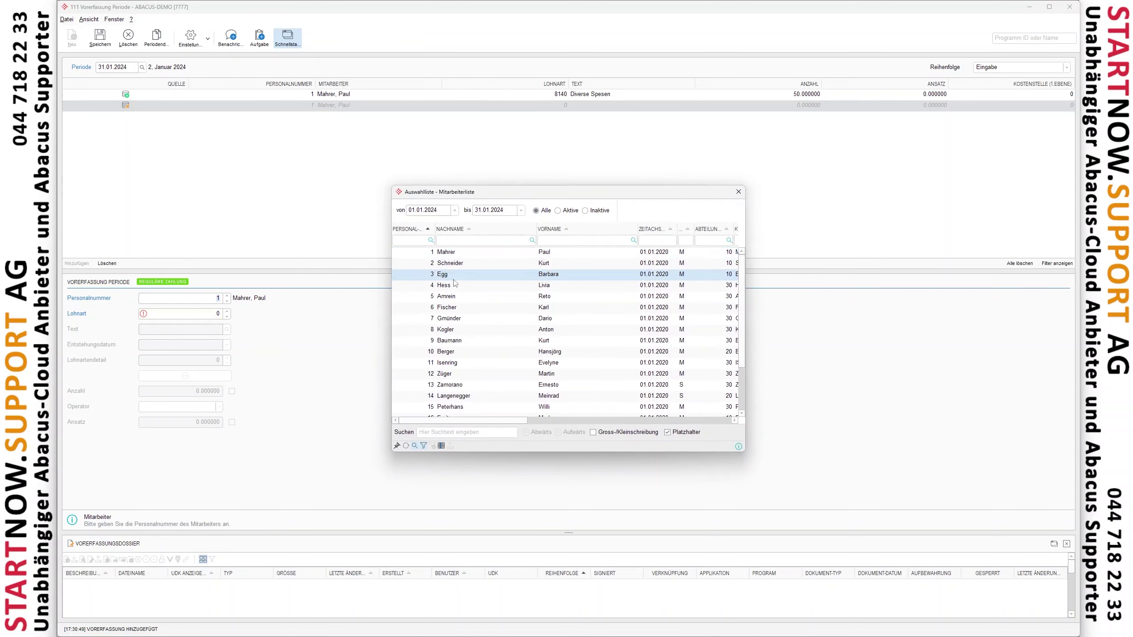
{"action": "double_click", "coordinate": [454, 277]}
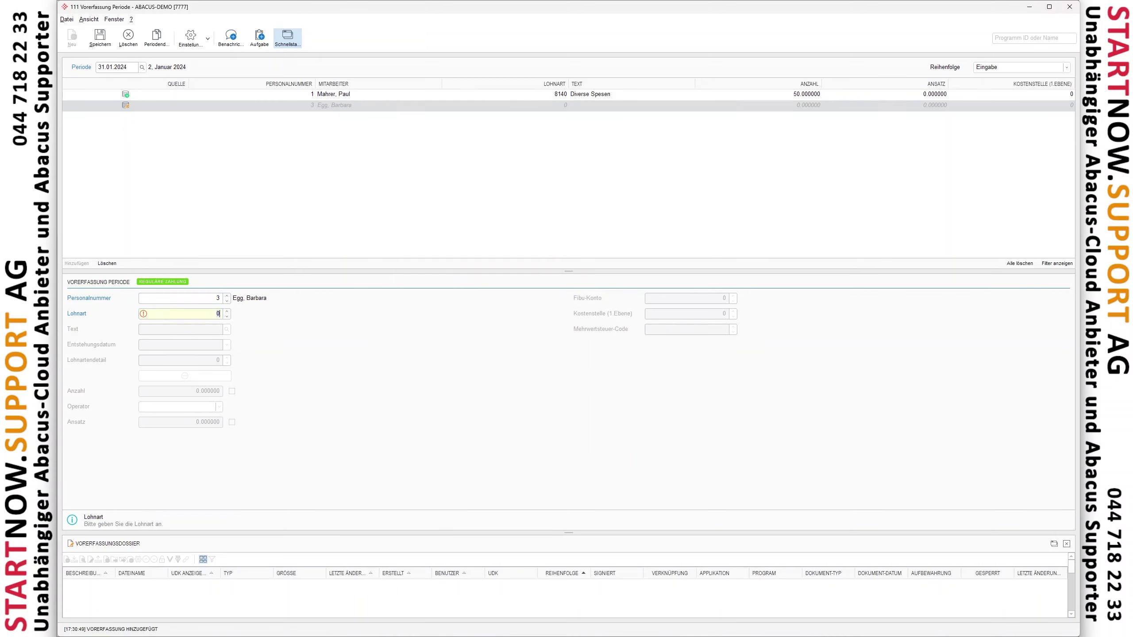
Step: Set the new entry to Lohnart 8140 Diverse Spesen with Anzahl 100 CHF, save it, and close Vorerfassung Periode
{"action": "type", "text": "8140"}
{"action": "key", "text": "Return"}
{"action": "type", "text": "100"}
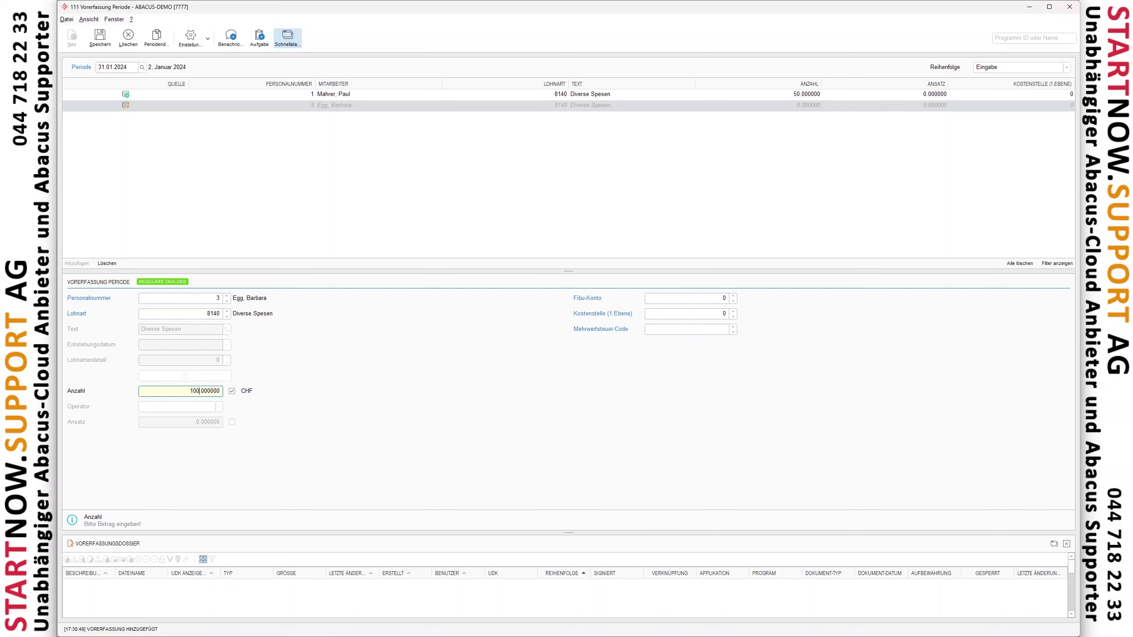
{"action": "key", "text": "Return"}
{"action": "key", "text": "Return"}
{"action": "key", "text": "Return"}
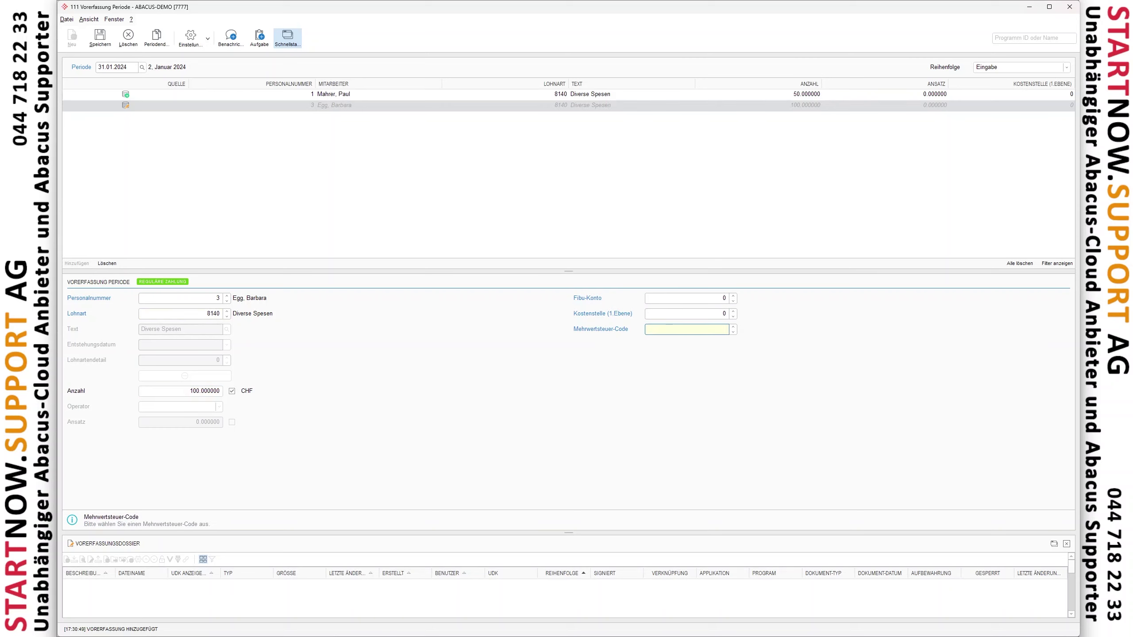
{"action": "key", "text": "Return"}
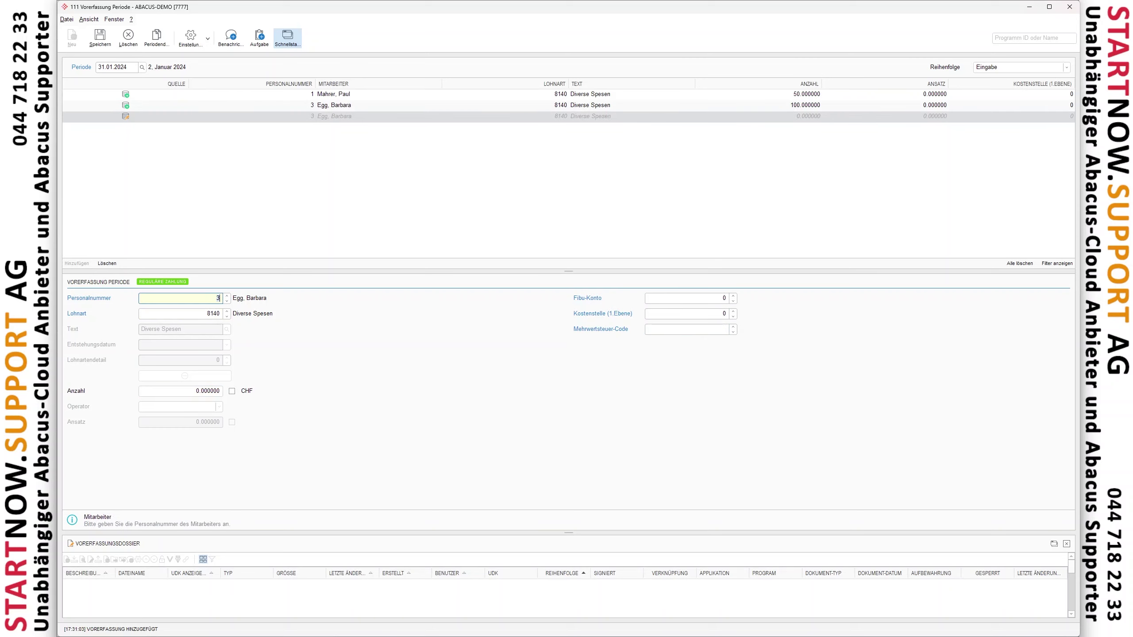
{"action": "left_click", "coordinate": [100, 36]}
{"action": "left_click", "coordinate": [1068, 8]}
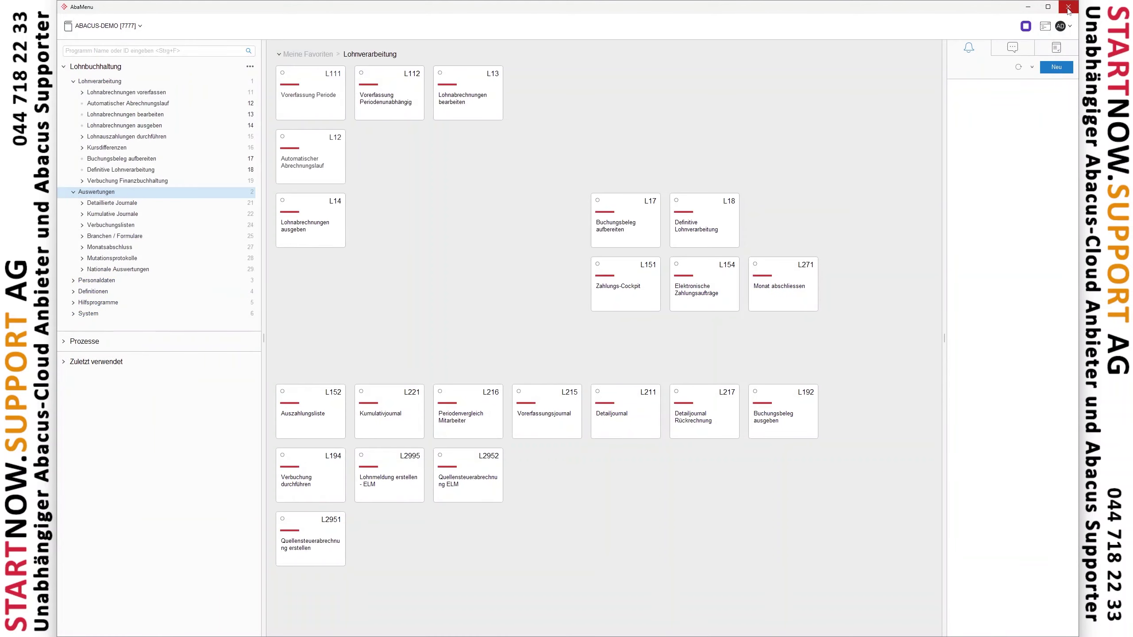
Step: Add a blank entry in Vorerfassung Periodenunabhängig, examine its Personalnummer and Datum fields, and close the program without completing it
{"action": "left_click", "coordinate": [392, 112]}
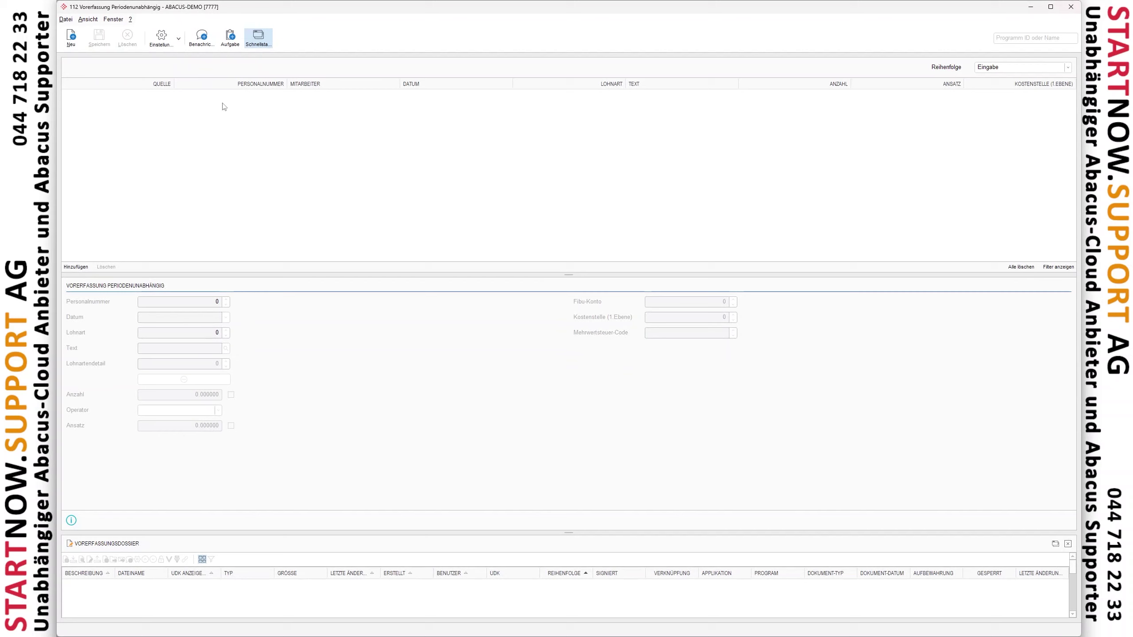
{"action": "left_click", "coordinate": [76, 267]}
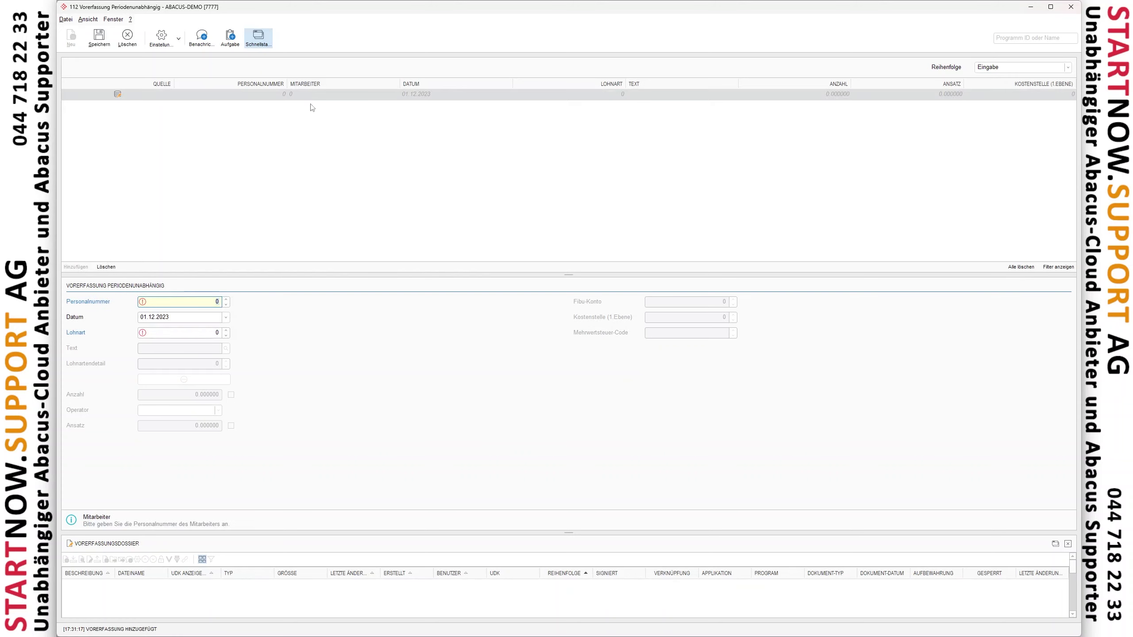
{"action": "left_click", "coordinate": [272, 98]}
{"action": "left_click", "coordinate": [194, 317]}
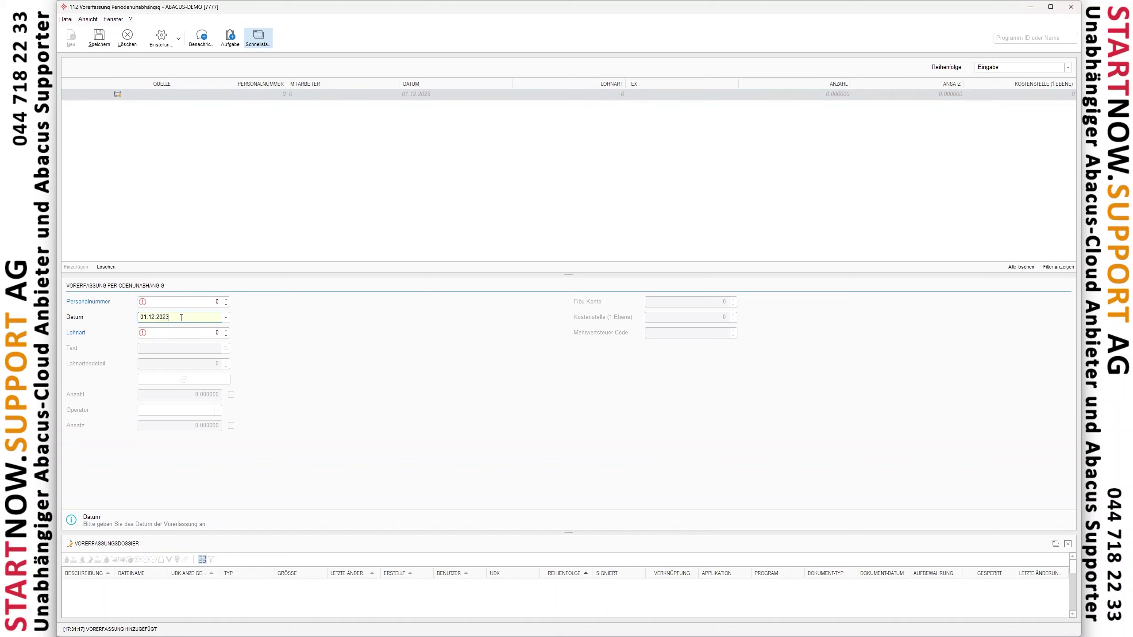
{"action": "left_click", "coordinate": [247, 96]}
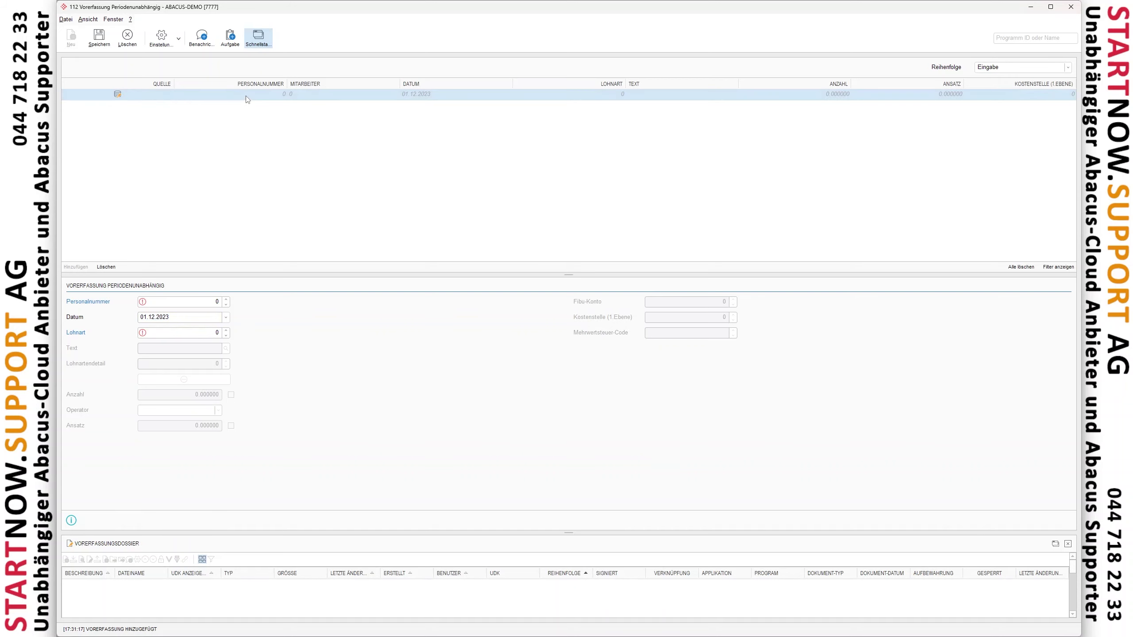
{"action": "left_click", "coordinate": [1070, 7]}
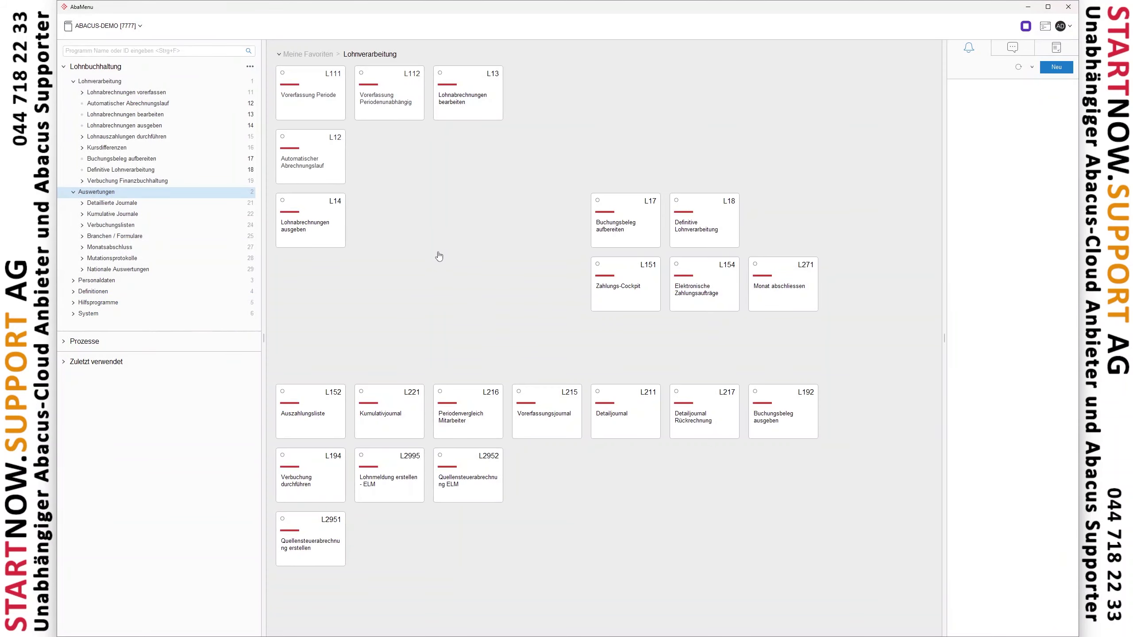
Step: View employee 2's January 2024 statement in Lohnabrechnungen bearbeiten and close the program
{"action": "left_click", "coordinate": [487, 114]}
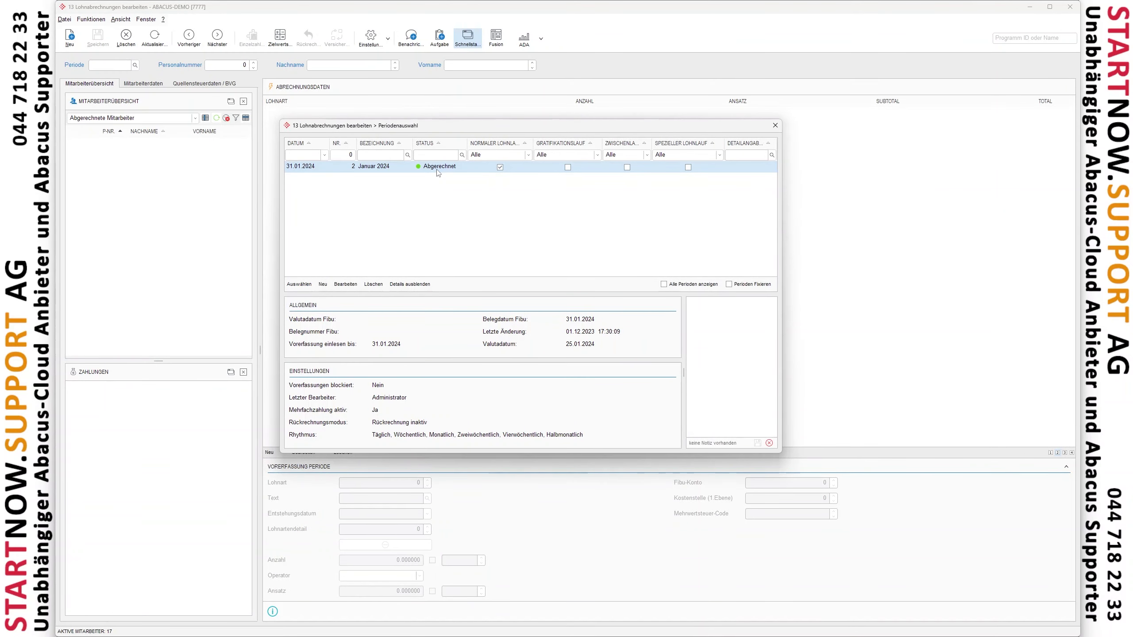
{"action": "double_click", "coordinate": [438, 172]}
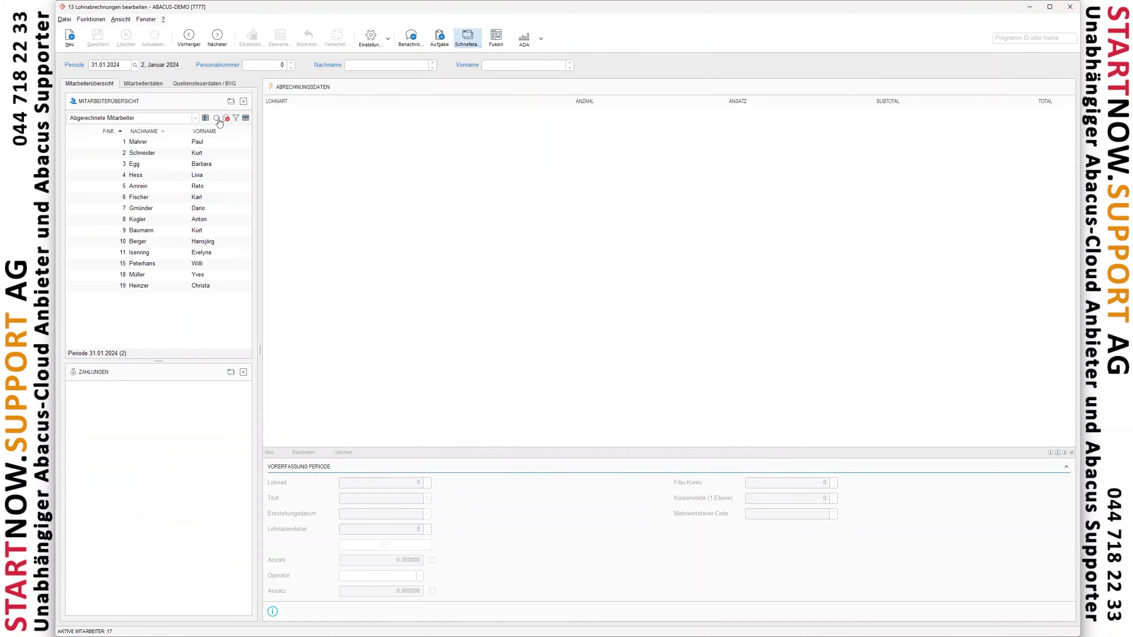
{"action": "left_click", "coordinate": [197, 154]}
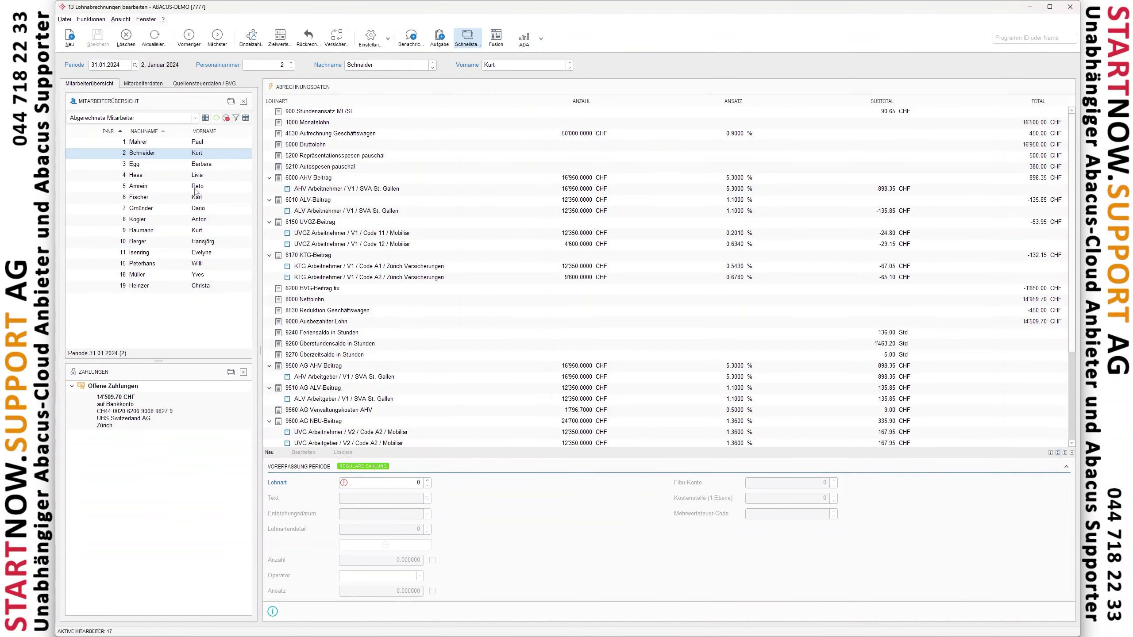
{"action": "left_click", "coordinate": [1069, 6]}
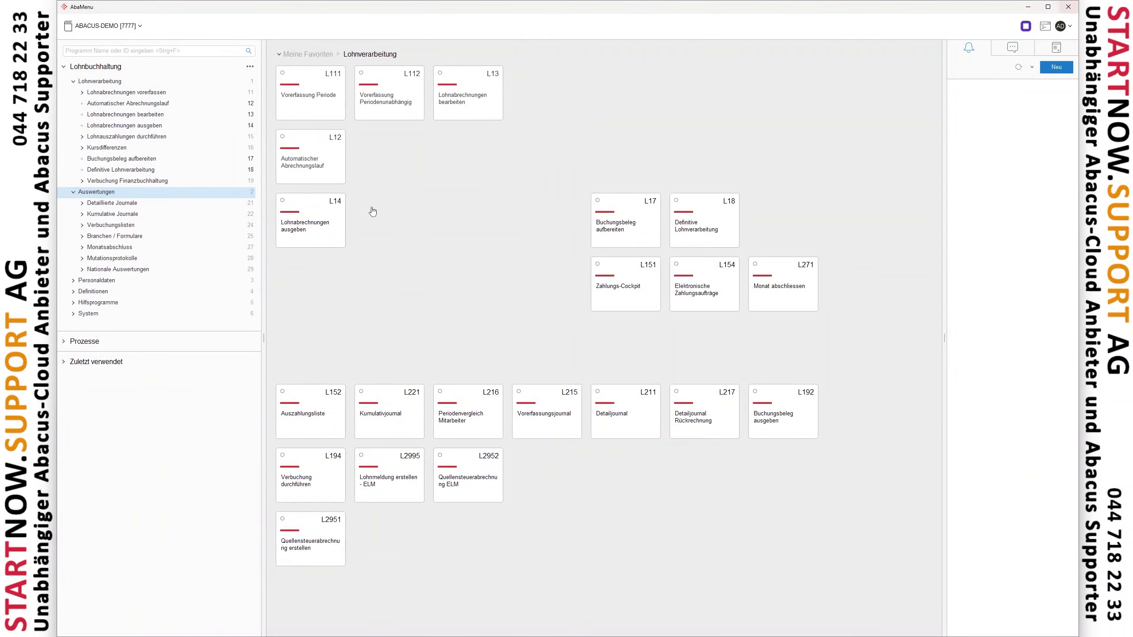
Step: Open the January 2024 period in Automatischer Abrechnungslauf and check the status of employees 3 and 4, reloading the period
{"action": "left_click", "coordinate": [318, 168]}
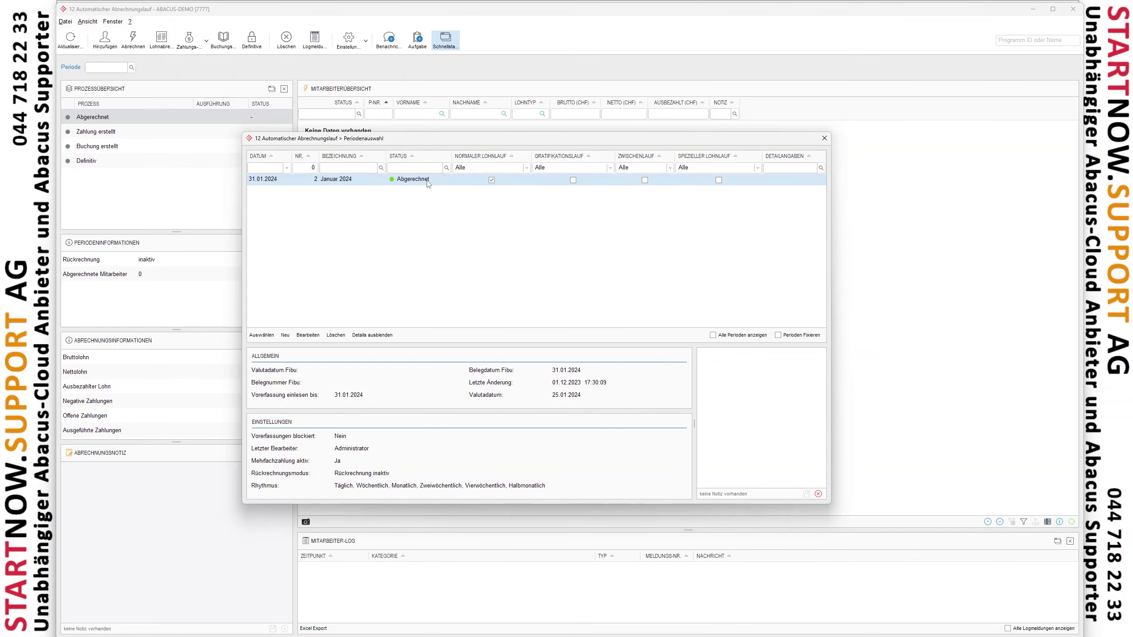
{"action": "double_click", "coordinate": [427, 180]}
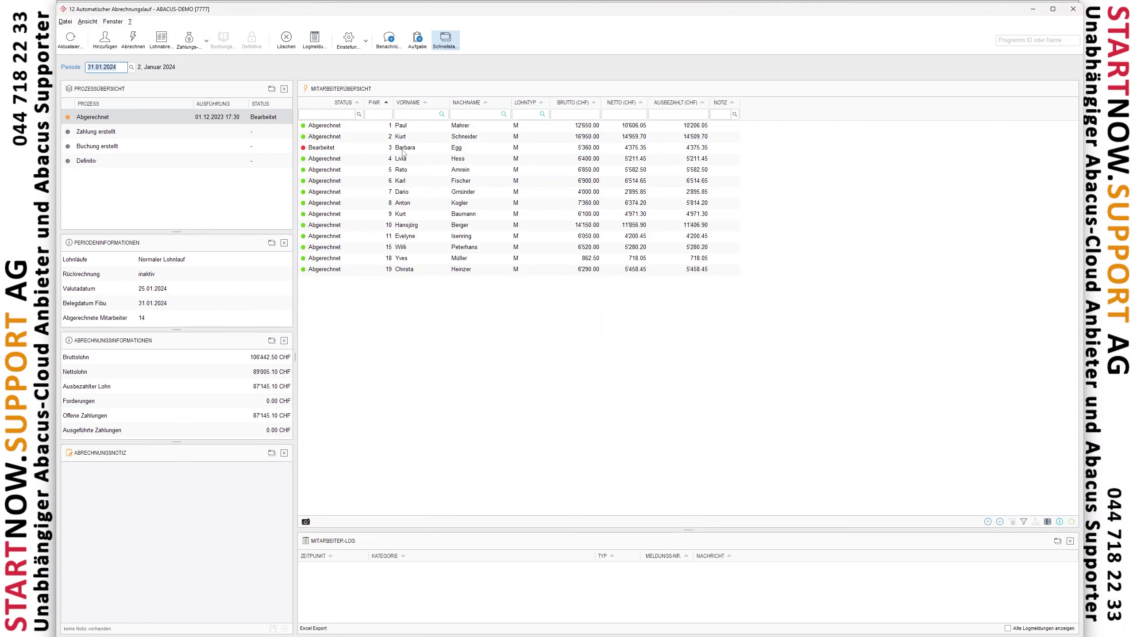
{"action": "left_click", "coordinate": [394, 164]}
{"action": "left_click", "coordinate": [397, 152]}
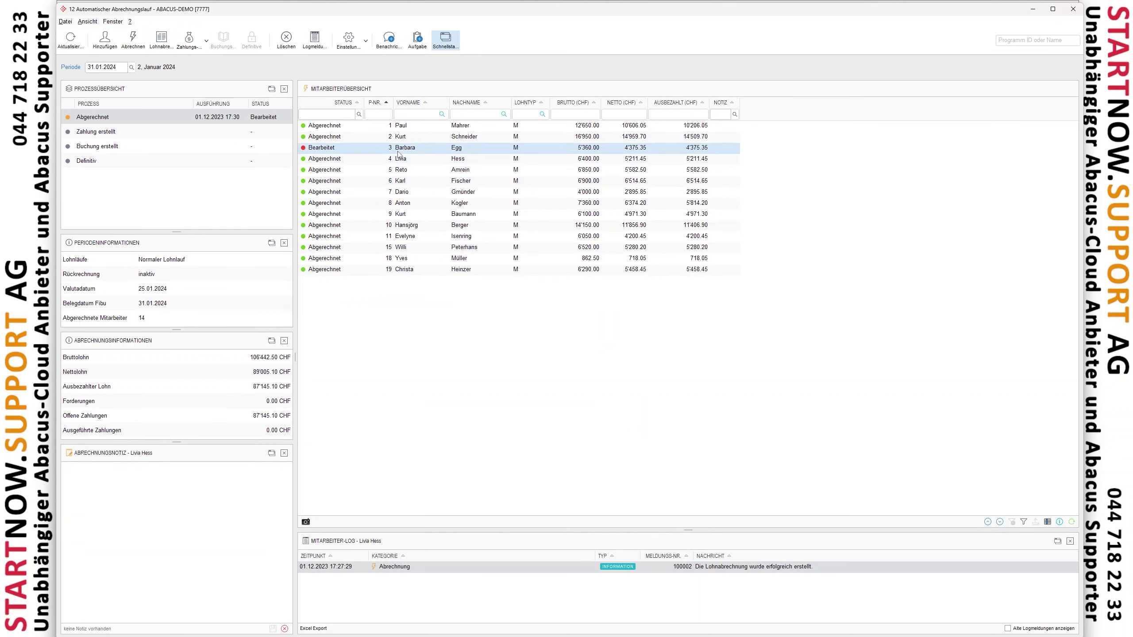
{"action": "left_click", "coordinate": [464, 161]}
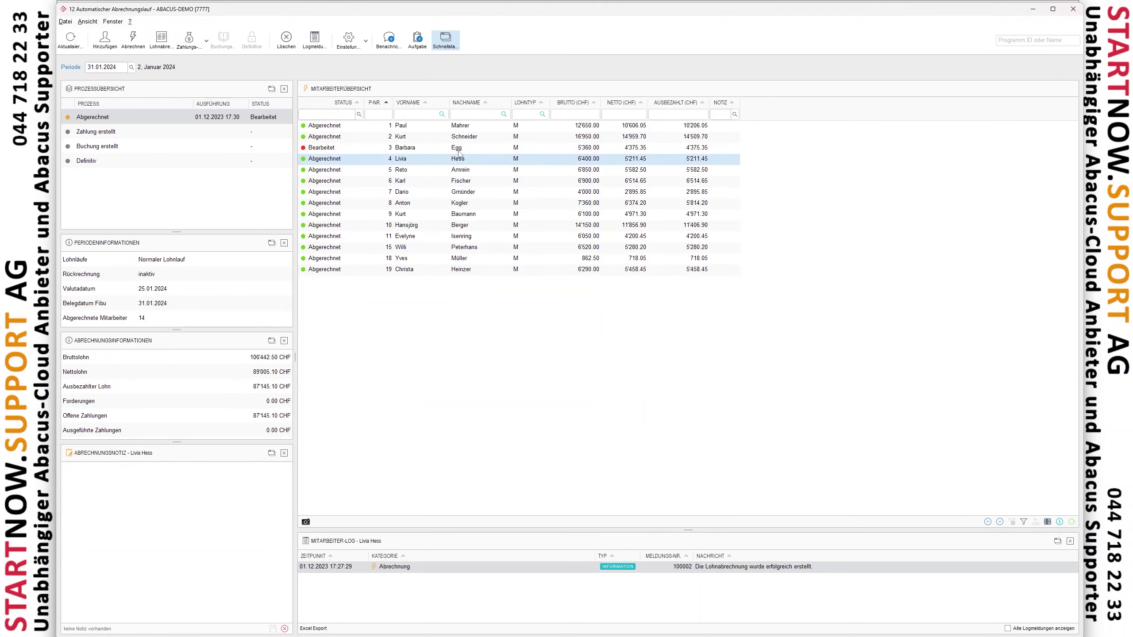
{"action": "left_click", "coordinate": [457, 152]}
{"action": "left_click", "coordinate": [131, 66]}
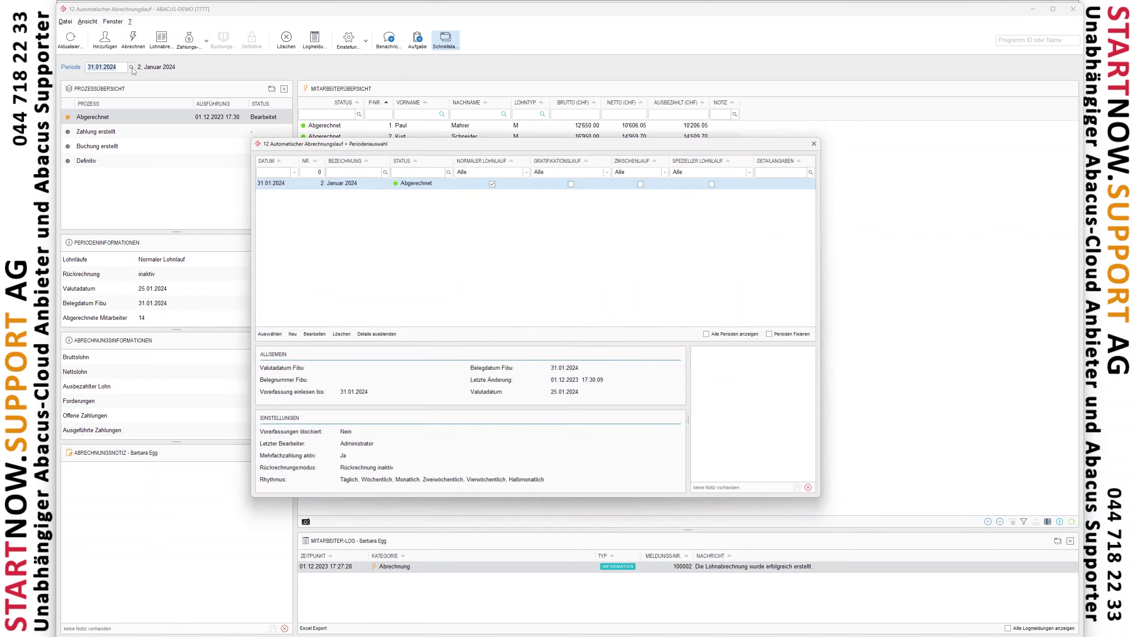
{"action": "double_click", "coordinate": [428, 181]}
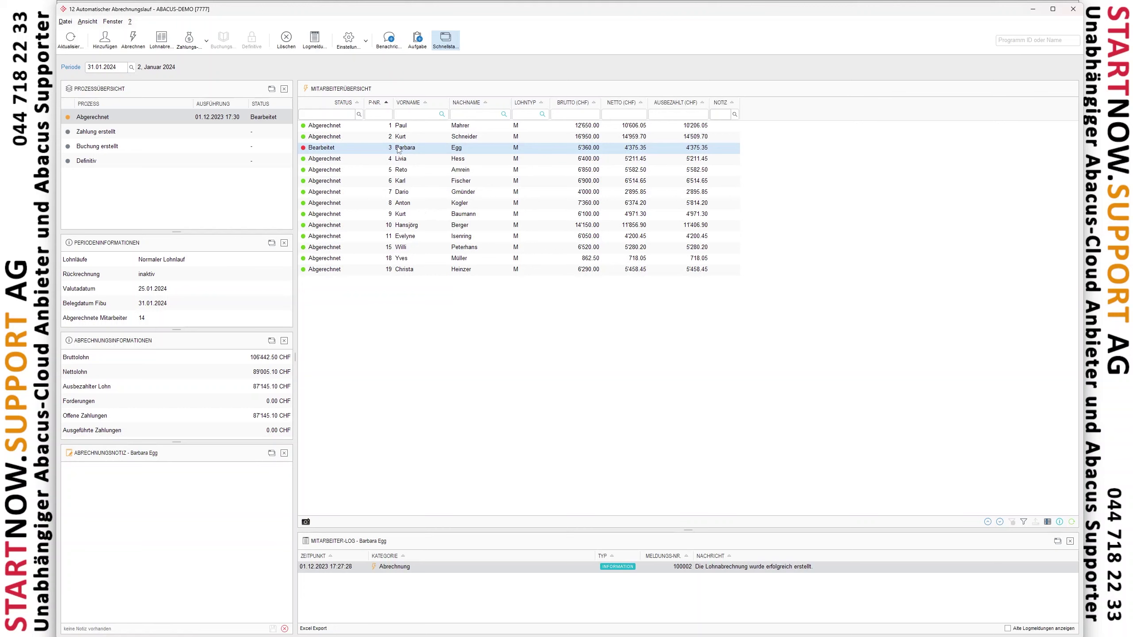
Step: Run Abrechnen for January 2024 with Alle Mitarbeiter neu berechnen, check employee 3's result, and close Automatischer Abrechnungslauf
{"action": "left_click", "coordinate": [138, 47]}
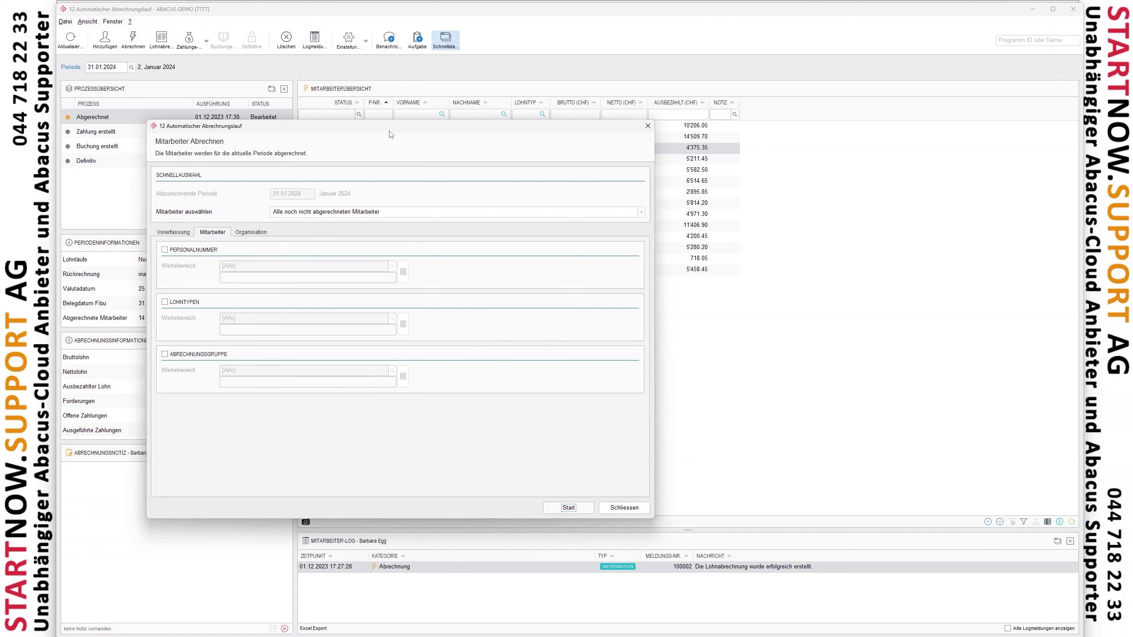
{"action": "left_click", "coordinate": [364, 212]}
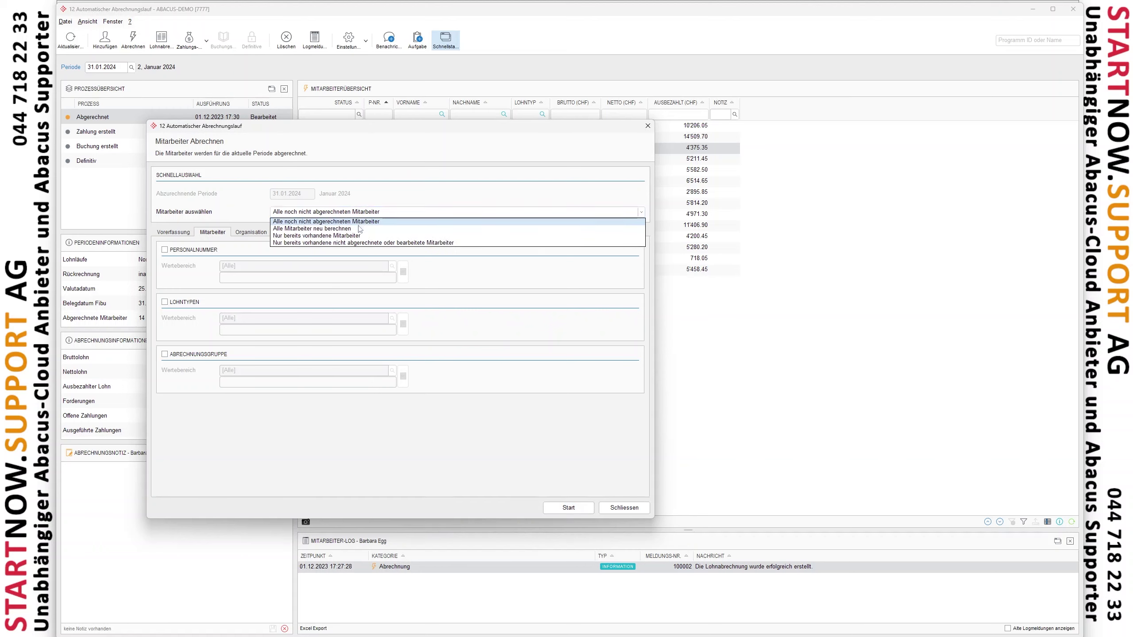
{"action": "left_click", "coordinate": [359, 229]}
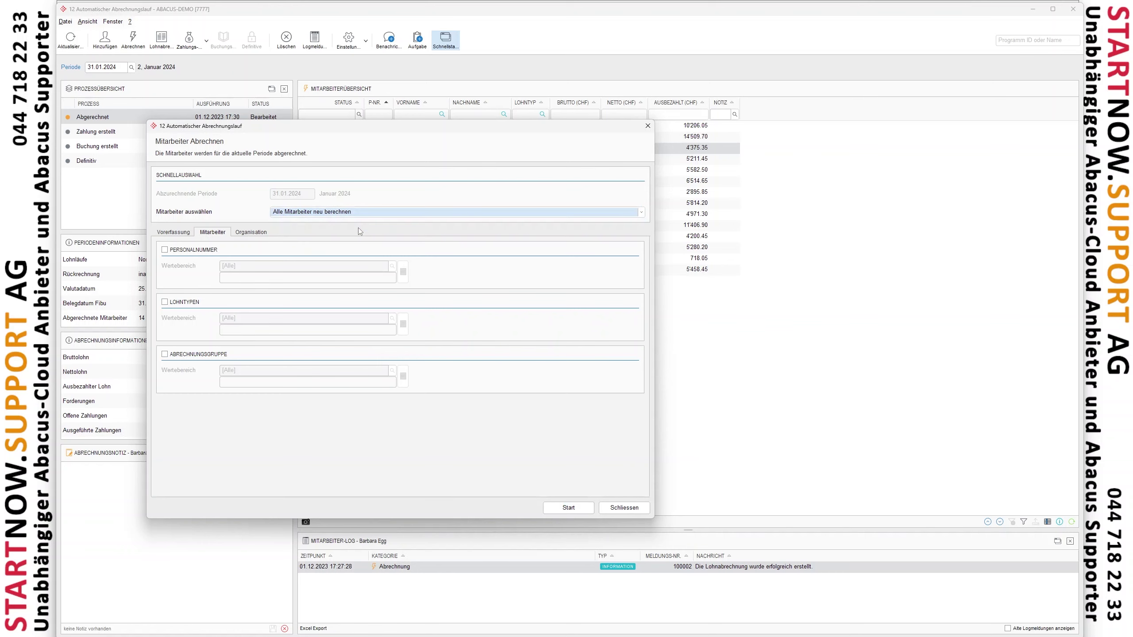
{"action": "left_click", "coordinate": [582, 508]}
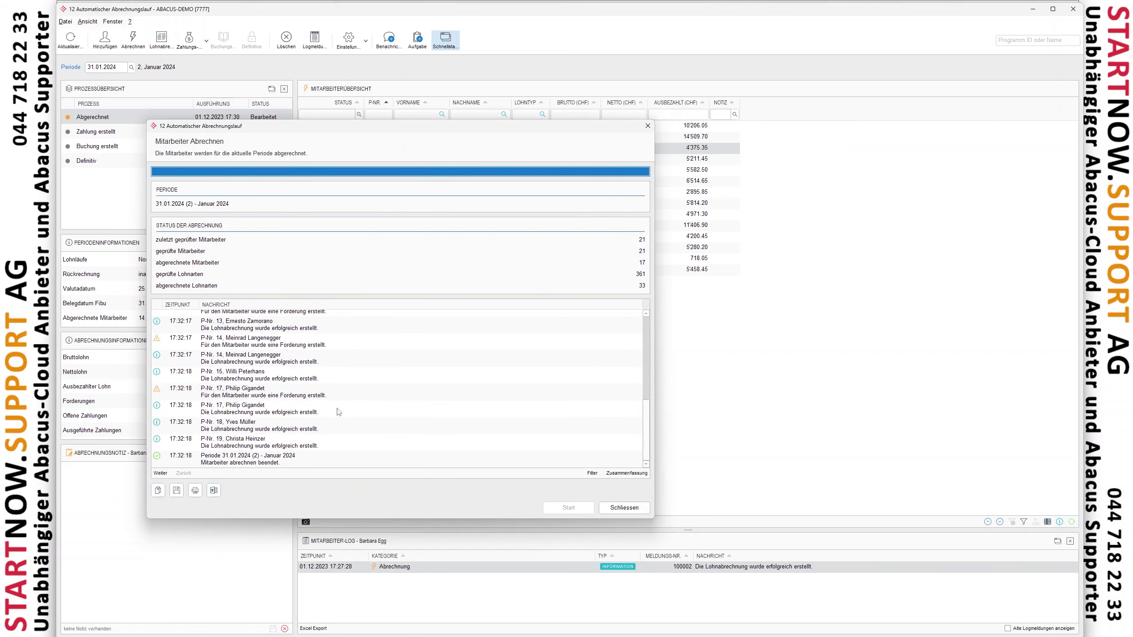
{"action": "left_click", "coordinate": [636, 512]}
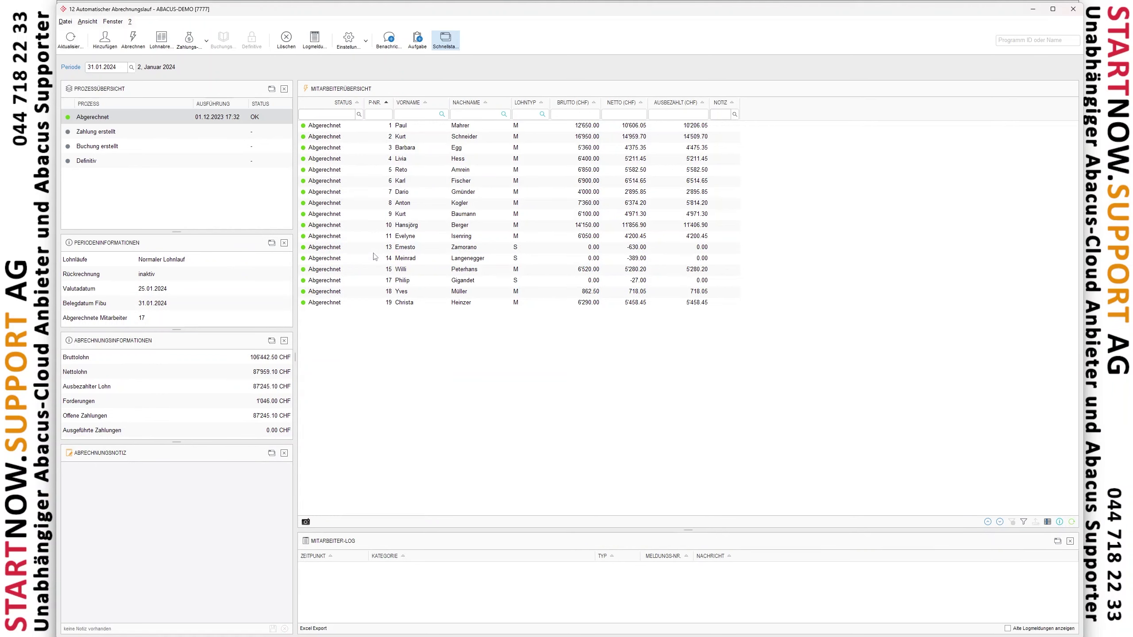
{"action": "left_click", "coordinate": [403, 150]}
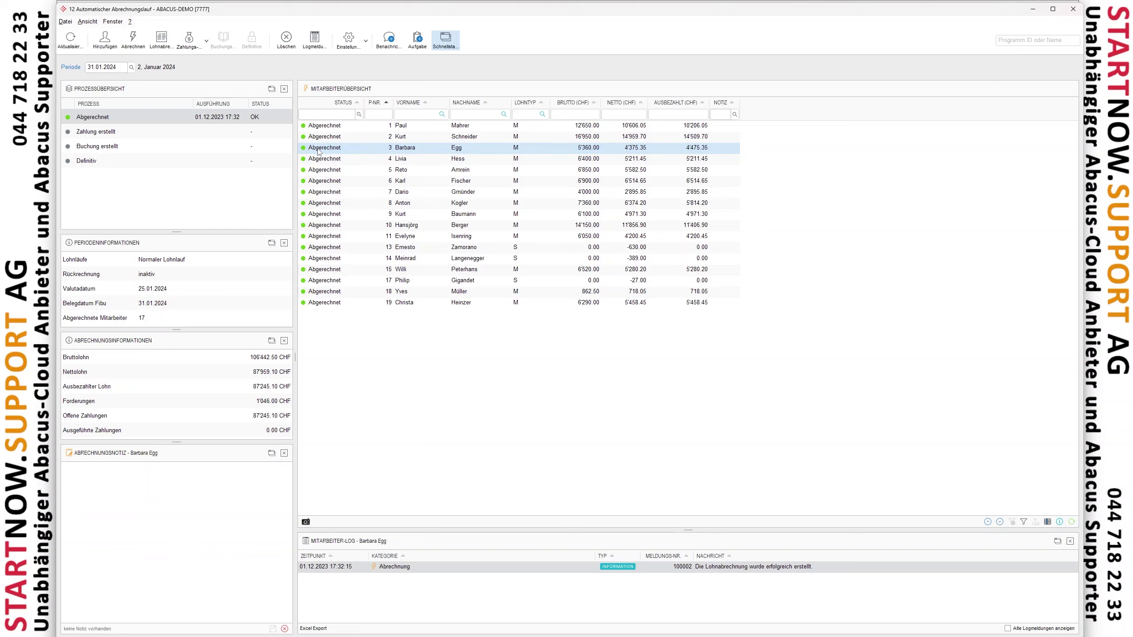
{"action": "left_click", "coordinate": [1072, 10]}
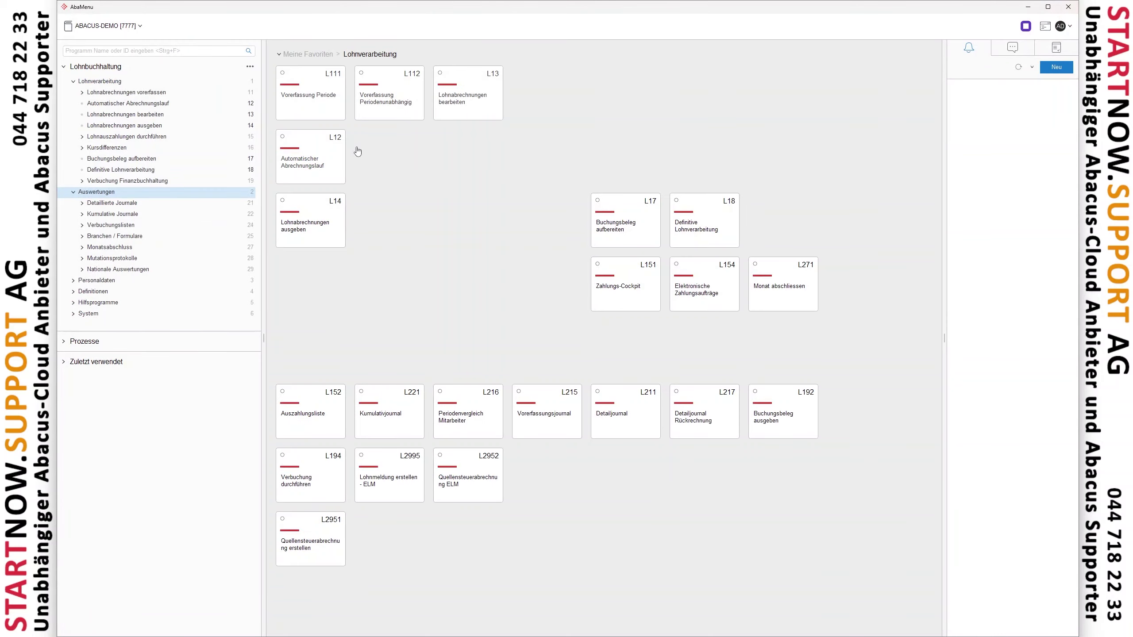
Step: Open the January 2024 period in Vorerfassung Periode and add an entry for employee 6 with Lohnart 8140 Diverse Spesen
{"action": "left_click", "coordinate": [329, 104]}
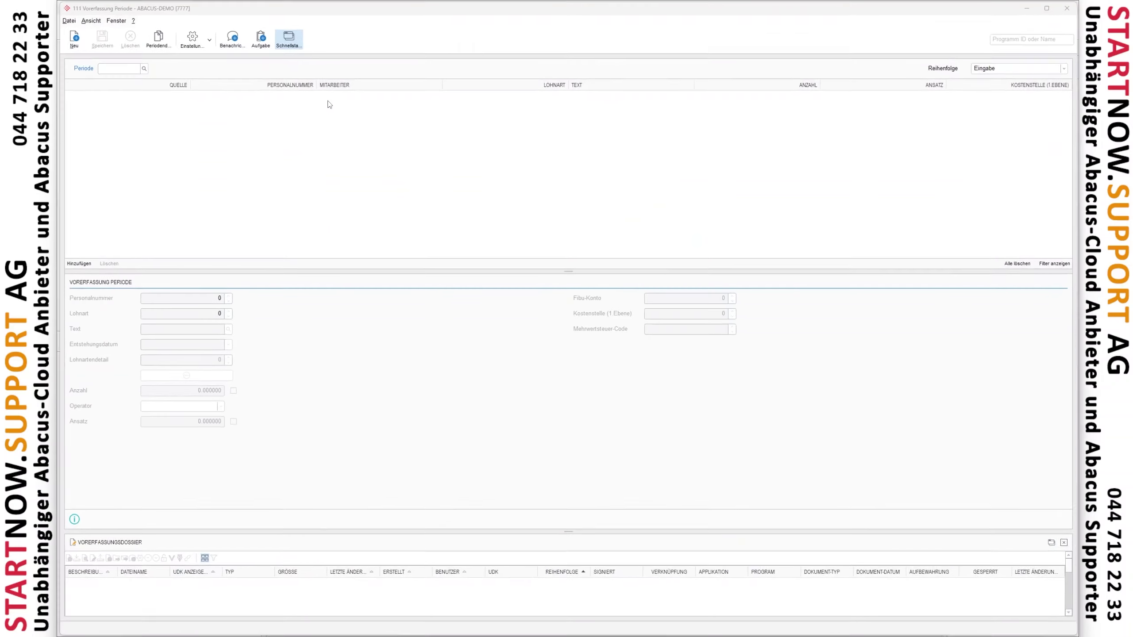
{"action": "double_click", "coordinate": [325, 183]}
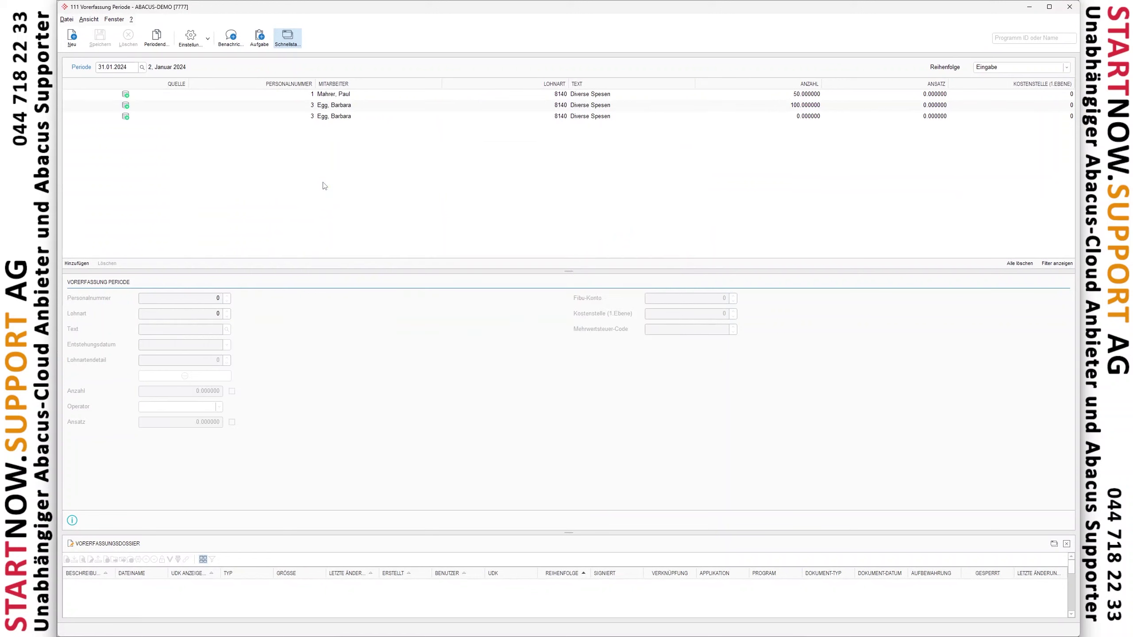
{"action": "left_click", "coordinate": [76, 265]}
{"action": "left_click", "coordinate": [109, 302]}
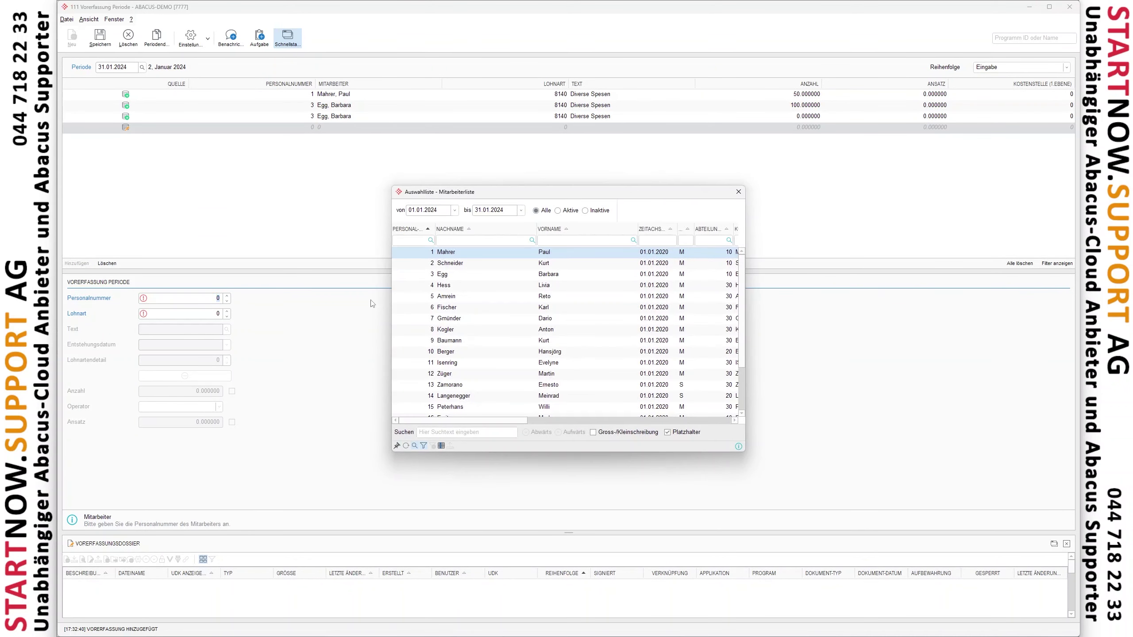
{"action": "double_click", "coordinate": [488, 308]}
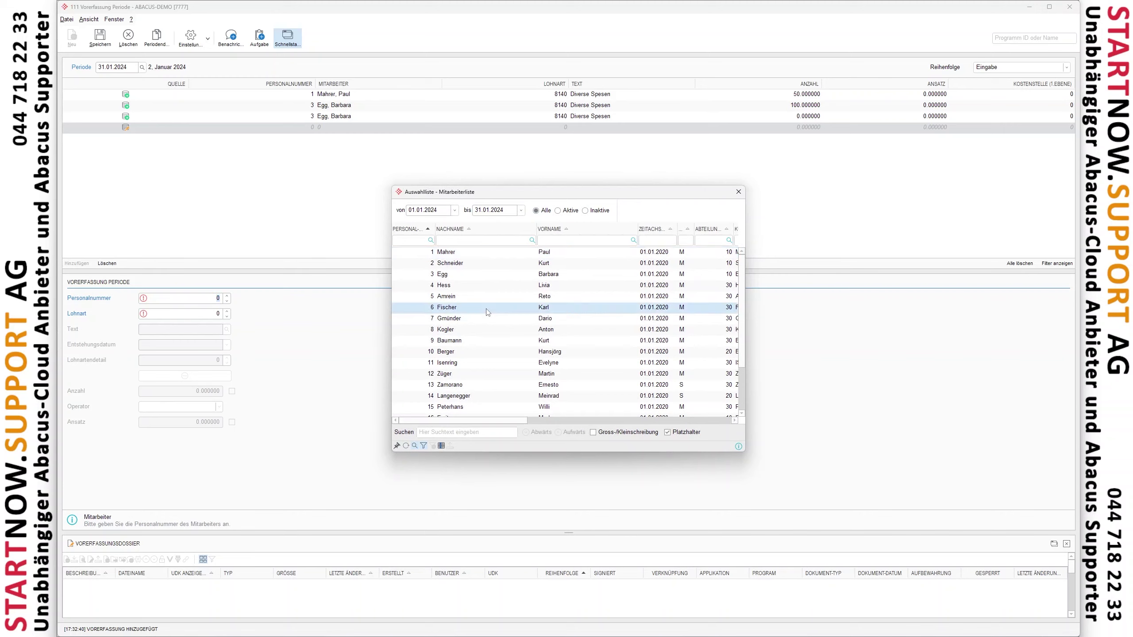
{"action": "left_click", "coordinate": [179, 314]}
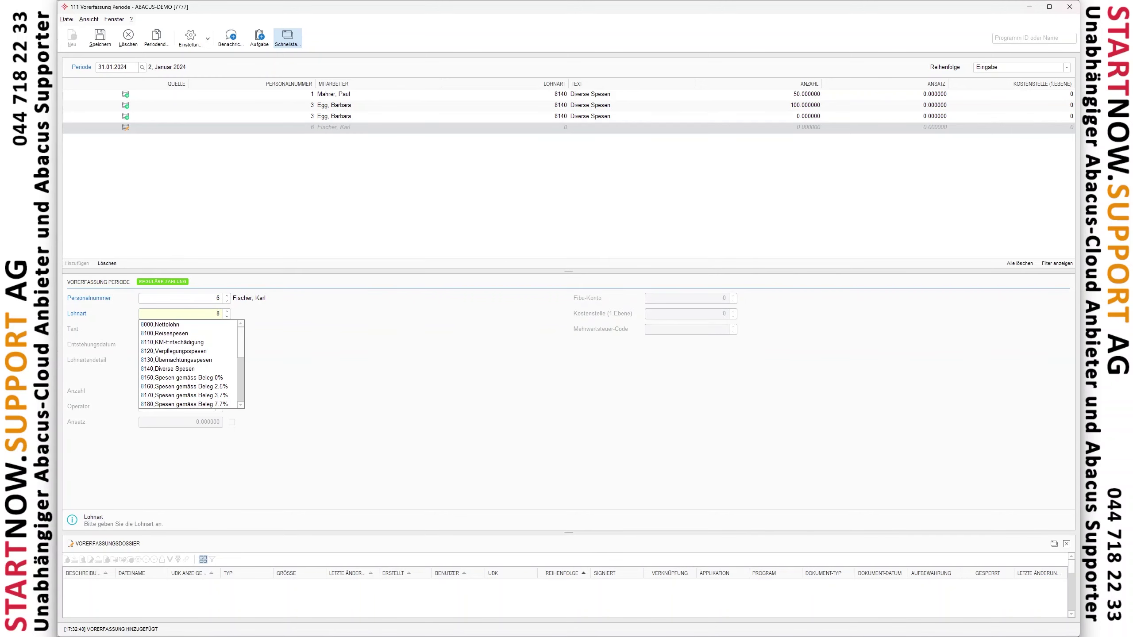
{"action": "type", "text": "40"}
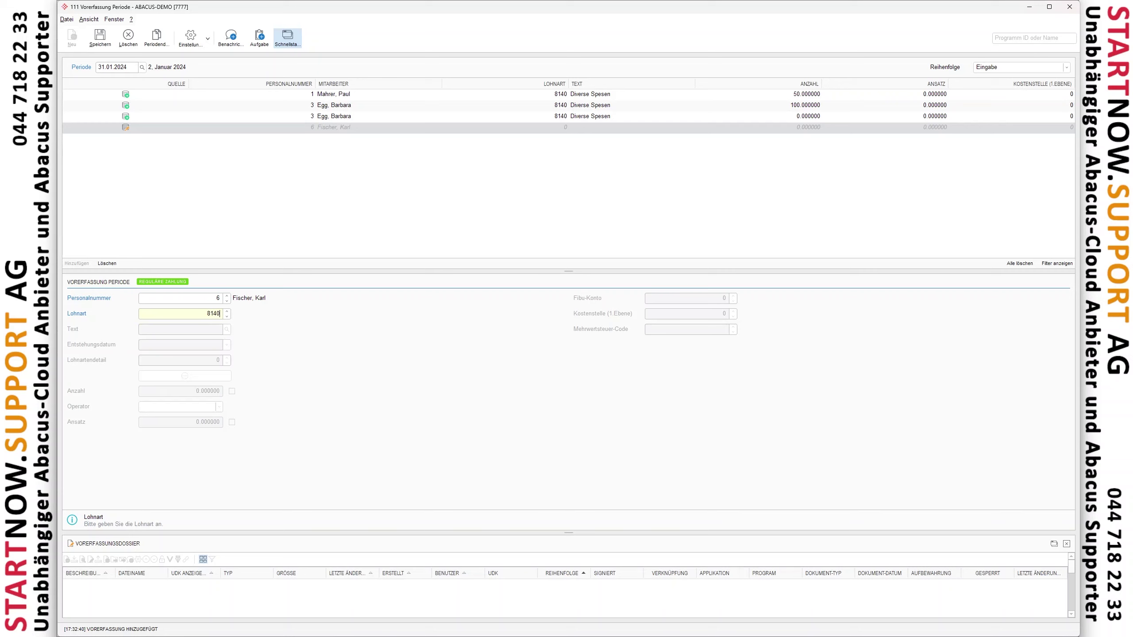
{"action": "key", "text": "Return"}
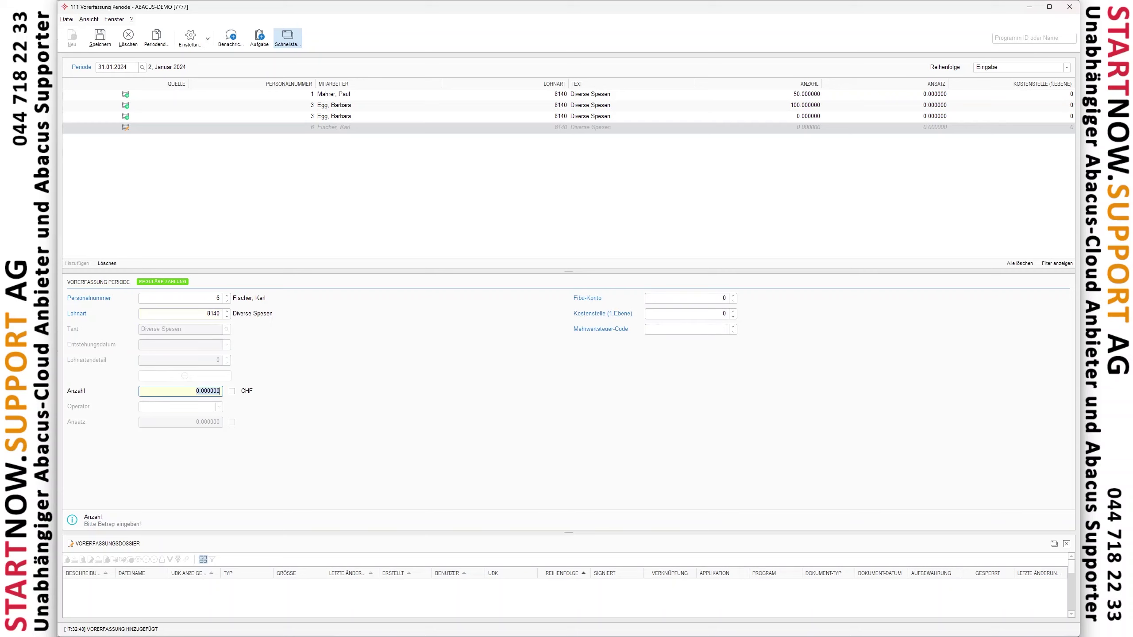
Step: Set employee 6's expense entry to 500 CHF, save it, and close Vorerfassung Periode
{"action": "type", "text": "500"}
{"action": "key", "text": "Return"}
{"action": "key", "text": "Return"}
{"action": "key", "text": "Return"}
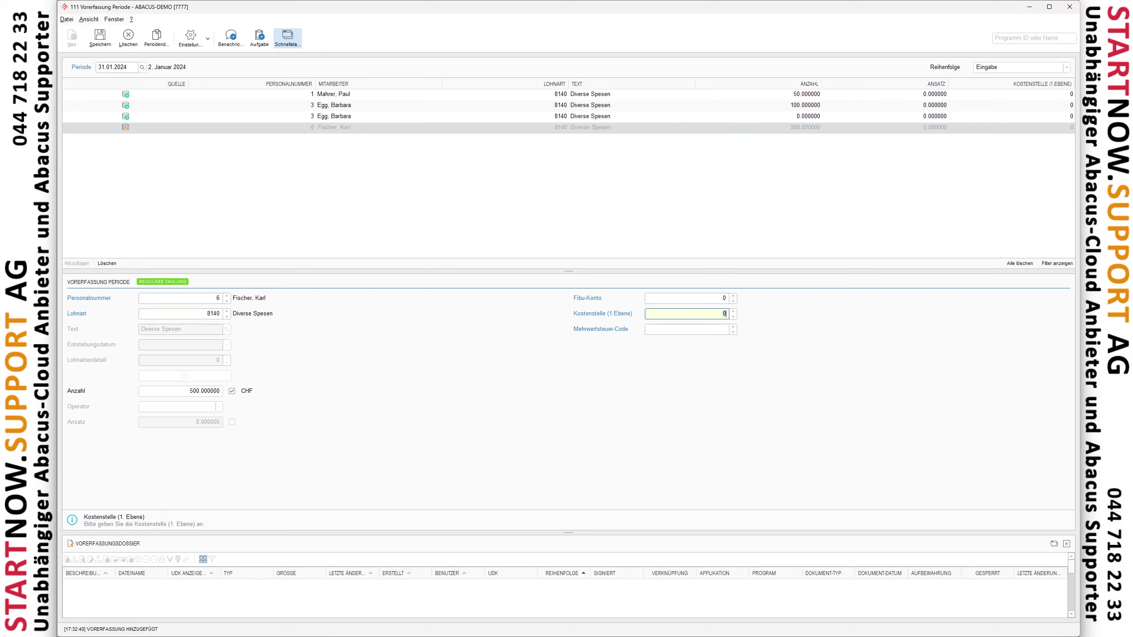
{"action": "key", "text": "Return"}
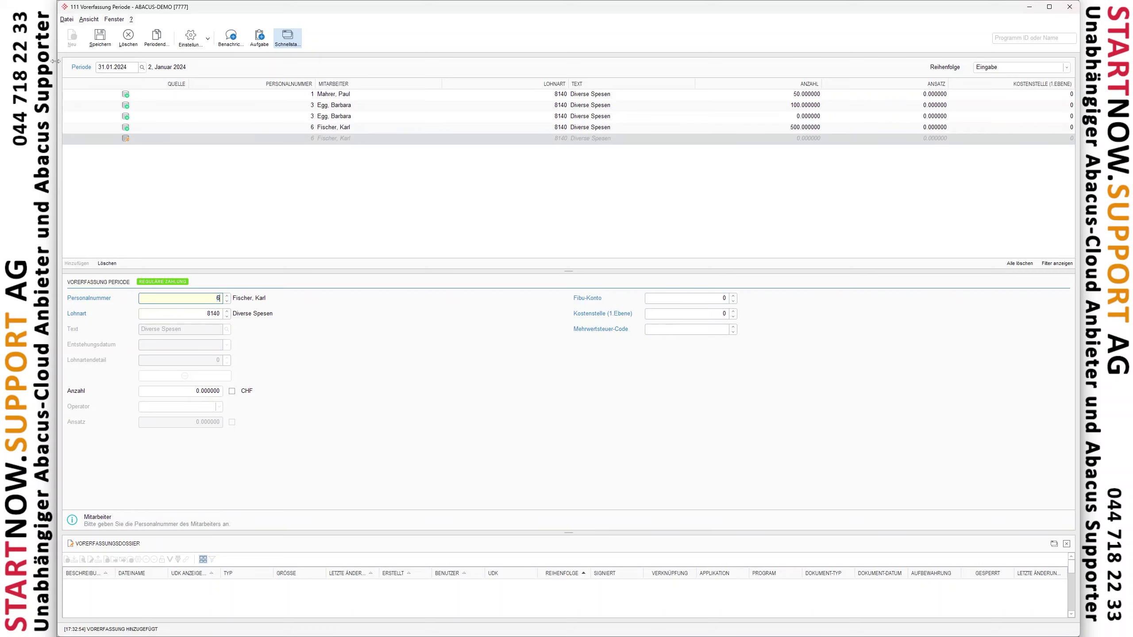
{"action": "left_click", "coordinate": [100, 37]}
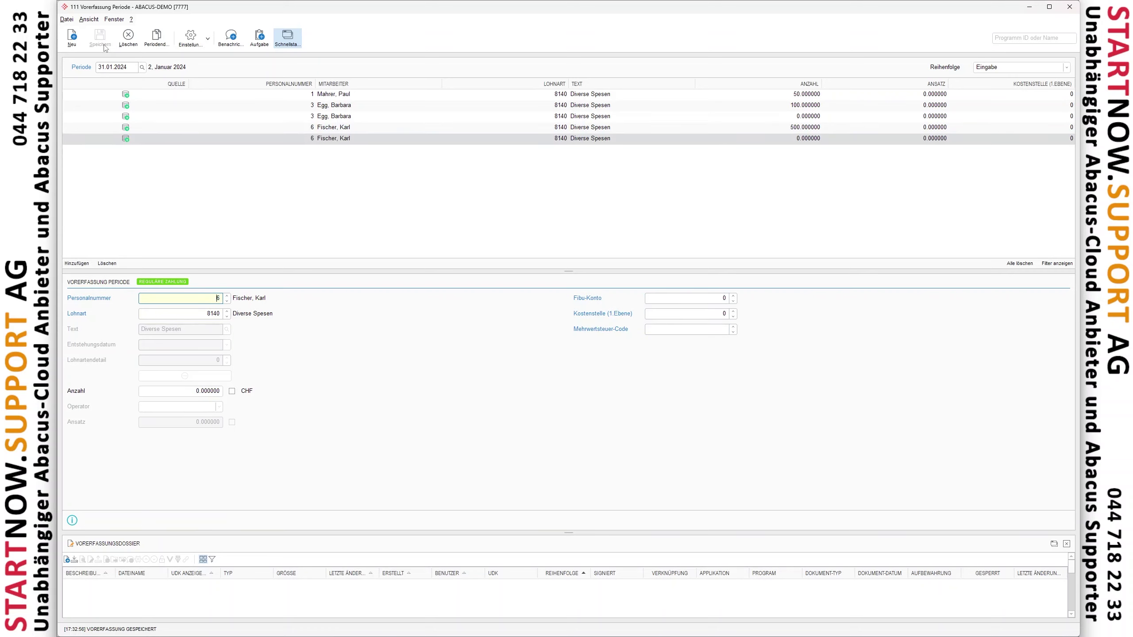
{"action": "left_click", "coordinate": [1078, 13]}
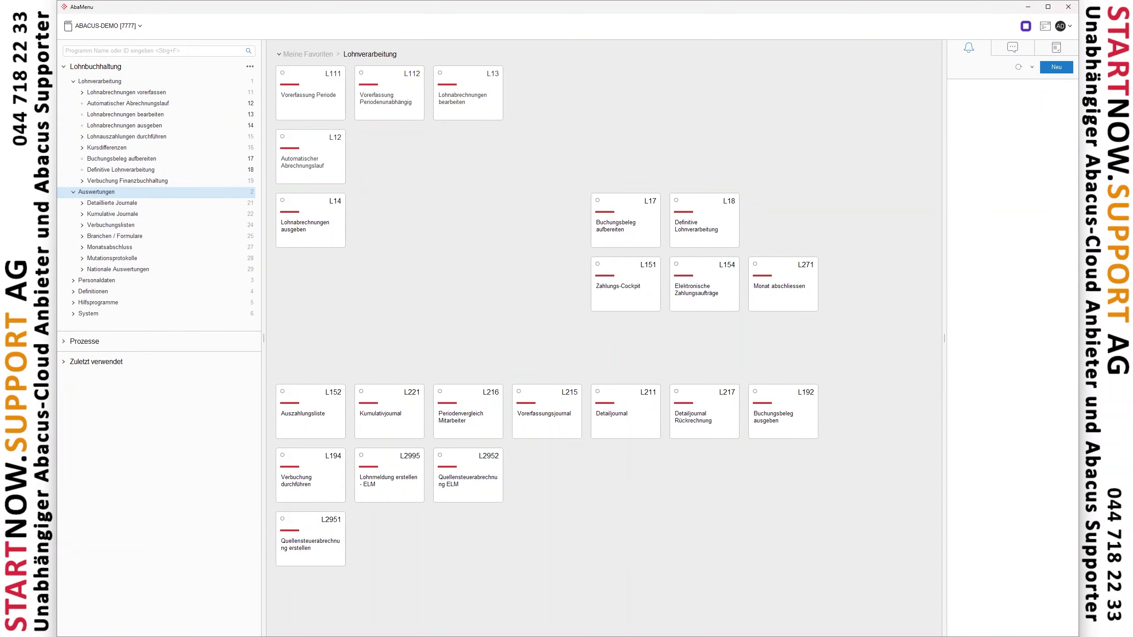
Step: Open January 2024 in Automatischer Abrechnungslauf, view employee 6's statement through Lohnabrechnung bearbeiten, and close it without saving
{"action": "left_click", "coordinate": [331, 170]}
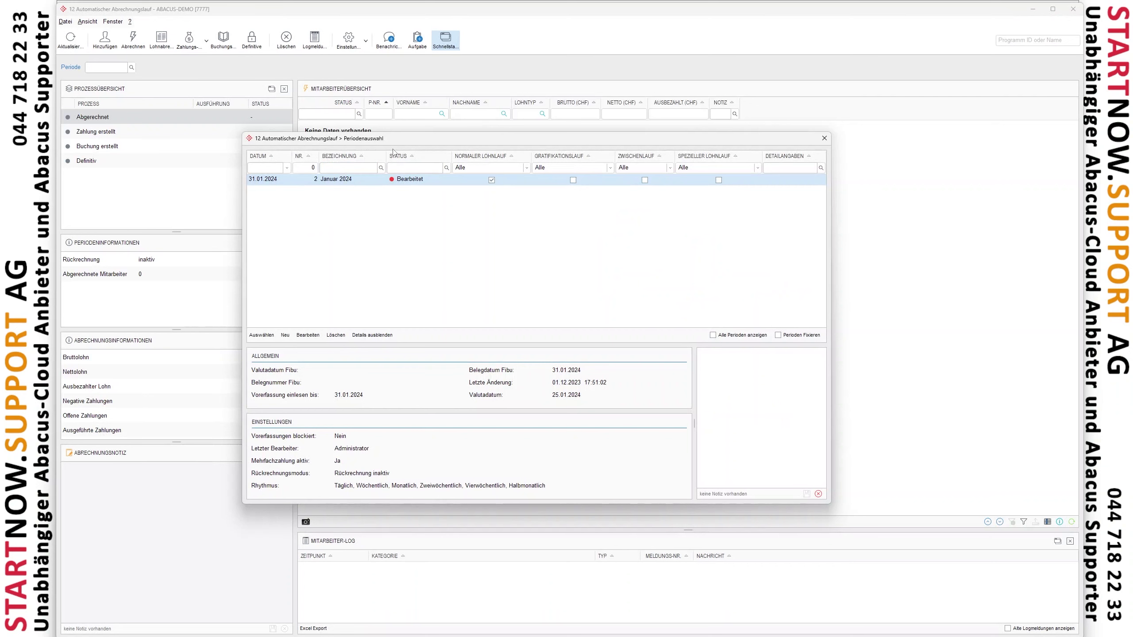
{"action": "double_click", "coordinate": [401, 179]}
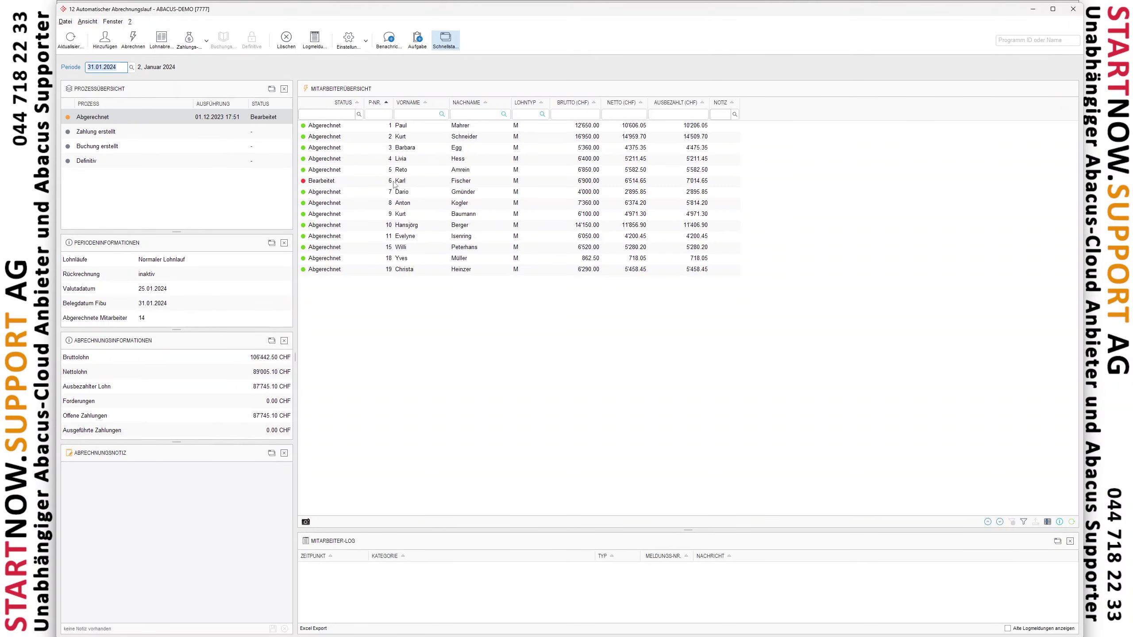
{"action": "left_click", "coordinate": [357, 185]}
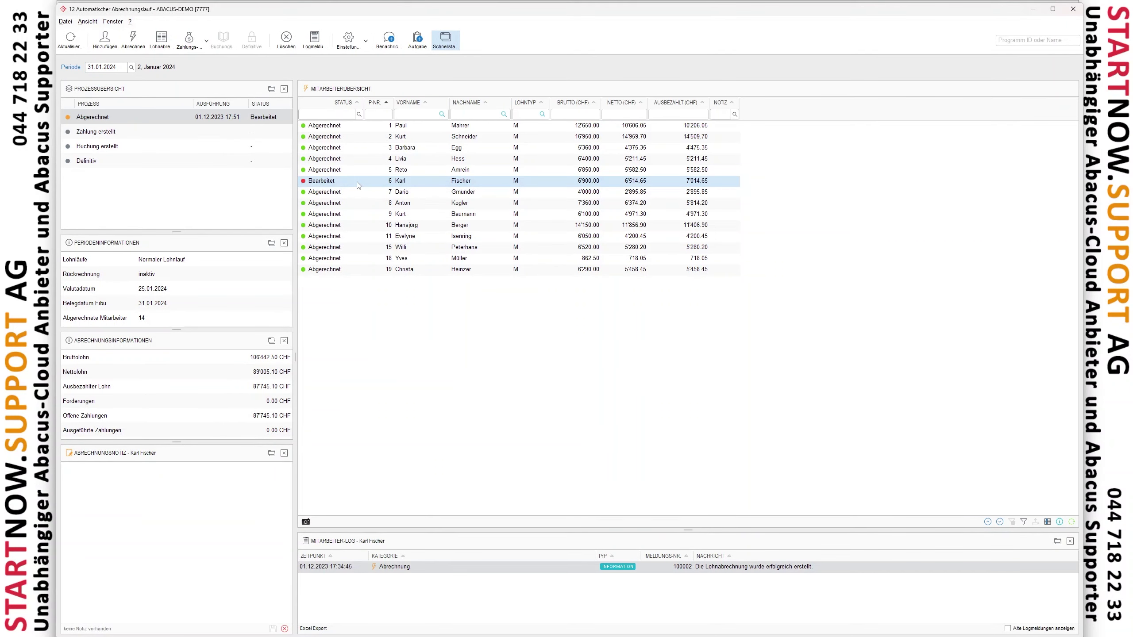
{"action": "right_click", "coordinate": [321, 184]}
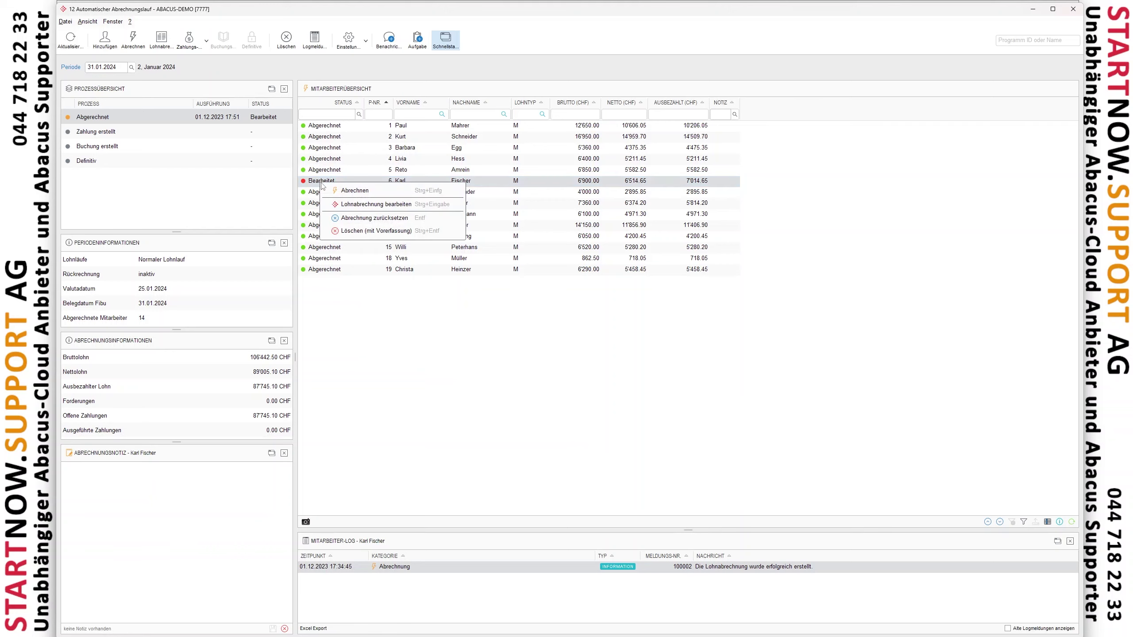
{"action": "left_click", "coordinate": [345, 206]}
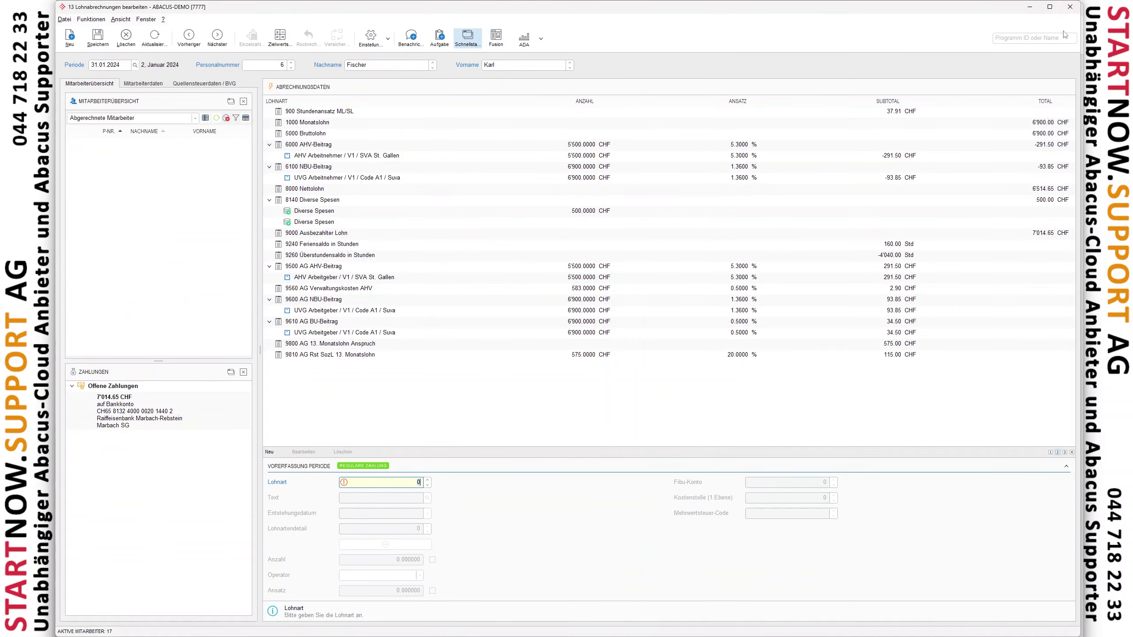
{"action": "left_click", "coordinate": [1069, 6]}
{"action": "left_click", "coordinate": [573, 339]}
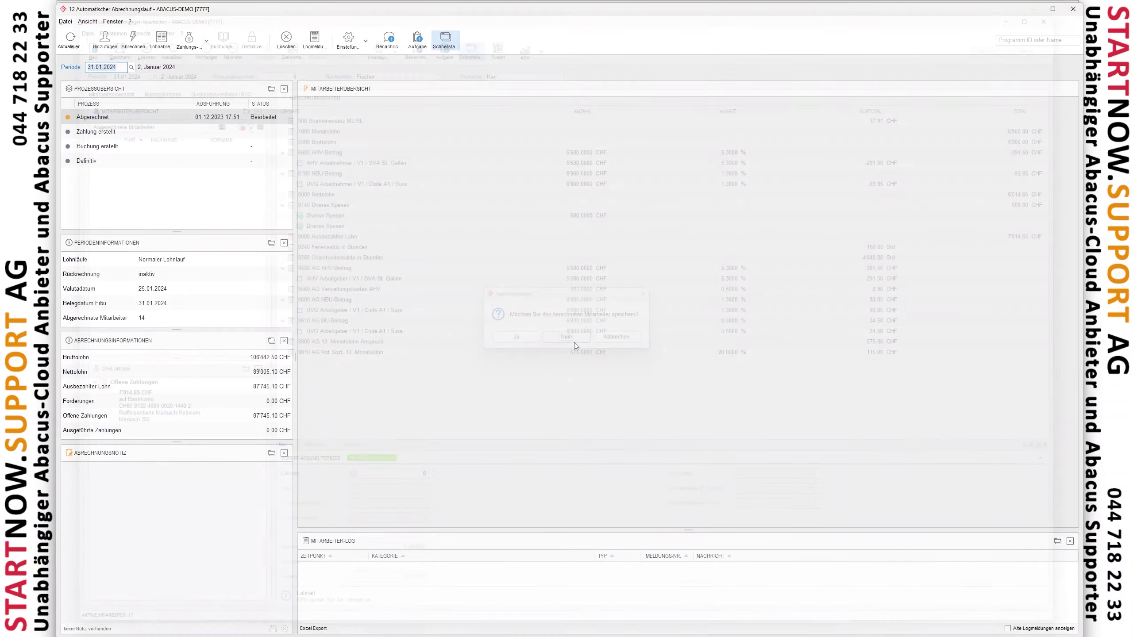
Step: Examine the Mitarbeiter auswählen options of Abrechnen and close the dialog without starting a run
{"action": "right_click", "coordinate": [350, 184]}
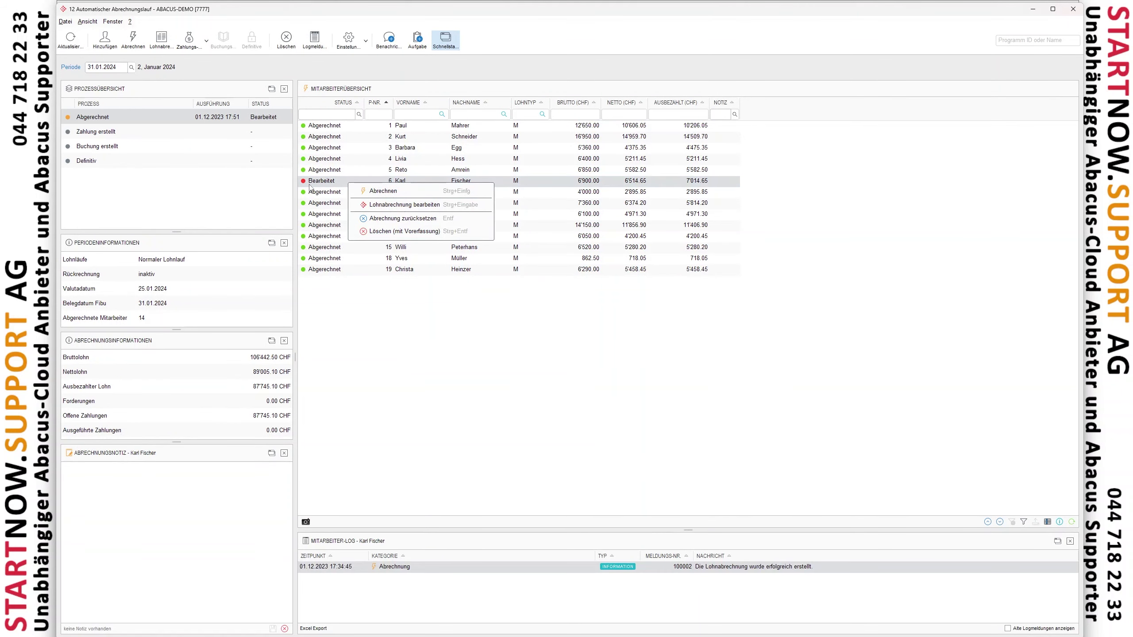
{"action": "key", "text": "Escape"}
{"action": "left_click", "coordinate": [133, 39]}
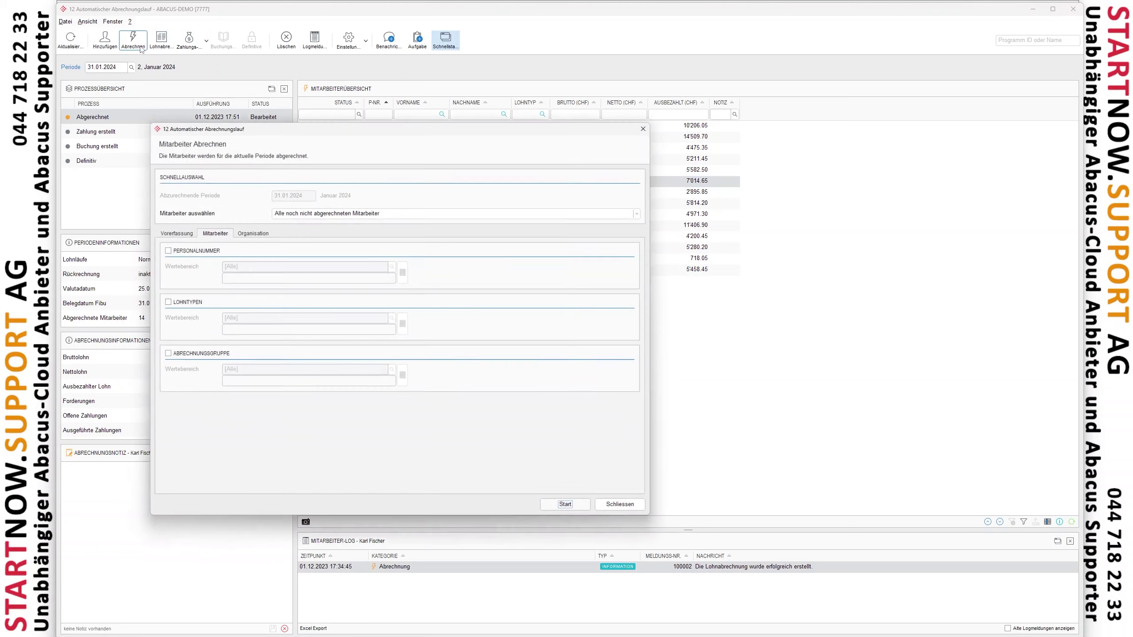
{"action": "left_click", "coordinate": [333, 211]}
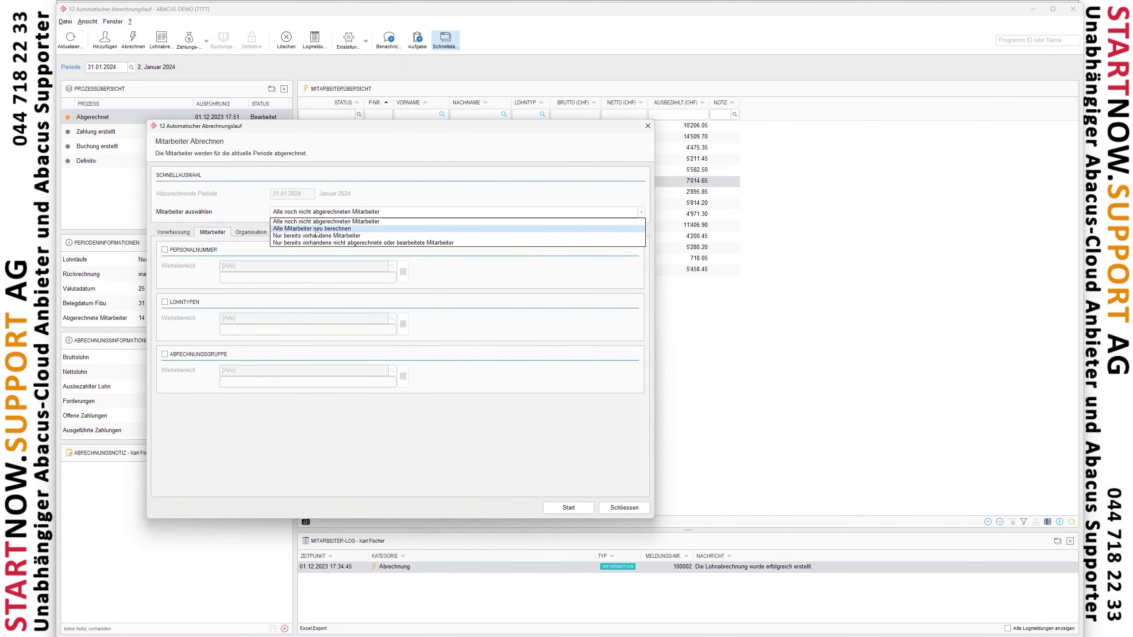
{"action": "left_click", "coordinate": [321, 213]}
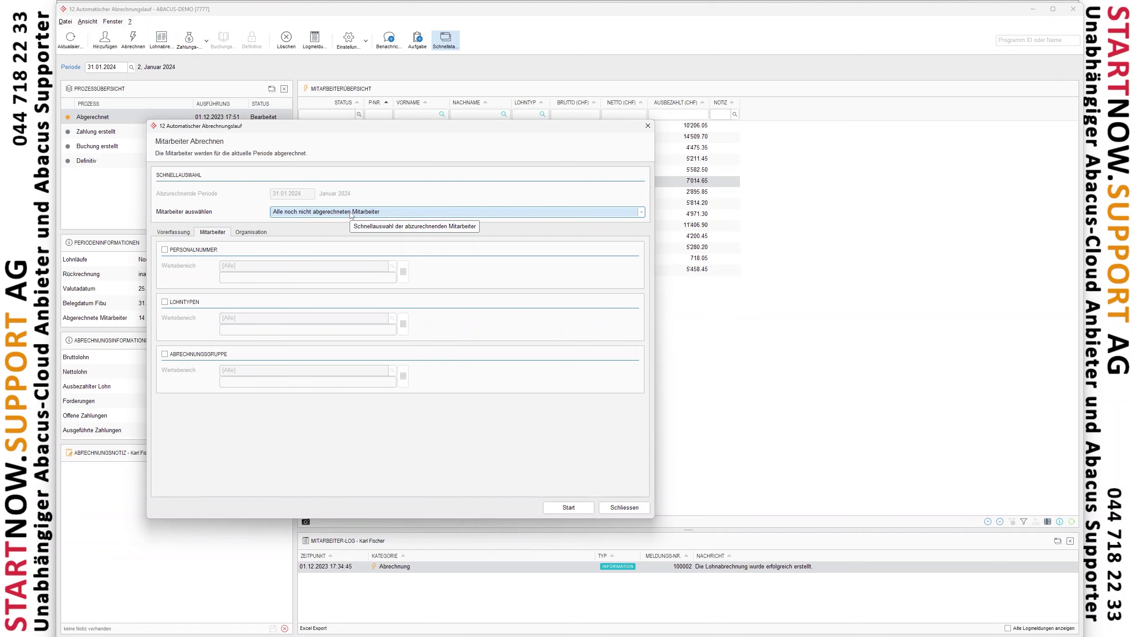
{"action": "left_click", "coordinate": [613, 509]}
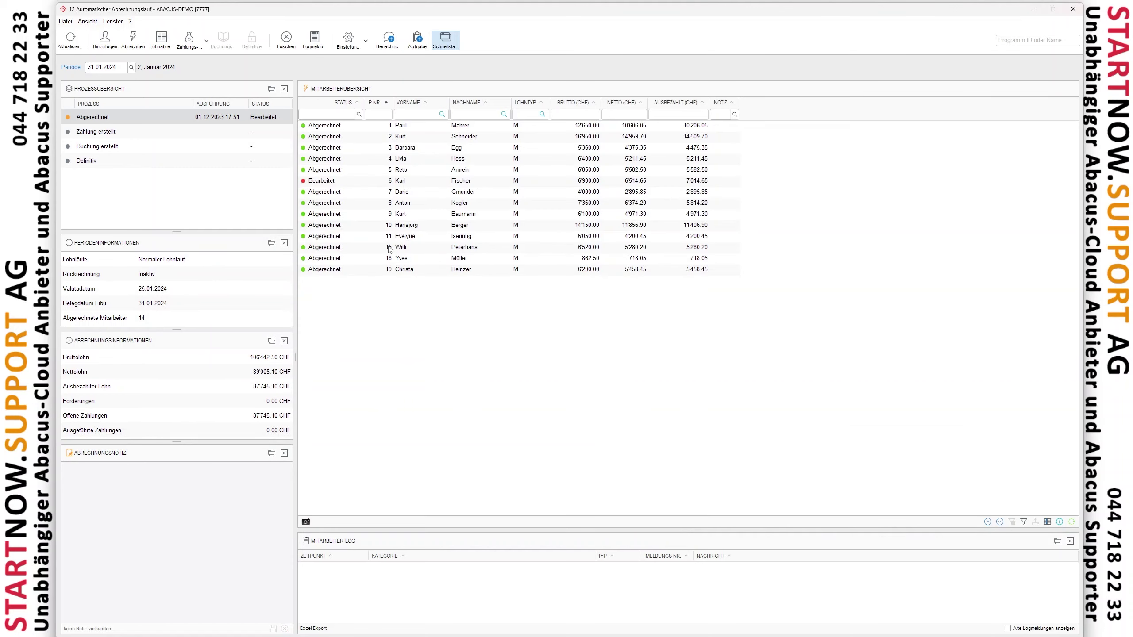
Step: Run Abrechnen for employee 6 only and check that employee's result in the overview
{"action": "right_click", "coordinate": [328, 183]}
{"action": "left_click", "coordinate": [353, 193]}
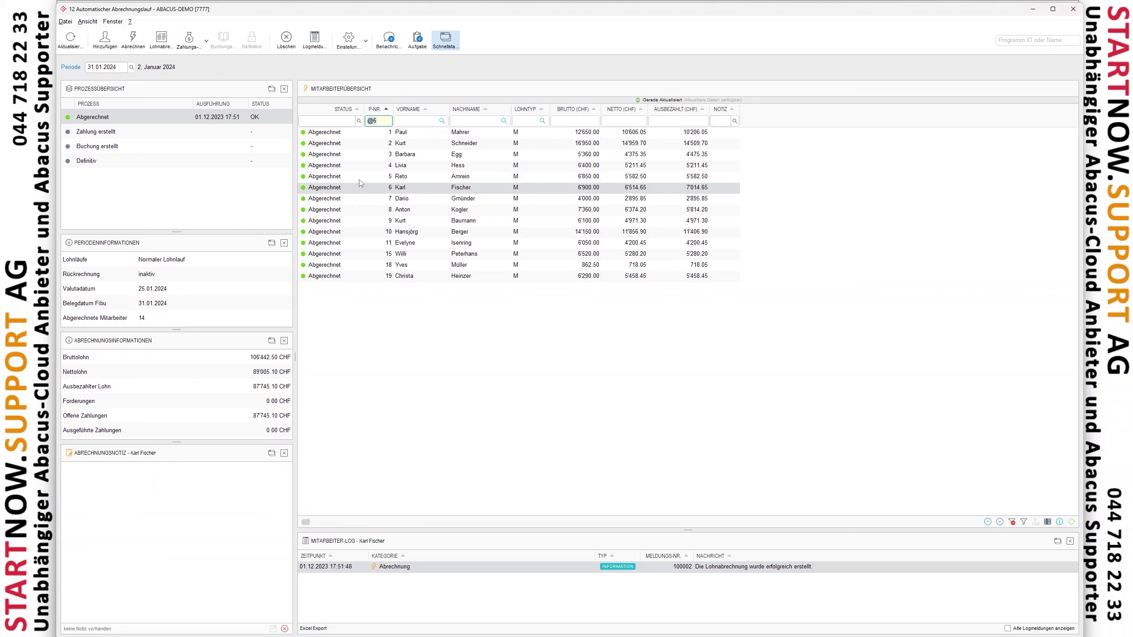
{"action": "left_click", "coordinate": [371, 209]}
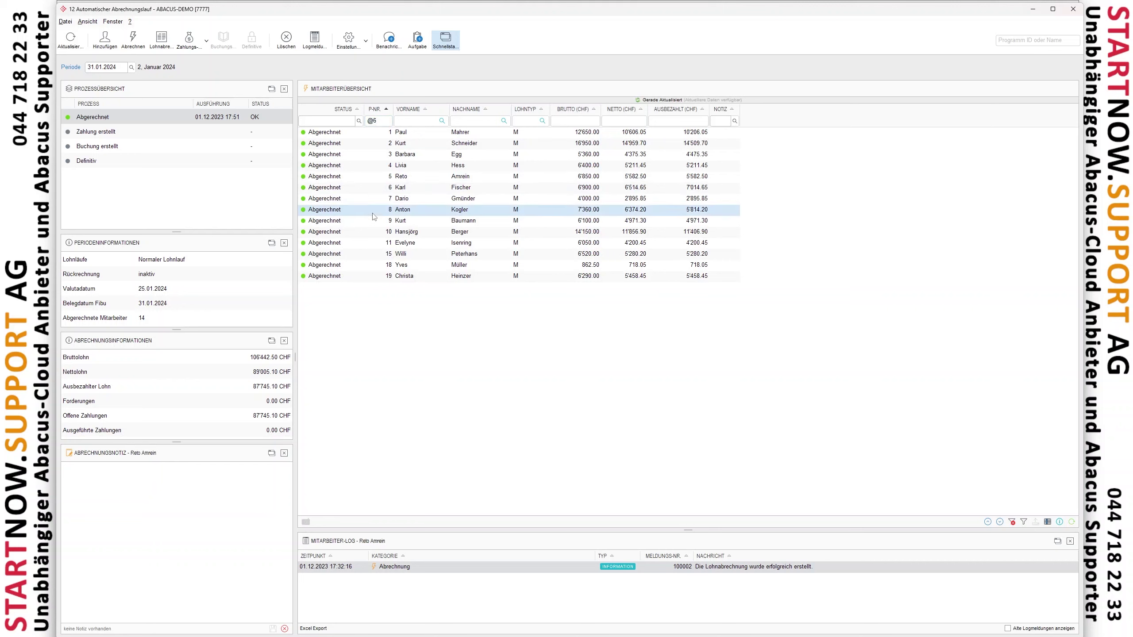
{"action": "left_click", "coordinate": [386, 188]}
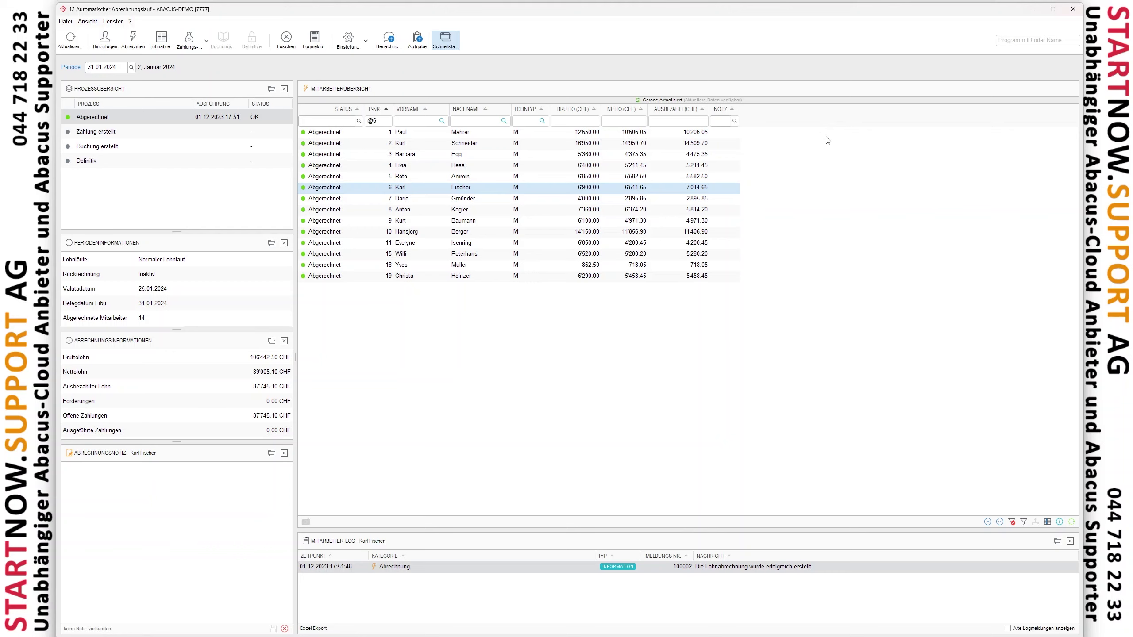
Step: Go through employees 9, 7, 1, 3, 5 and 8 in the Mitarbeiterübersicht to check their status
{"action": "left_click", "coordinate": [350, 220]}
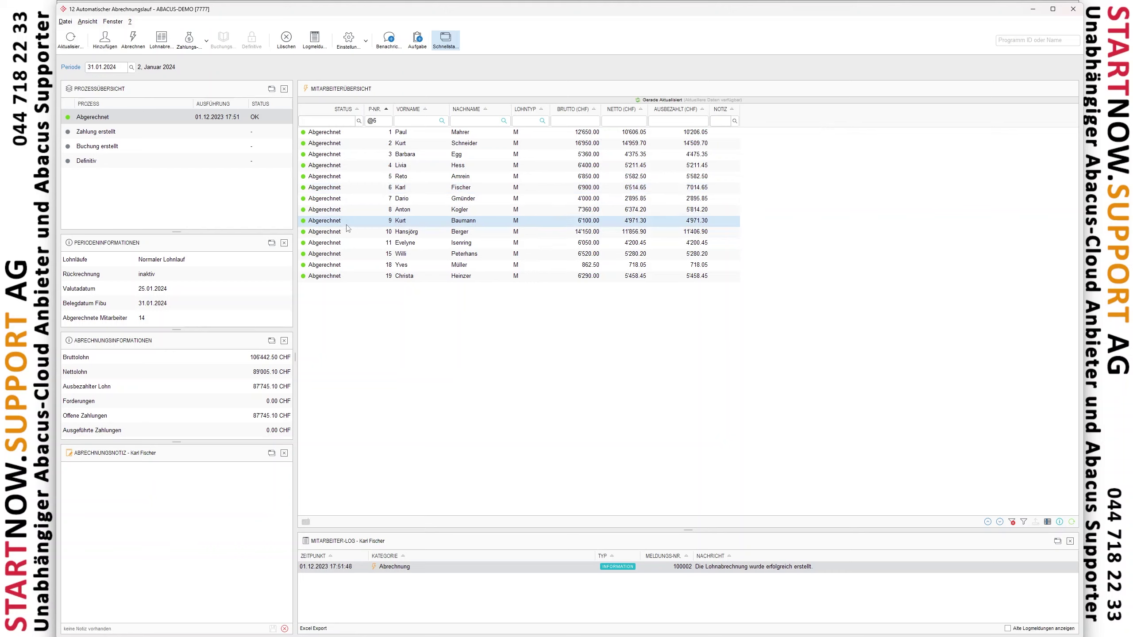
{"action": "left_click", "coordinate": [350, 197]}
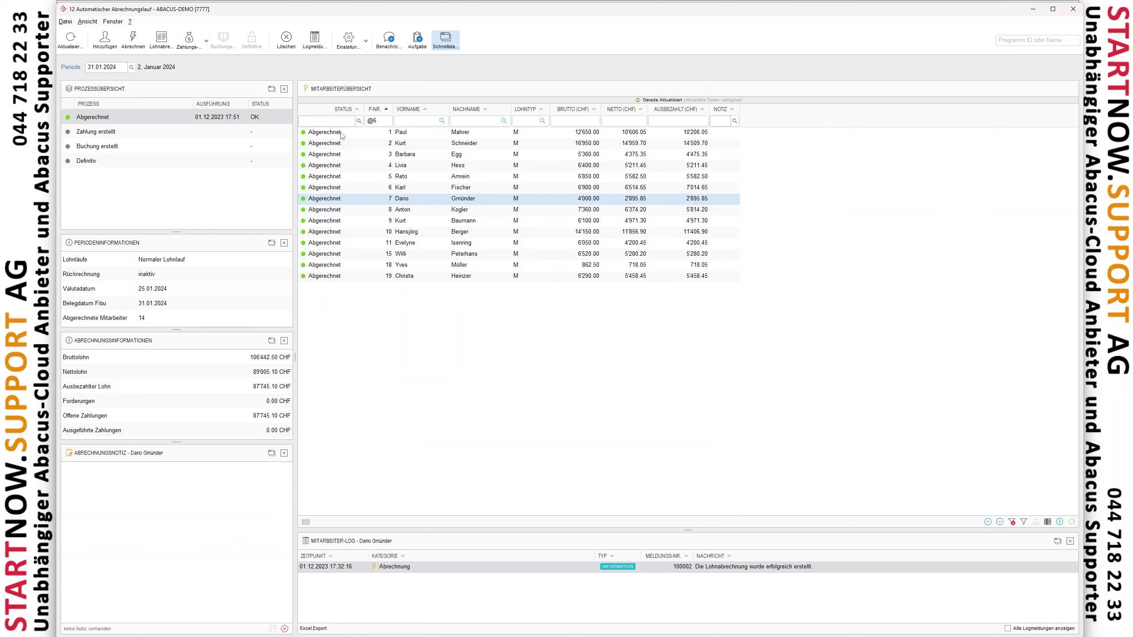
{"action": "left_click", "coordinate": [341, 137]}
{"action": "left_click", "coordinate": [347, 156]}
{"action": "left_click", "coordinate": [345, 177]}
{"action": "left_click", "coordinate": [358, 215]}
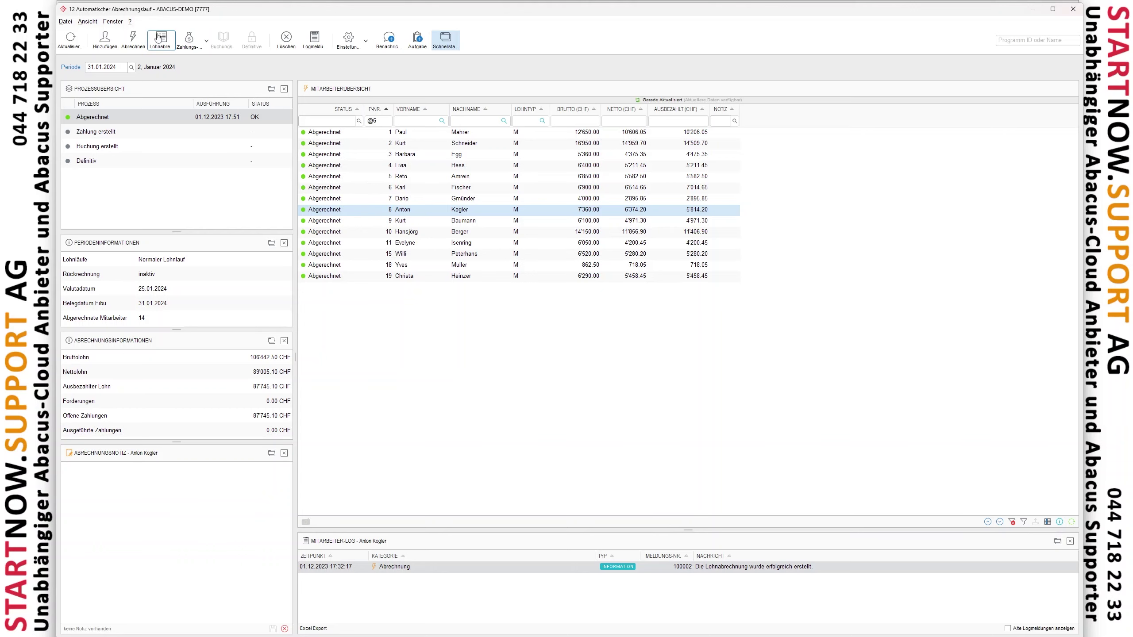
Step: Open Lohnabrechnungen ausgeben for January 2024, remove the Personalnummer restriction, and generate the preview of all employees' statements
{"action": "left_click", "coordinate": [161, 47]}
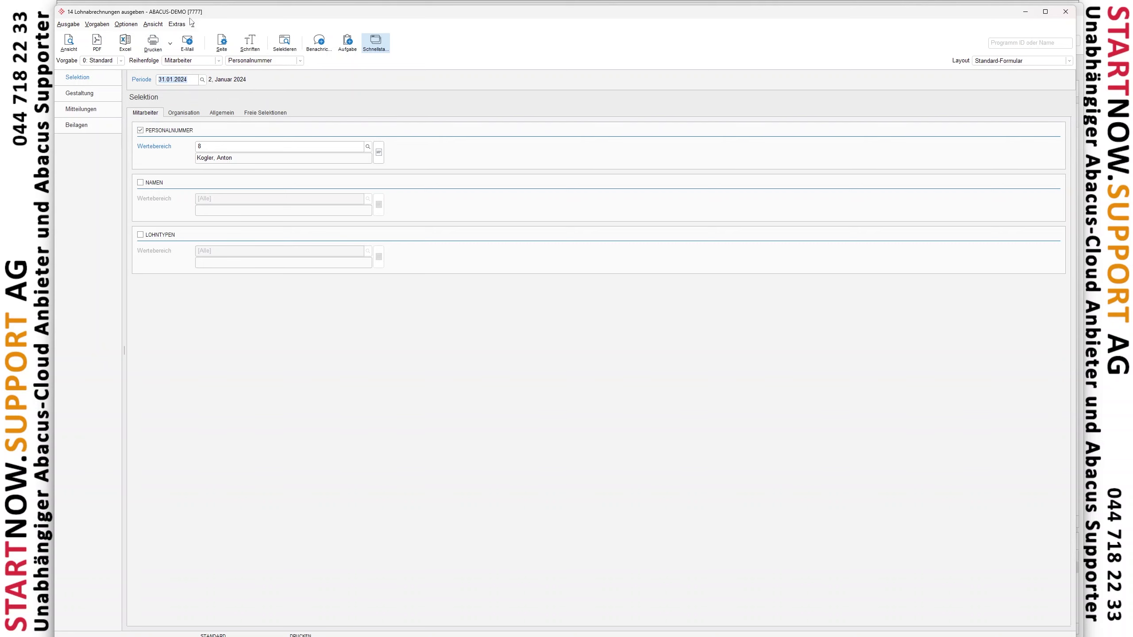
{"action": "left_click_drag", "start_coordinate": [187, 15], "coordinate": [193, 230]}
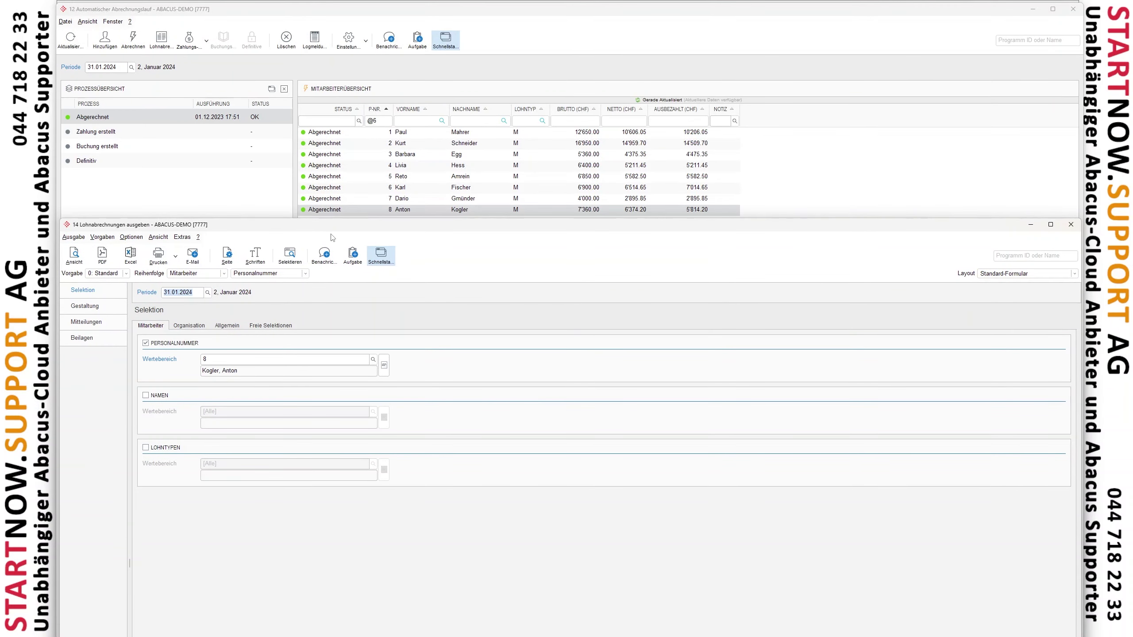
{"action": "left_click", "coordinate": [145, 342]}
{"action": "left_click_drag", "start_coordinate": [197, 228], "coordinate": [196, 30]}
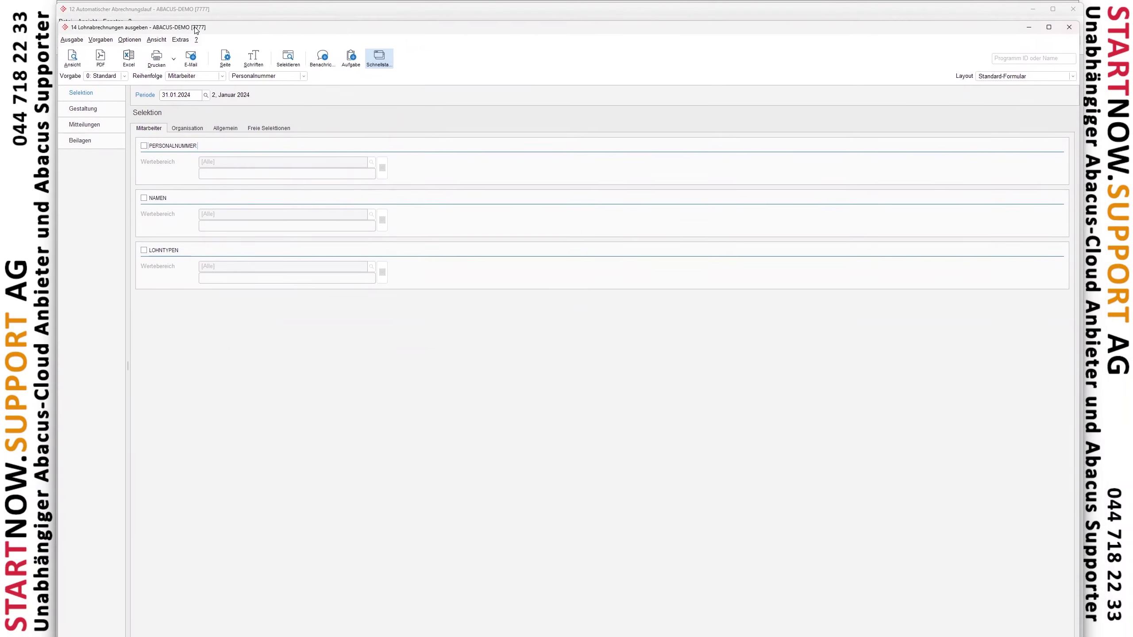
{"action": "left_click", "coordinate": [72, 57]}
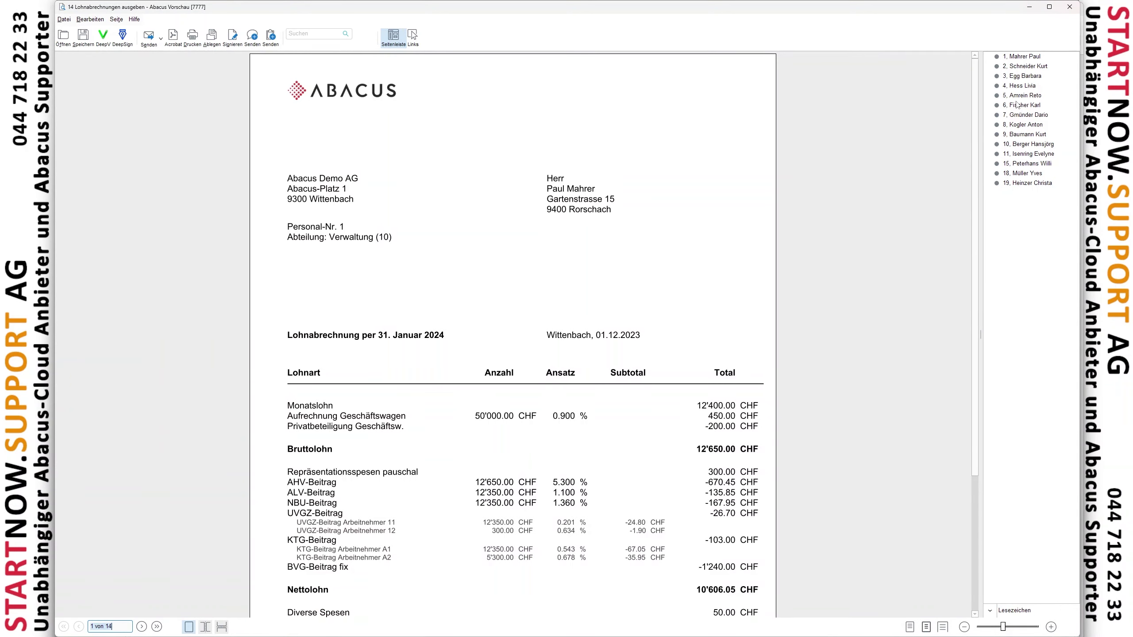
Step: Examine the previewed January 2024 statements of employees 6, 8, 11 and 4
{"action": "left_click", "coordinate": [1016, 105]}
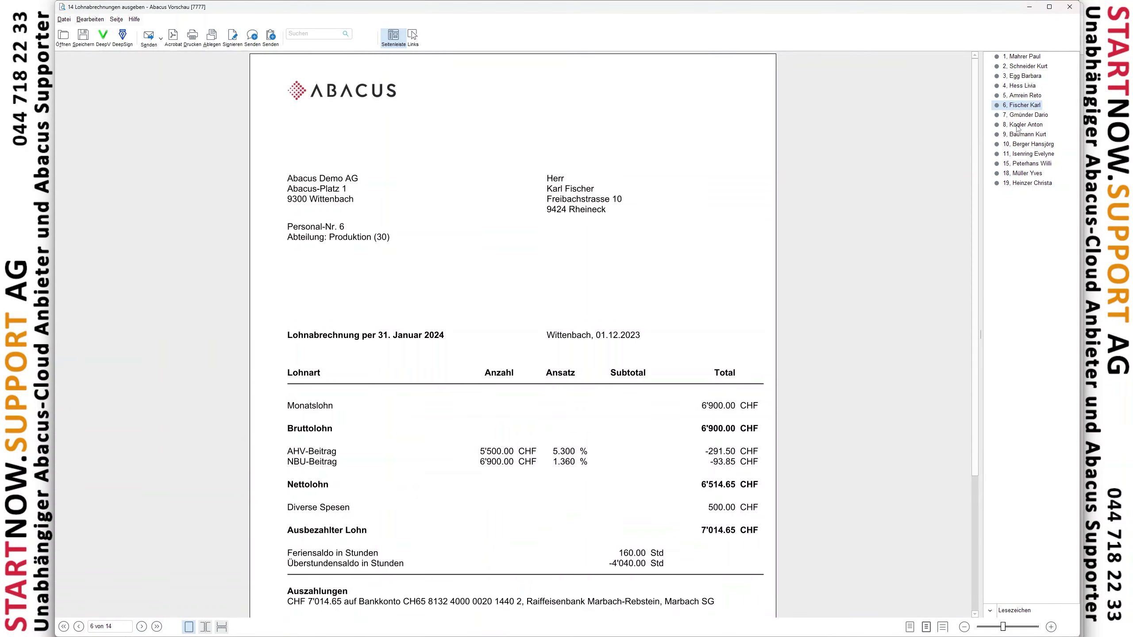
{"action": "left_click", "coordinate": [1021, 124]}
{"action": "left_click", "coordinate": [1021, 153]}
{"action": "left_click", "coordinate": [1020, 125]}
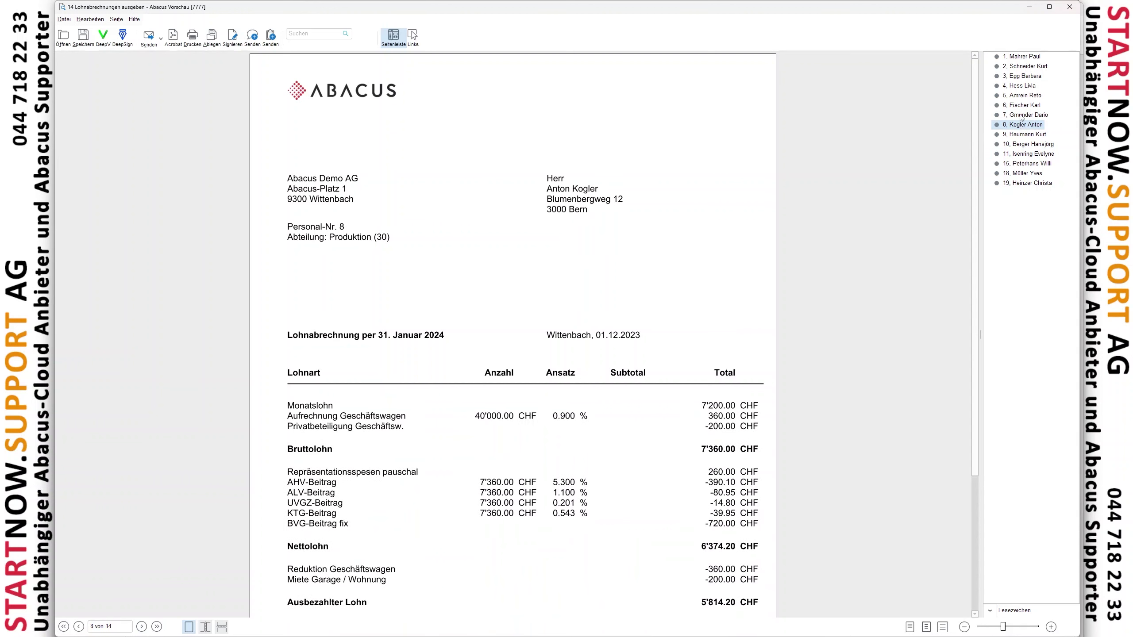
{"action": "left_click", "coordinate": [1020, 86]}
{"action": "left_click_drag", "start_coordinate": [974, 89], "coordinate": [975, 208]}
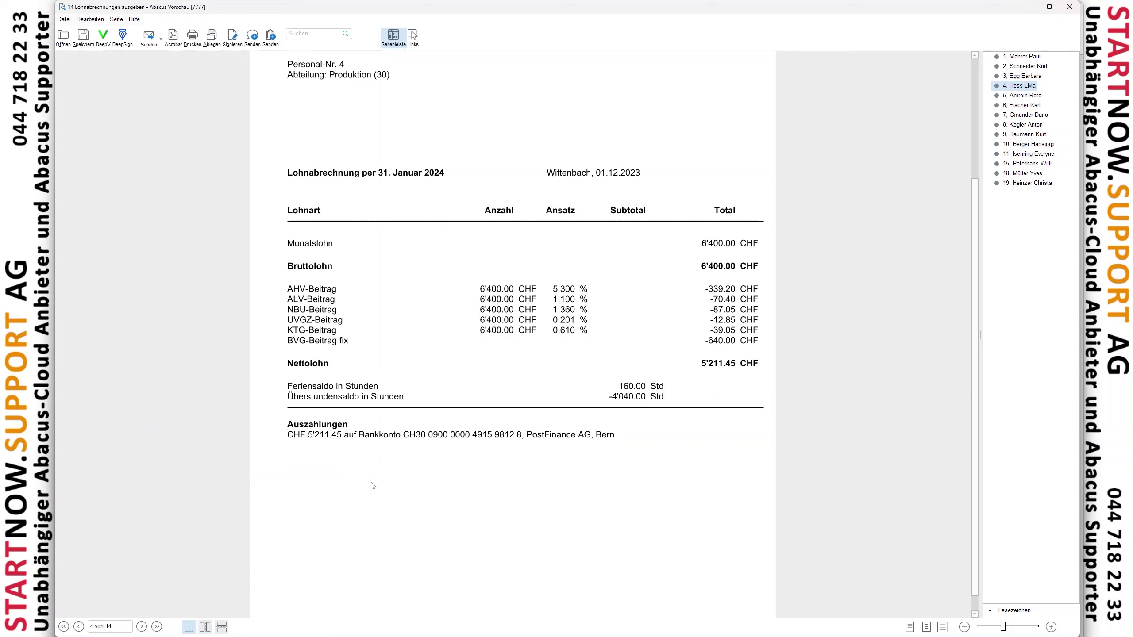
Step: Examine the previewed January 2024 statements of employees 4 and 1, and close the preview and the Lohnabrechnungen ausgeben program
{"action": "left_click_drag", "start_coordinate": [279, 405], "coordinate": [647, 475]}
{"action": "left_click_drag", "start_coordinate": [276, 405], "coordinate": [636, 472]}
{"action": "key", "text": "Home"}
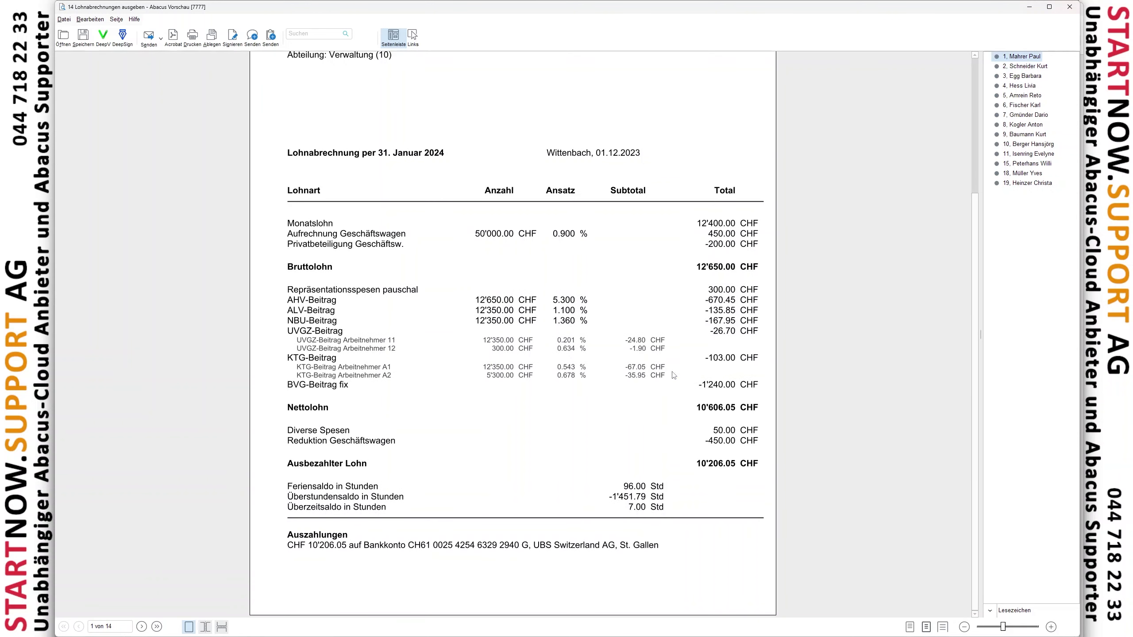
{"action": "scroll", "coordinate": [975, 223], "scroll_direction": "up", "scroll_amount": 4}
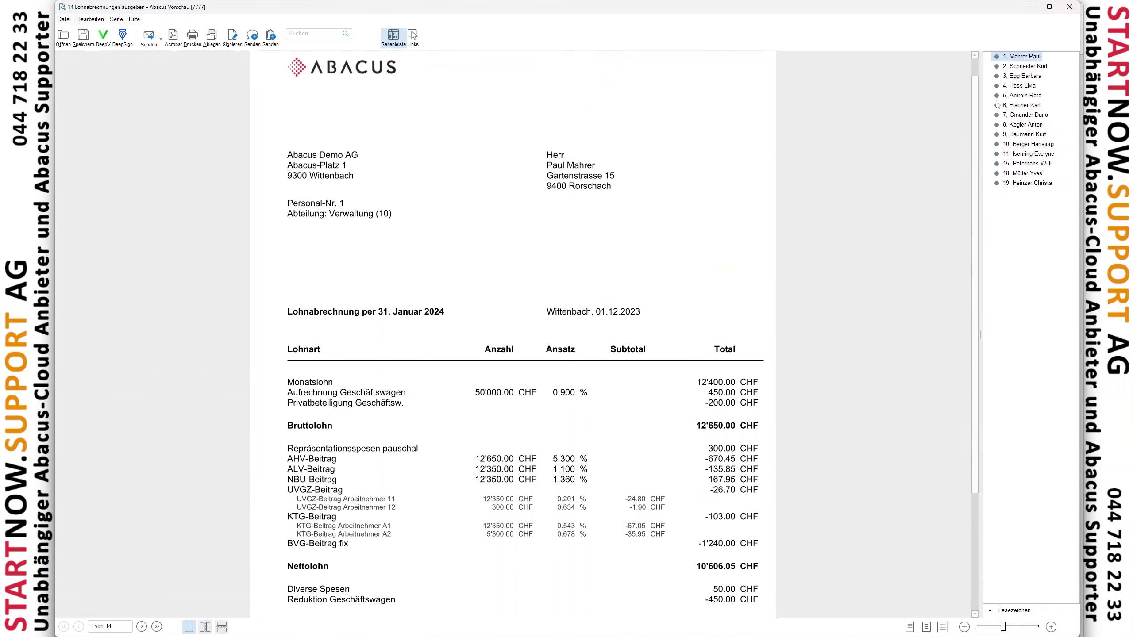
{"action": "left_click", "coordinate": [1069, 7]}
{"action": "left_click", "coordinate": [1067, 28]}
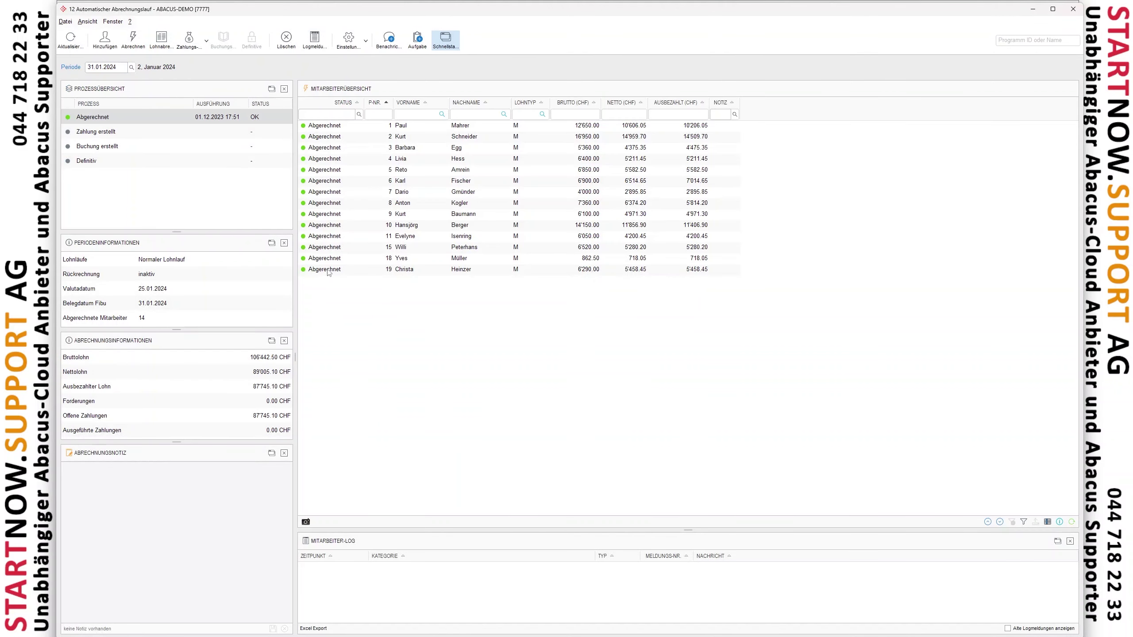
Step: Leave the Automatischer Abrechnungslauf, open the Personalstamm (L31) from the favourites, and select employee 1
{"action": "left_click", "coordinate": [383, 184]}
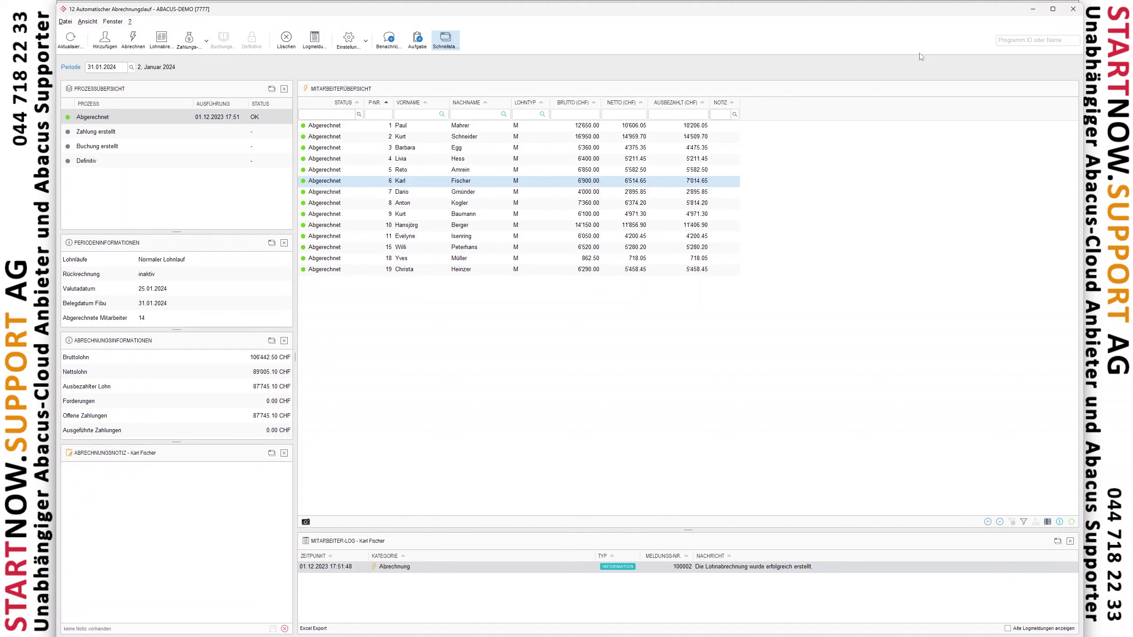
{"action": "left_click", "coordinate": [1021, 40]}
{"action": "left_click", "coordinate": [1033, 10]}
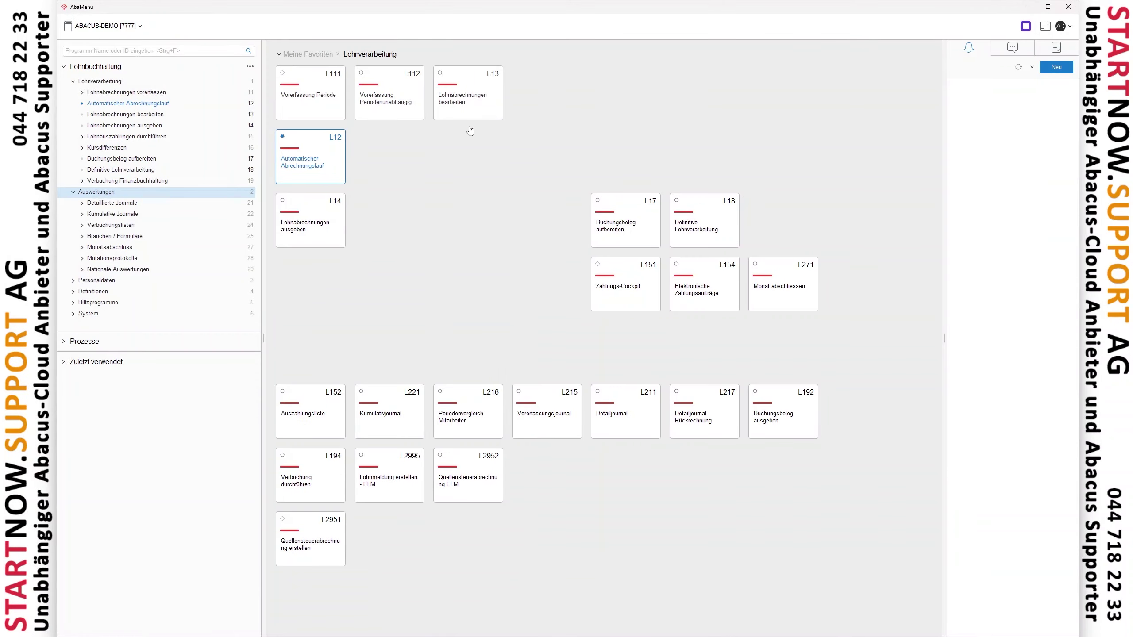
{"action": "left_click", "coordinate": [307, 56]}
{"action": "left_click", "coordinate": [308, 142]}
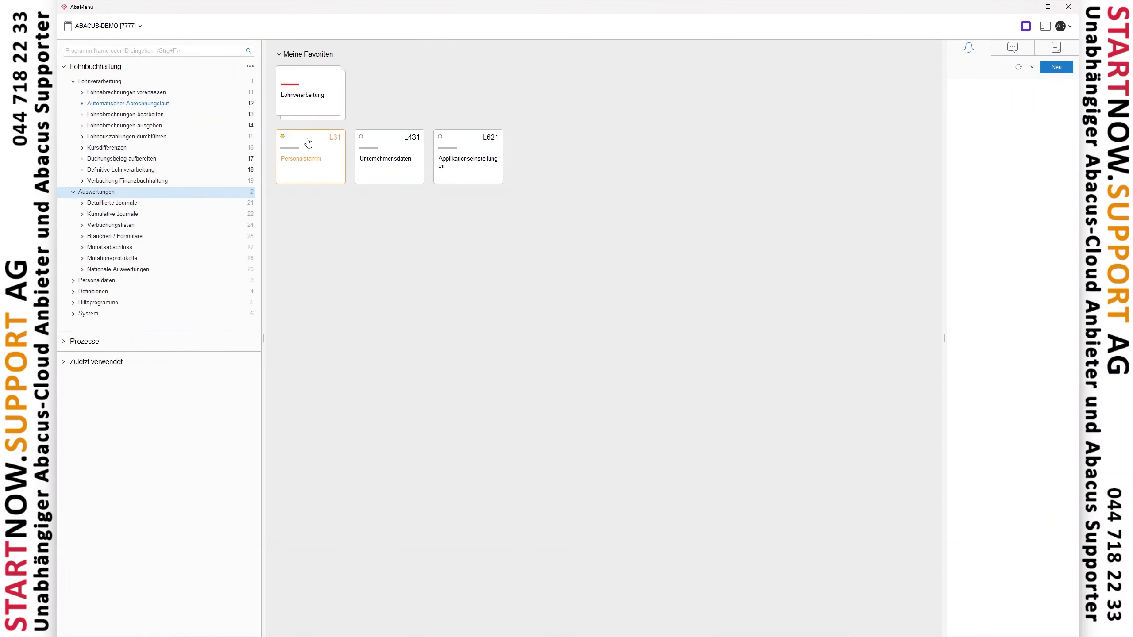
{"action": "left_click", "coordinate": [179, 251]}
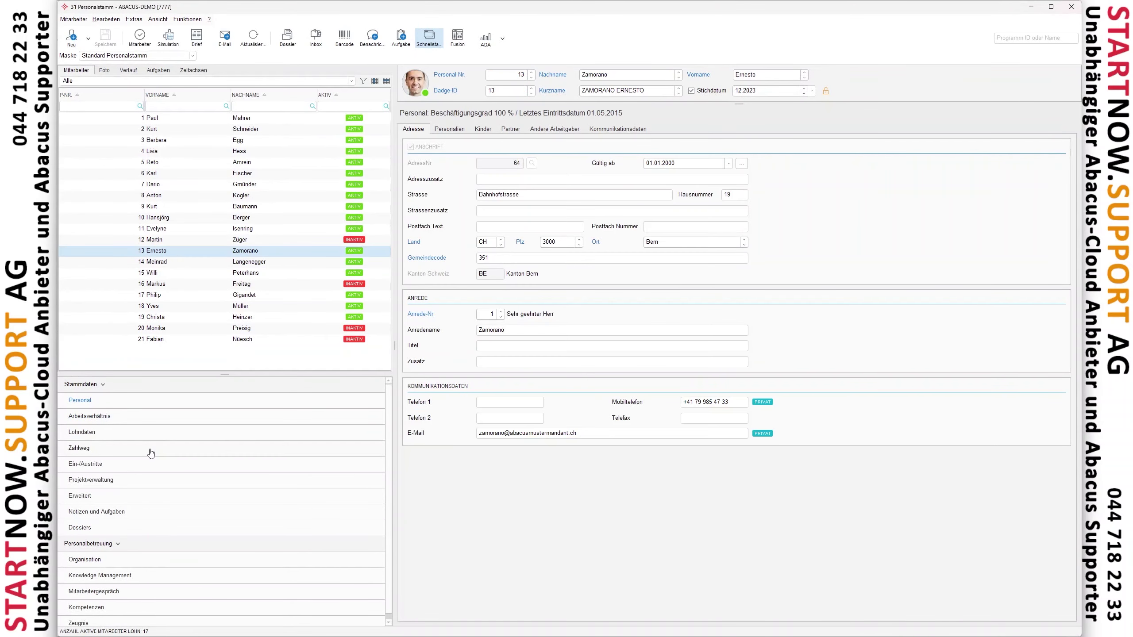
{"action": "left_click", "coordinate": [188, 120]}
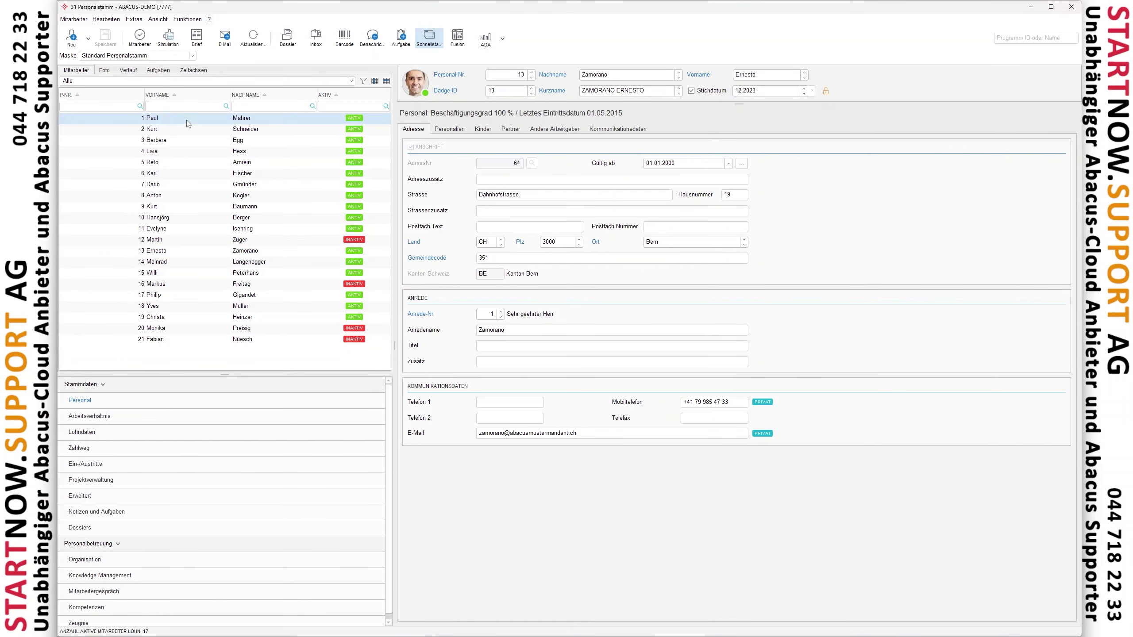
Step: Enter "test" as the Abrechnungsnotiz in employee 1's Notizen und Aufgaben, and close the Personalstamm
{"action": "left_click", "coordinate": [86, 513]}
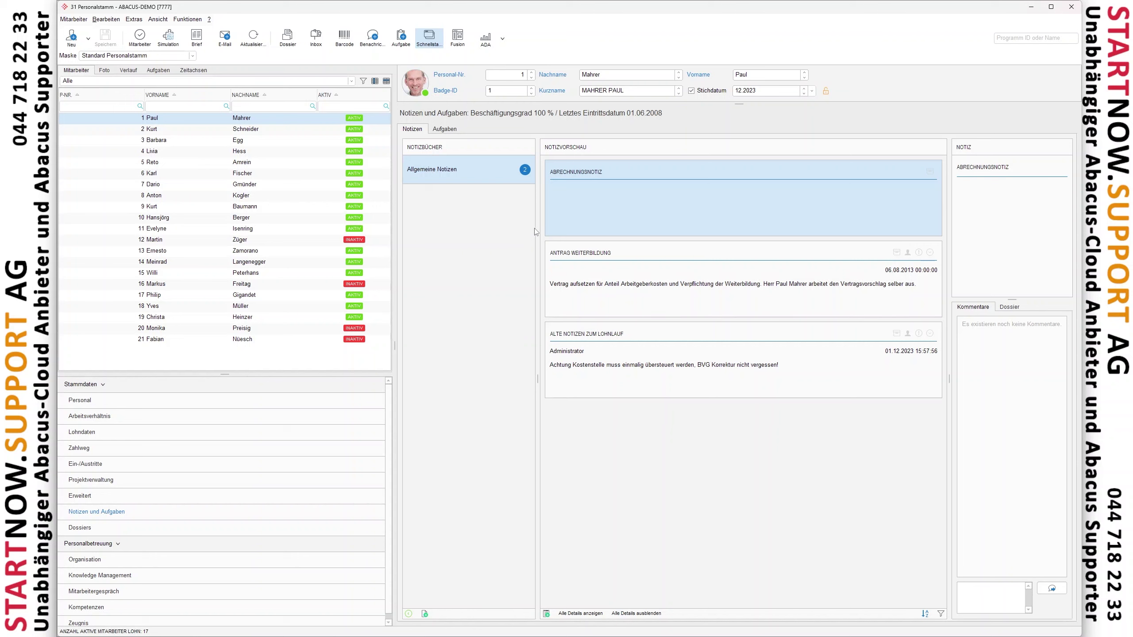
{"action": "double_click", "coordinate": [624, 211]}
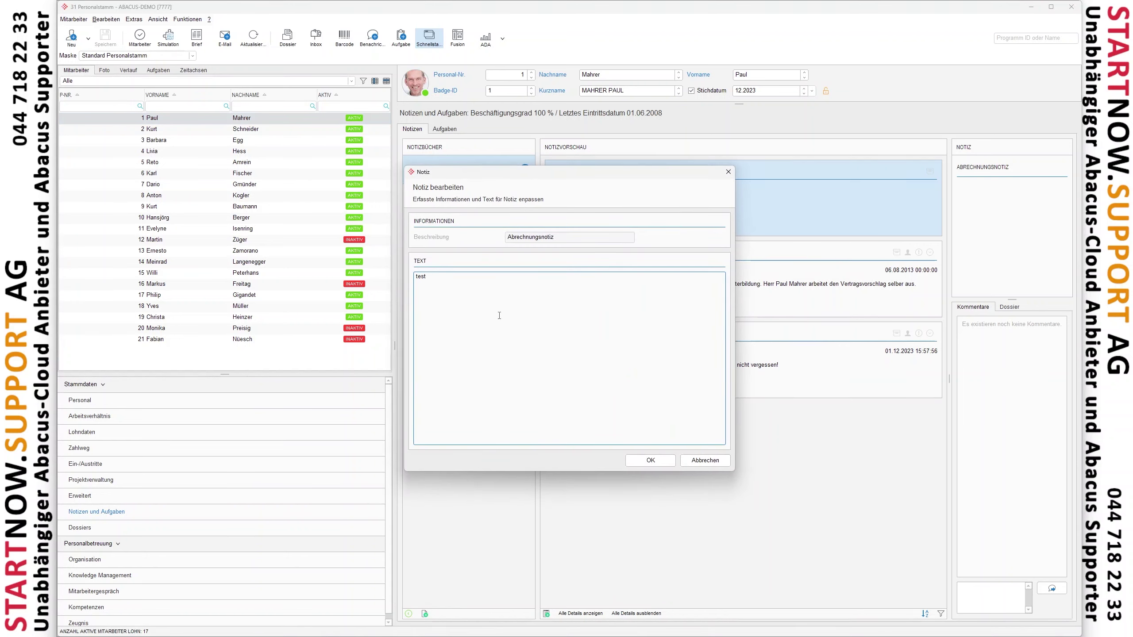
{"action": "left_click", "coordinate": [649, 460]}
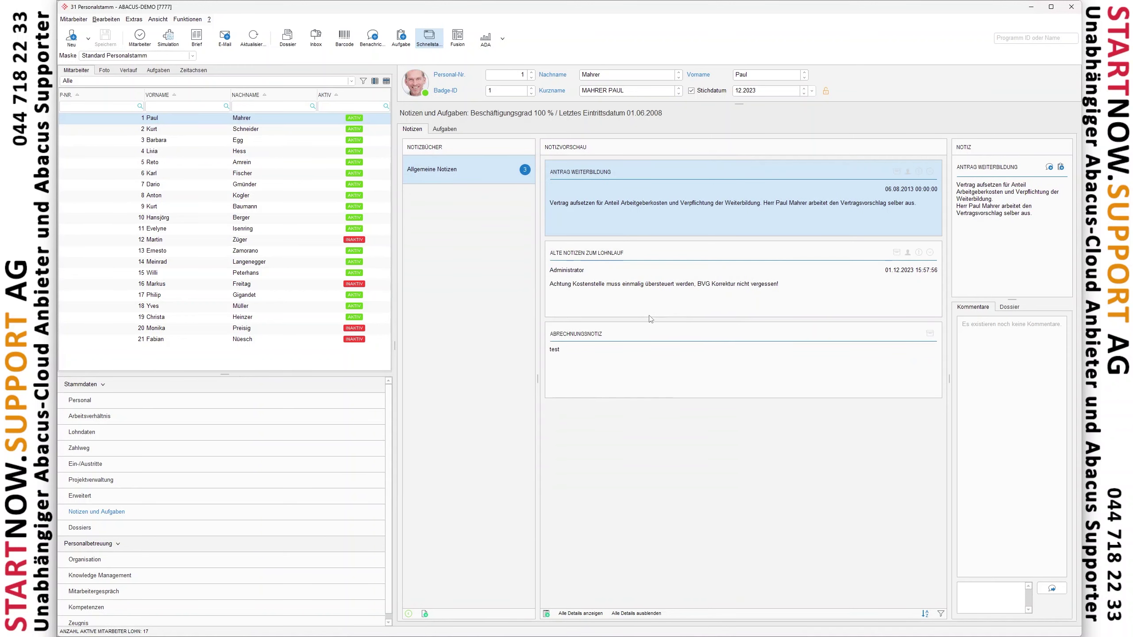
{"action": "left_click", "coordinate": [1070, 7]}
Step: Close and reopen the Automatischer Abrechnungslauf (L12) and load the January 2024 period
{"action": "left_click", "coordinate": [315, 94]}
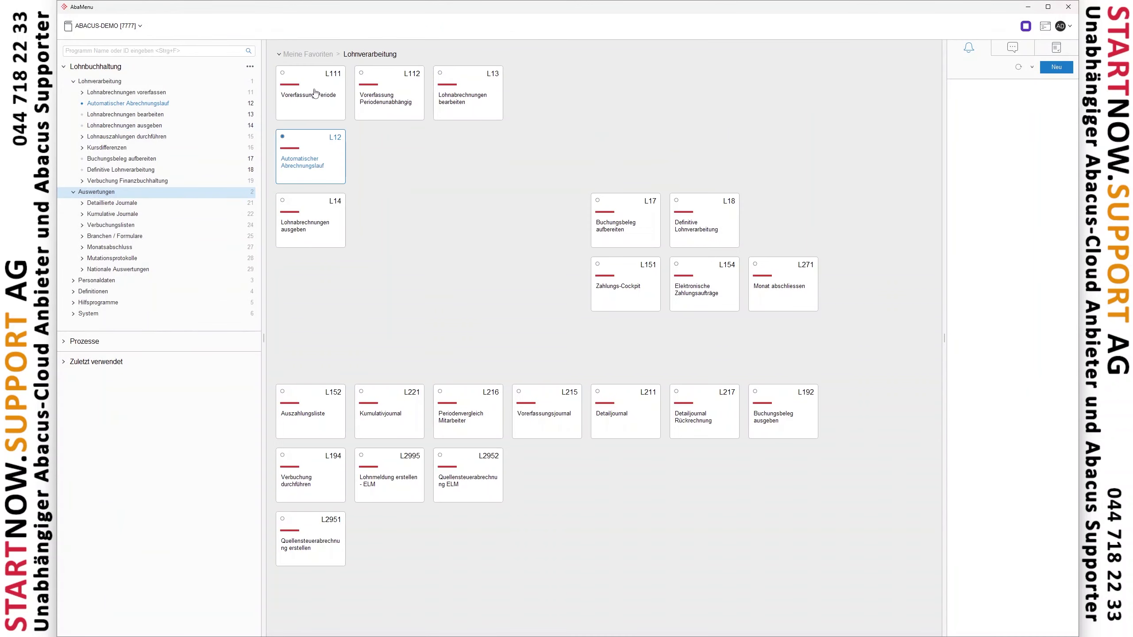
{"action": "left_click", "coordinate": [321, 171]}
{"action": "left_click", "coordinate": [1073, 9]}
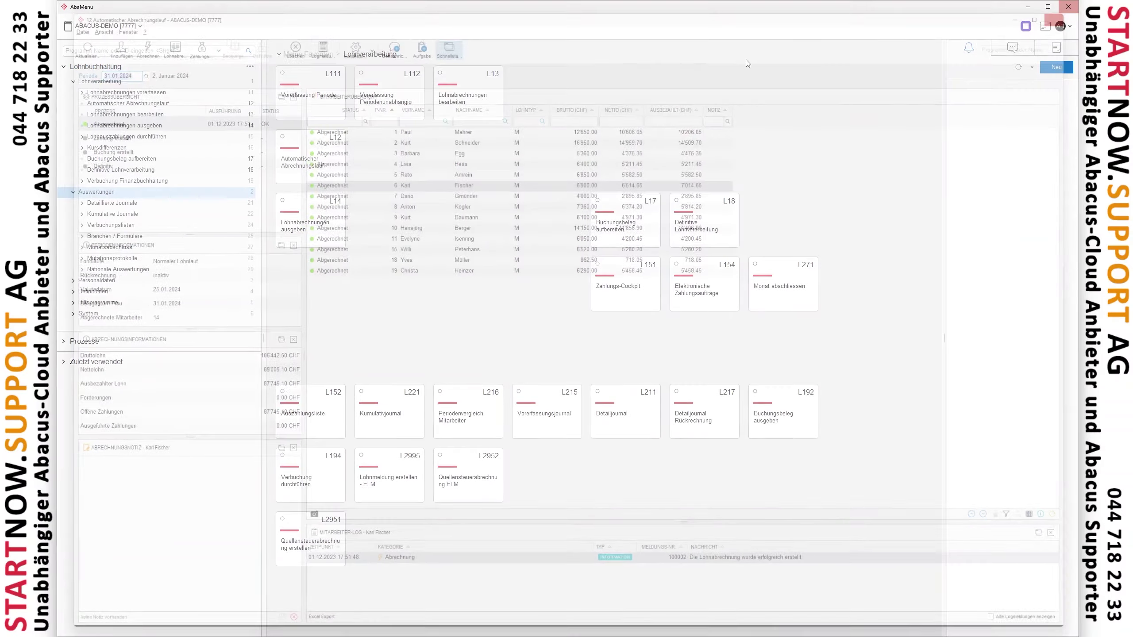
{"action": "left_click", "coordinate": [325, 143]}
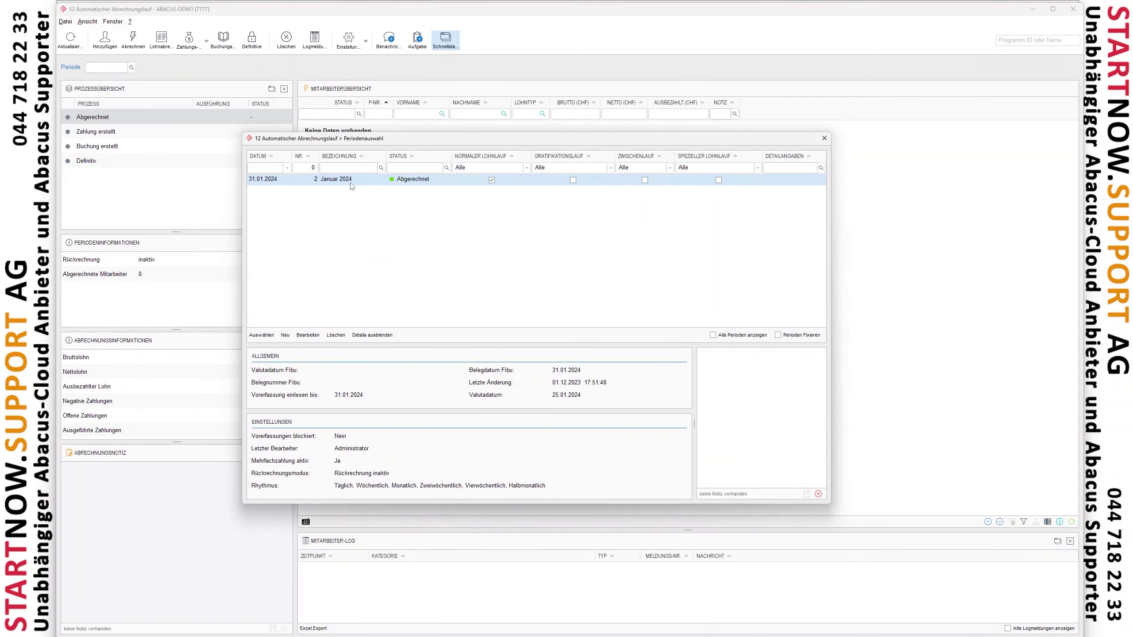
{"action": "double_click", "coordinate": [351, 183]}
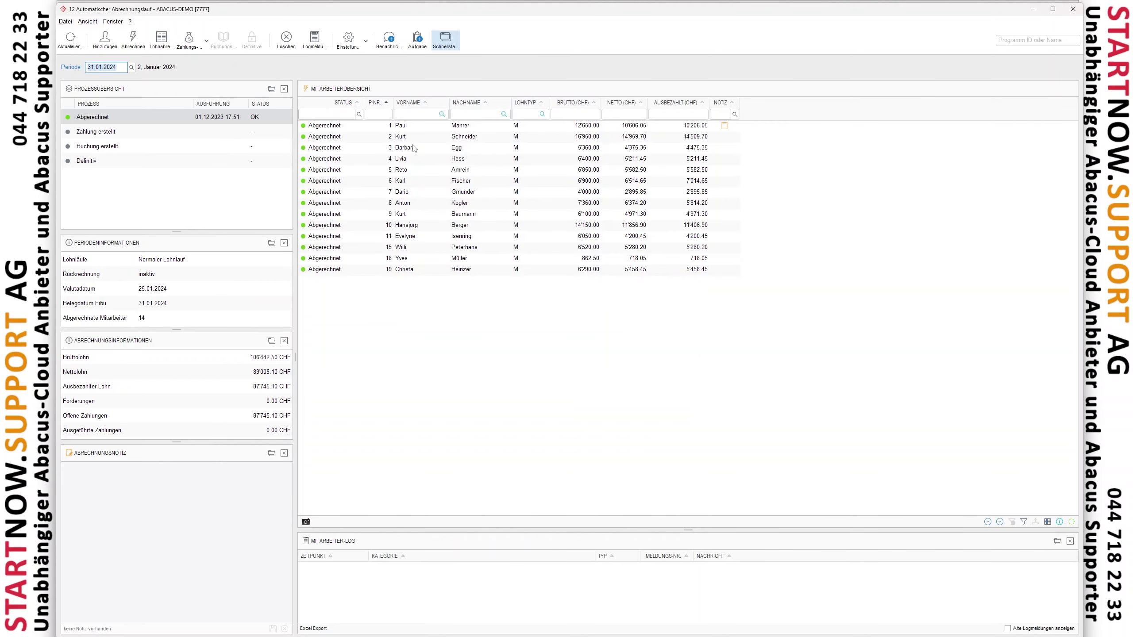
Step: Check the Abrechnungsnotiz of employee 1 in the Abrechnungslauf and its marker in the Mitarbeiterübersicht
{"action": "left_click", "coordinate": [418, 128]}
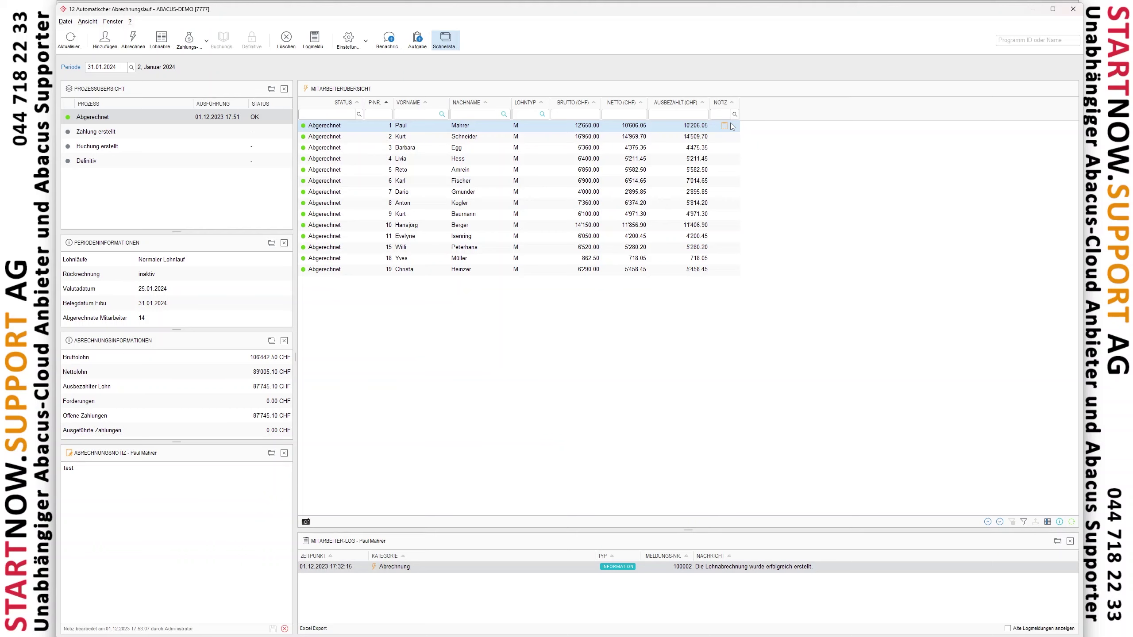
{"action": "key", "text": "shift+Home"}
{"action": "left_click", "coordinate": [94, 486]}
{"action": "left_click_drag", "start_coordinate": [99, 481], "coordinate": [66, 464]}
{"action": "left_click", "coordinate": [81, 473]}
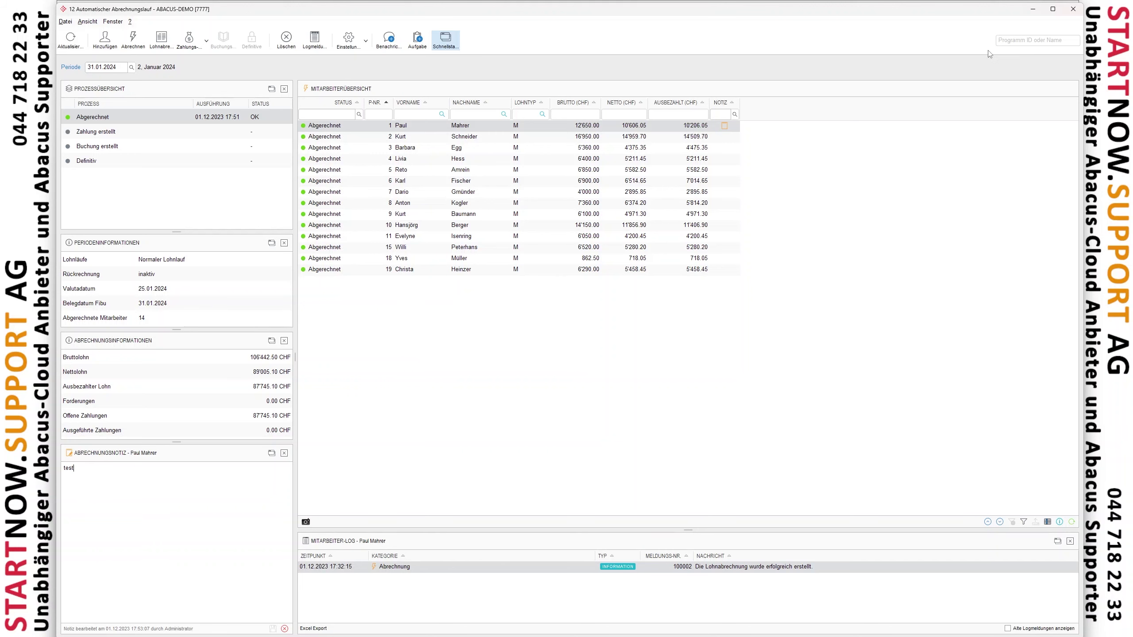
Step: Inspect employee 1's Abrechnungsnotiz under Notizen und Aufgaben in the Personalstamm, cancel the note editor, and close the program
{"action": "left_click", "coordinate": [1033, 9]}
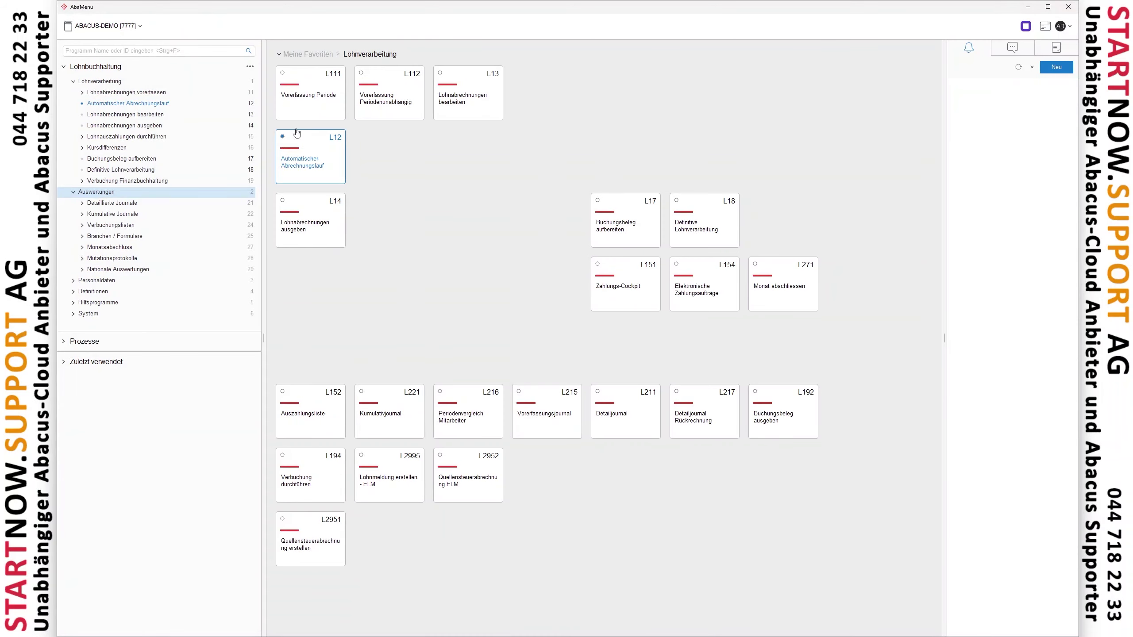
{"action": "left_click", "coordinate": [308, 54]}
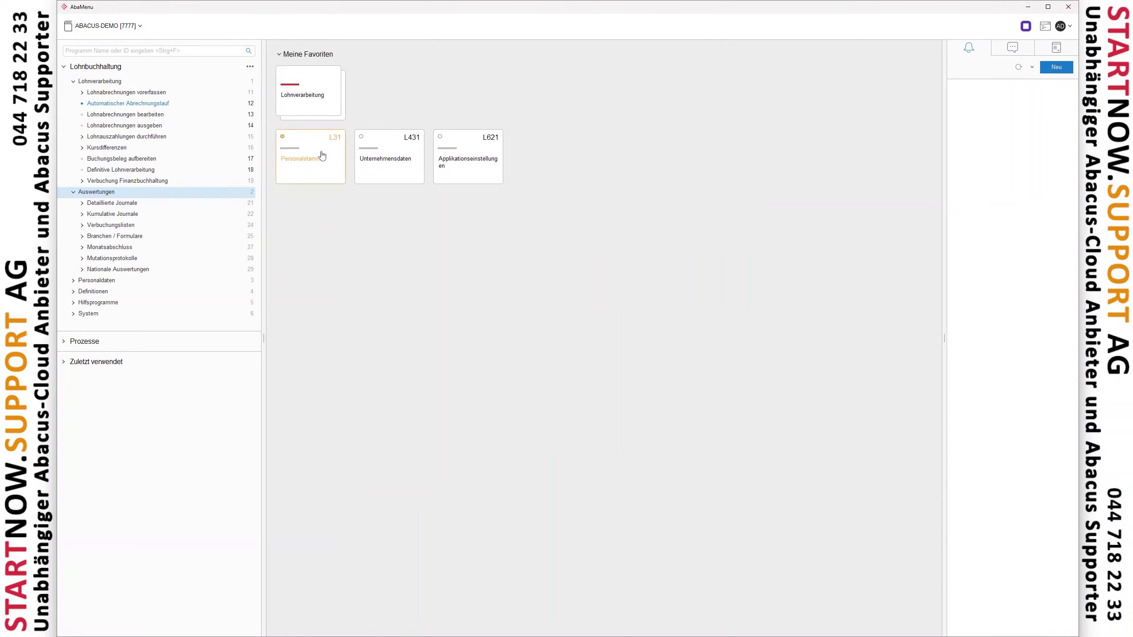
{"action": "left_click", "coordinate": [321, 155]}
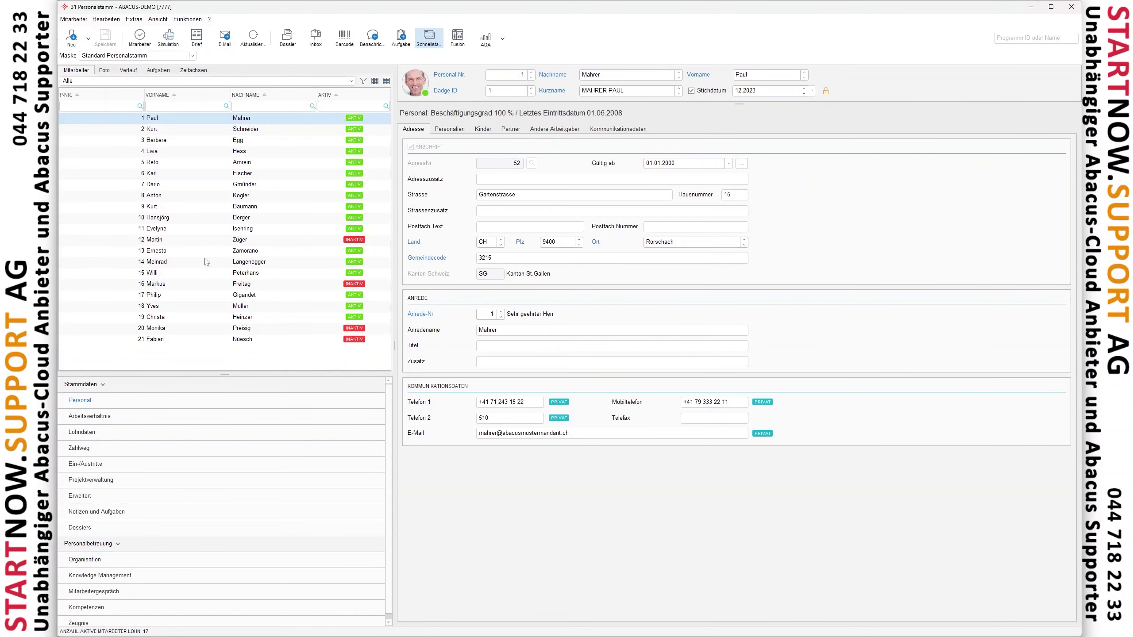
{"action": "left_click", "coordinate": [85, 517]}
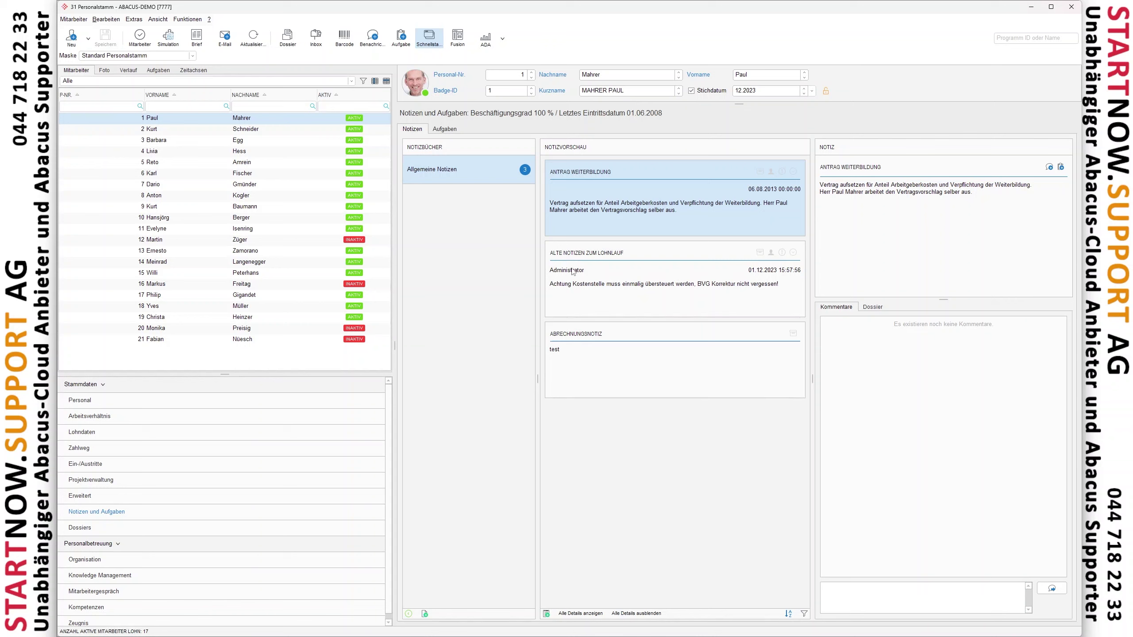
{"action": "left_click", "coordinate": [574, 364]}
{"action": "double_click", "coordinate": [574, 364]}
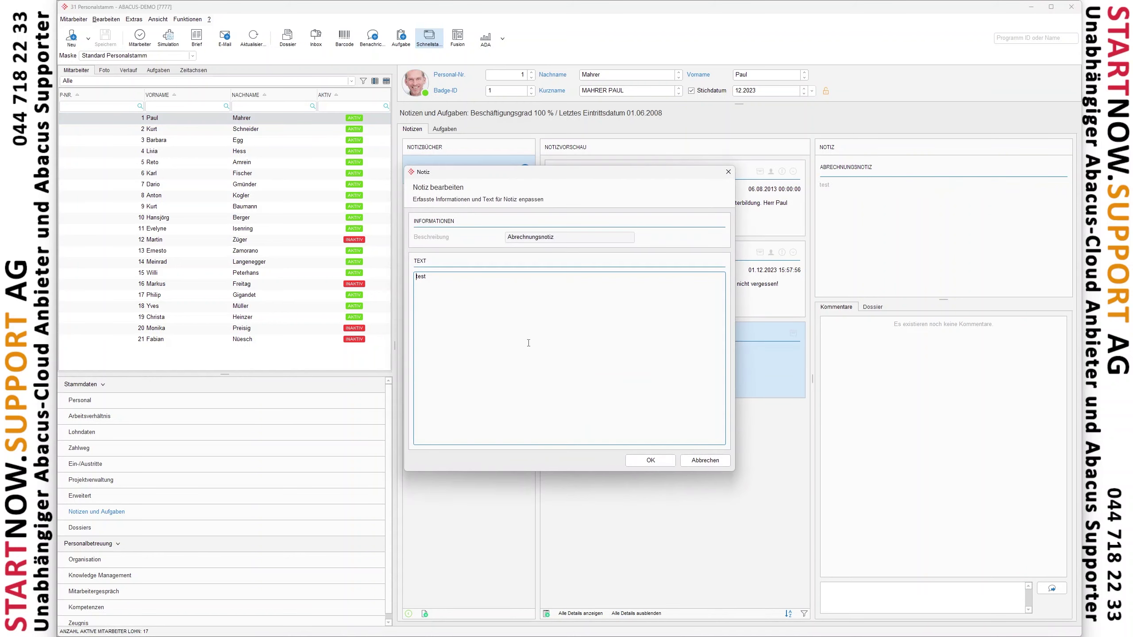
{"action": "left_click_drag", "start_coordinate": [435, 288], "coordinate": [408, 278]}
{"action": "left_click", "coordinate": [705, 461]}
{"action": "left_click", "coordinate": [1071, 10]}
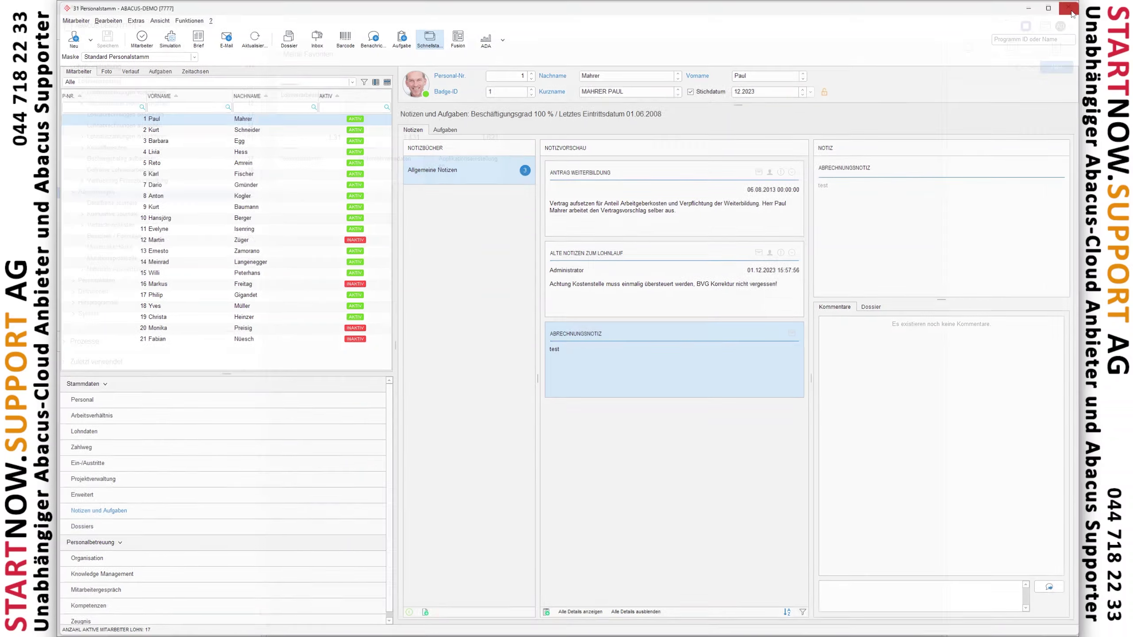
Step: Return to the Automatischer Abrechnungslauf and compare the Abrechnungsnotiz of employees 2 and 1
{"action": "left_click", "coordinate": [313, 112]}
{"action": "left_click", "coordinate": [316, 172]}
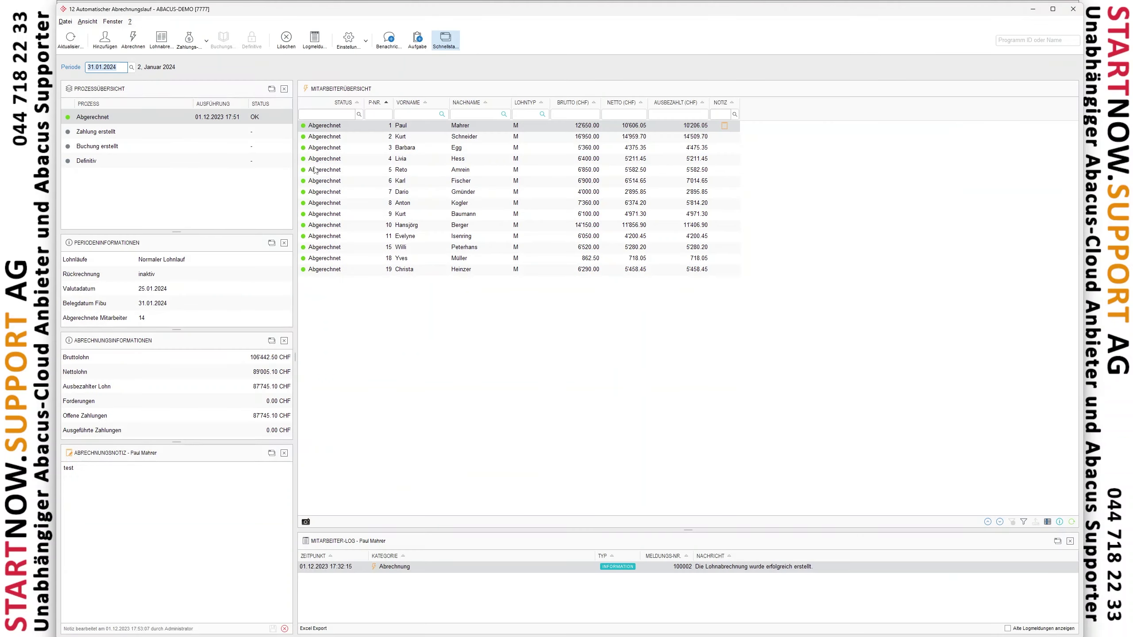
{"action": "left_click", "coordinate": [400, 136]}
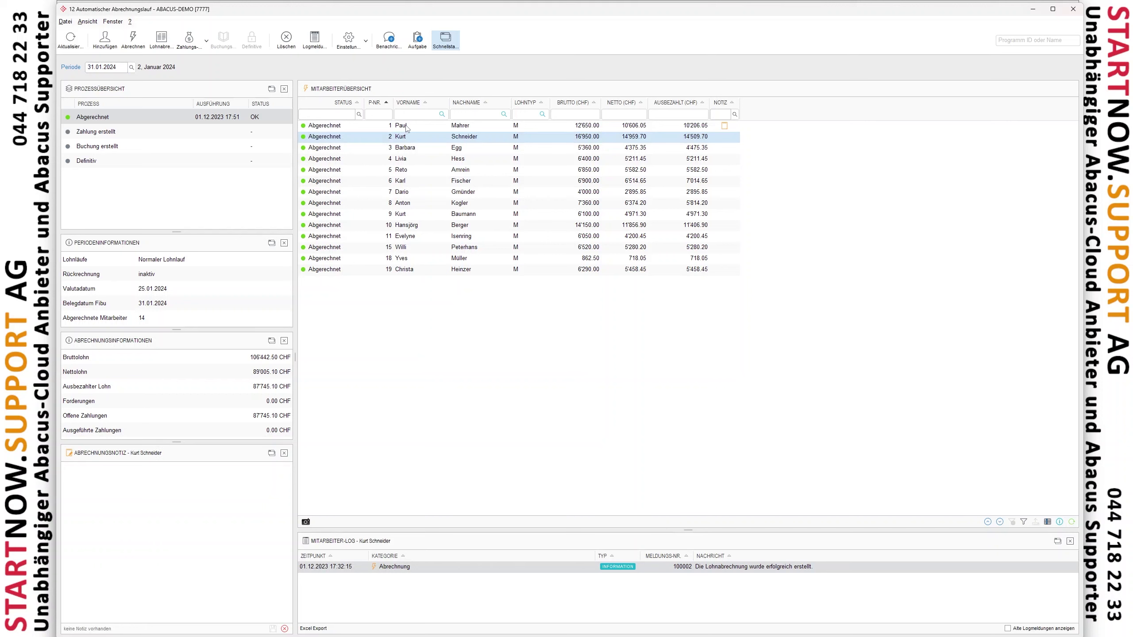
{"action": "left_click", "coordinate": [407, 126]}
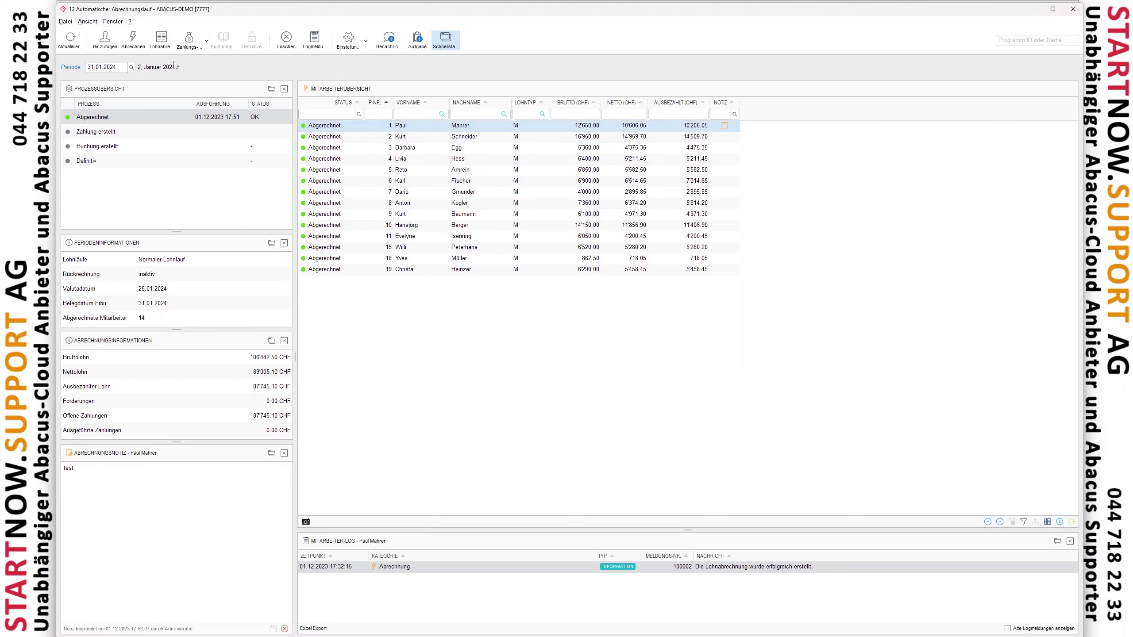
Step: Open the Zahlungs-Cockpit for January 2024 and go through the entries and statuses under Offene Zahlungen
{"action": "left_click", "coordinate": [192, 40]}
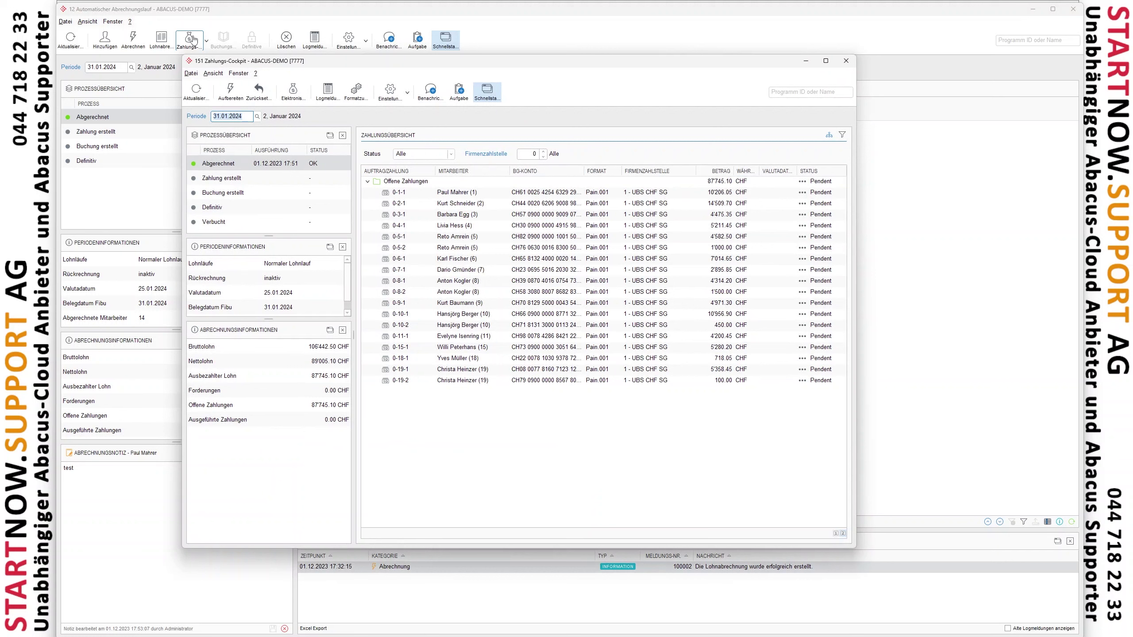
{"action": "left_click", "coordinate": [527, 215]}
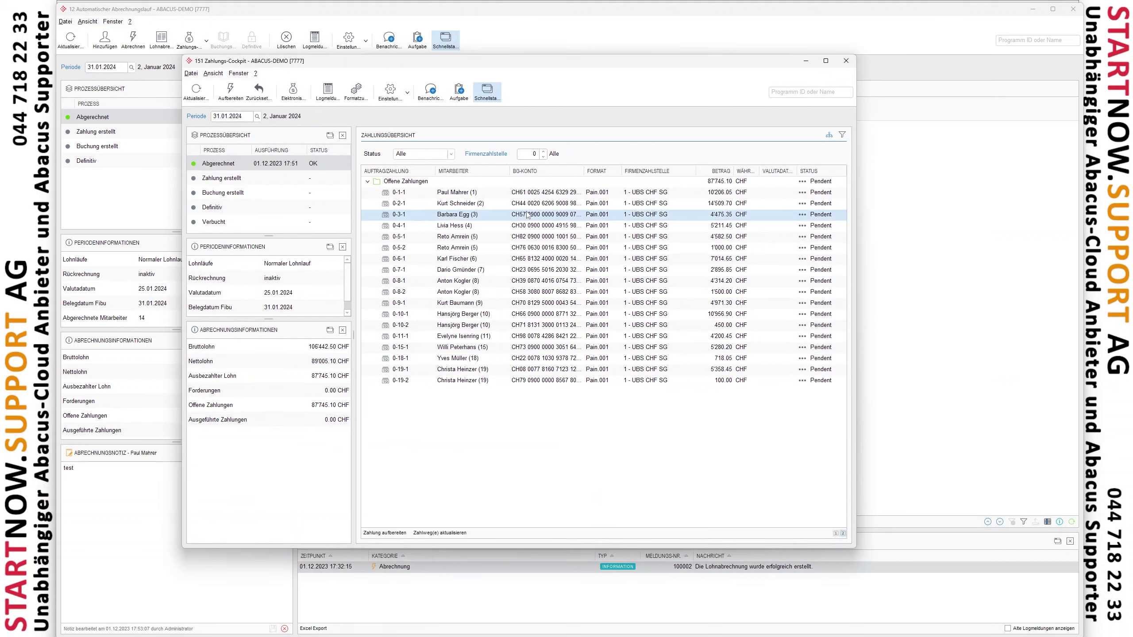
{"action": "left_click", "coordinate": [442, 193]}
{"action": "left_click", "coordinate": [406, 182]}
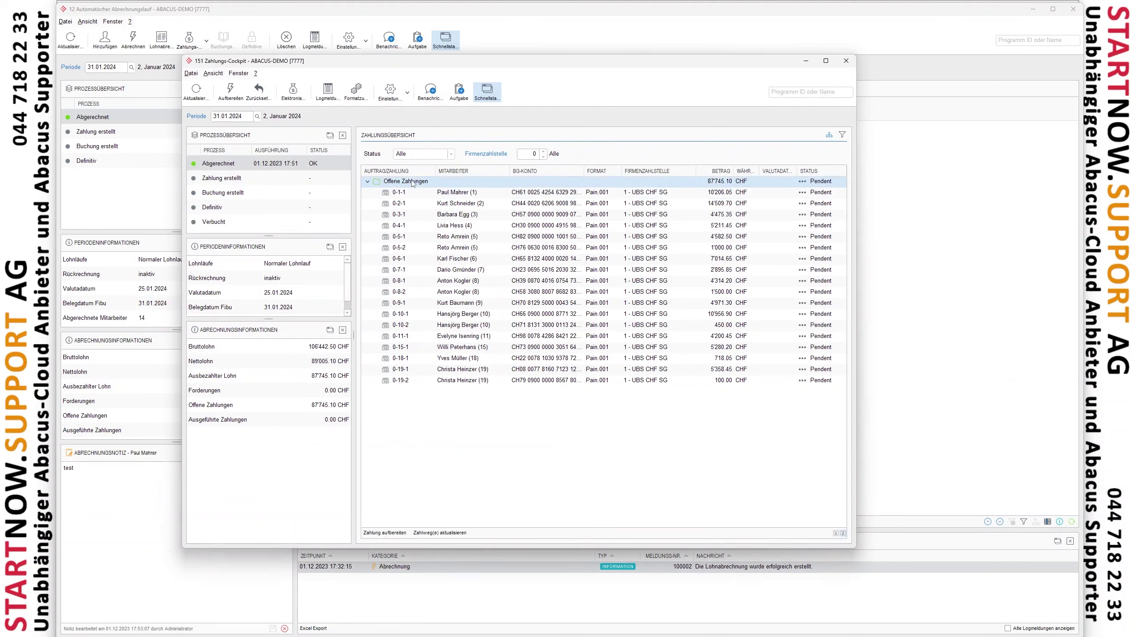
{"action": "left_click", "coordinate": [805, 228]}
{"action": "left_click", "coordinate": [805, 248]}
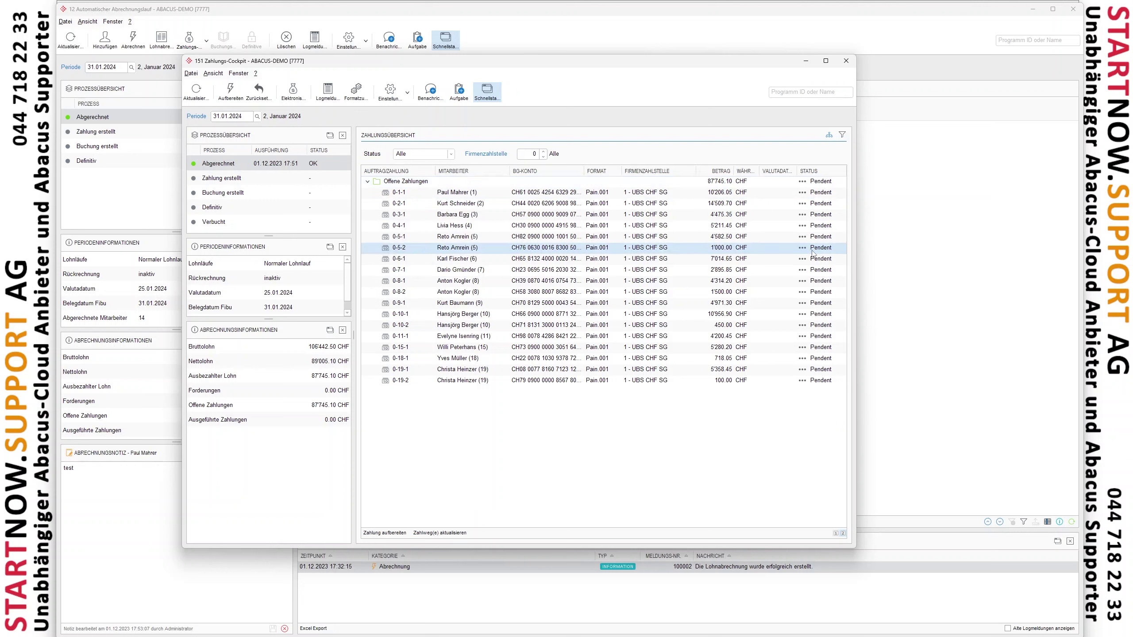
{"action": "left_click", "coordinate": [455, 304]}
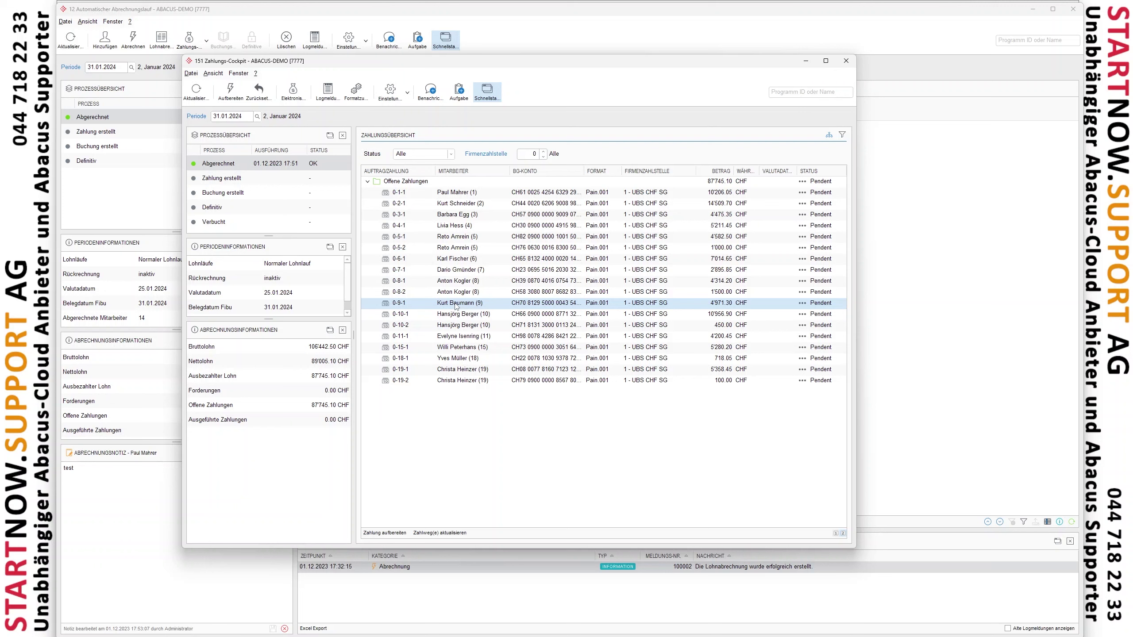
Step: Start Zahlung aufbereiten for employee 5's second payment (0-5-2) and enable Standardeinstellungen übersteuern
{"action": "right_click", "coordinate": [462, 253]}
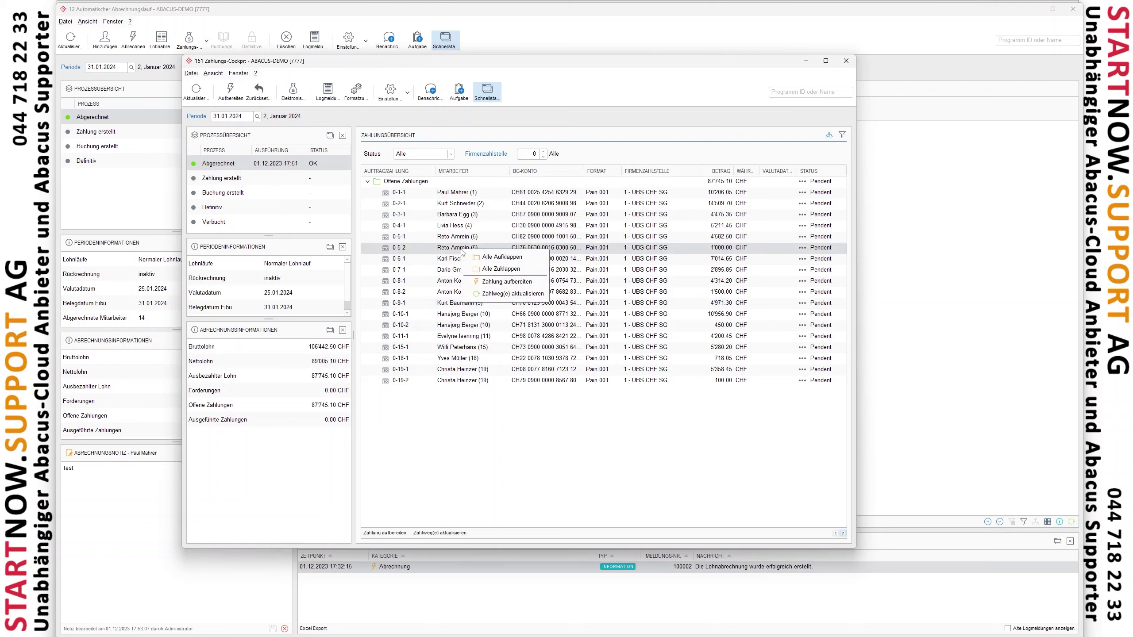
{"action": "left_click", "coordinate": [486, 282]}
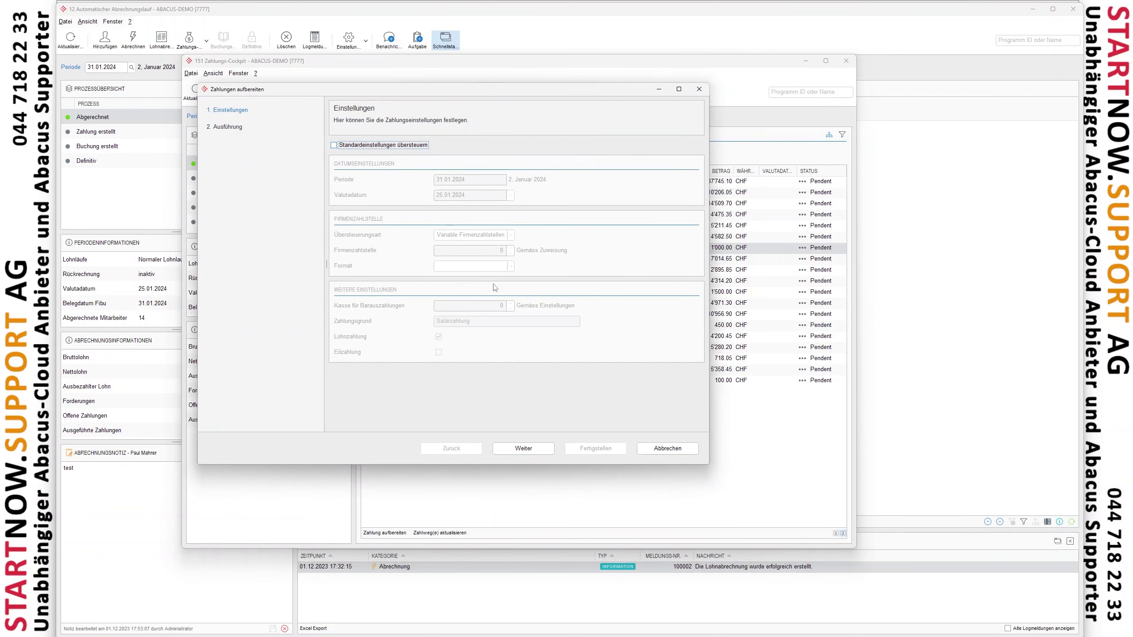
{"action": "left_click", "coordinate": [361, 144]}
{"action": "key", "text": "Tab"}
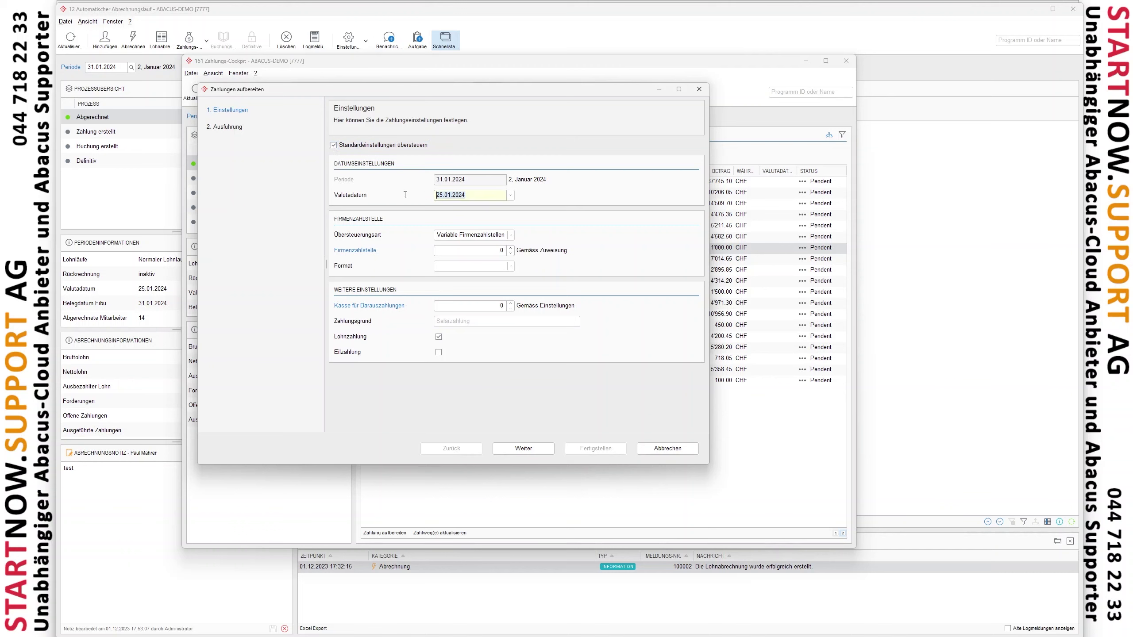
Step: Set the value date to 15.01.2024 and prepare the selected 1'000.00 CHF payment, completing the wizard
{"action": "type", "text": "15"}
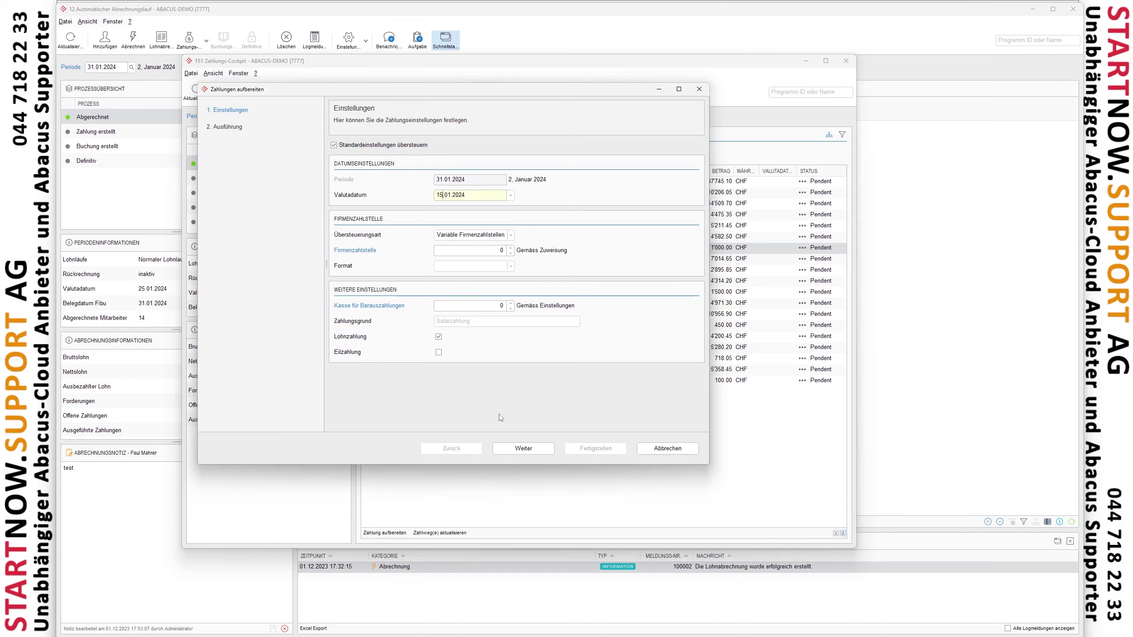
{"action": "left_click", "coordinate": [519, 449]}
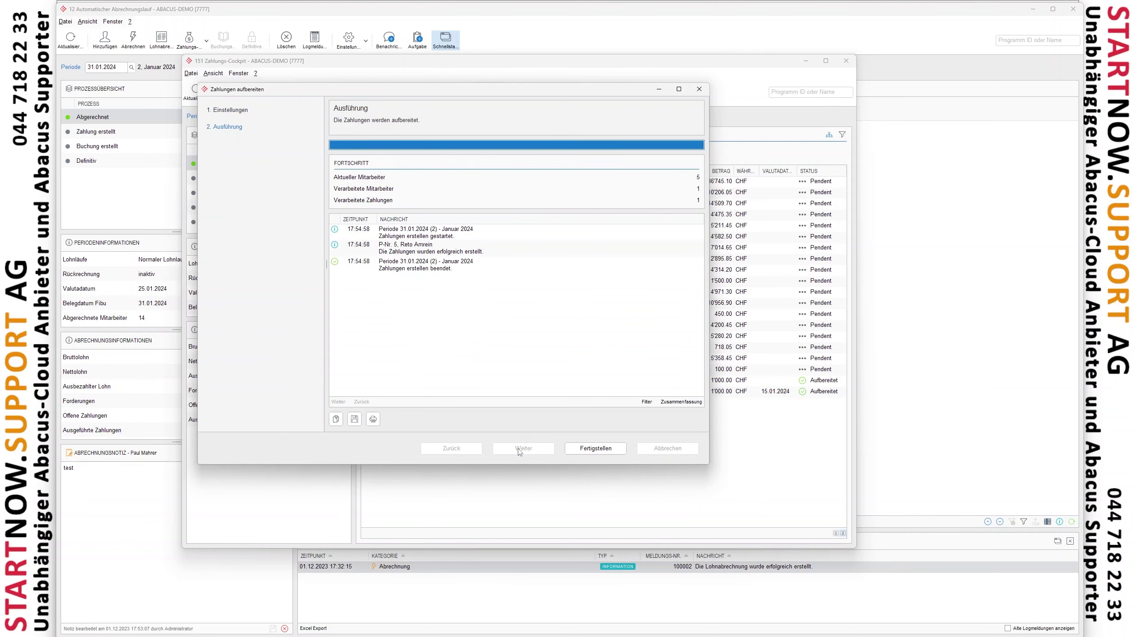
{"action": "left_click", "coordinate": [573, 448]}
{"action": "left_click", "coordinate": [582, 396]}
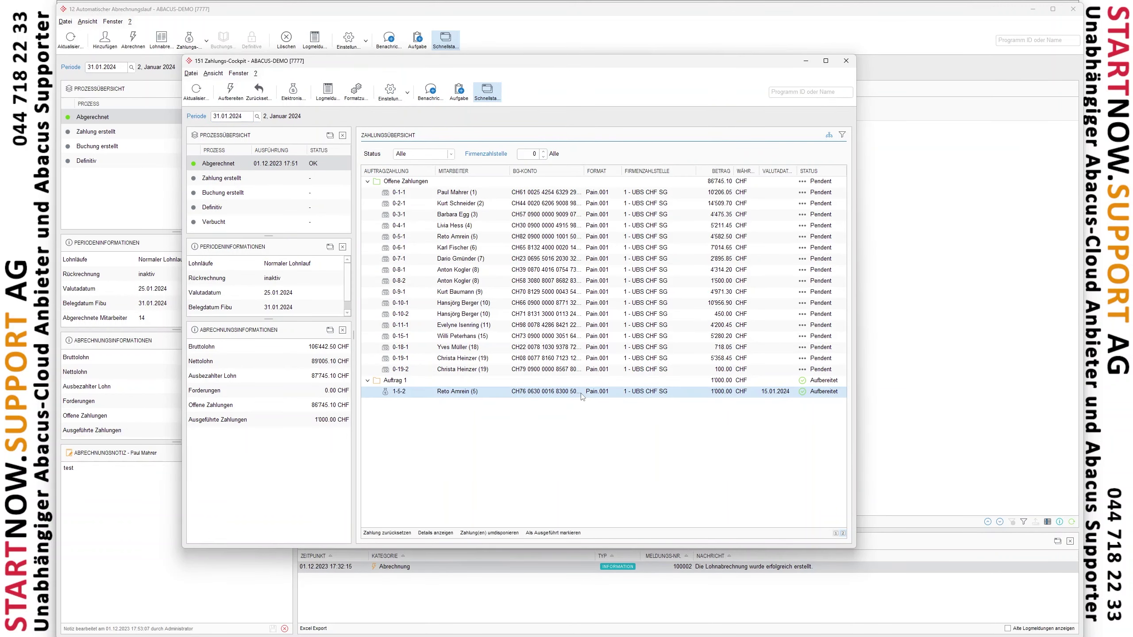
Step: Reset the prepared payment order containing the single 1'000.00 CHF payment and finish the reset wizard
{"action": "key", "text": "Up"}
{"action": "key", "text": "Down"}
{"action": "key", "text": "Up"}
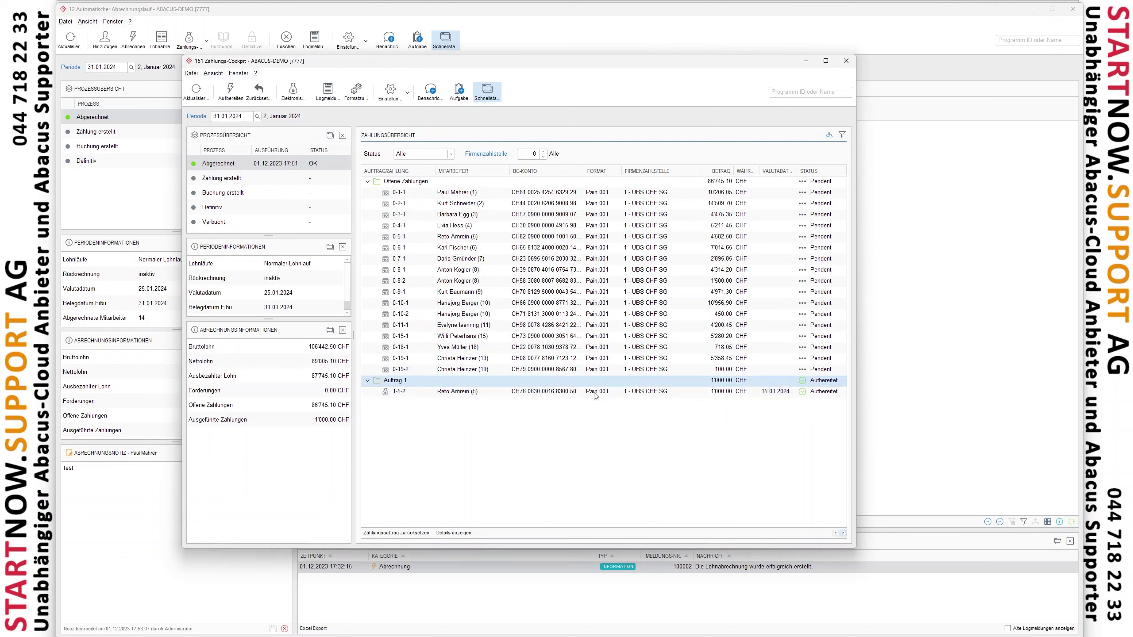
{"action": "key", "text": "Down"}
{"action": "left_click", "coordinate": [450, 380]}
{"action": "right_click", "coordinate": [386, 381]}
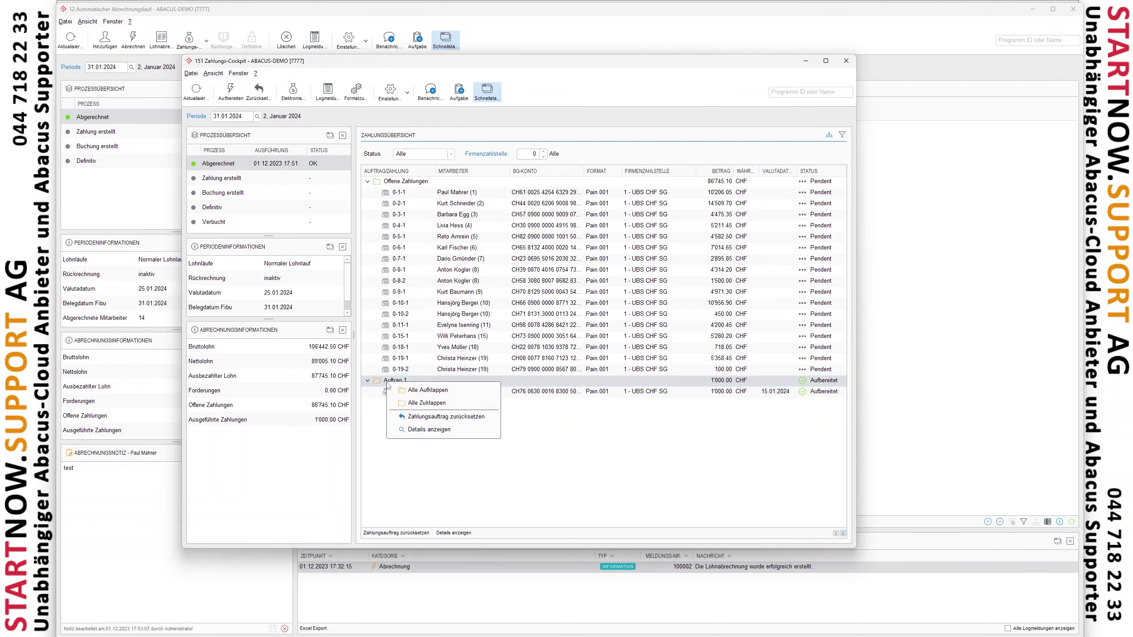
{"action": "left_click", "coordinate": [445, 418]}
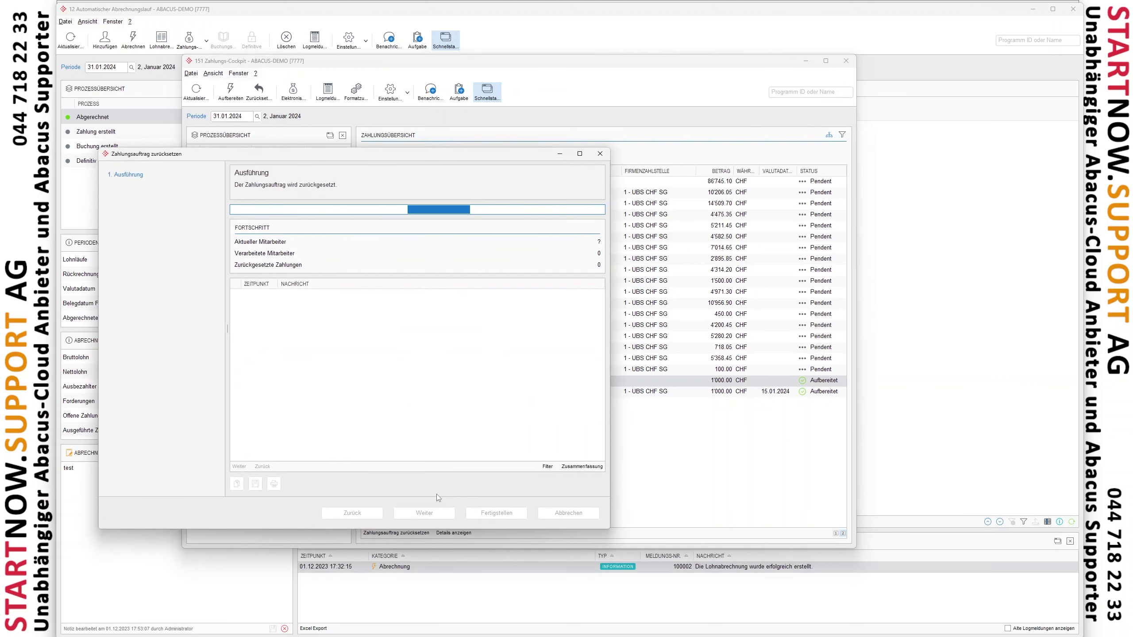
{"action": "left_click", "coordinate": [496, 513]}
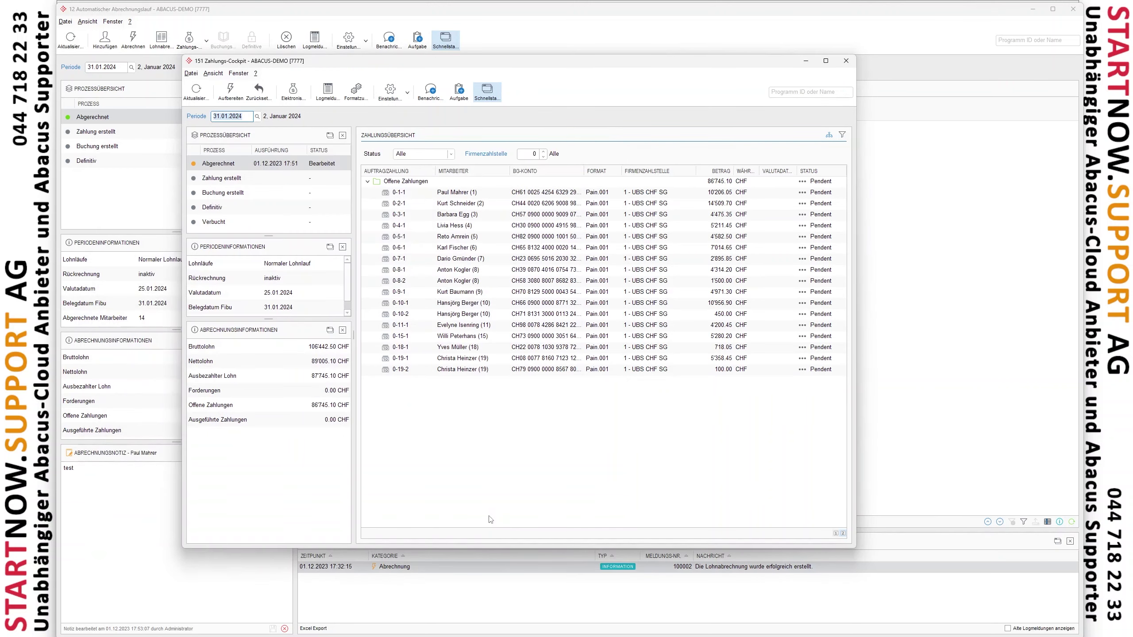
Step: Select the Offene Zahlungen group and open the payment preparation wizard for all open payments
{"action": "left_click", "coordinate": [463, 359]}
{"action": "left_click", "coordinate": [458, 293]}
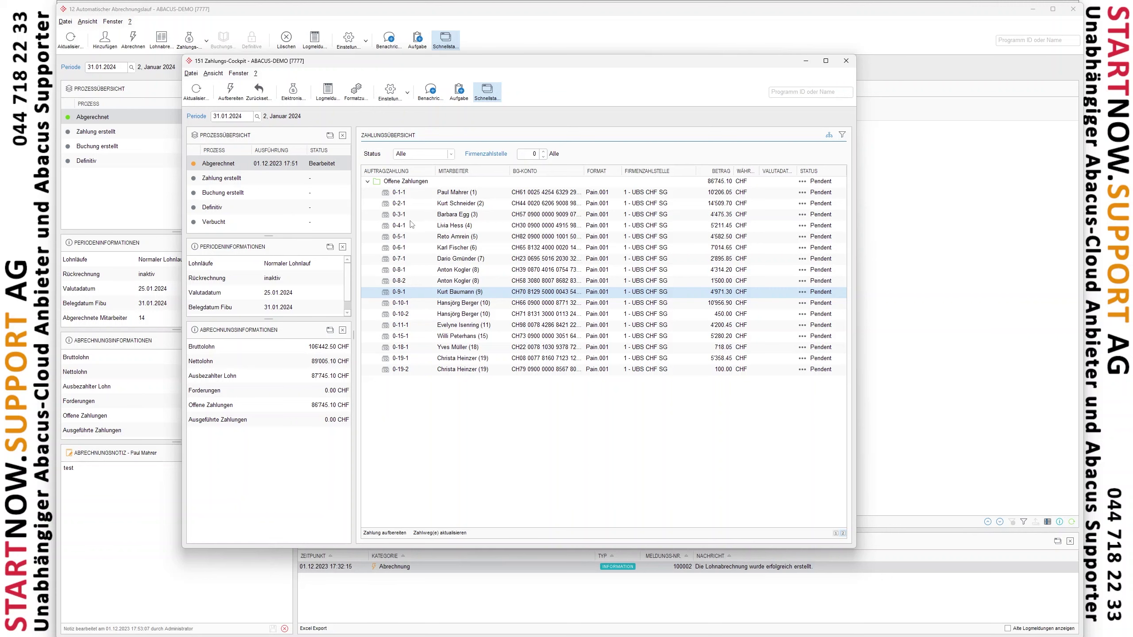
{"action": "left_click", "coordinate": [411, 183]}
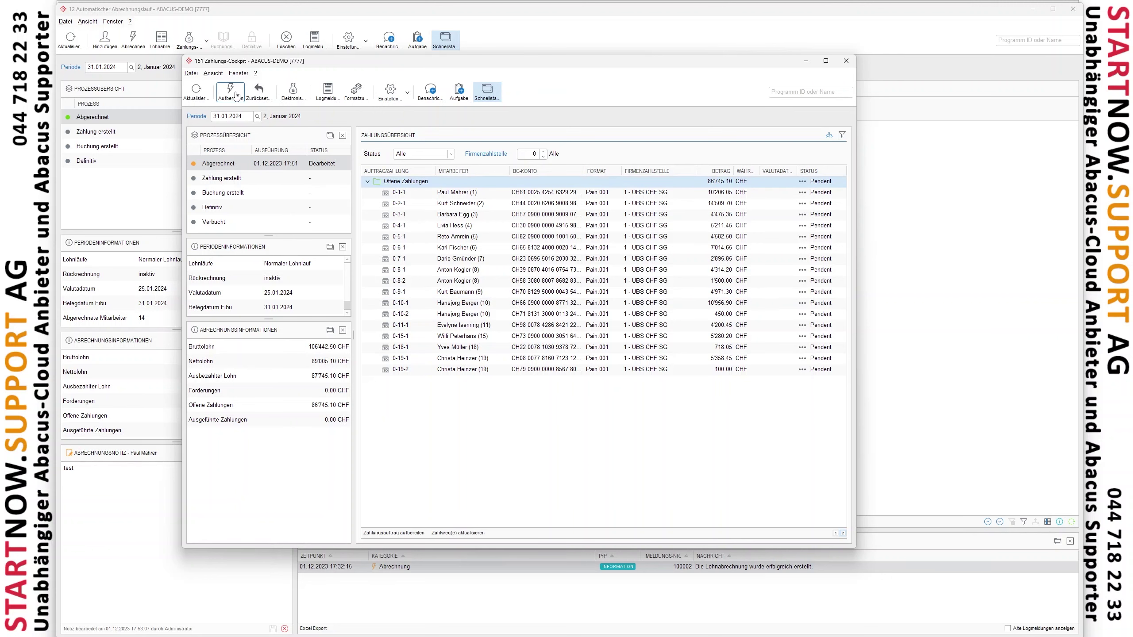
{"action": "left_click", "coordinate": [235, 94]}
{"action": "left_click", "coordinate": [699, 89]}
{"action": "left_click", "coordinate": [229, 94]}
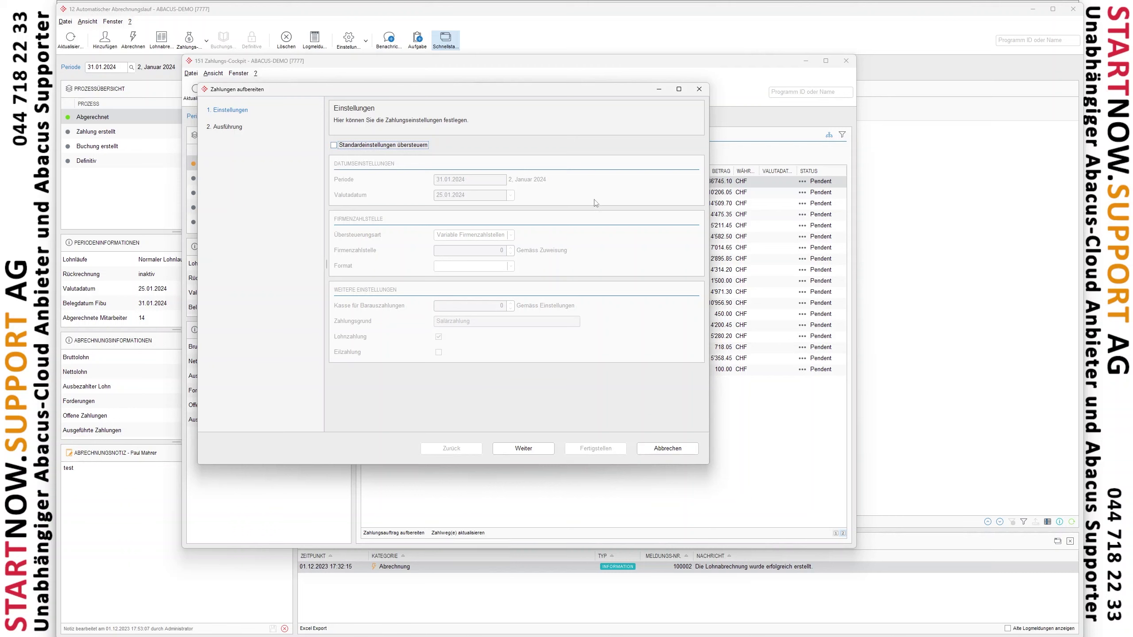
{"action": "left_click", "coordinate": [333, 145]}
{"action": "left_click", "coordinate": [448, 235]}
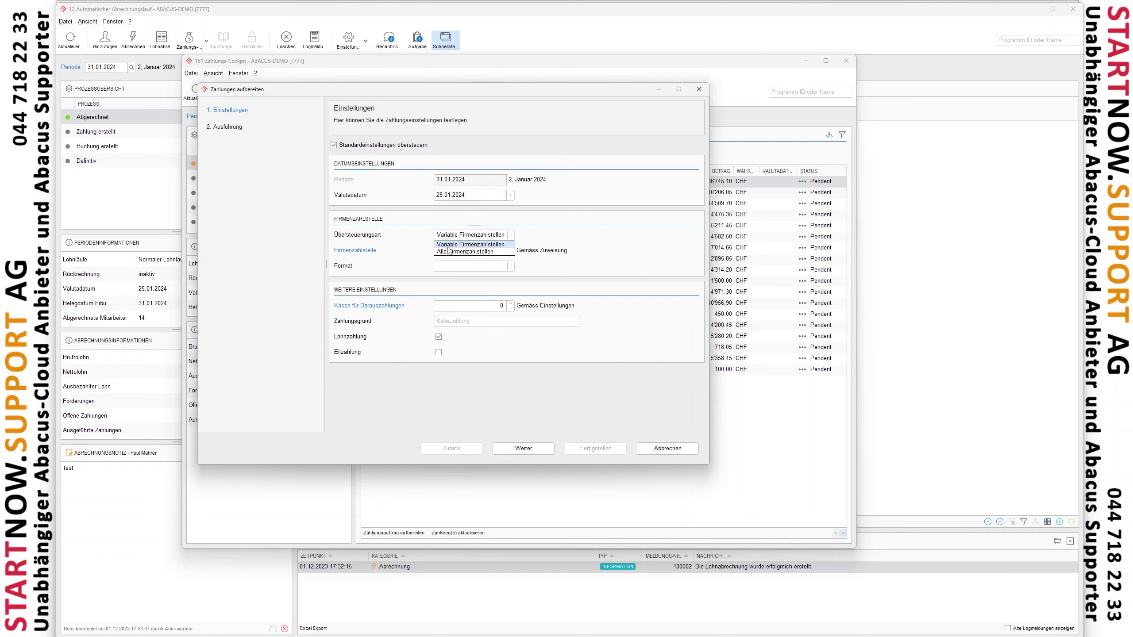
{"action": "left_click", "coordinate": [449, 252]}
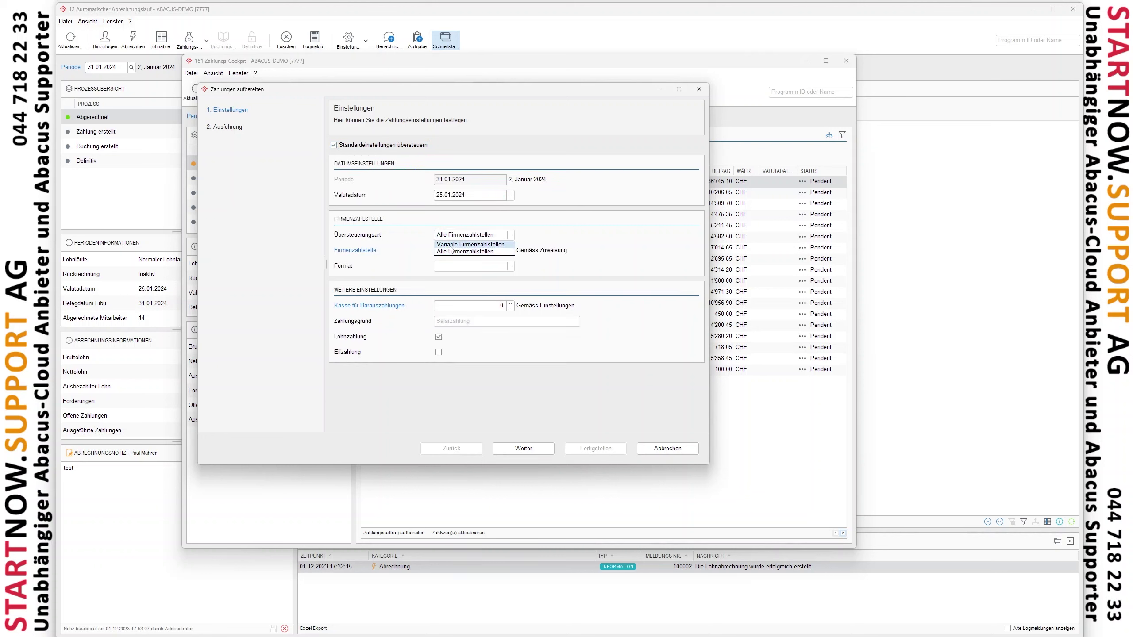
{"action": "left_click", "coordinate": [450, 245]}
{"action": "left_click", "coordinate": [334, 145]}
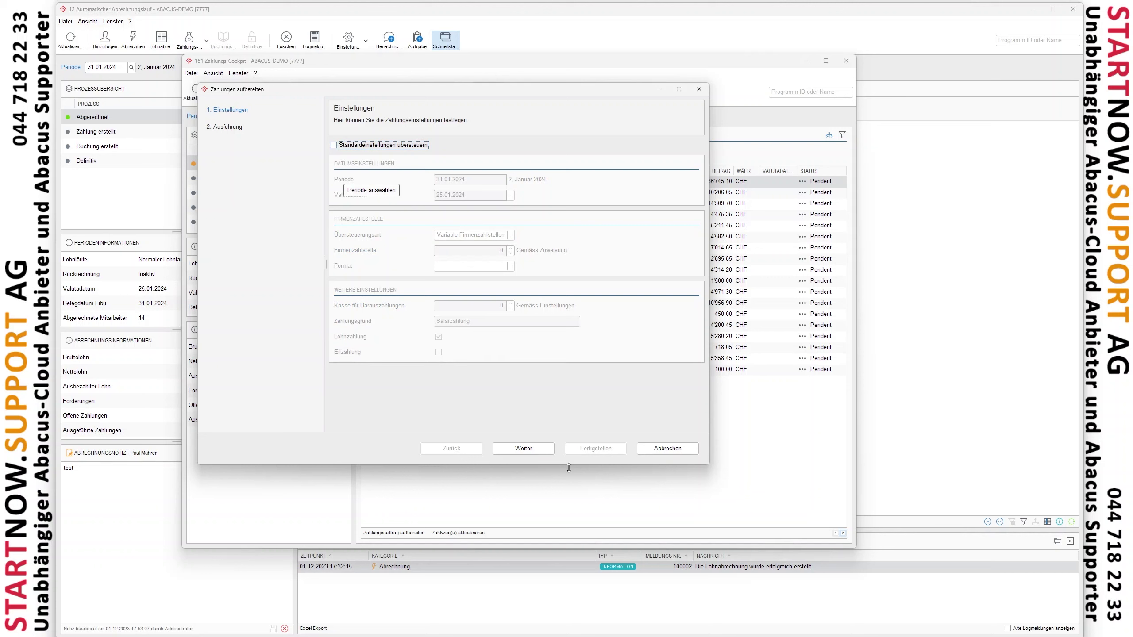
Step: Prepare all open payments with the standard settings, check the error entry in the execution log, and finish the wizard
{"action": "left_click", "coordinate": [540, 452]}
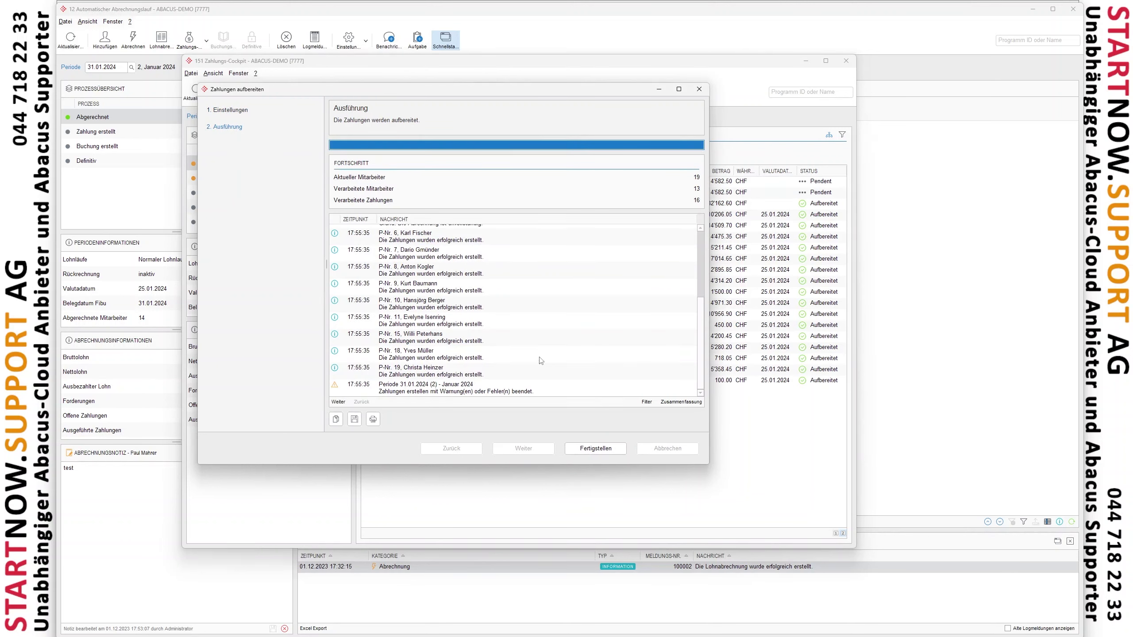
{"action": "scroll", "coordinate": [532, 364], "scroll_direction": "up", "scroll_amount": 1}
{"action": "scroll", "coordinate": [530, 365], "scroll_direction": "up", "scroll_amount": 3}
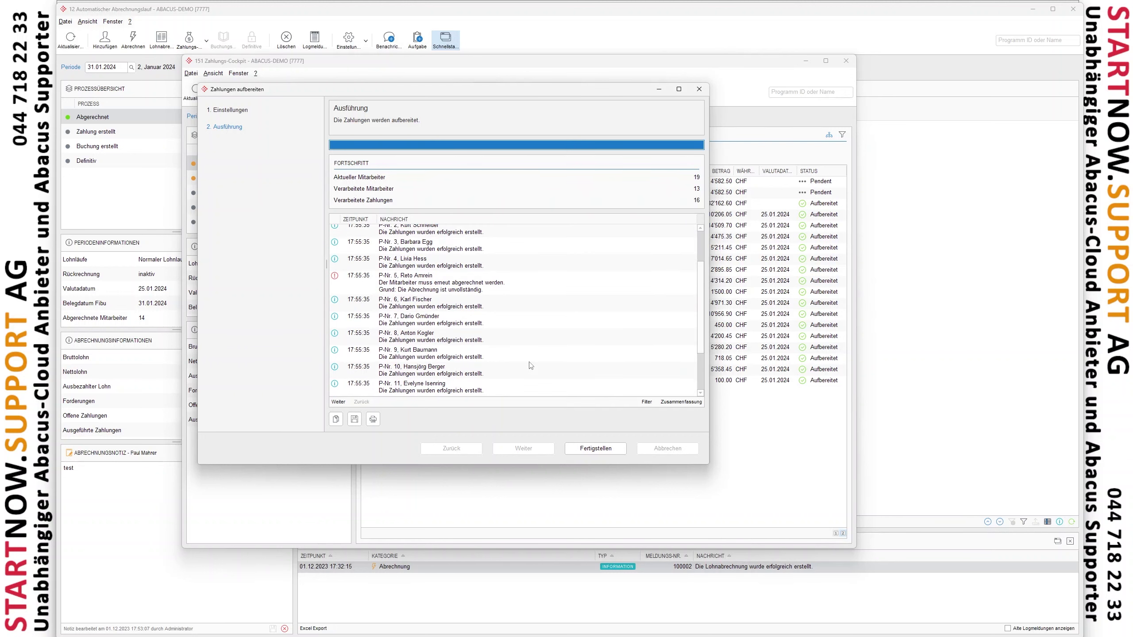
{"action": "left_click", "coordinate": [457, 331]}
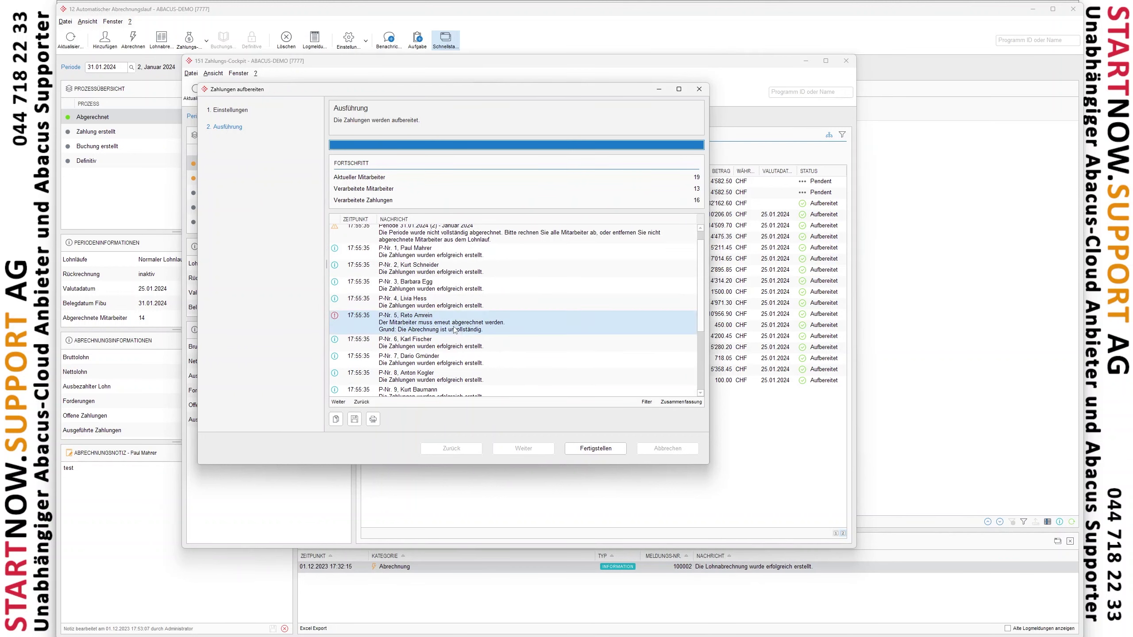
{"action": "scroll", "coordinate": [455, 330], "scroll_direction": "up", "scroll_amount": 1}
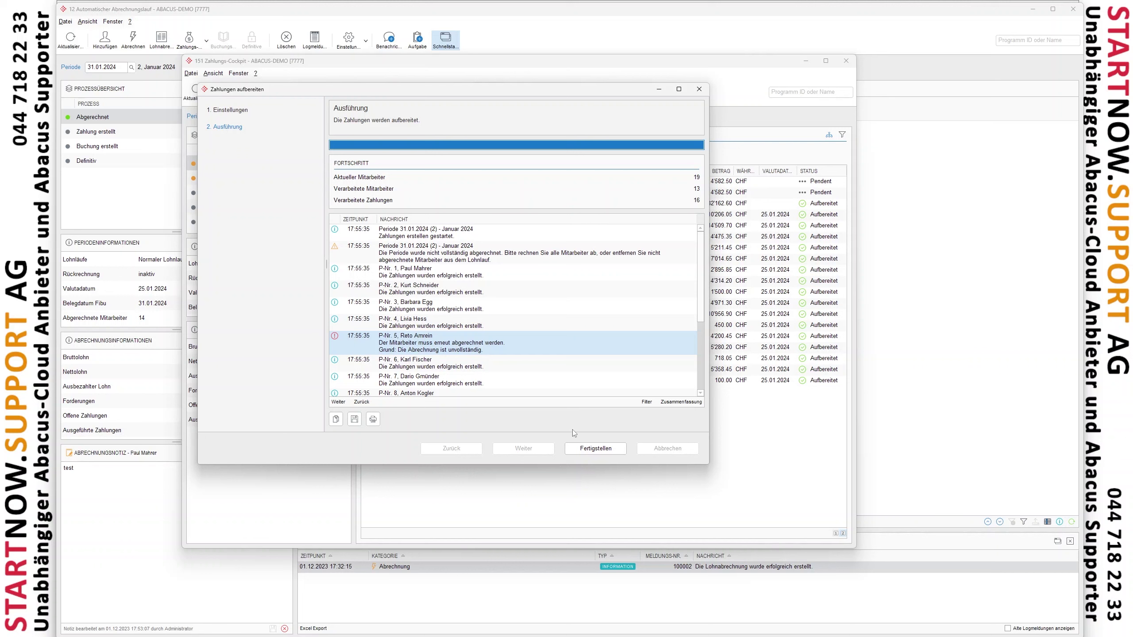
{"action": "left_click", "coordinate": [595, 448]}
Step: Close the Zahlungs-Cockpit and open the payroll statement of the employee with status Bearbeitet for editing
{"action": "left_click", "coordinate": [532, 294]}
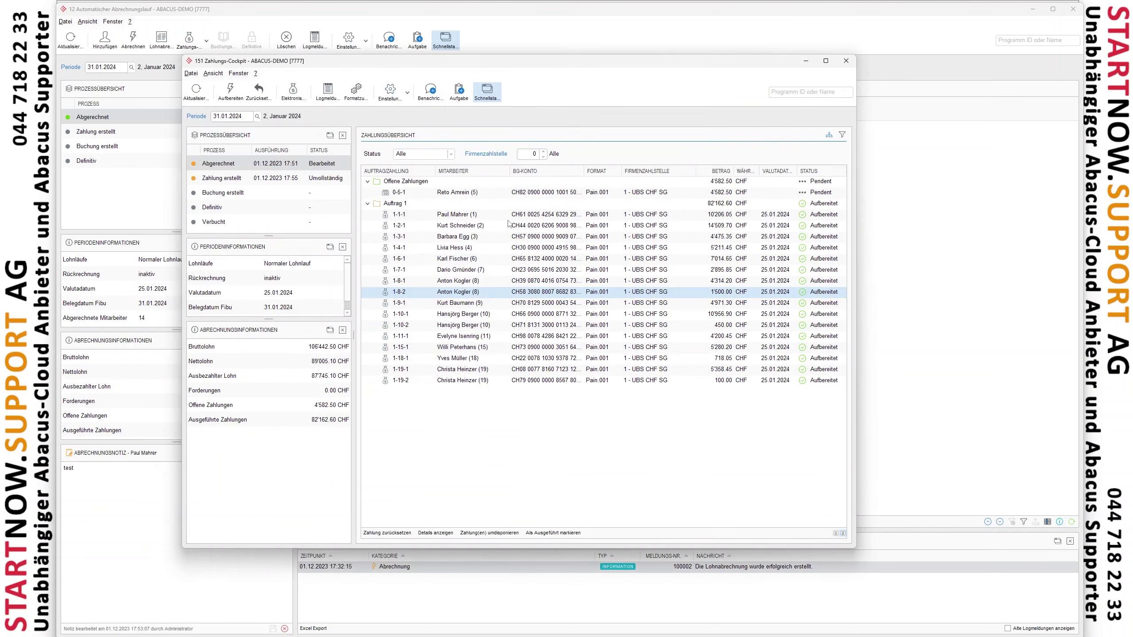
{"action": "left_click", "coordinate": [496, 195]}
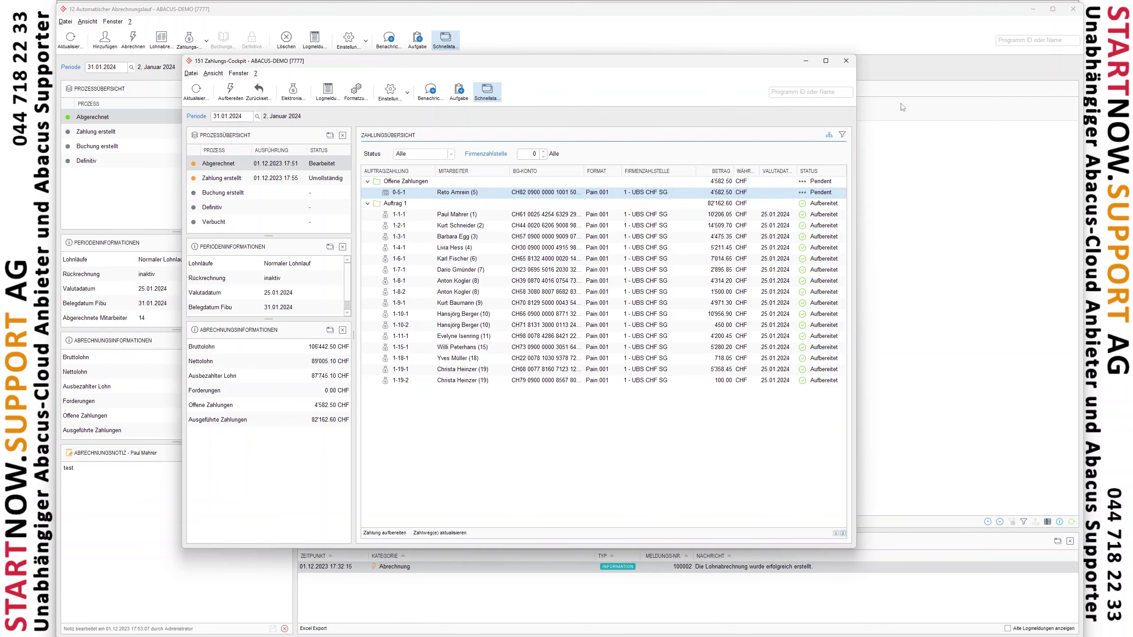
{"action": "left_click", "coordinate": [846, 61]}
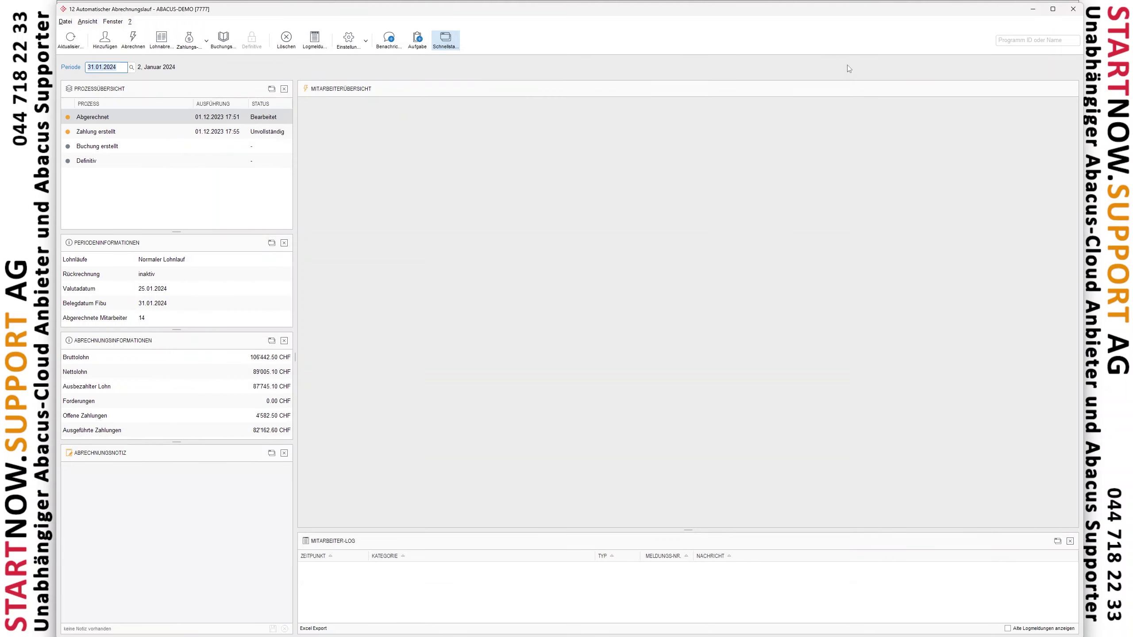
{"action": "left_click", "coordinate": [406, 171]}
{"action": "right_click", "coordinate": [407, 171]}
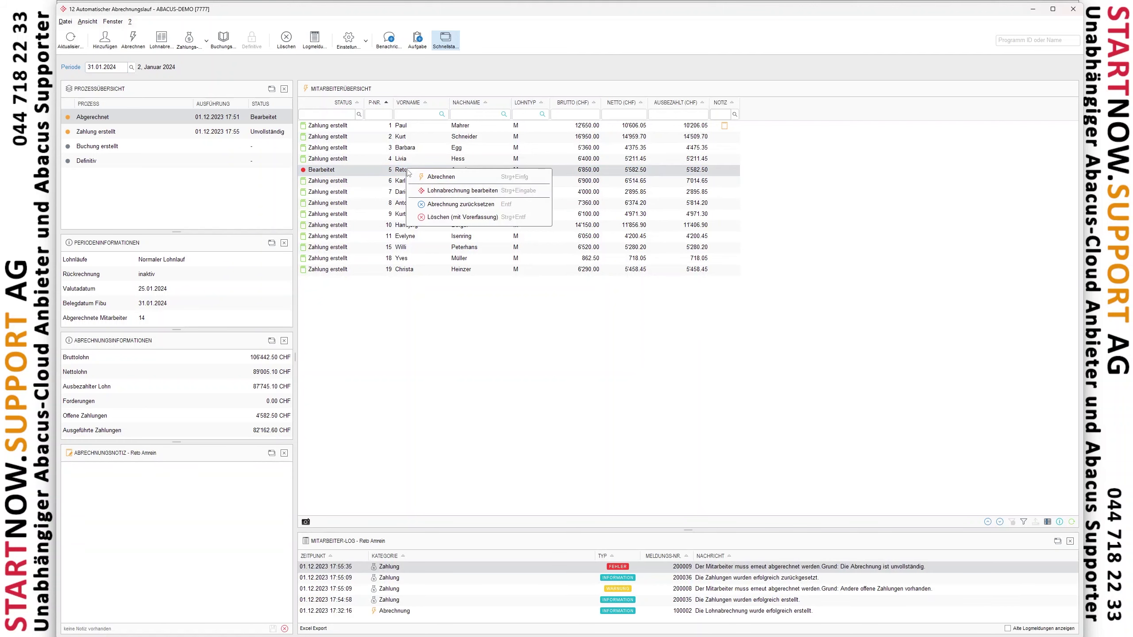
{"action": "left_click", "coordinate": [429, 199]}
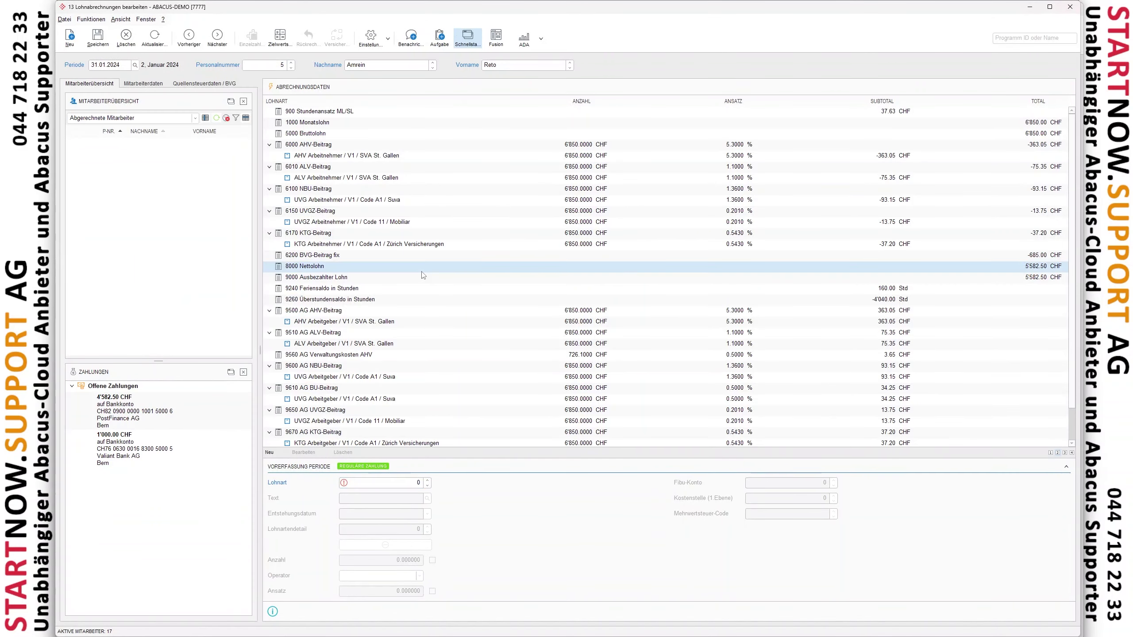
Step: Save the employee's January 2024 payroll statement to settle it again, and close the statement editor
{"action": "left_click", "coordinate": [366, 303]}
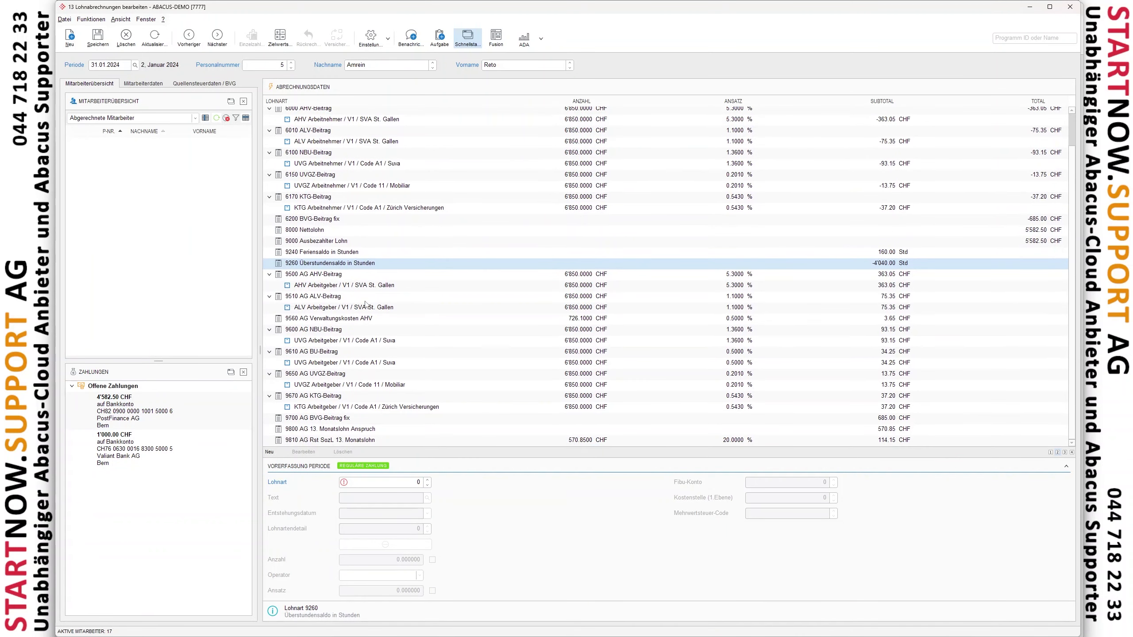
{"action": "left_click", "coordinate": [386, 236]}
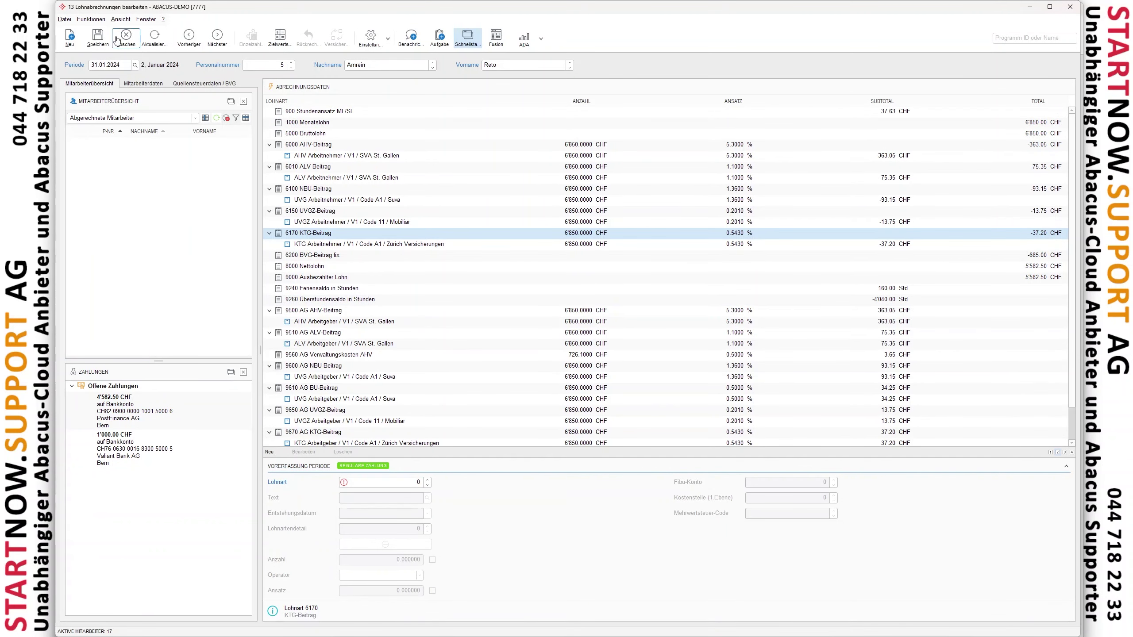
{"action": "left_click", "coordinate": [98, 38]}
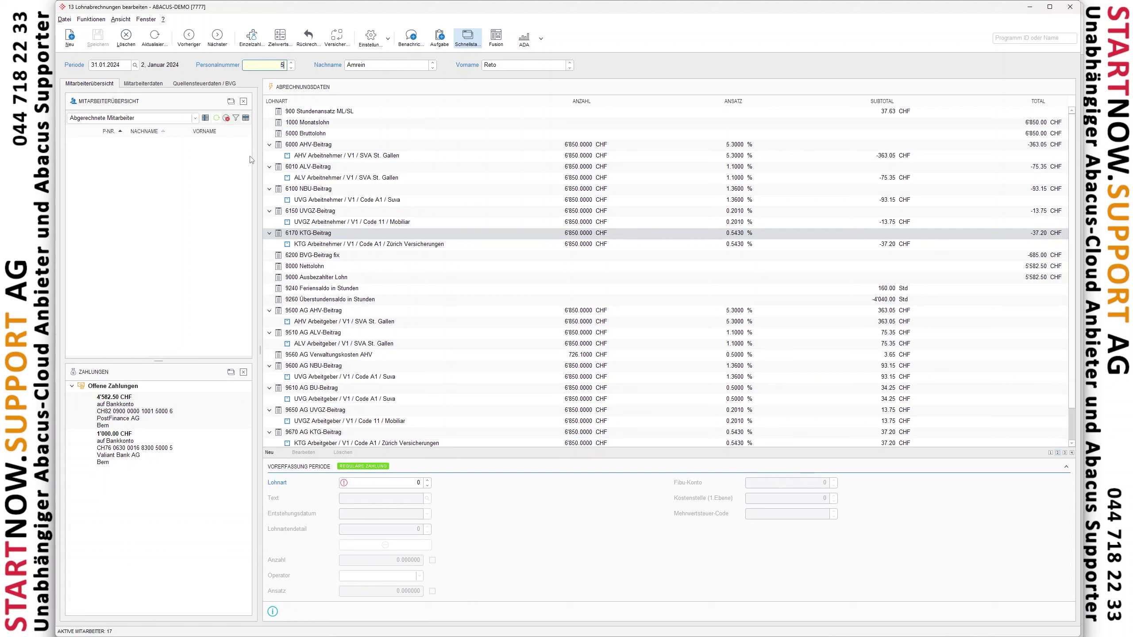
{"action": "left_click", "coordinate": [384, 154]}
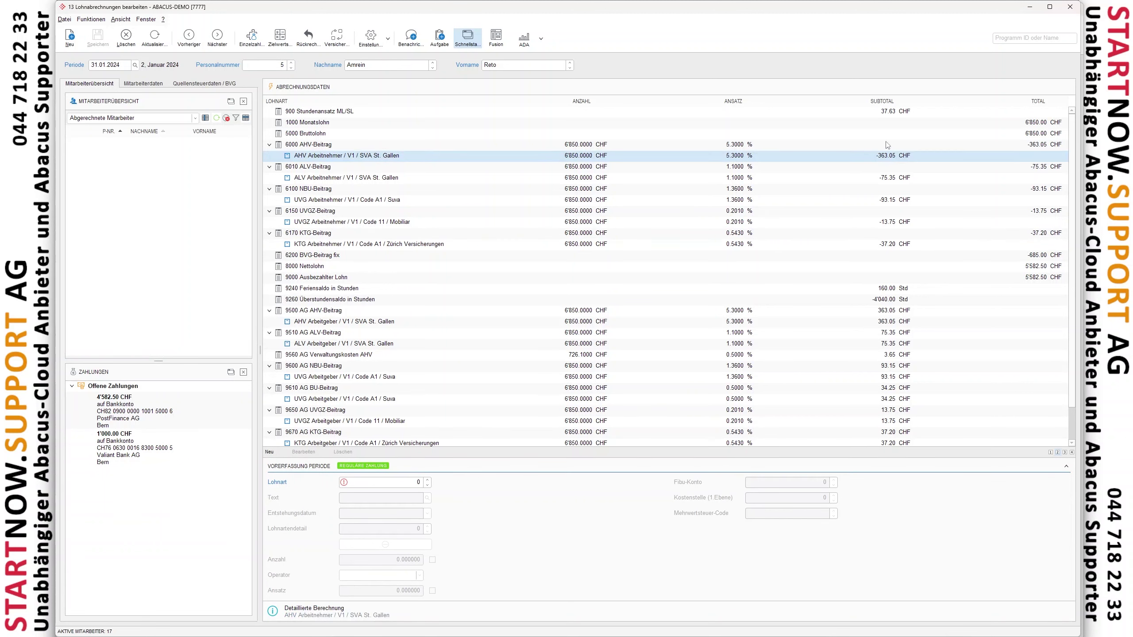
{"action": "left_click", "coordinate": [1069, 7]}
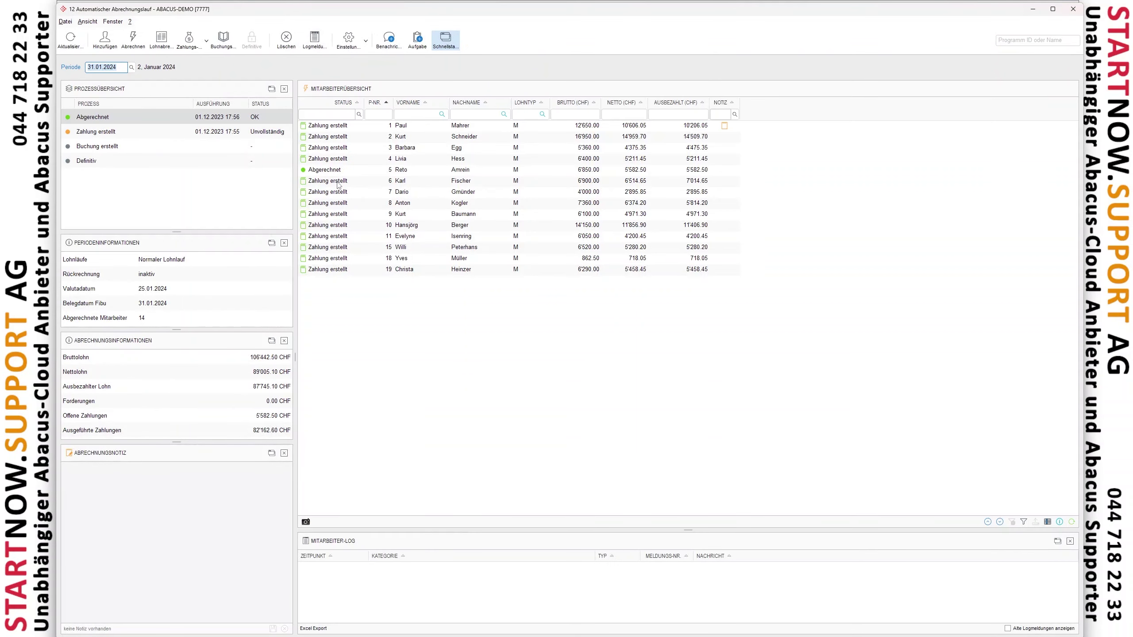
Step: Reopen the Zahlungs-Cockpit and prepare the resettled employee's pending payments with the standard settings
{"action": "left_click", "coordinate": [338, 170]}
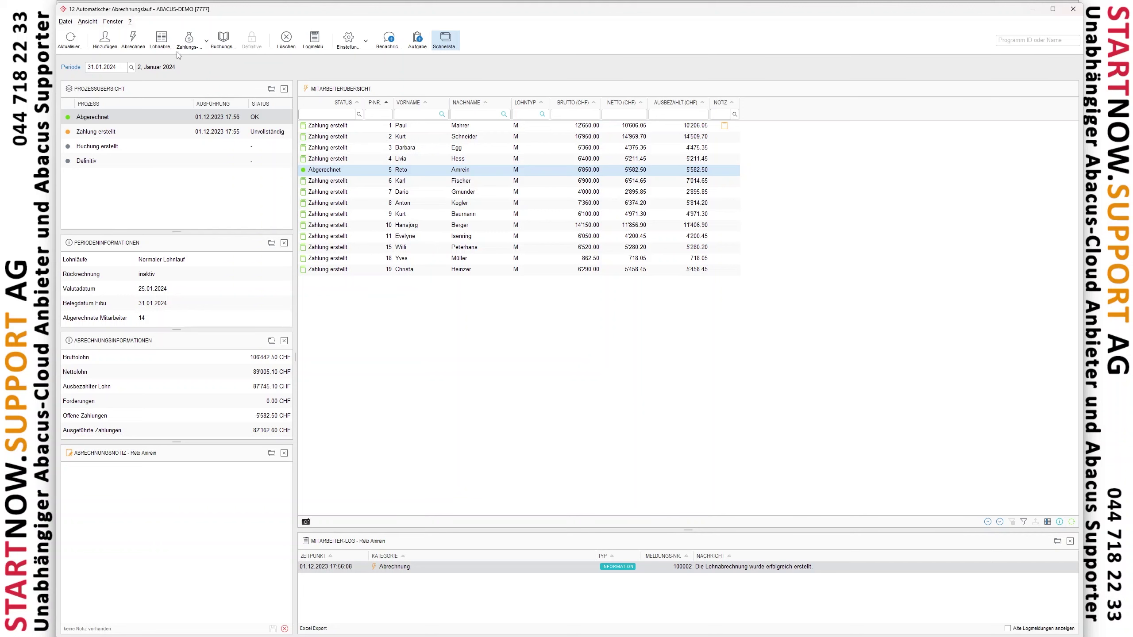
{"action": "left_click", "coordinate": [189, 40]}
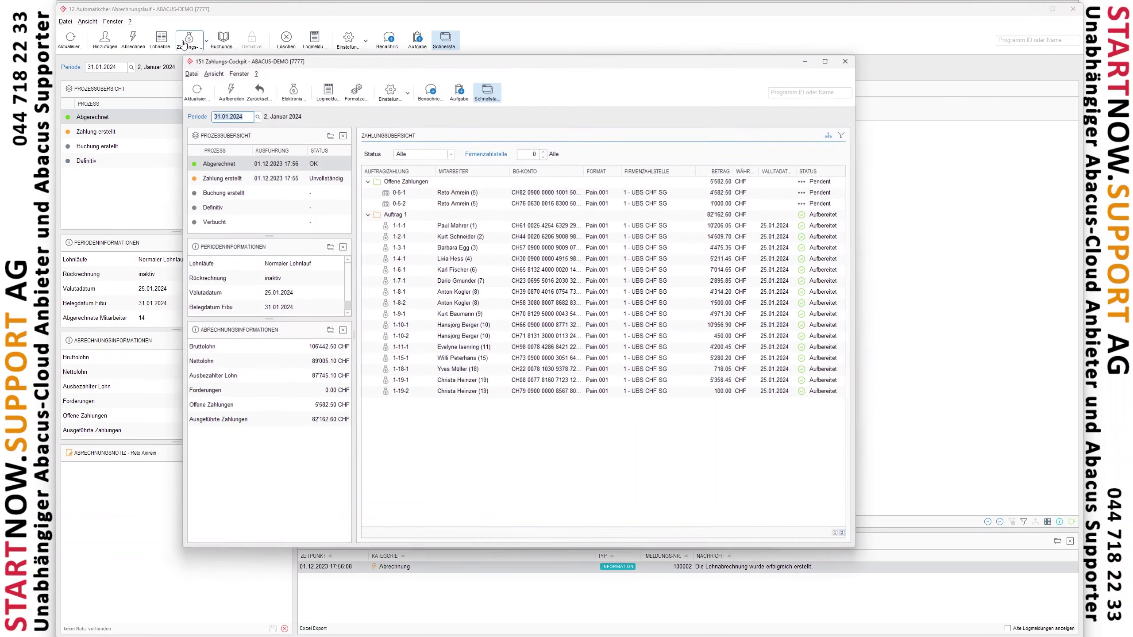
{"action": "left_click", "coordinate": [440, 198]}
{"action": "left_click", "coordinate": [447, 207]}
{"action": "left_click", "coordinate": [444, 195]}
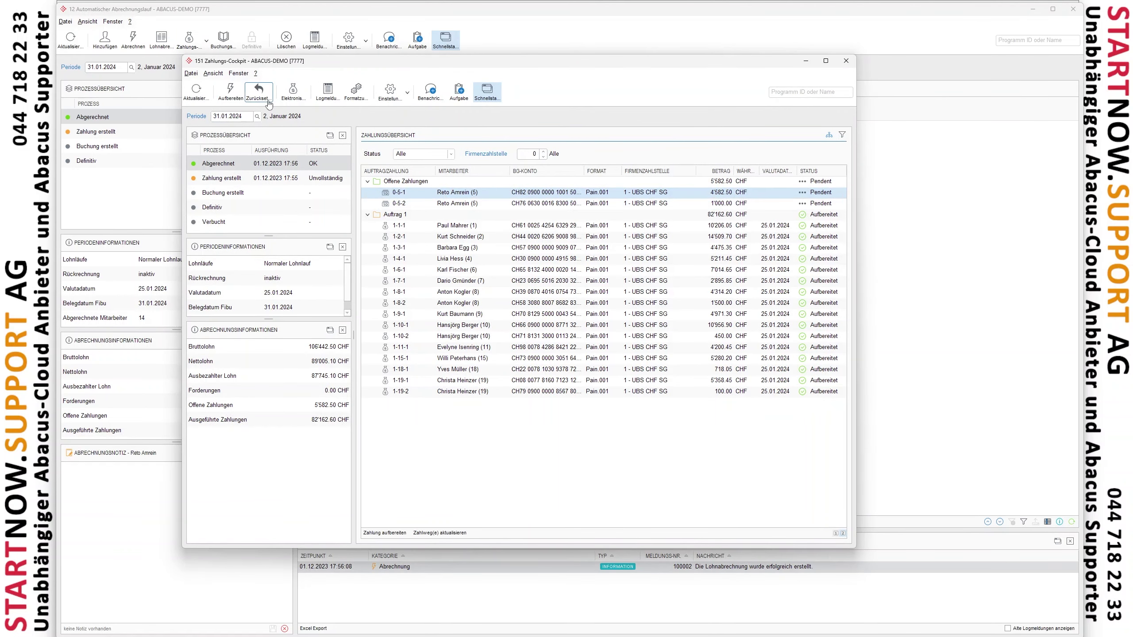
{"action": "left_click", "coordinate": [230, 92]}
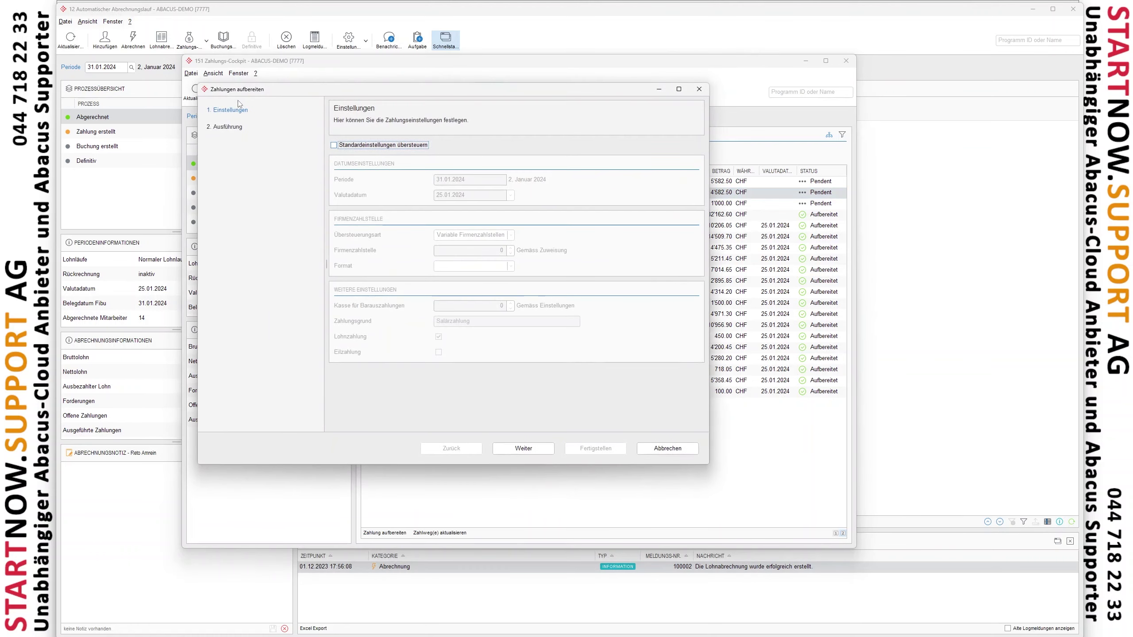
{"action": "left_click", "coordinate": [538, 445]}
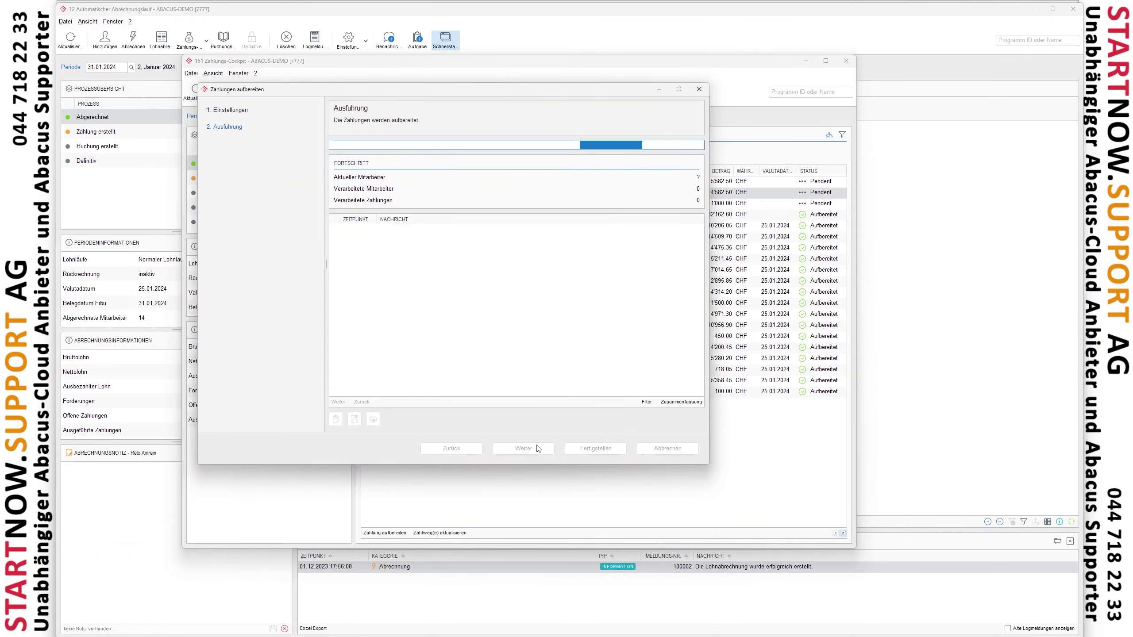
{"action": "left_click", "coordinate": [594, 448]}
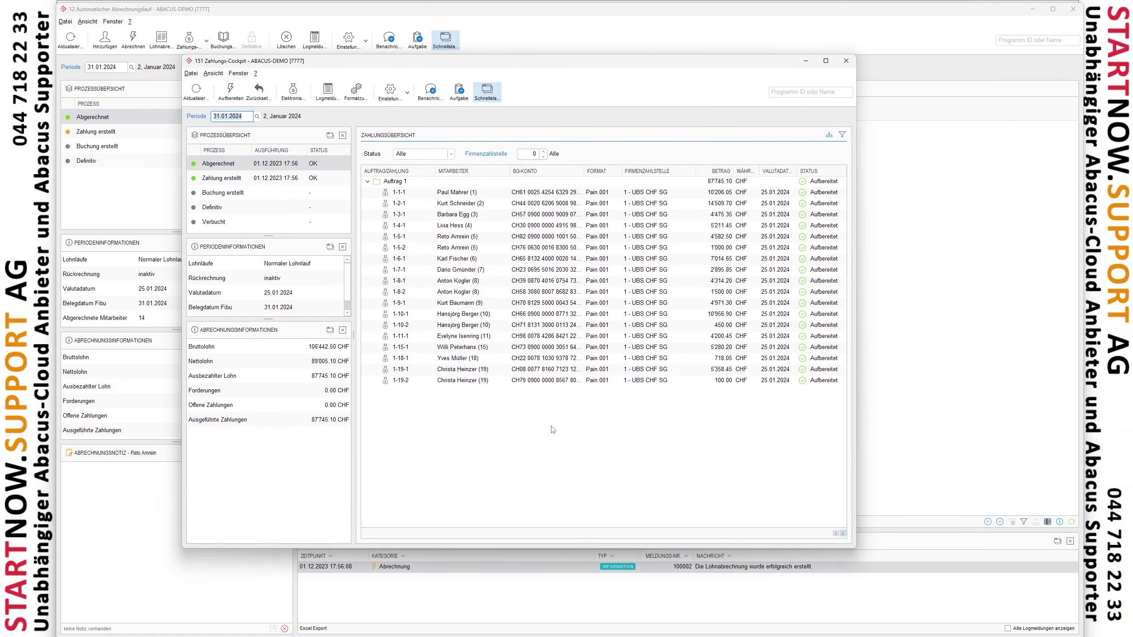
Step: Open the electronic payment orders from the Zahlungs-Cockpit
{"action": "left_click", "coordinate": [454, 193]}
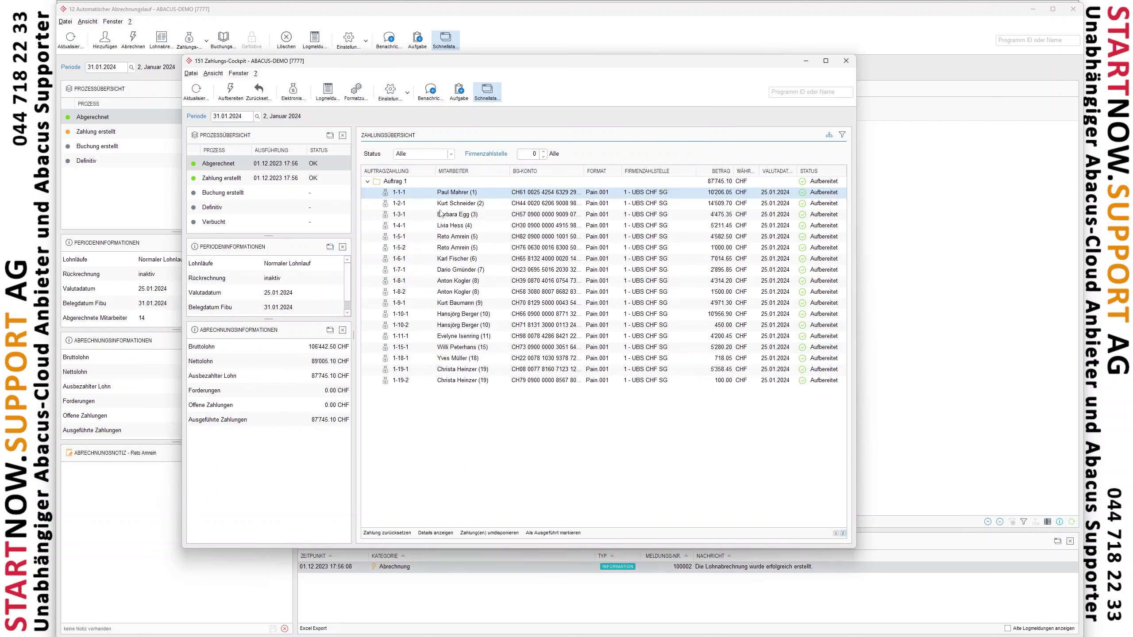
{"action": "left_click", "coordinate": [294, 94]}
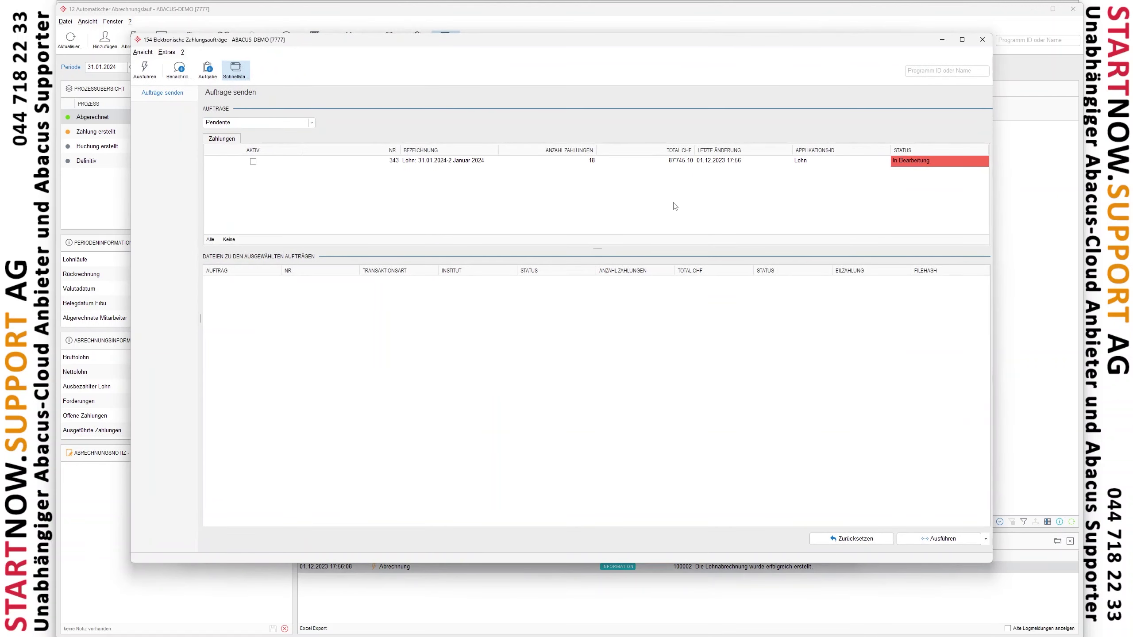
Step: Execute the pending January 2024 payroll payment order, export its payment file to the Desktop as export12.xml, and close the export log
{"action": "left_click", "coordinate": [434, 163]}
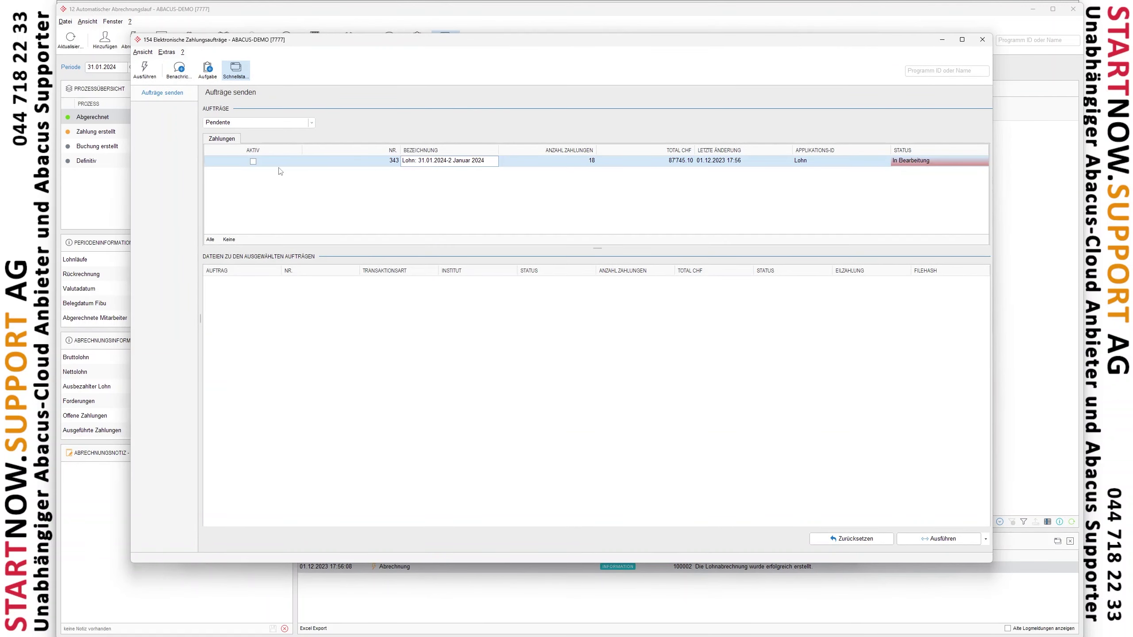
{"action": "left_click", "coordinate": [253, 163]}
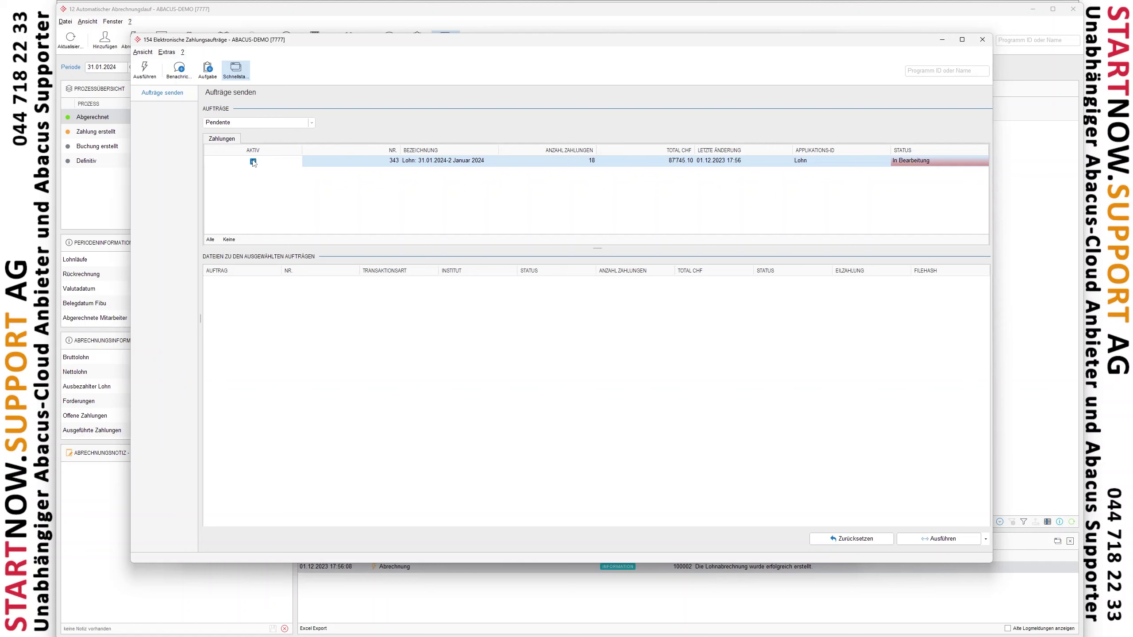
{"action": "left_click", "coordinate": [956, 542]}
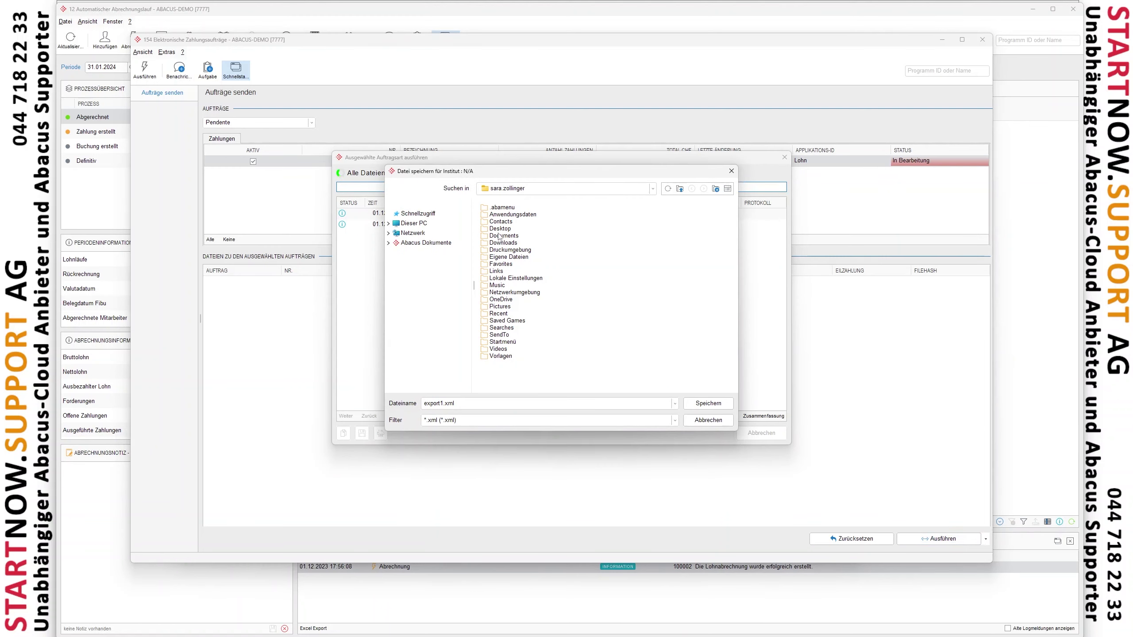
{"action": "left_click", "coordinate": [699, 408]}
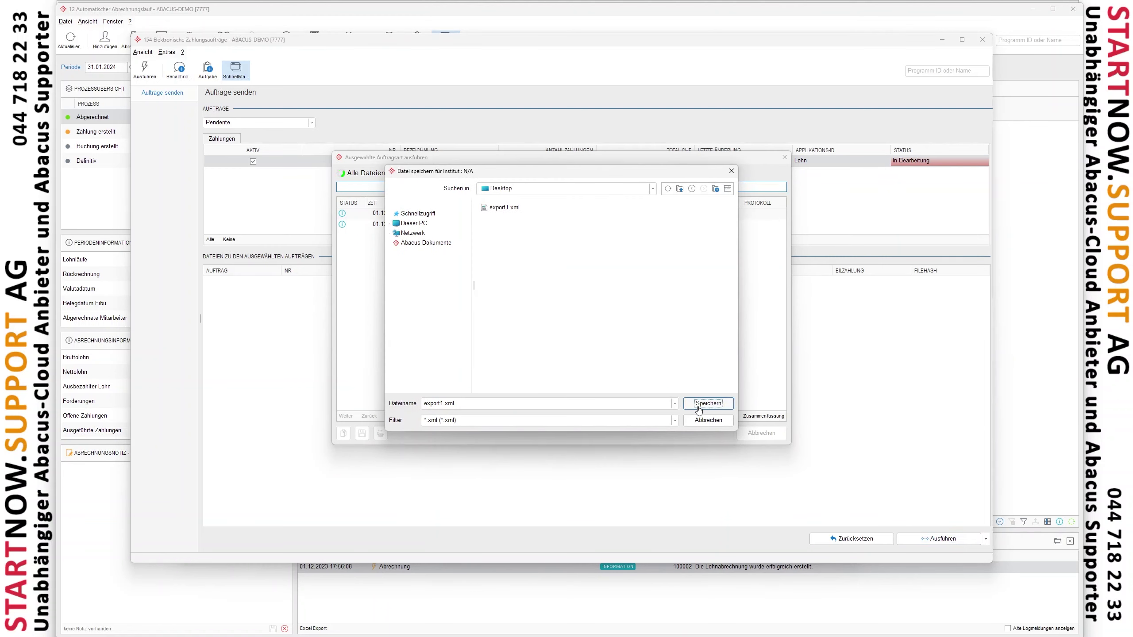
{"action": "left_click", "coordinate": [442, 403]}
{"action": "type", "text": "2"}
{"action": "left_click", "coordinate": [711, 406]}
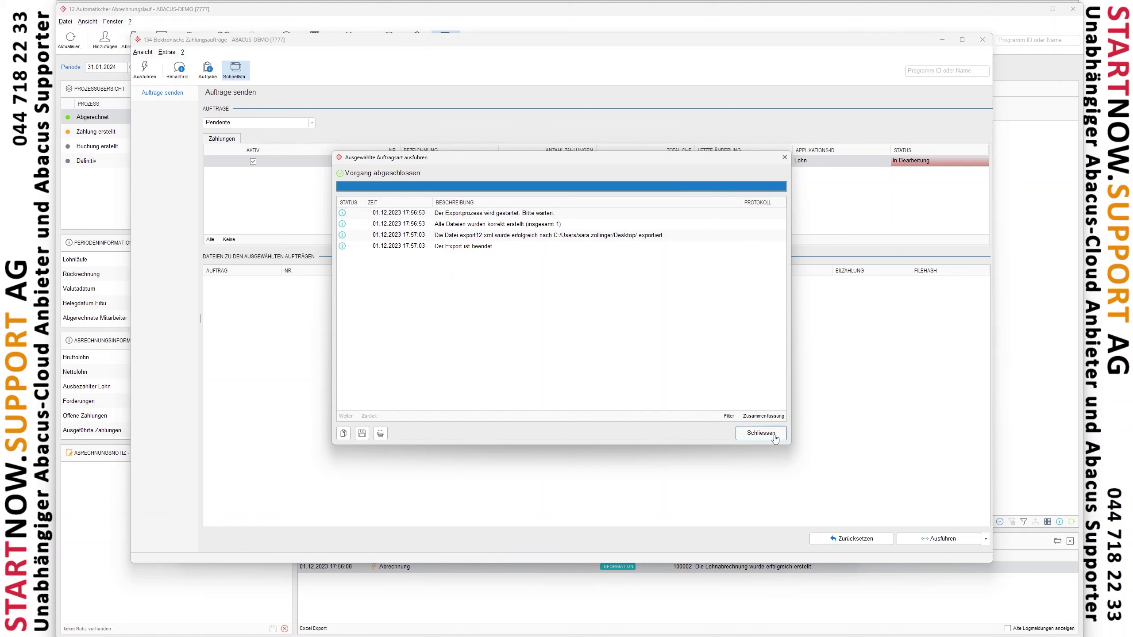
{"action": "left_click", "coordinate": [761, 433]}
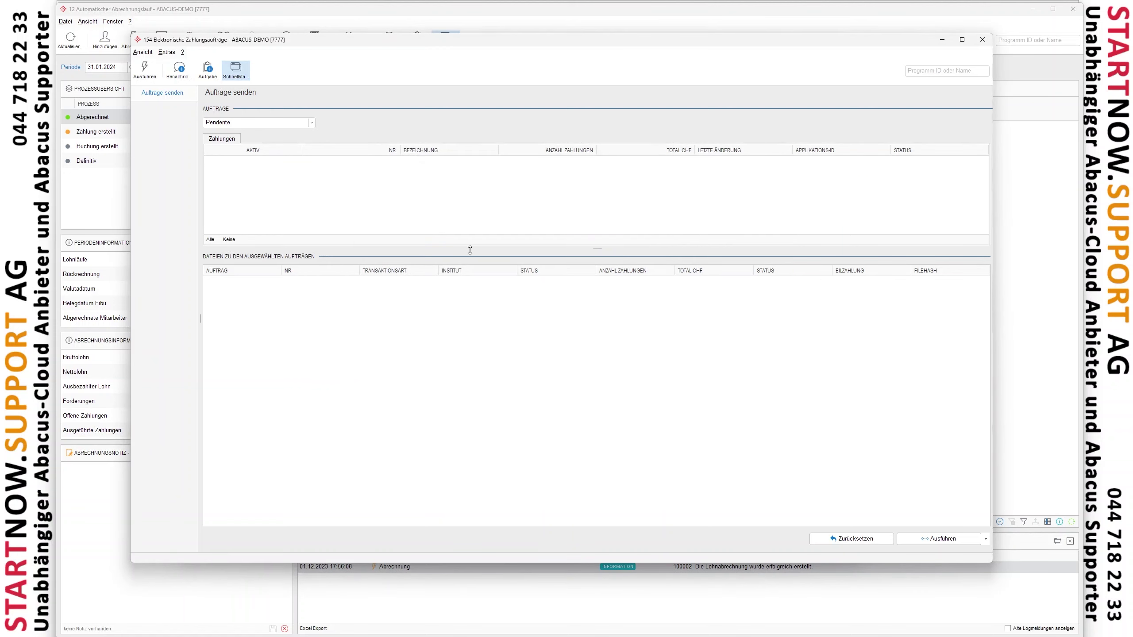
Step: List the completed payment orders, examine the file details of the transmitted Januar 2024 order, and close the electronic payment orders
{"action": "left_click", "coordinate": [309, 127]}
{"action": "left_click", "coordinate": [228, 140]}
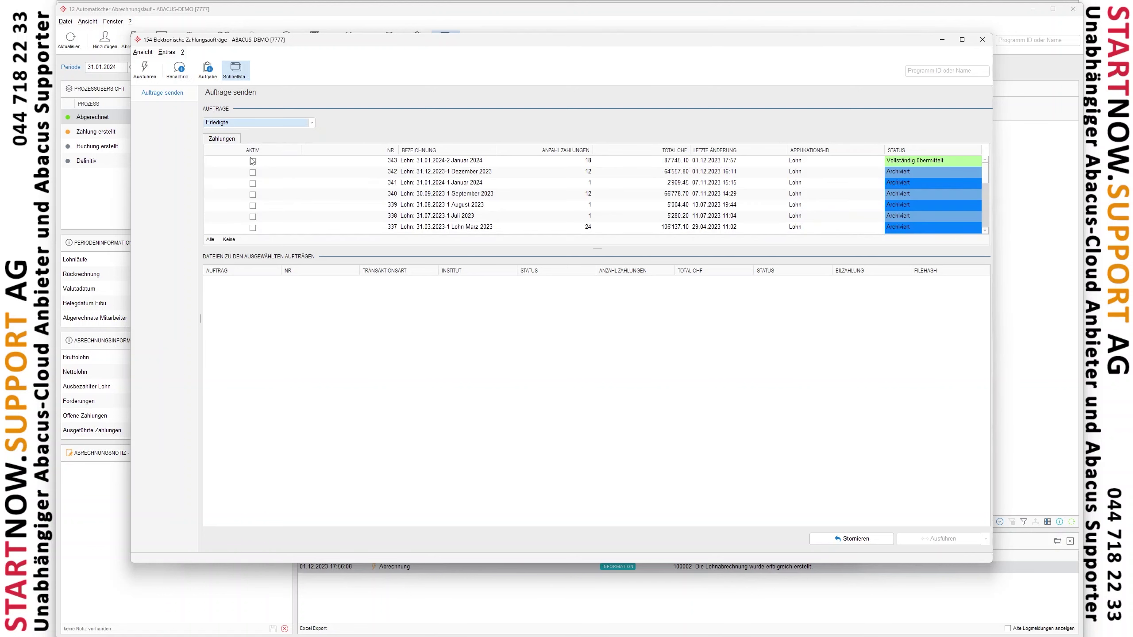
{"action": "left_click", "coordinate": [459, 162]}
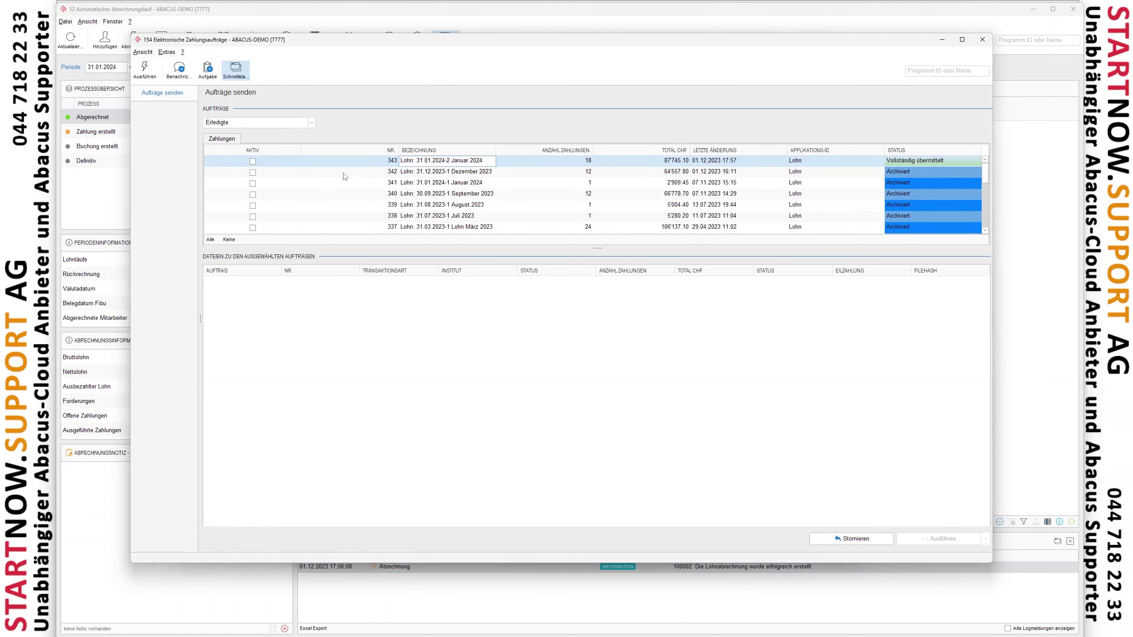
{"action": "left_click", "coordinate": [252, 161]}
{"action": "left_click", "coordinate": [794, 289]}
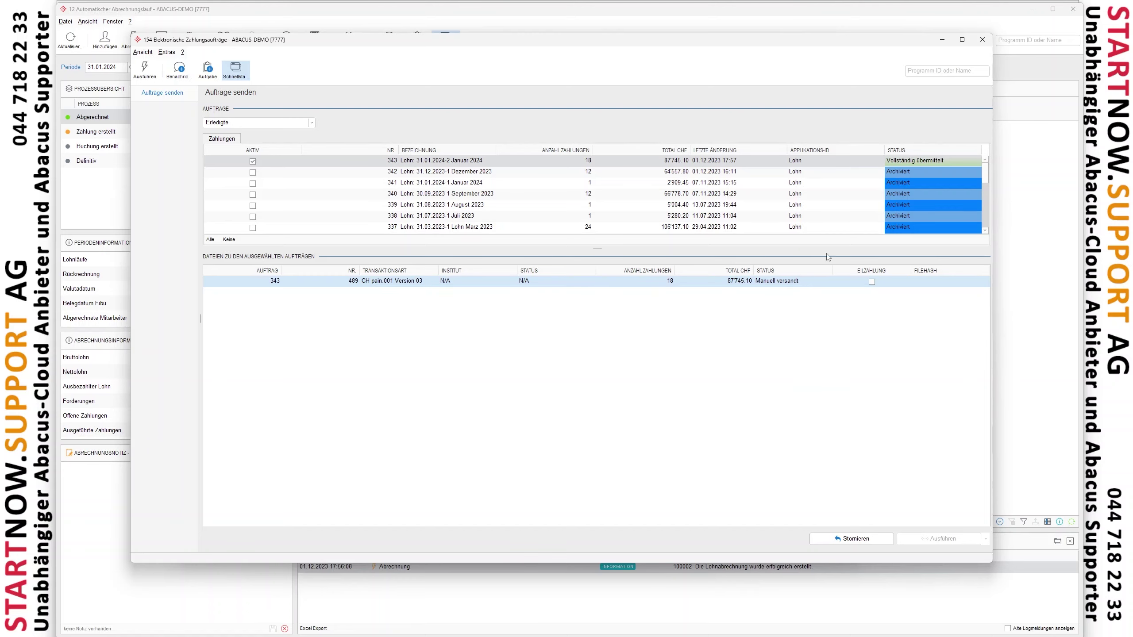
{"action": "left_click", "coordinate": [983, 42]}
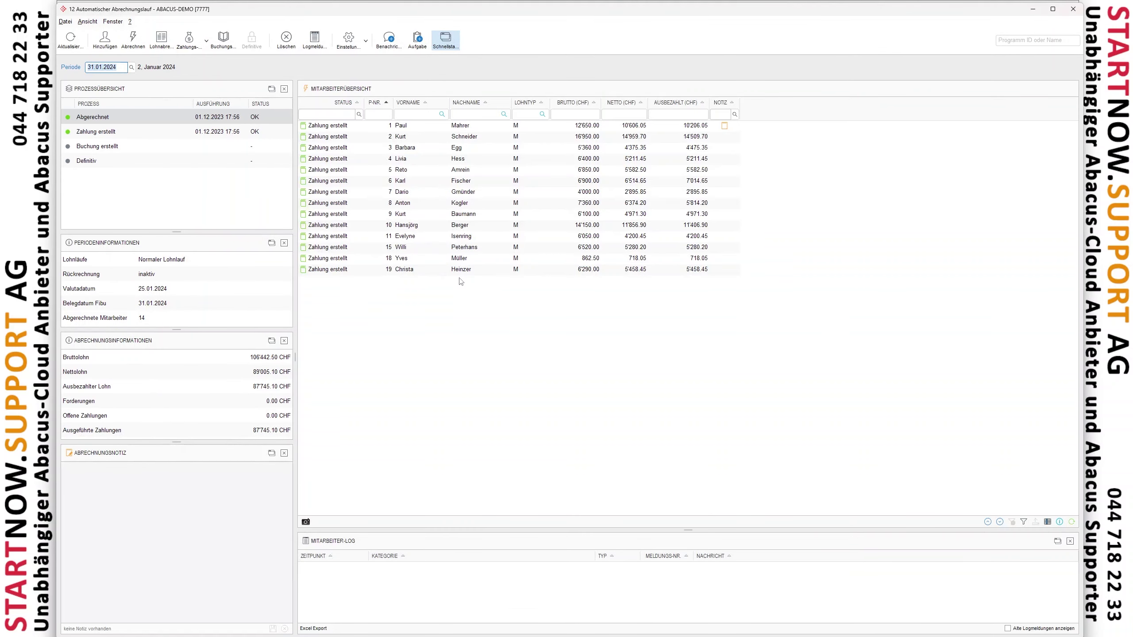
Step: Reopen the Zahlungs-Cockpit, review the status of the individual January 2024 payments, and close it again
{"action": "left_click", "coordinate": [428, 213]}
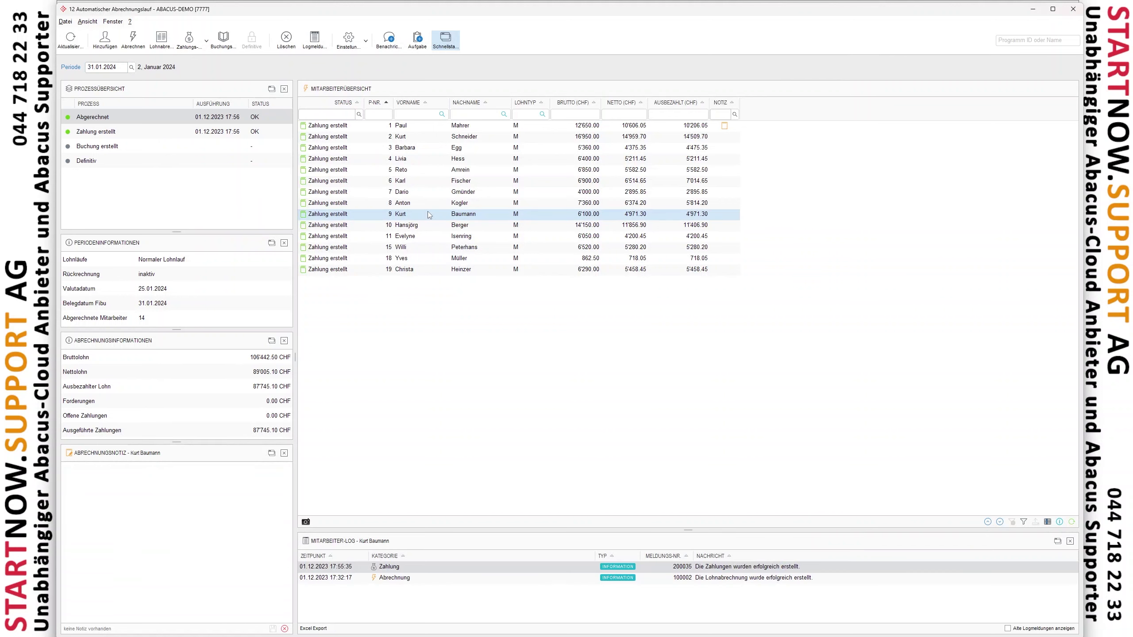
{"action": "left_click", "coordinate": [191, 47]}
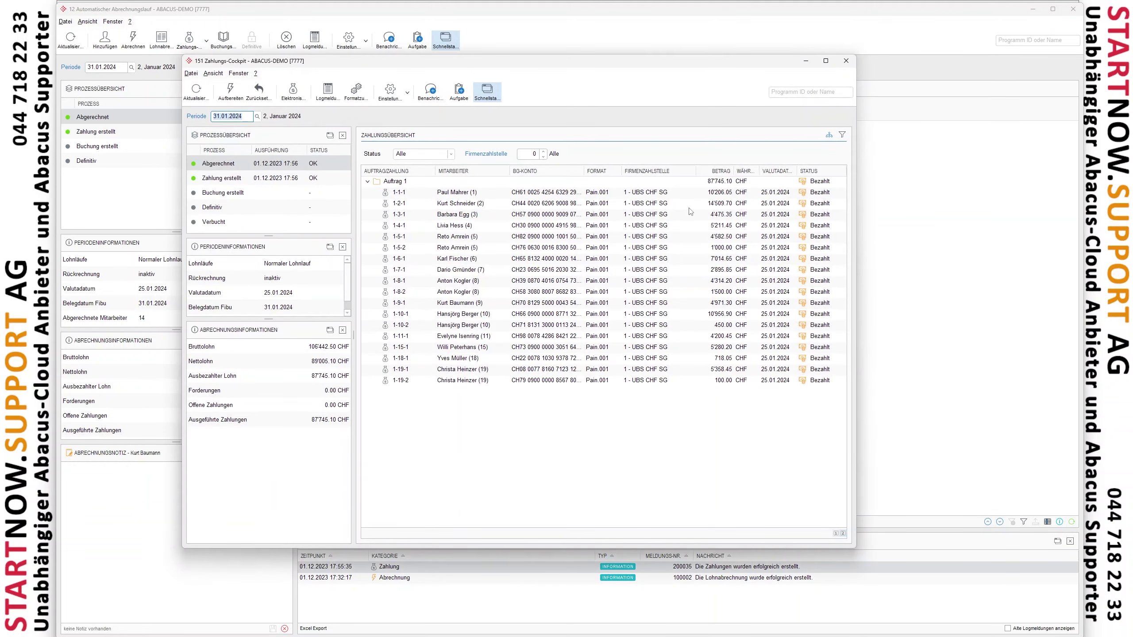
{"action": "left_click", "coordinate": [816, 197]}
{"action": "left_click", "coordinate": [817, 237]}
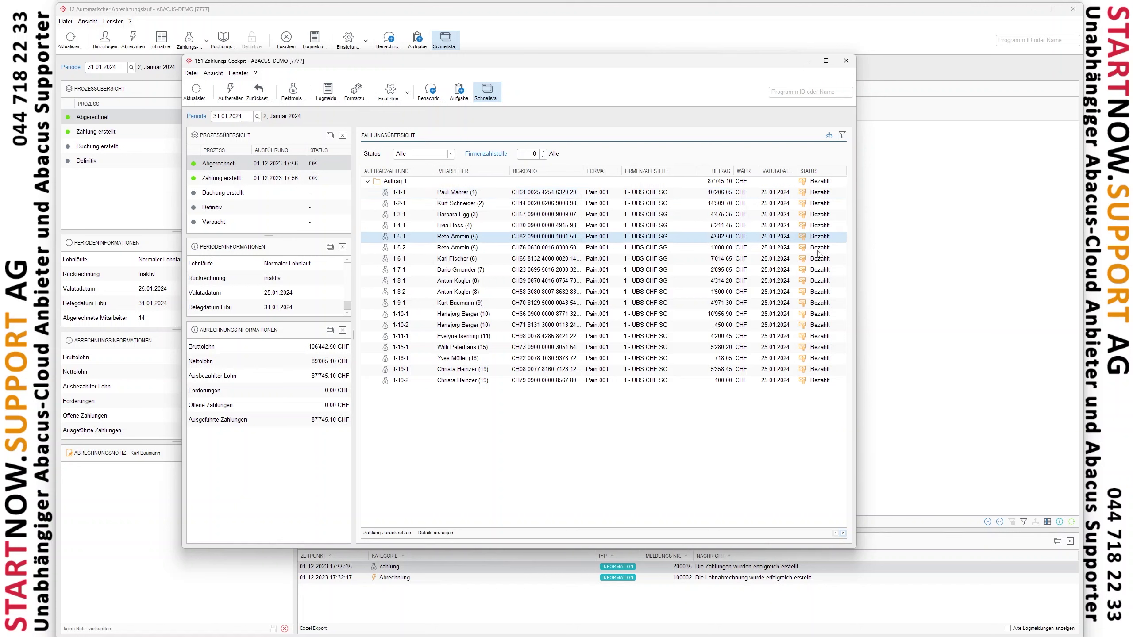
{"action": "left_click", "coordinate": [818, 250]}
{"action": "left_click", "coordinate": [824, 269]}
{"action": "left_click", "coordinate": [824, 304]}
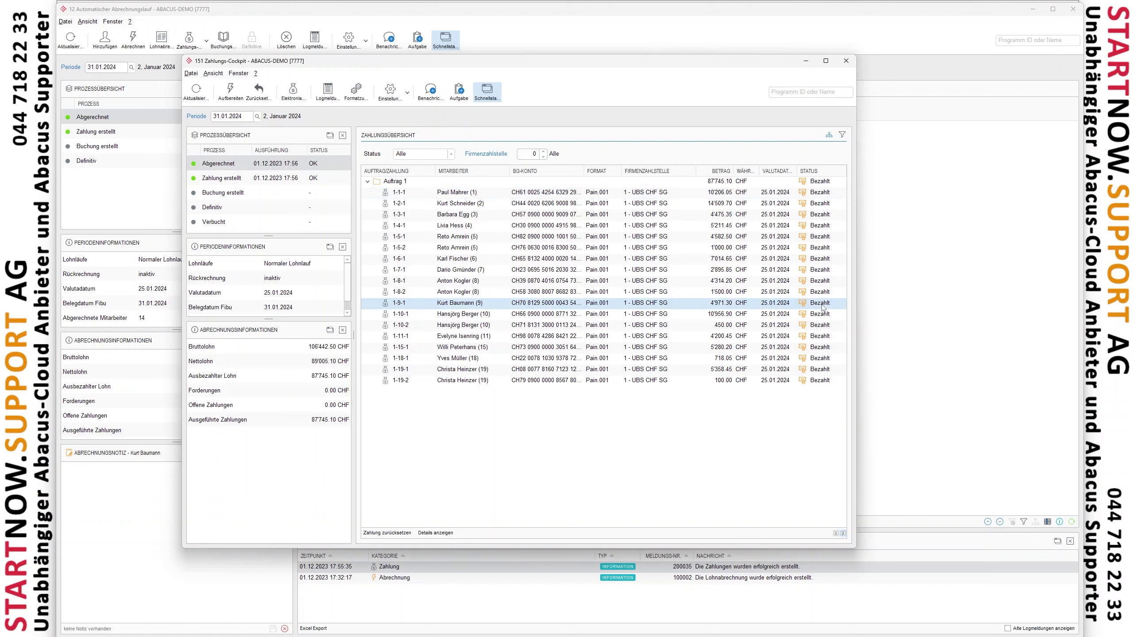
{"action": "left_click", "coordinate": [827, 280]}
{"action": "left_click", "coordinate": [828, 260]}
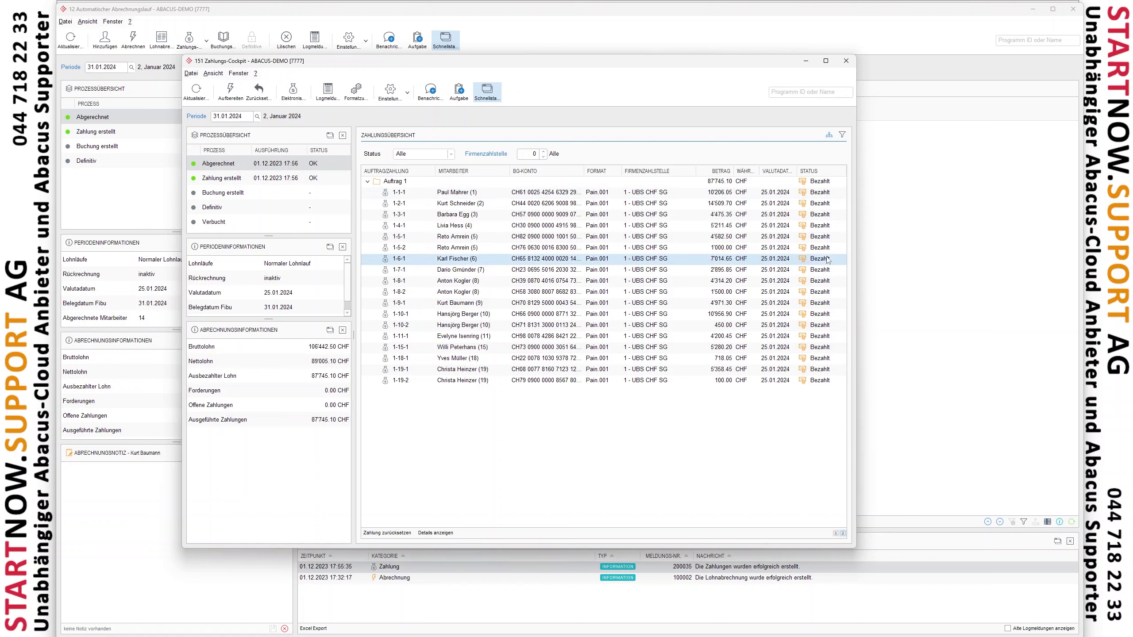
{"action": "left_click", "coordinate": [846, 61]}
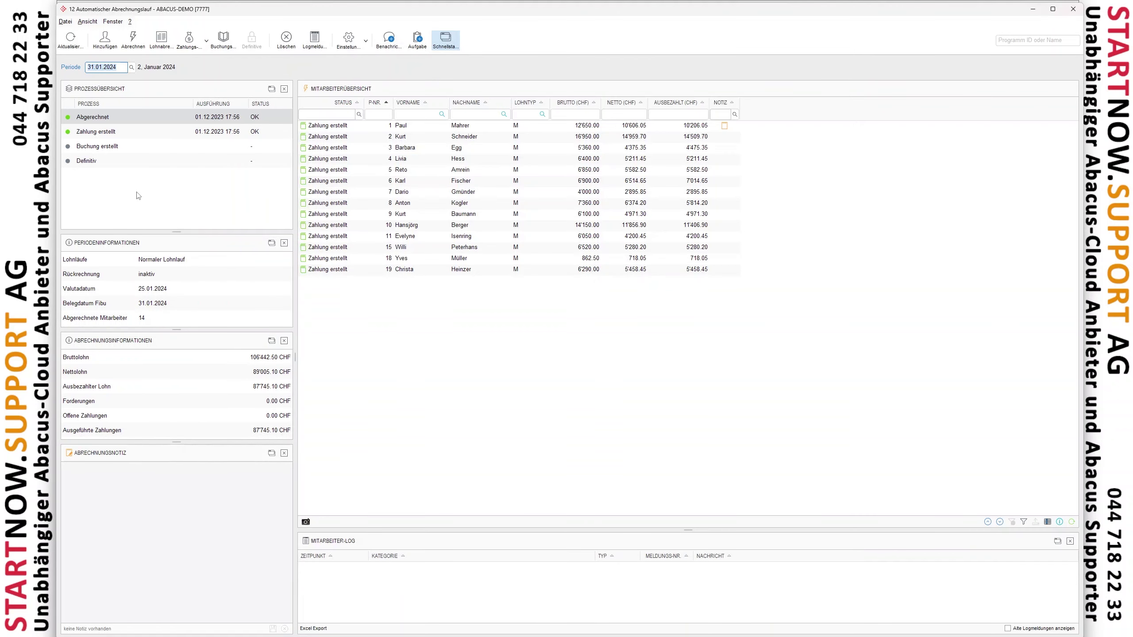
Step: Preview the January 2024 payroll statement of the second employee in the overview, examine its payment details, and close the statement output
{"action": "left_click", "coordinate": [303, 138]}
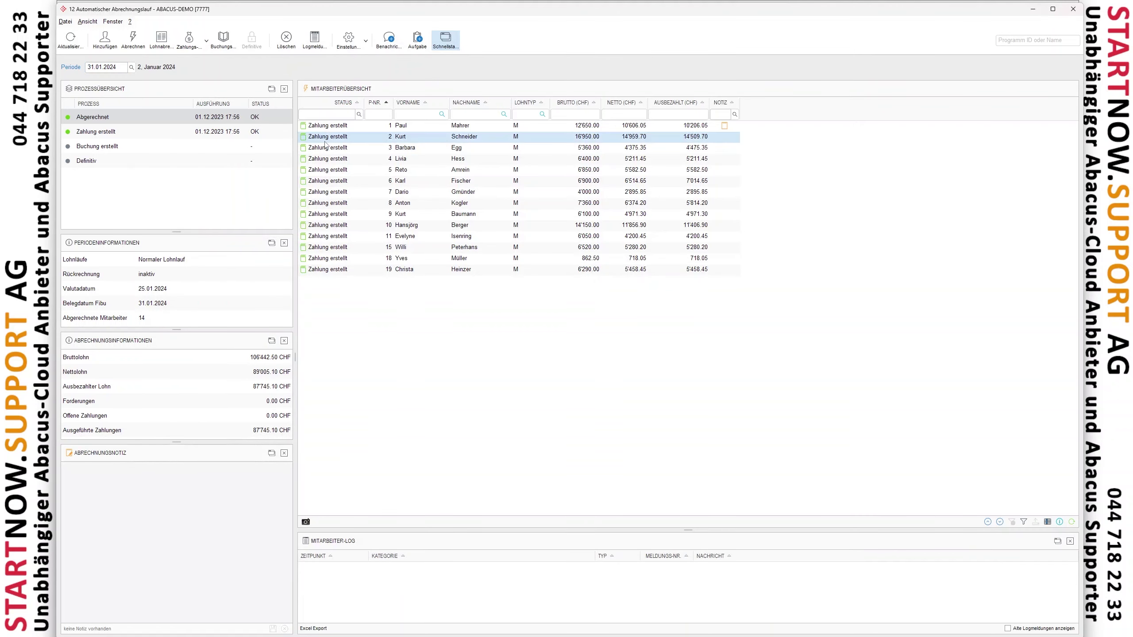
{"action": "left_click", "coordinate": [96, 133]}
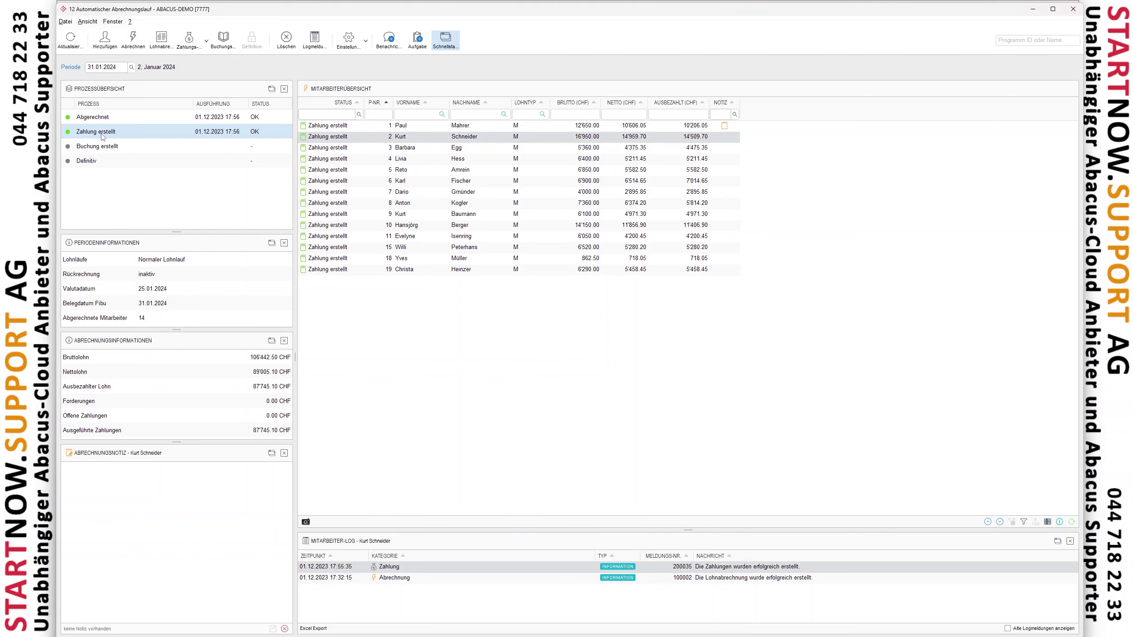
{"action": "left_click", "coordinate": [161, 43]}
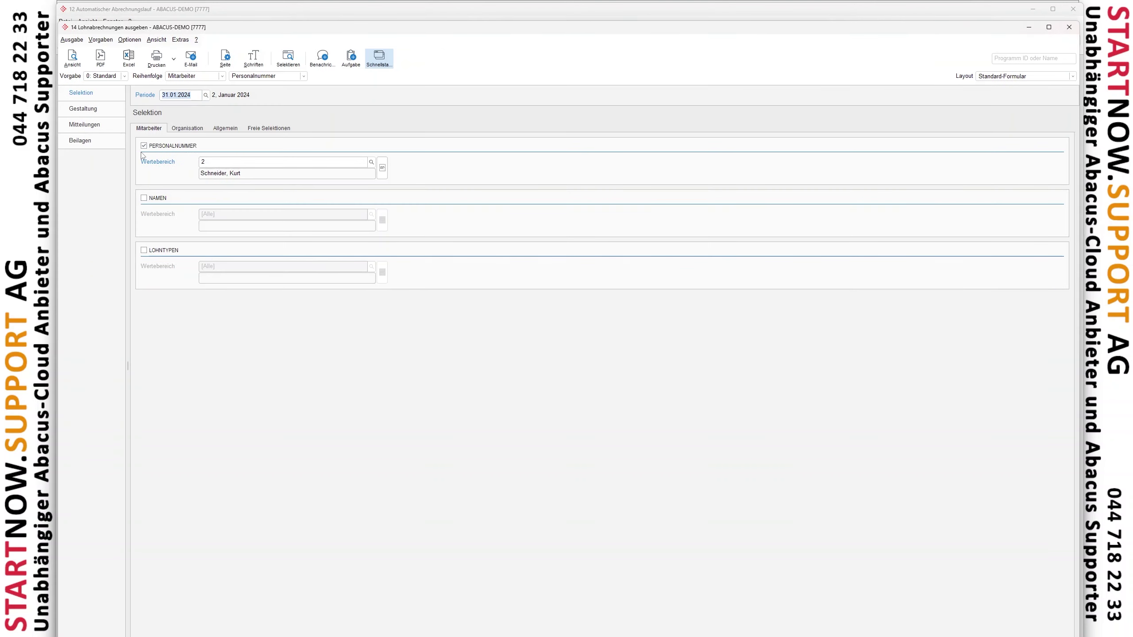
{"action": "left_click", "coordinate": [73, 57]}
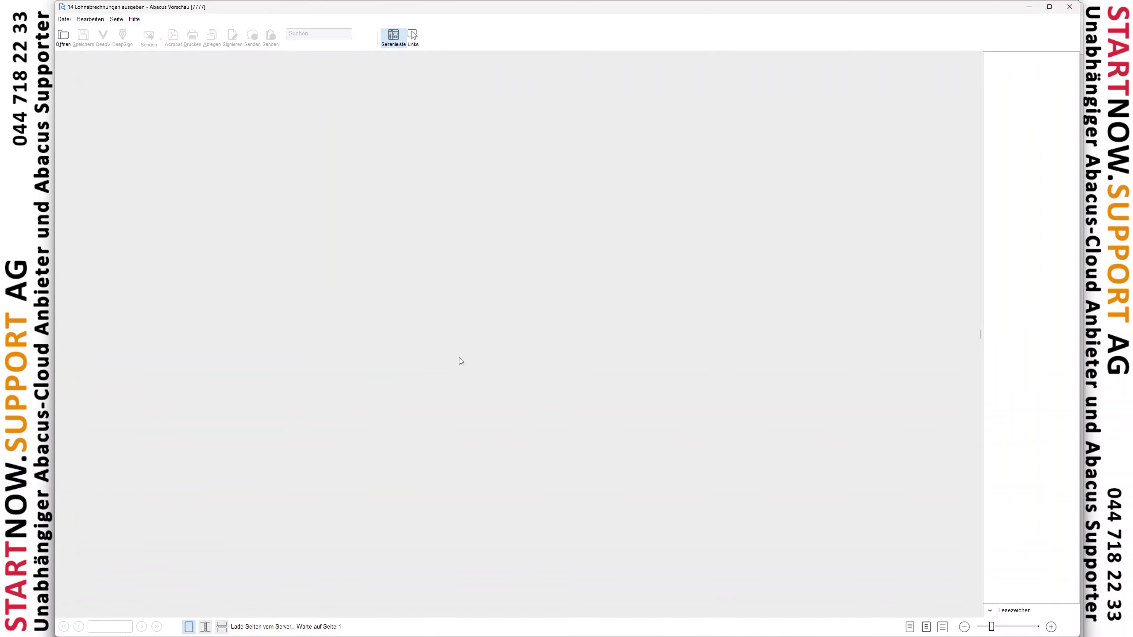
{"action": "scroll", "coordinate": [966, 159], "scroll_direction": "down", "scroll_amount": 3}
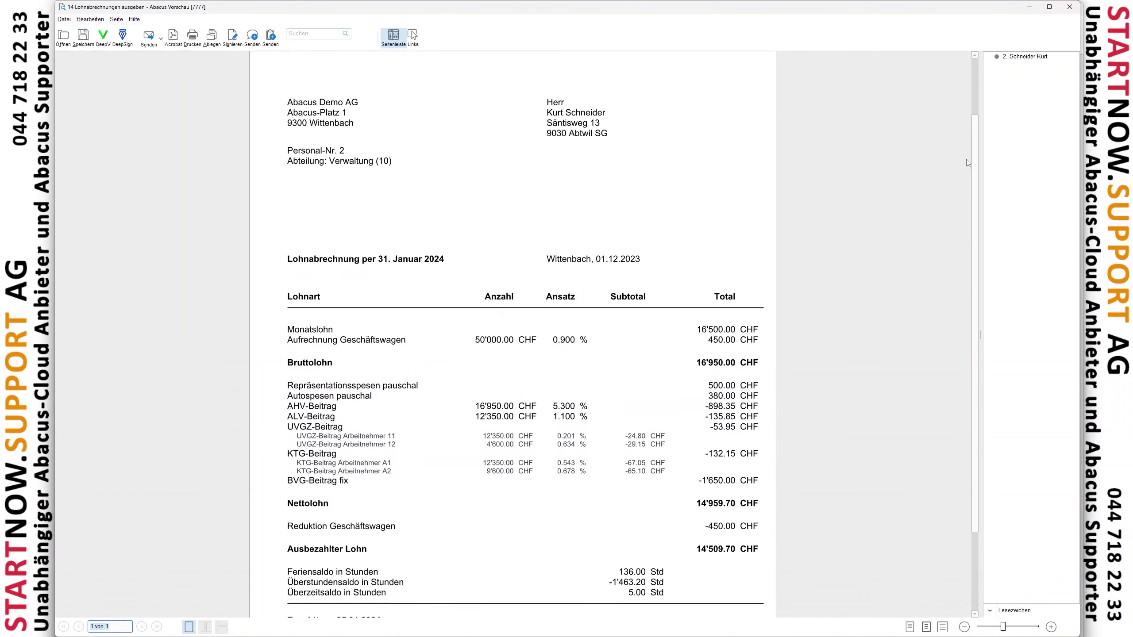
{"action": "left_click_drag", "start_coordinate": [276, 530], "coordinate": [655, 579]}
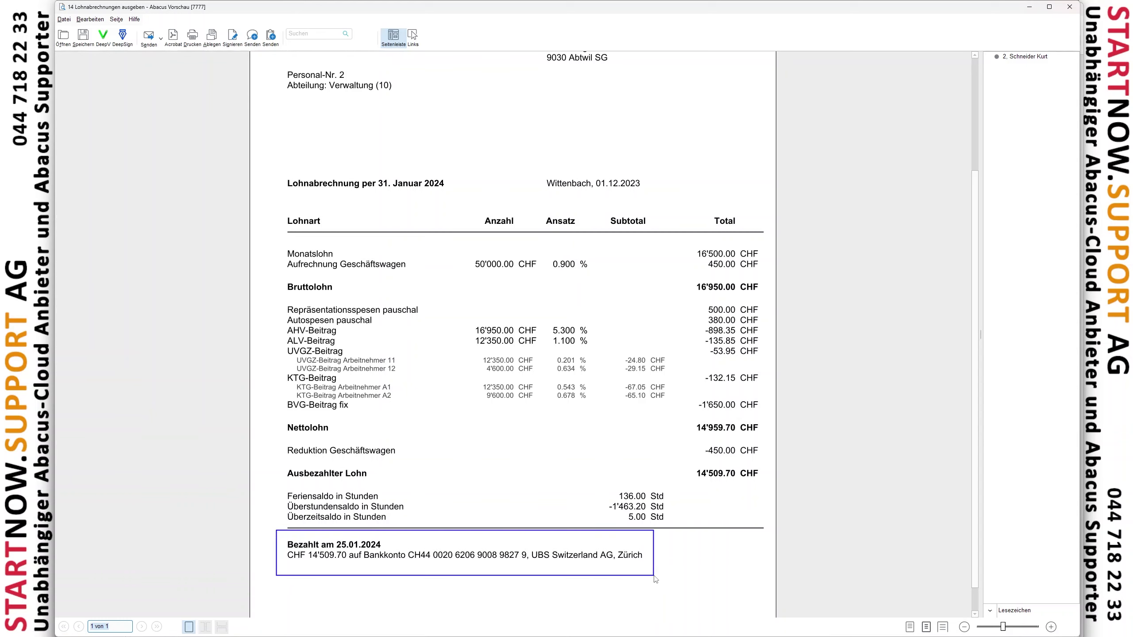
{"action": "left_click", "coordinate": [1069, 6]}
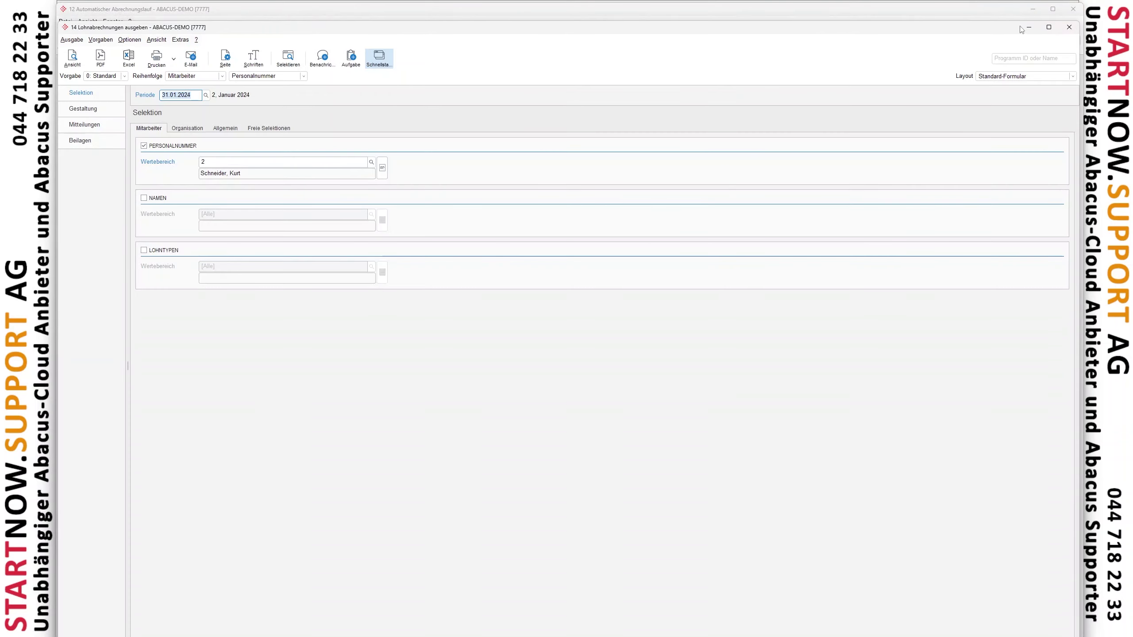
{"action": "left_click", "coordinate": [1069, 27]}
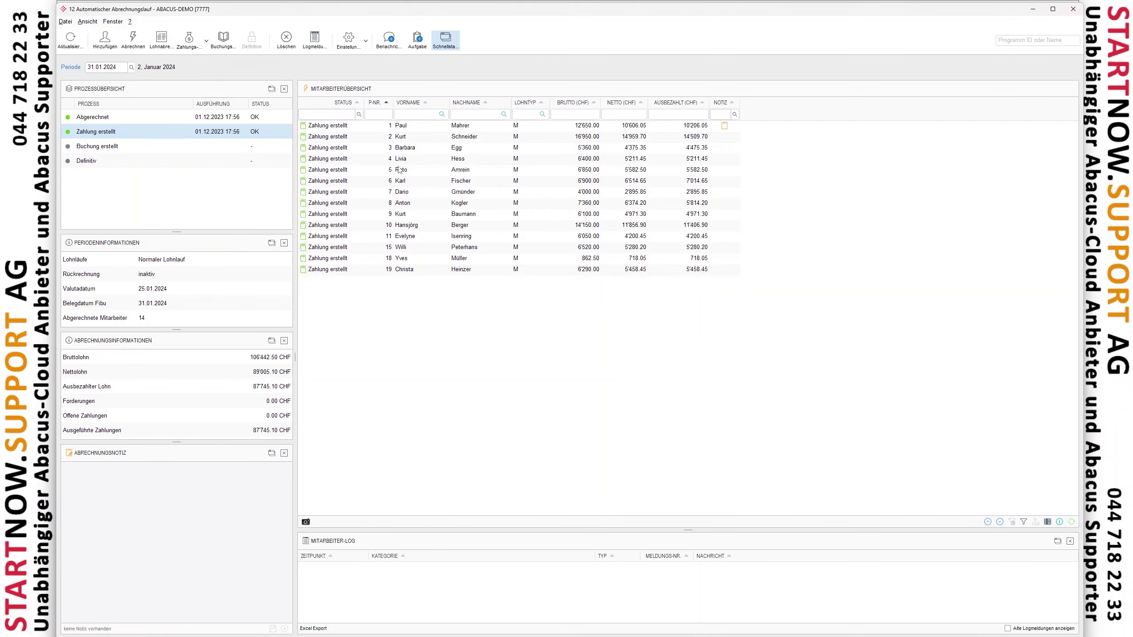
Step: Close the Automatischer Abrechnungslauf and expand Detaillierte Journale and Kumulative Journale under Auswertungen
{"action": "left_click", "coordinate": [399, 170]}
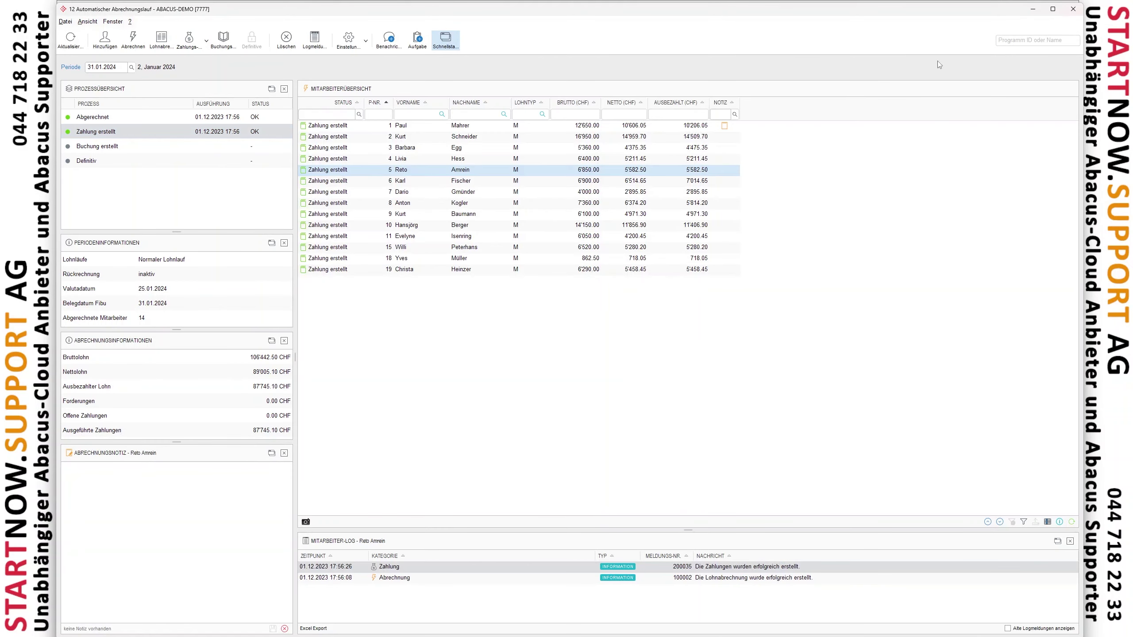
{"action": "left_click", "coordinate": [1074, 14]}
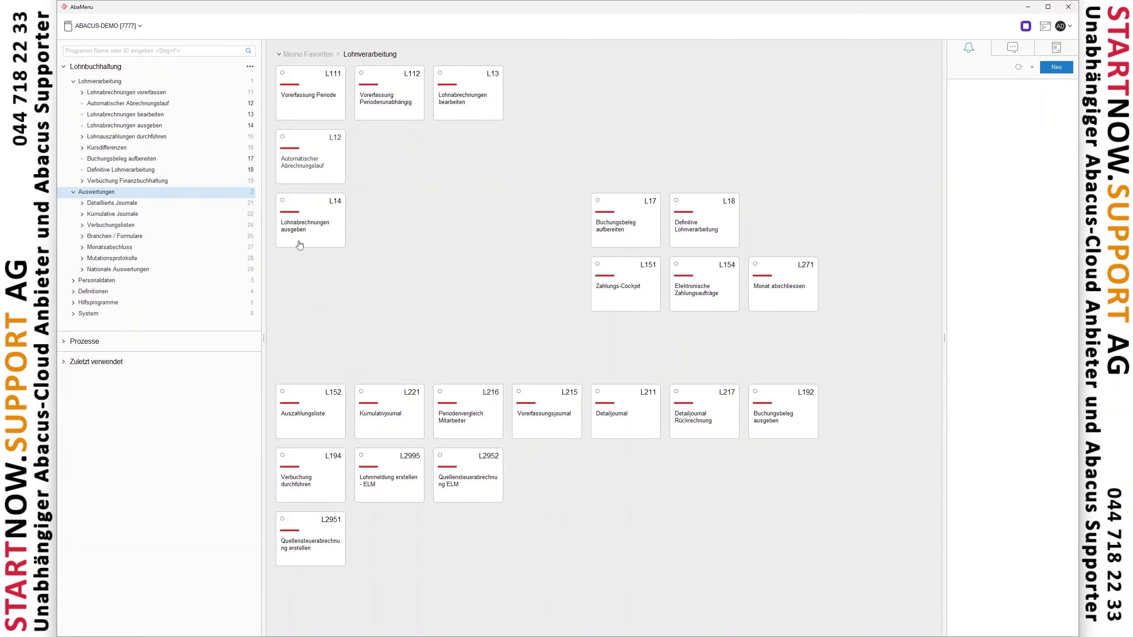
{"action": "left_click", "coordinate": [82, 204]}
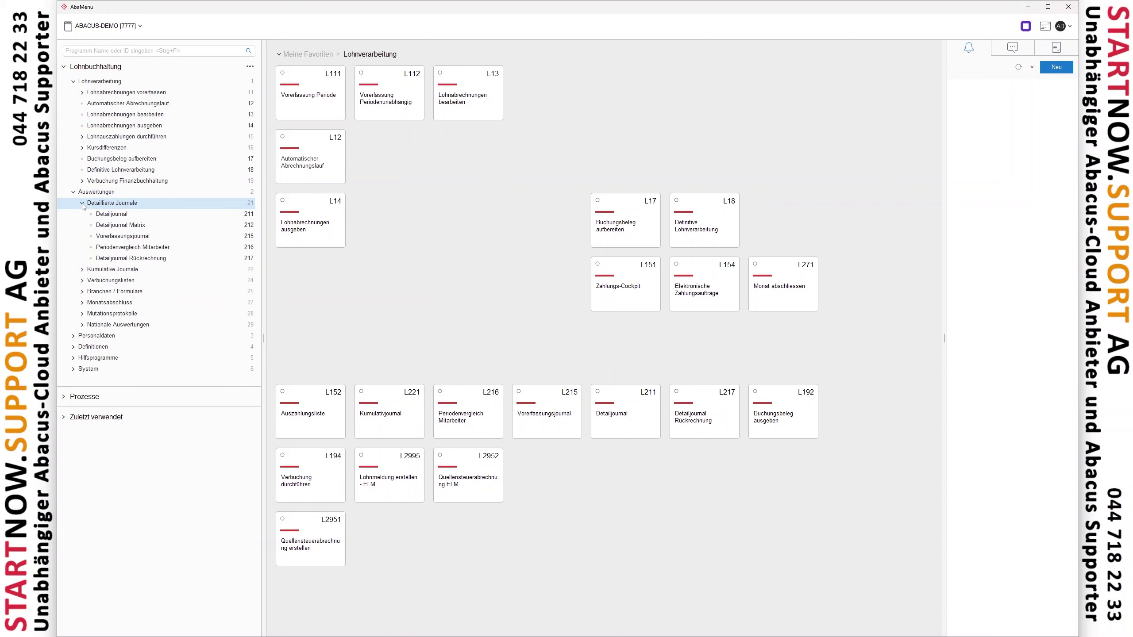
{"action": "left_click", "coordinate": [83, 270]}
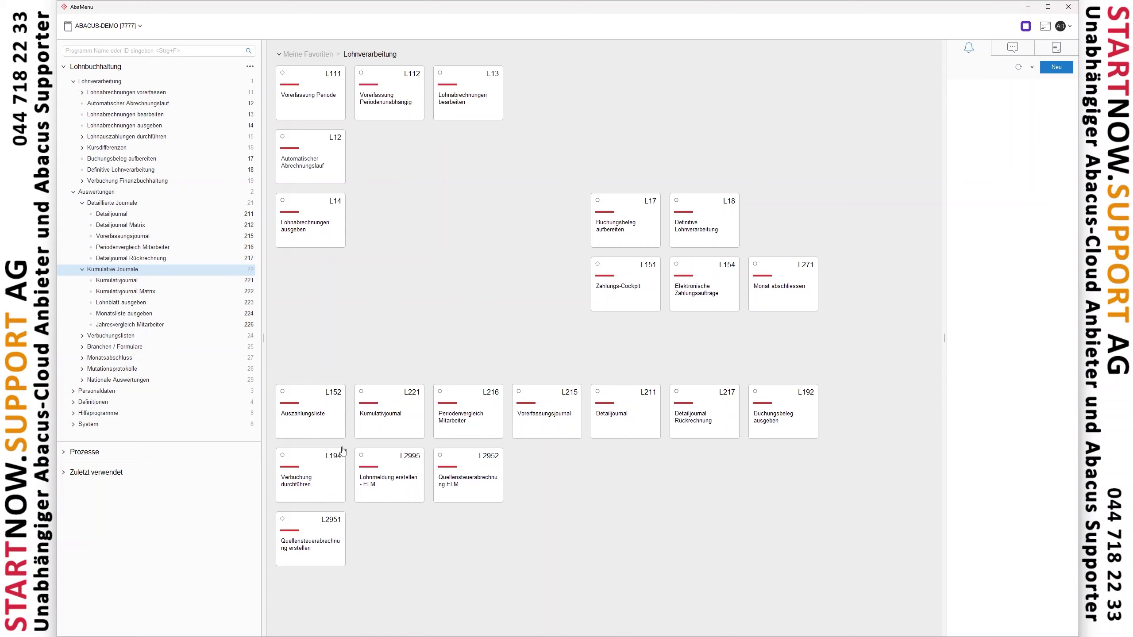
Step: Preview the Auszahlungsliste for period 31.01.2024, number 2, Januar 2024, and close the report
{"action": "left_click", "coordinate": [319, 418]}
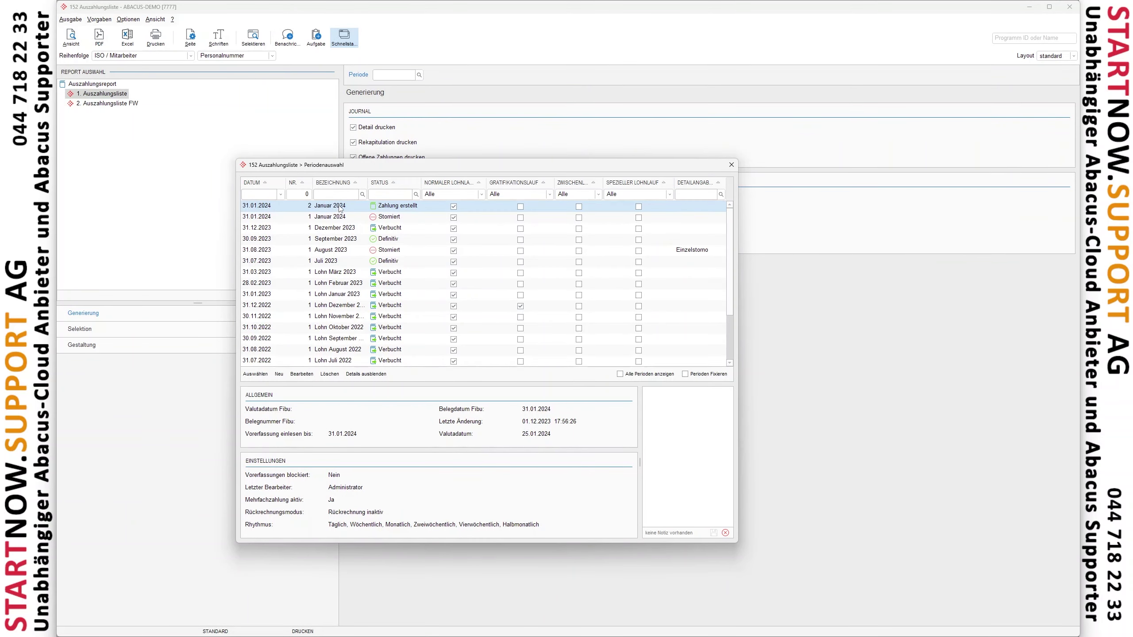
{"action": "double_click", "coordinate": [340, 209]}
{"action": "left_click", "coordinate": [71, 37]}
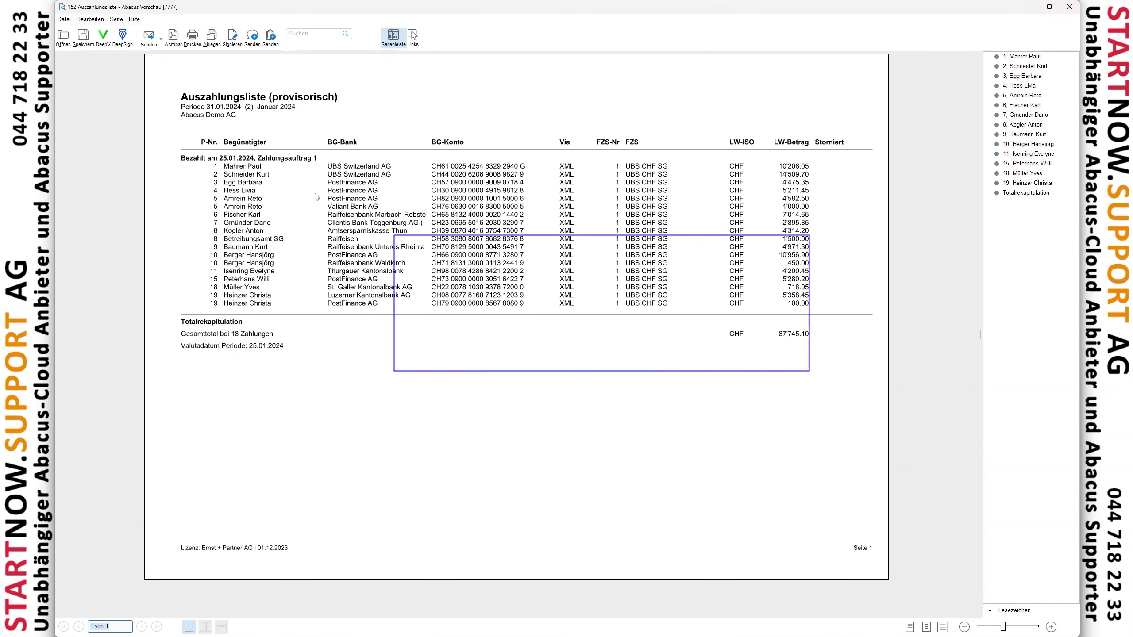
{"action": "left_click", "coordinate": [1069, 10]}
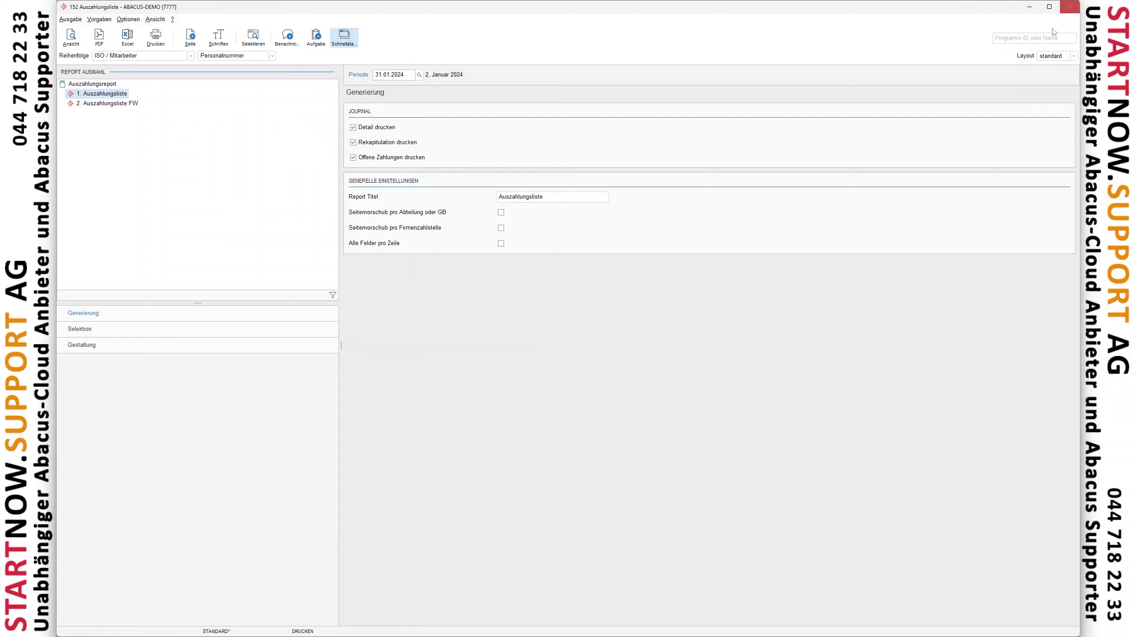
{"action": "left_click", "coordinate": [1069, 8]}
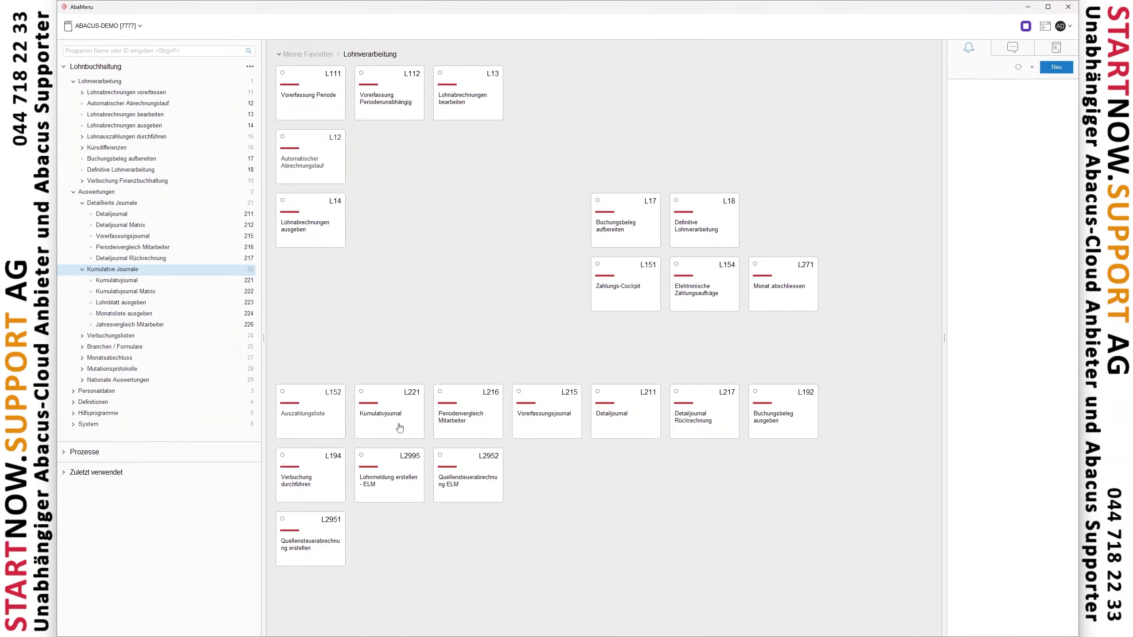
Step: Preview the Kumulativjournal for January to December 2023, checking its Gestaltung options beforehand, and close the report
{"action": "left_click", "coordinate": [398, 426]}
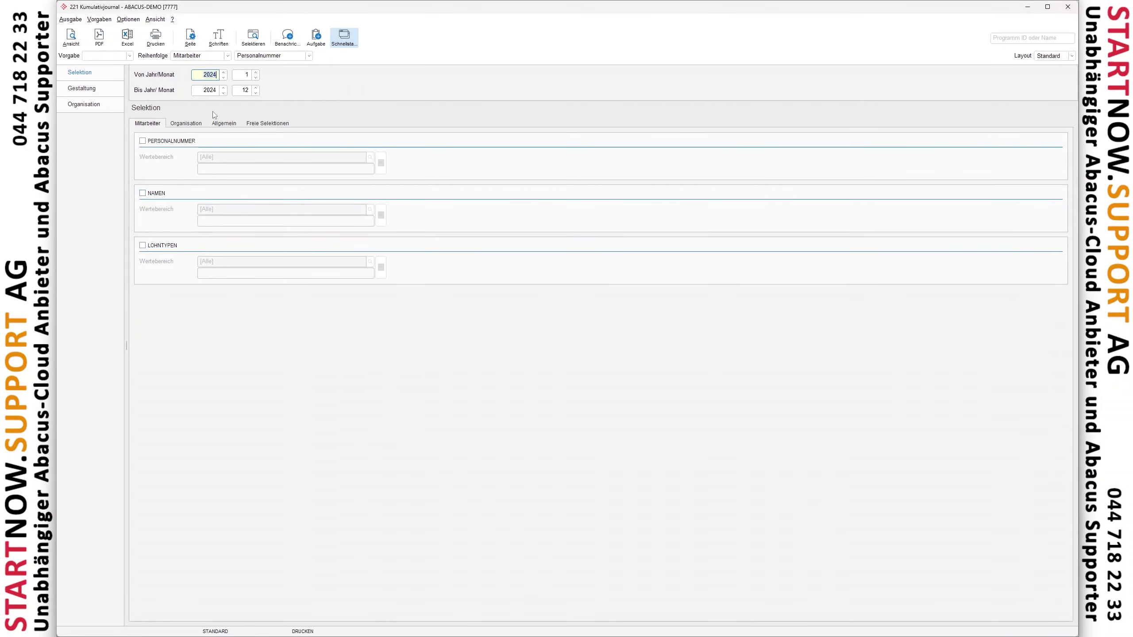
{"action": "left_click", "coordinate": [223, 77]}
{"action": "left_click", "coordinate": [223, 93]}
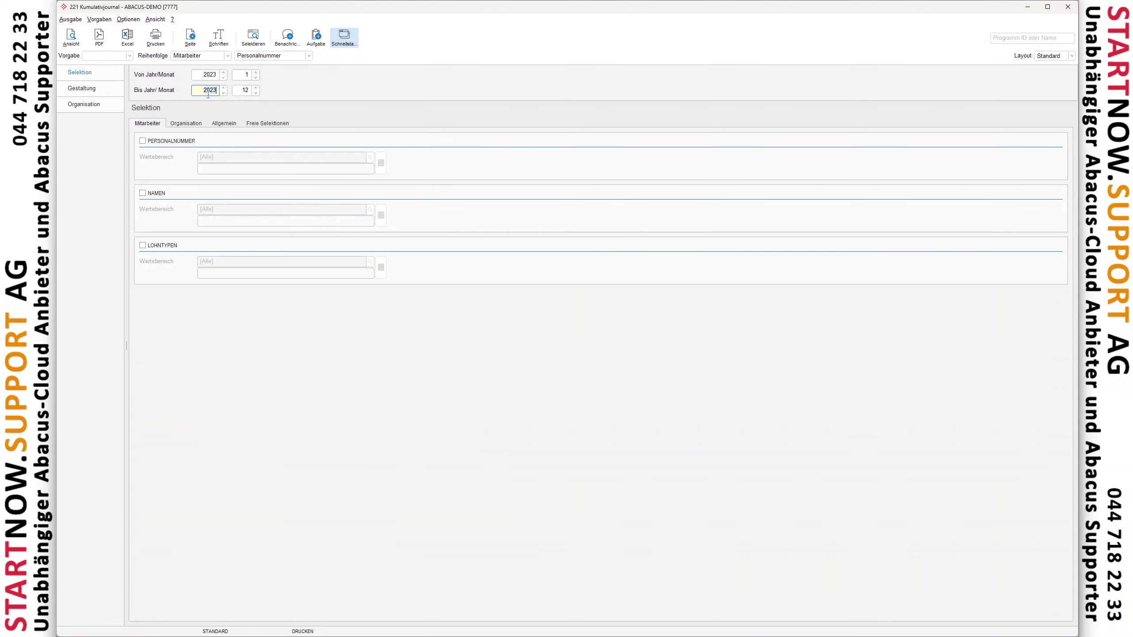
{"action": "left_click", "coordinate": [81, 89]}
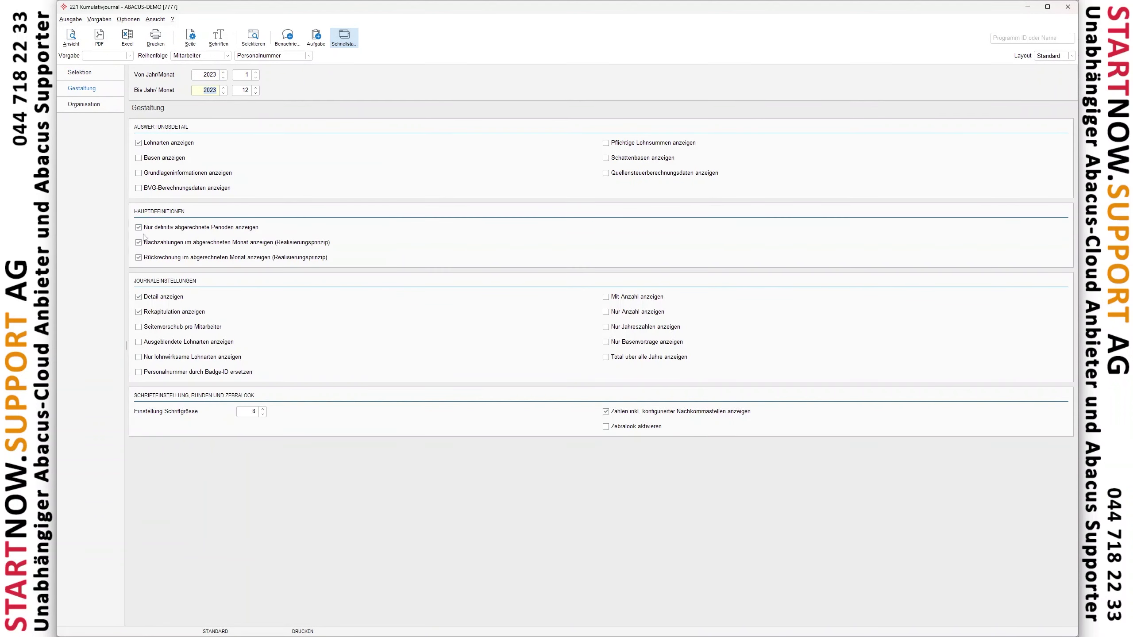
{"action": "left_click", "coordinate": [70, 35]}
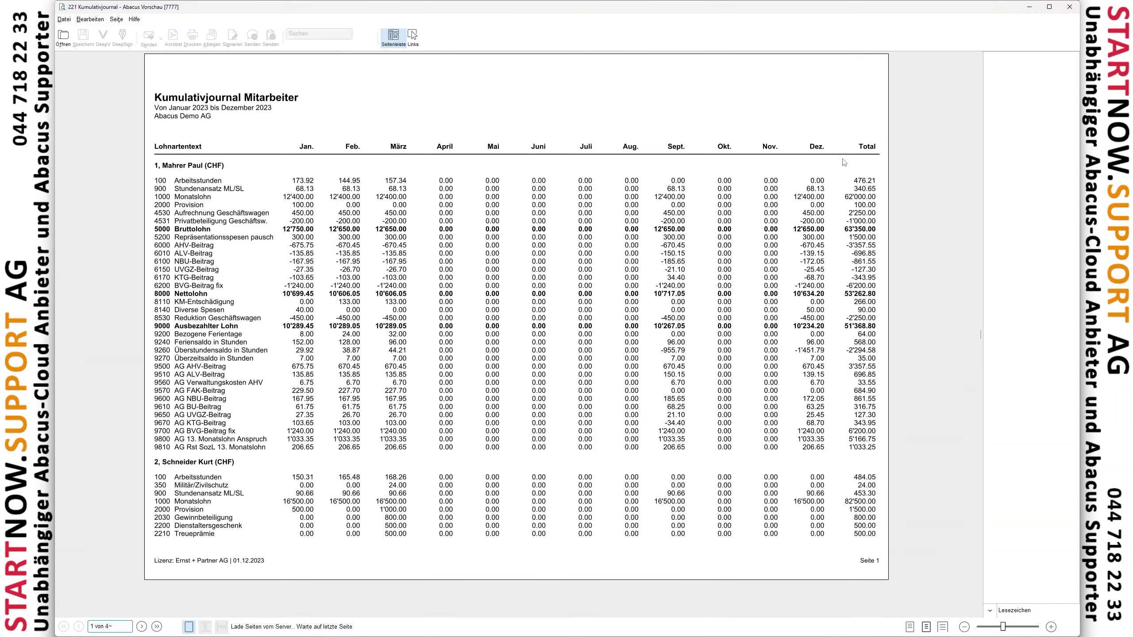
{"action": "left_click", "coordinate": [1066, 11]}
{"action": "left_click", "coordinate": [1066, 9]}
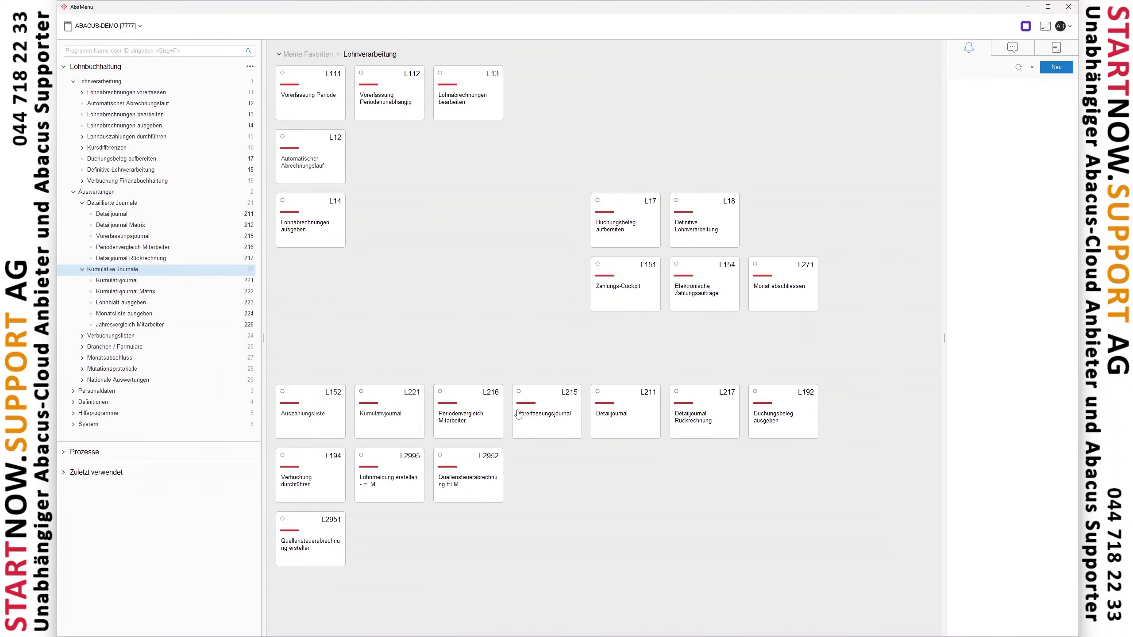
Step: Open the Periodenvergleich Mitarbeiter with 31.01.2024, number 2, as Aktuelle Periode and 31.12.2023, number 1, as Vergleichsperiode
{"action": "left_click", "coordinate": [486, 432]}
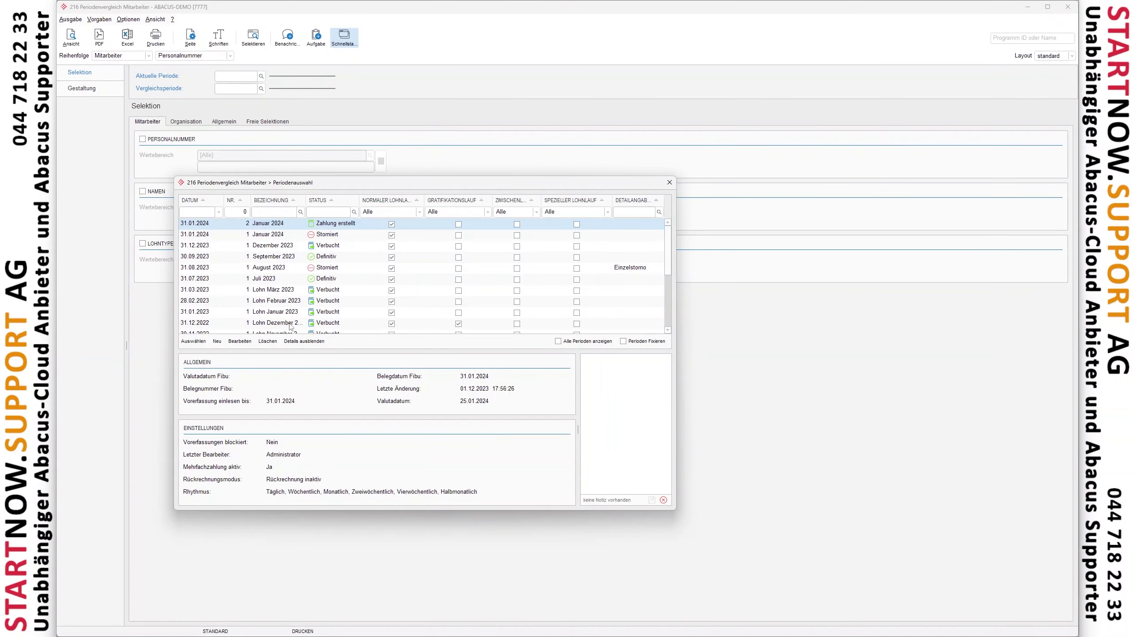
{"action": "double_click", "coordinate": [282, 224]}
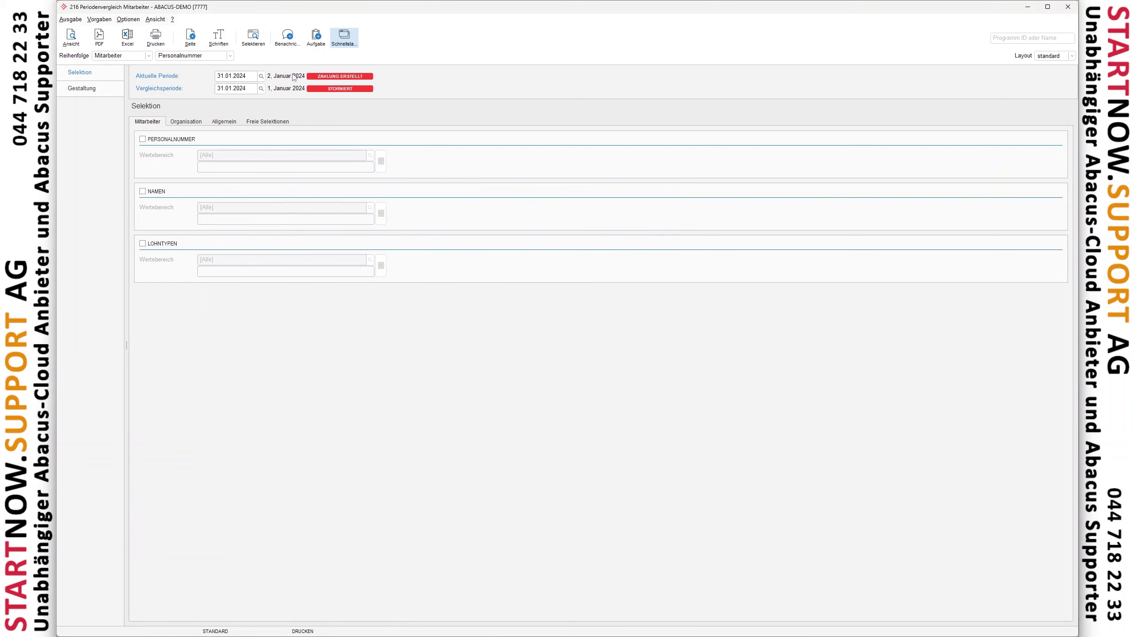
{"action": "left_click", "coordinate": [147, 88]}
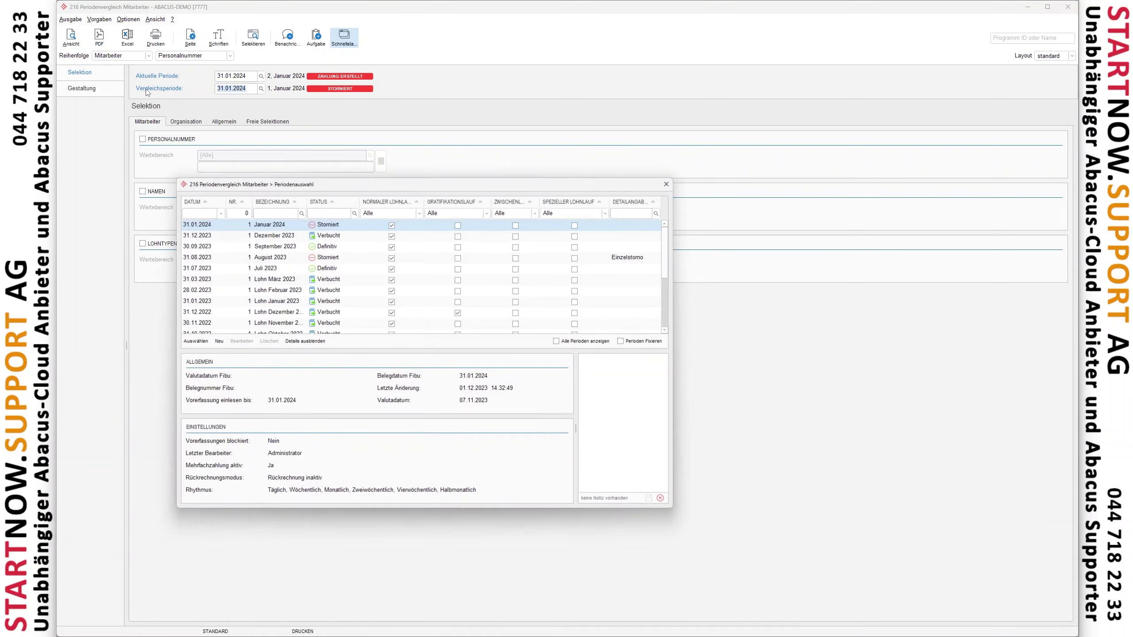
{"action": "double_click", "coordinate": [302, 237]}
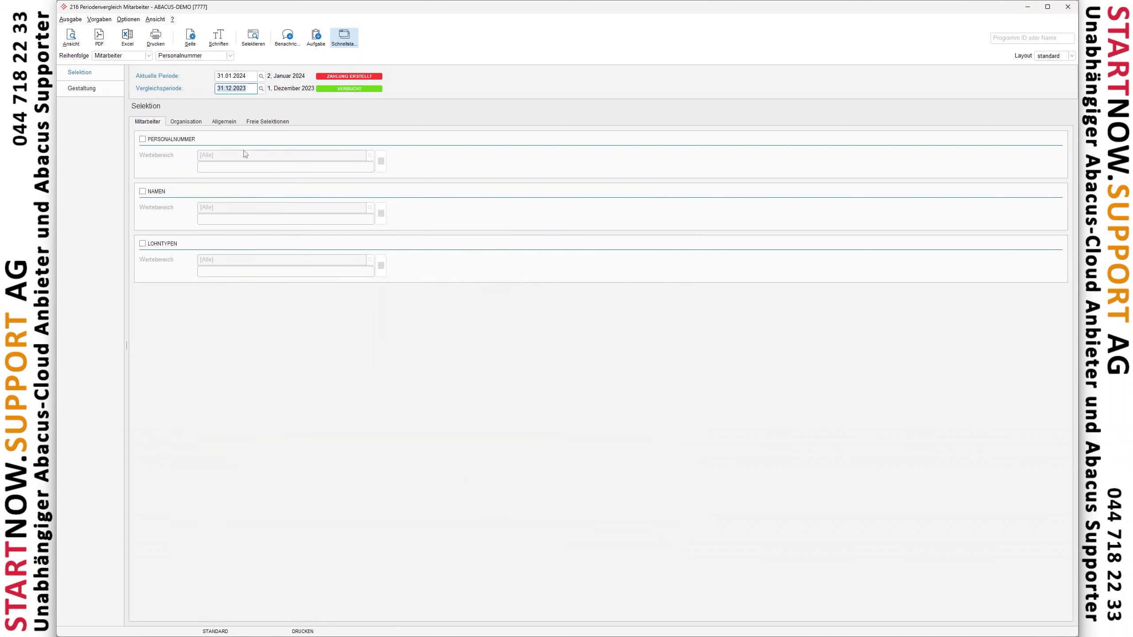
Step: Check the Gestaltung options of the period comparison, preview the Periodenvergleichsjournal, and close the report
{"action": "left_click", "coordinate": [80, 92]}
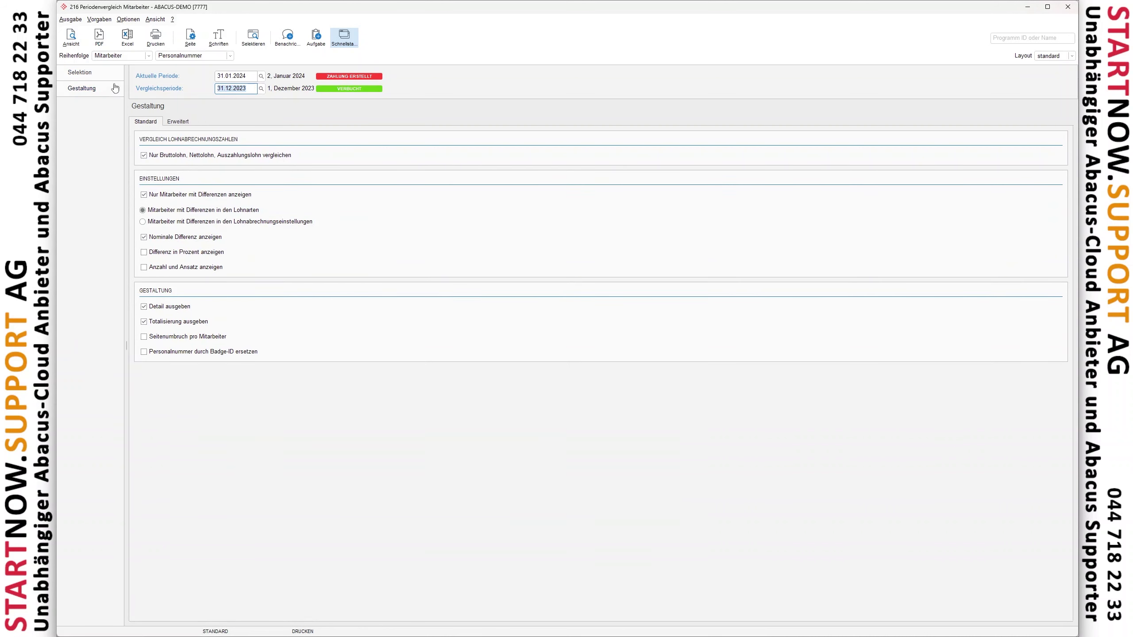
{"action": "left_click", "coordinate": [71, 31]}
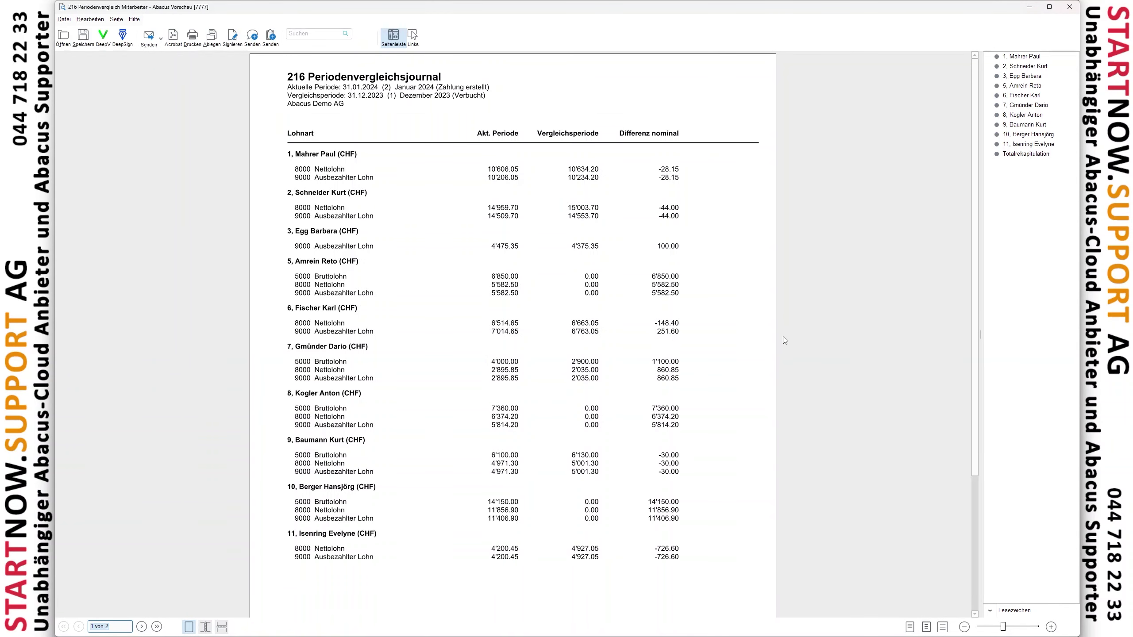
{"action": "left_click", "coordinate": [1070, 7]}
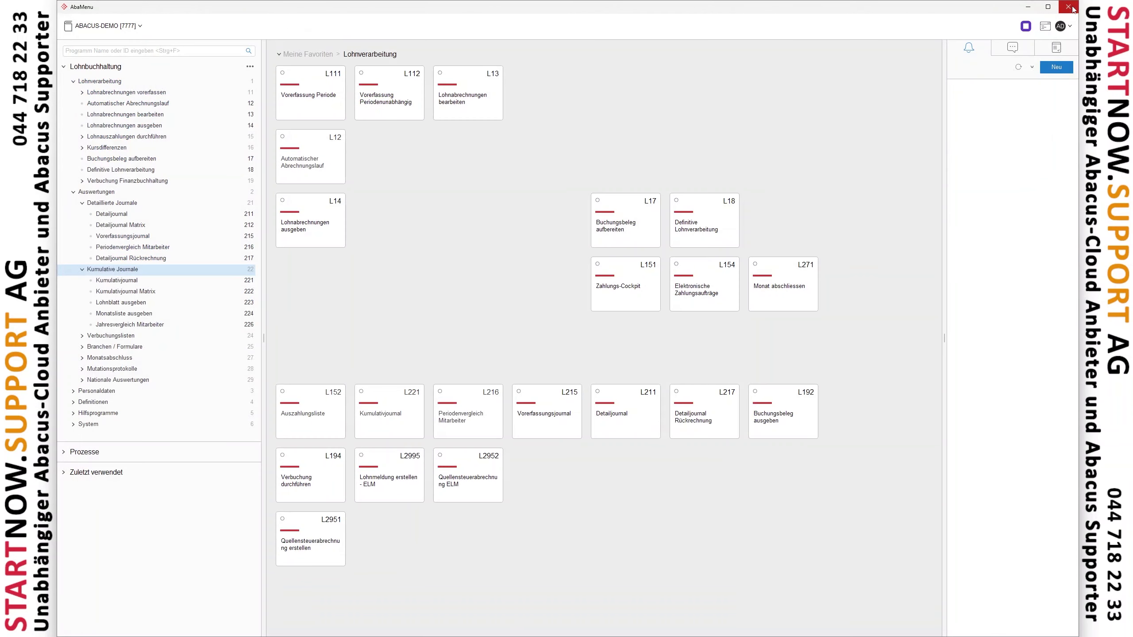
{"action": "left_click", "coordinate": [1067, 7]}
Step: Preview the Vorerfassungsjournal restricted to the Lohnperiode 31.01.2024, number 2, Januar 2024, and close the report
{"action": "left_click", "coordinate": [547, 429]}
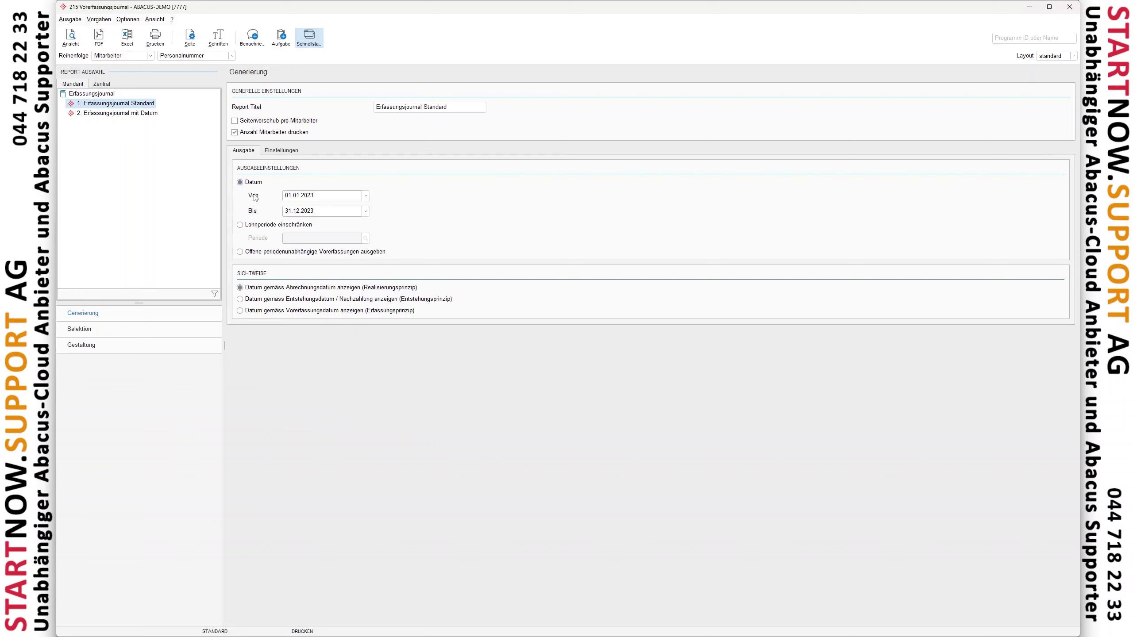
{"action": "left_click", "coordinate": [247, 227]}
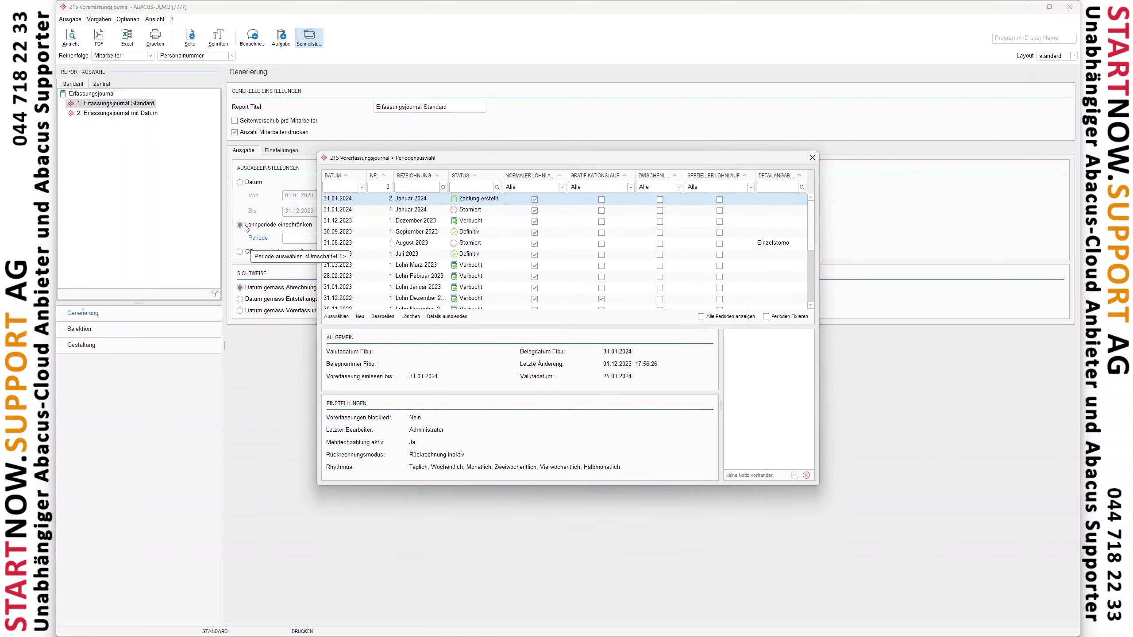
{"action": "double_click", "coordinate": [410, 201]}
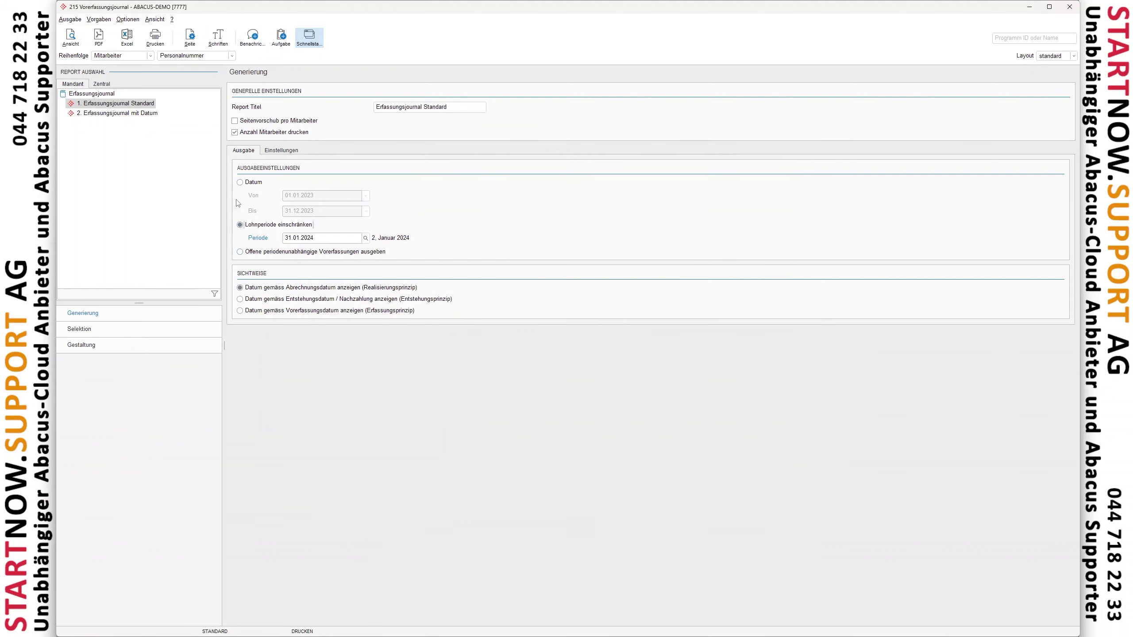
{"action": "left_click", "coordinate": [70, 37]}
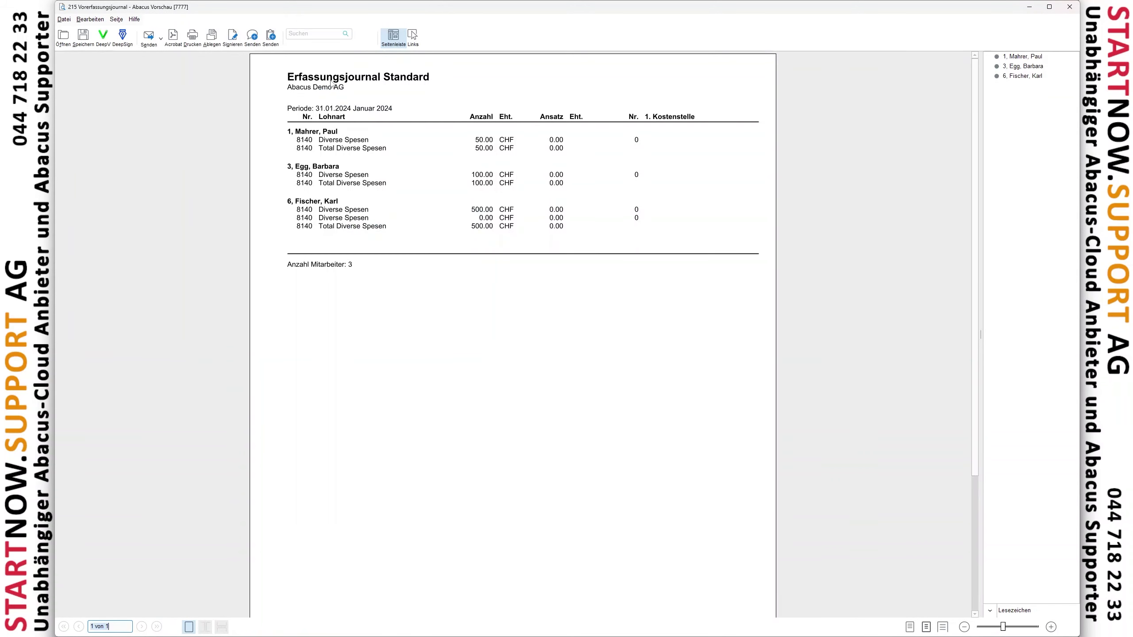
{"action": "left_click_drag", "start_coordinate": [276, 59], "coordinate": [745, 303]}
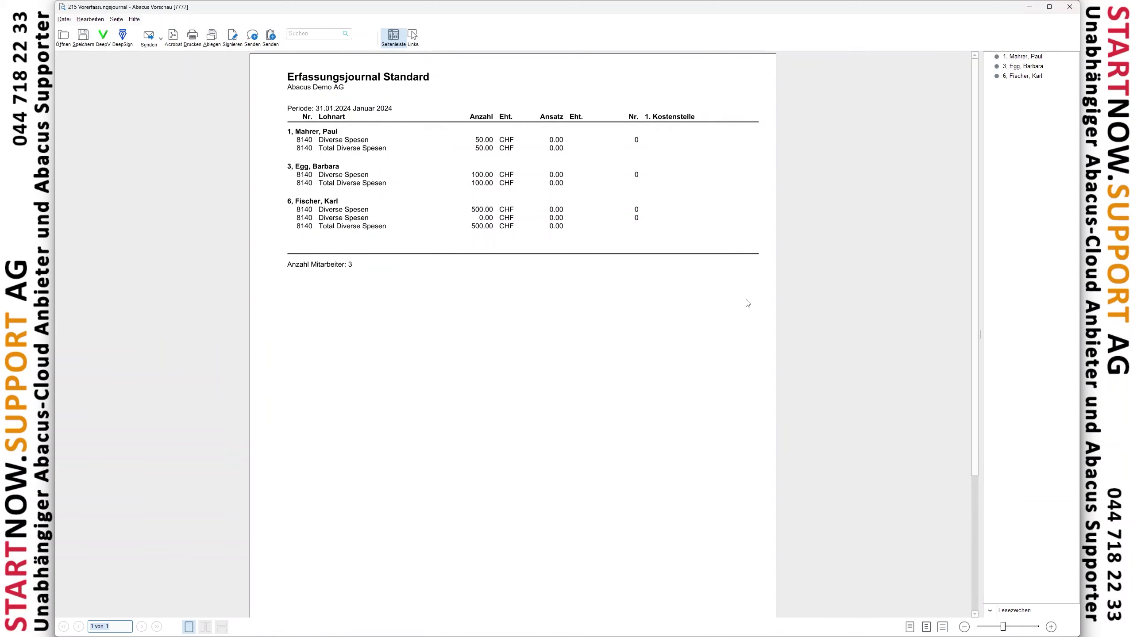
{"action": "left_click", "coordinate": [1070, 7]}
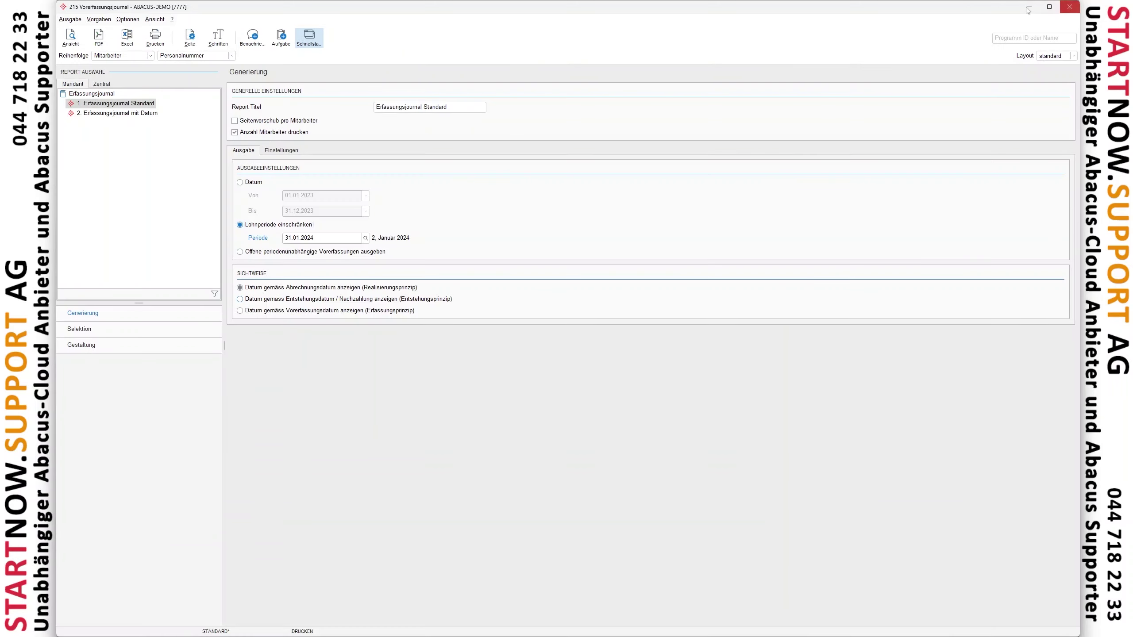
{"action": "left_click", "coordinate": [1071, 9]}
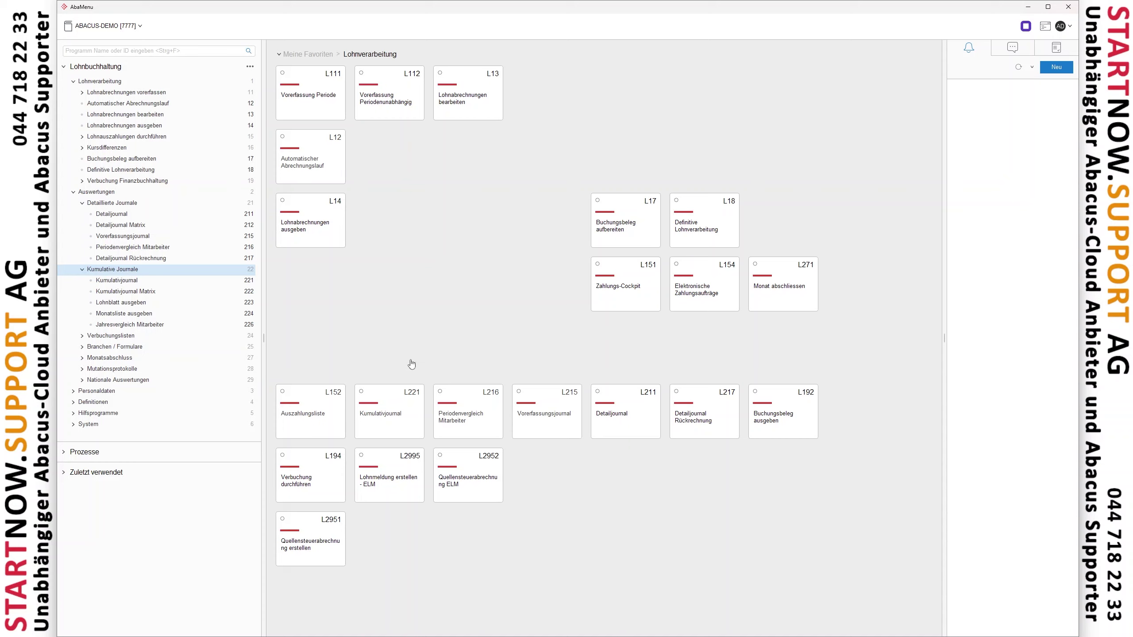
Step: Reopen the Automatischer Abrechnungslauf, open the Lohnabrechnungen output for January 2024, and remove the Personalnummer restriction to include all employees
{"action": "left_click", "coordinate": [333, 167]}
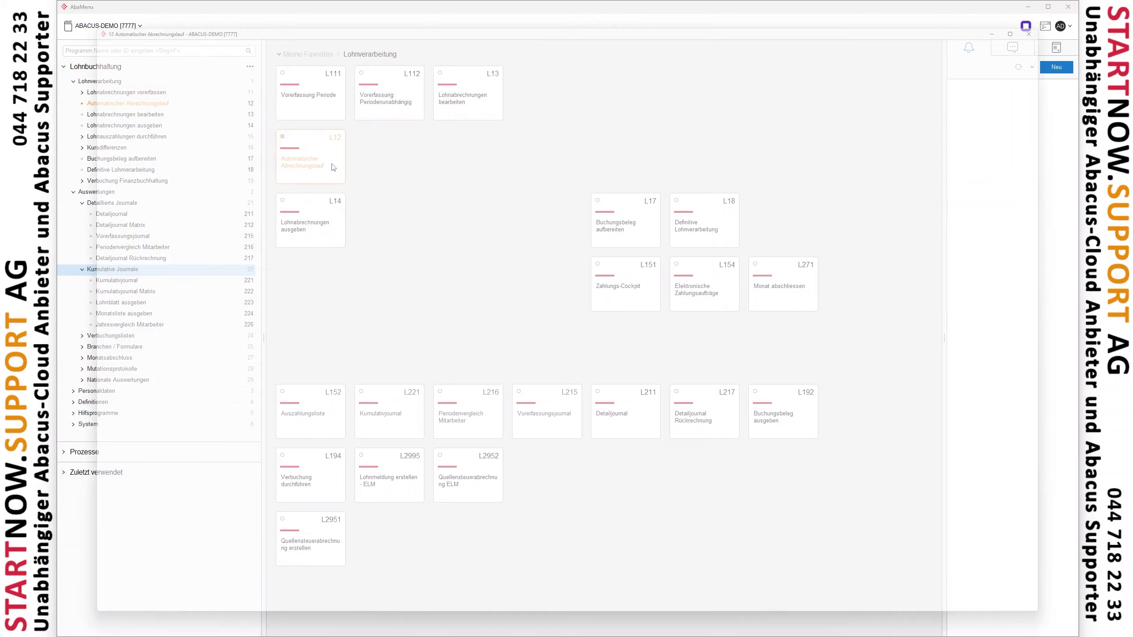
{"action": "double_click", "coordinate": [363, 180]}
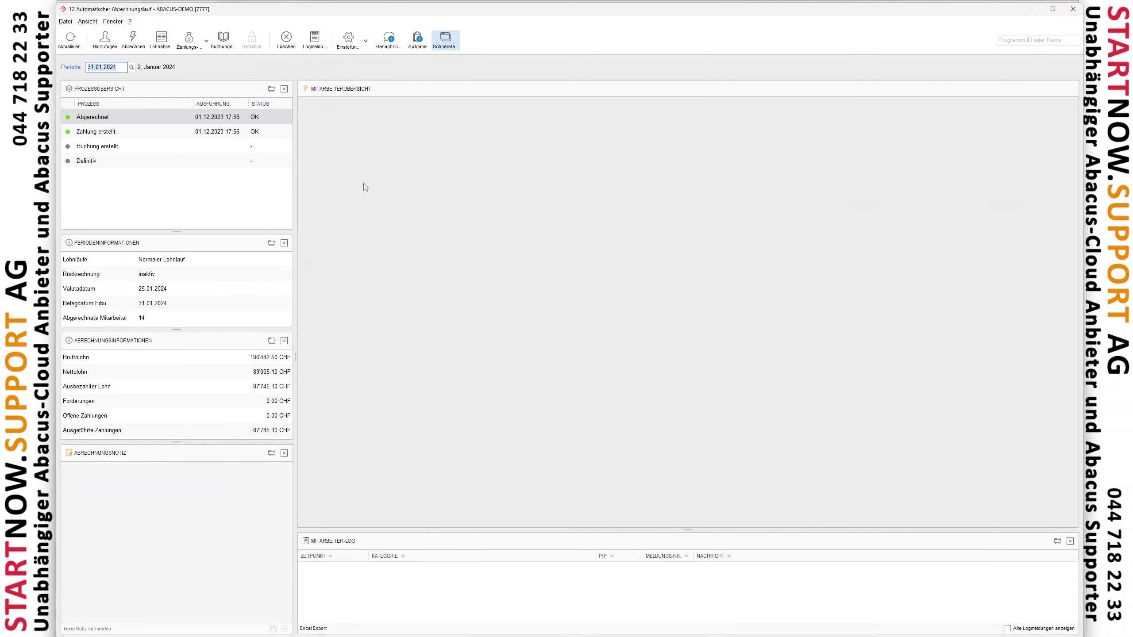
{"action": "left_click", "coordinate": [367, 149]}
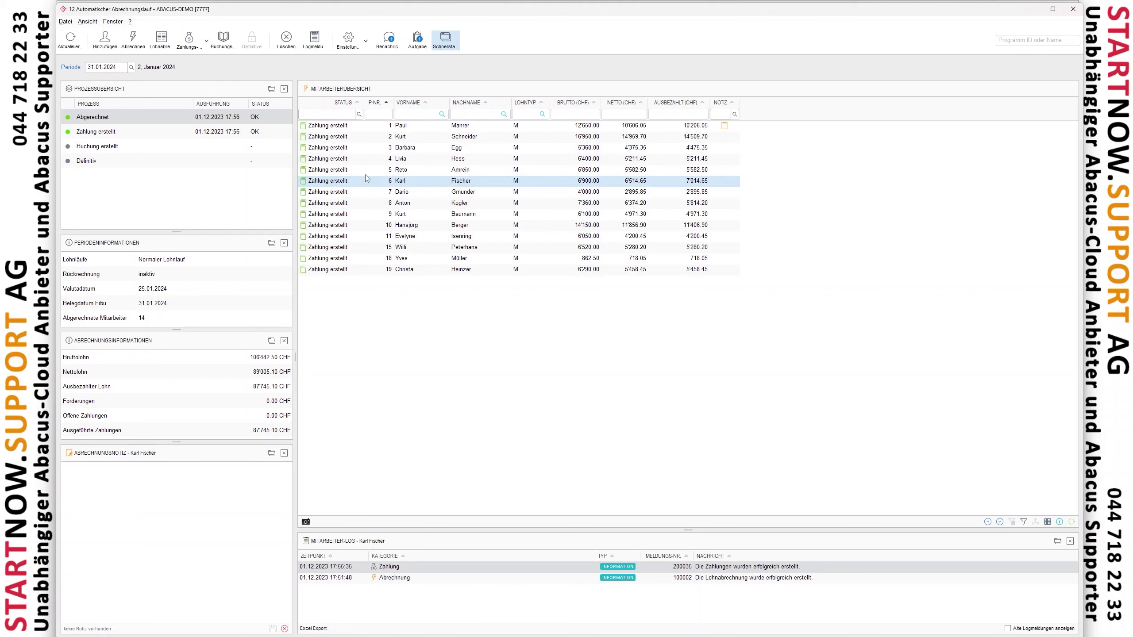
{"action": "left_click", "coordinate": [370, 161]}
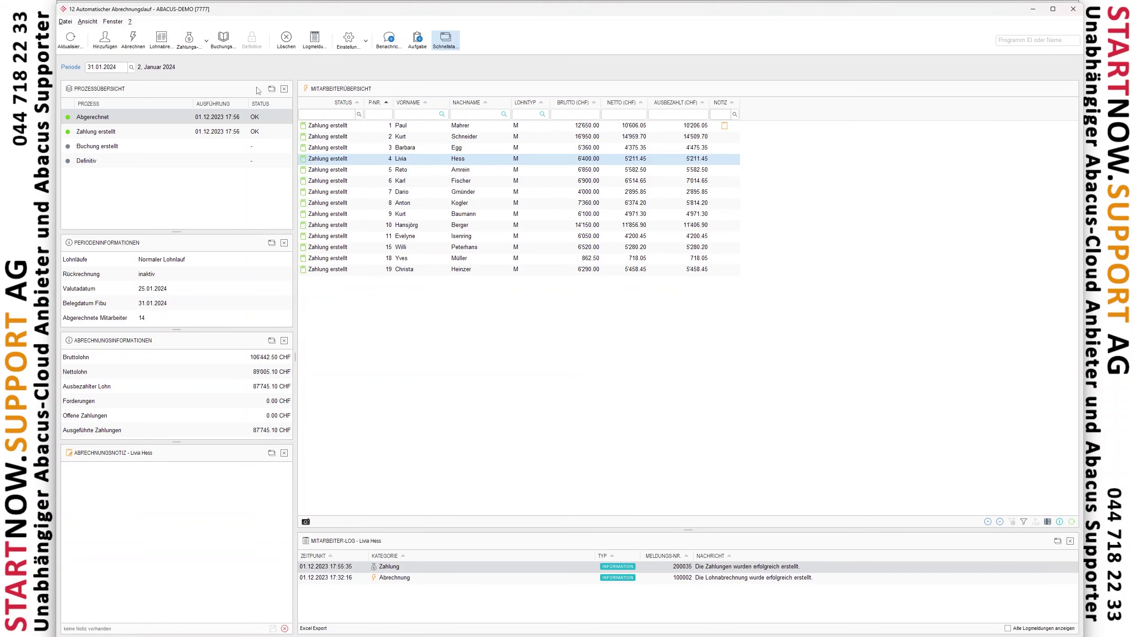
{"action": "left_click", "coordinate": [161, 41]}
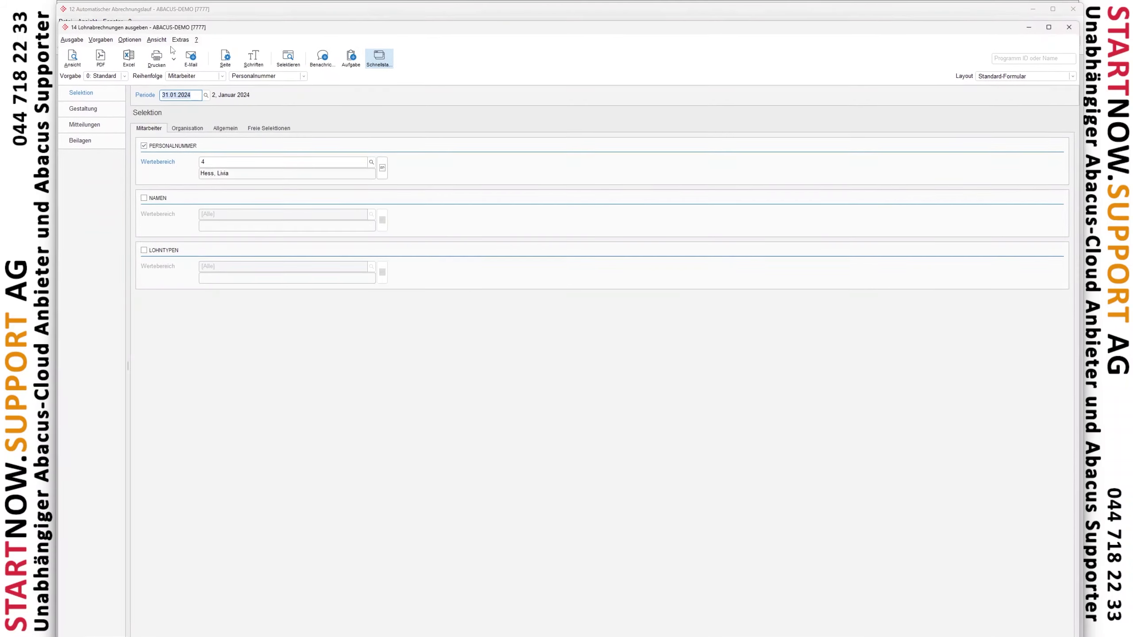
{"action": "left_click", "coordinate": [144, 146]}
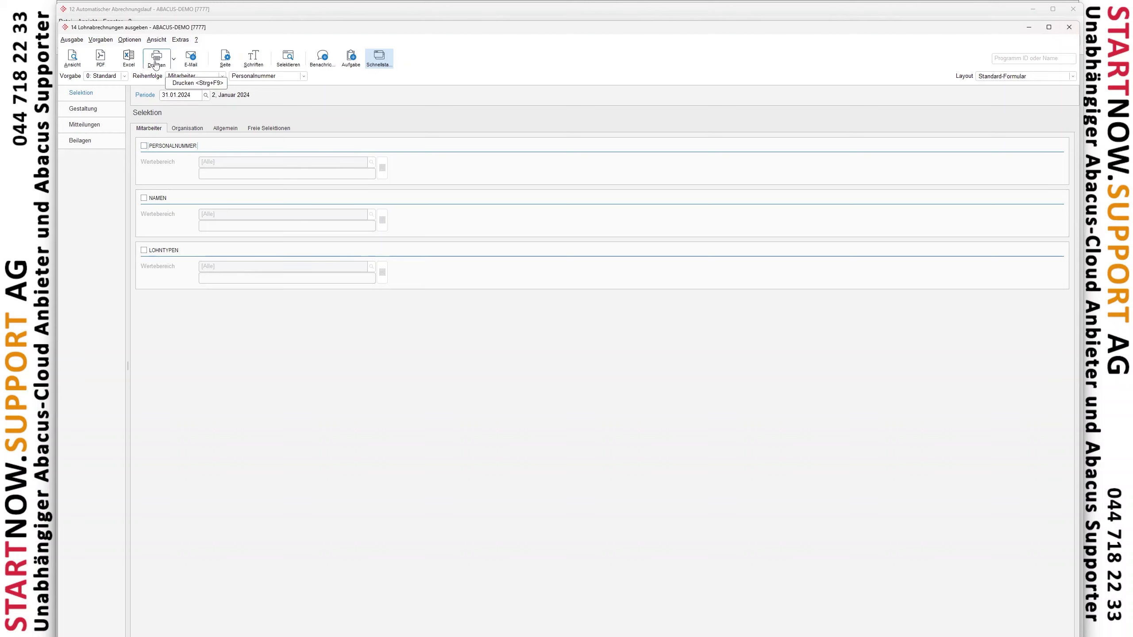
Step: Output the payroll statements with Ausgabe set to keine and filed in the Lohnabrechnungen application archive, and close the output program
{"action": "left_click", "coordinate": [156, 63]}
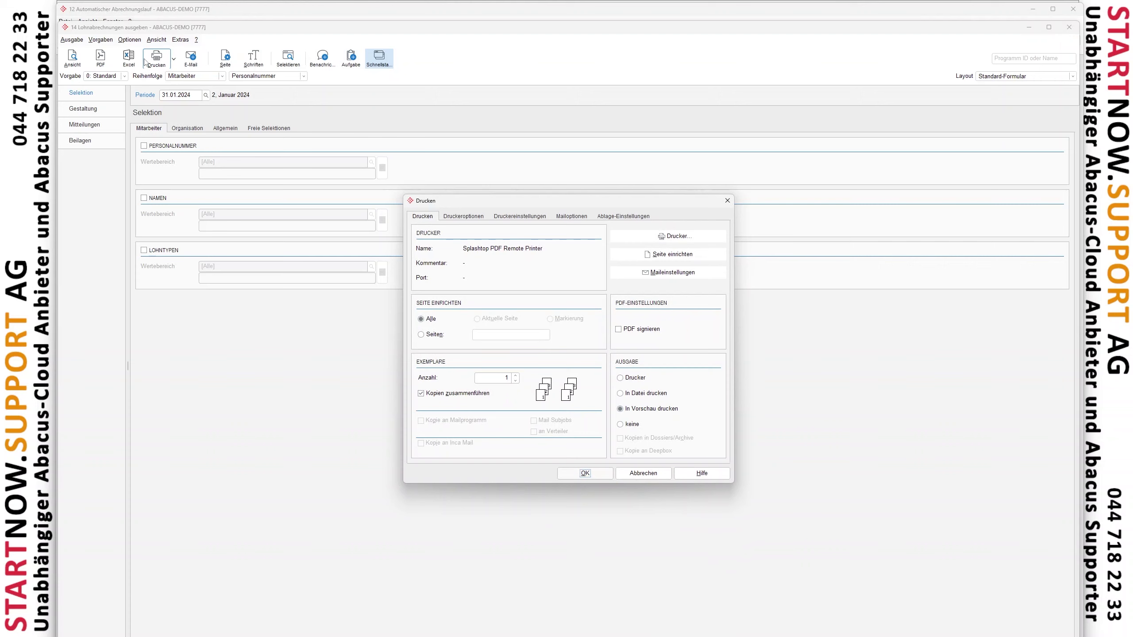
{"action": "left_click", "coordinate": [629, 425]}
{"action": "left_click", "coordinate": [629, 218]}
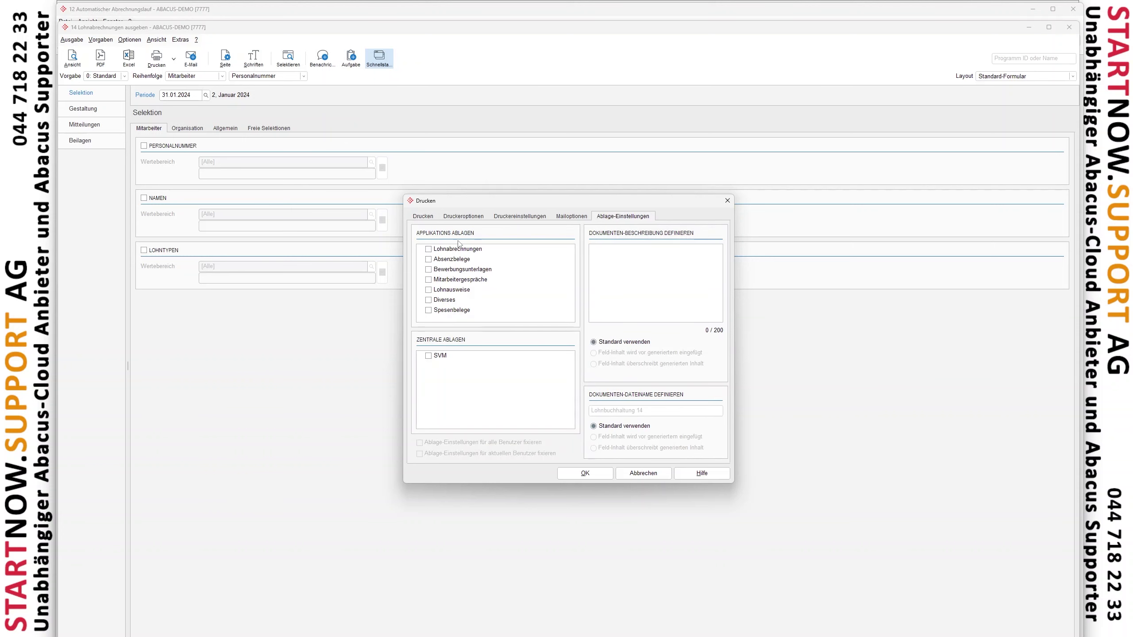
{"action": "left_click", "coordinate": [430, 250]}
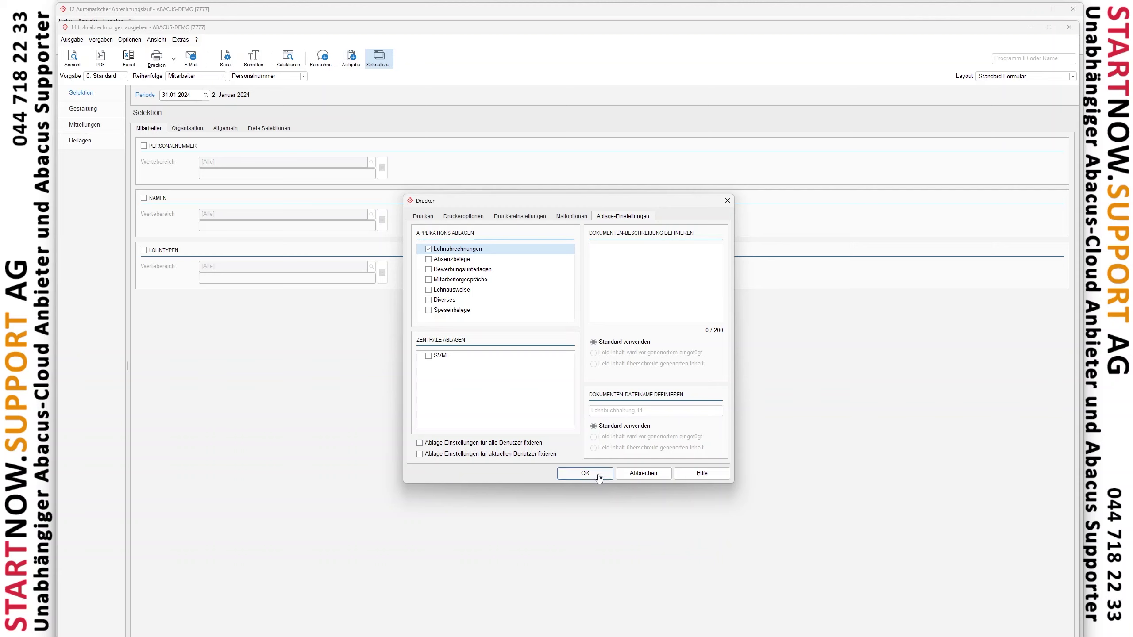
{"action": "left_click", "coordinate": [584, 473]}
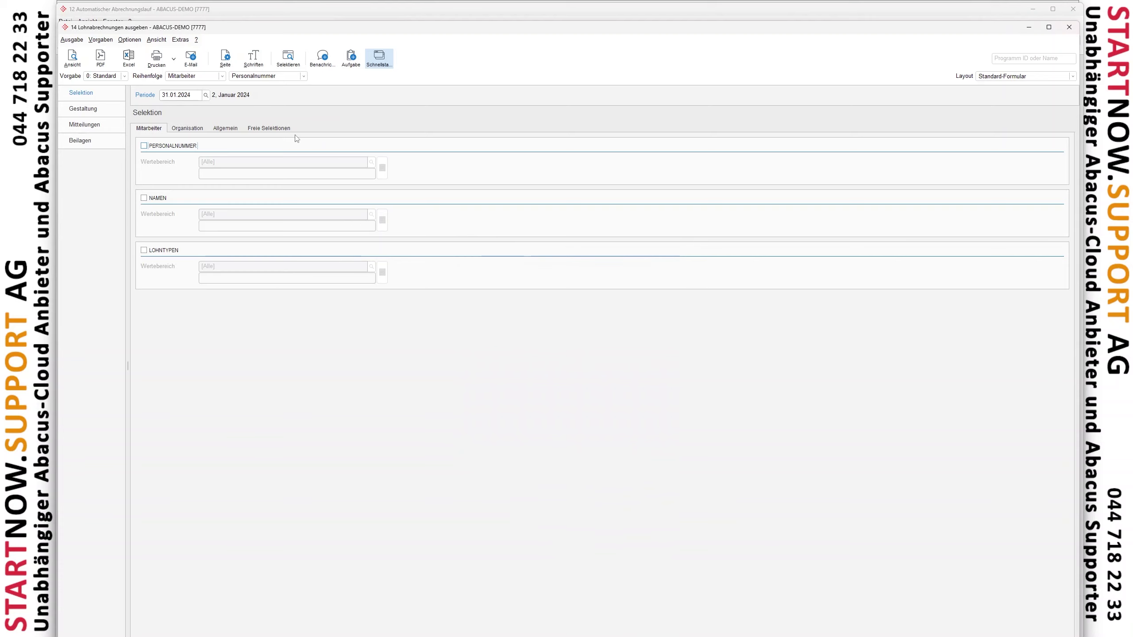
{"action": "left_click", "coordinate": [1069, 30]}
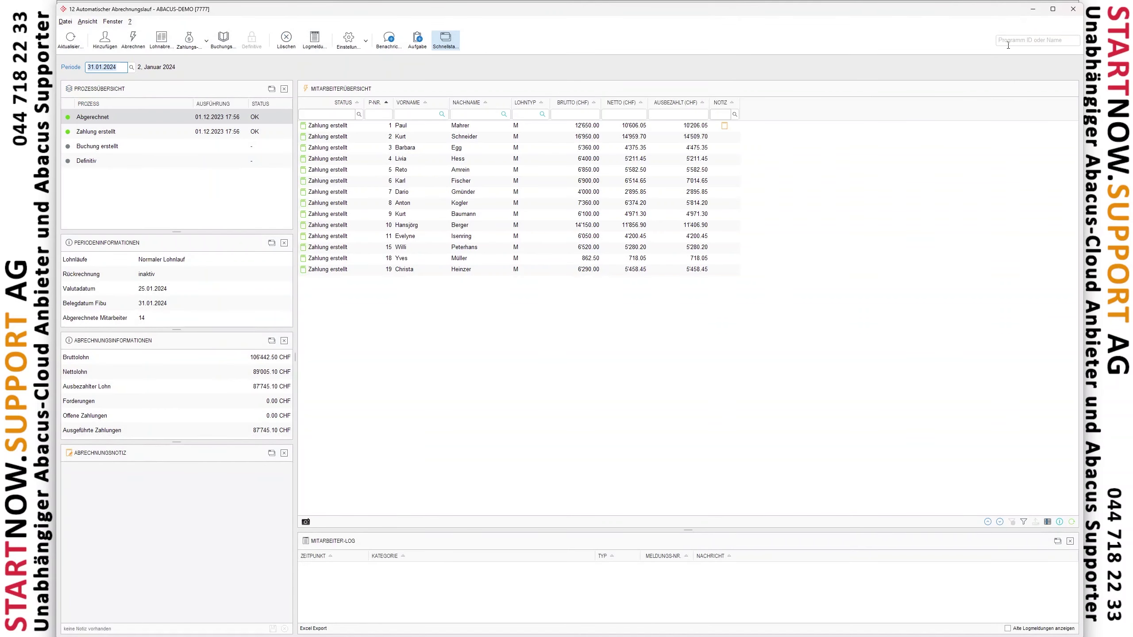
Step: Open L31 Personalstamm, view the first employee's archived Lohnabrechnung Januar 2024 PDF in Dossiers, and widen the Dateiname column to fit its contents
{"action": "left_click", "coordinate": [1007, 45]}
{"action": "type", "text": "L31 Personalstamm"}
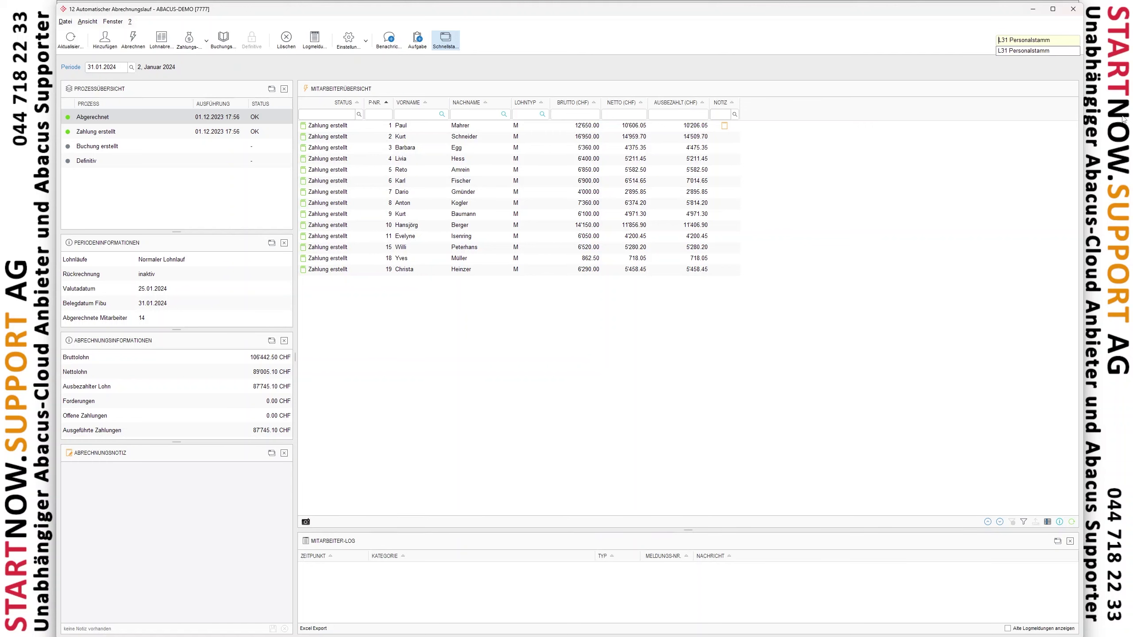
{"action": "key", "text": "Return"}
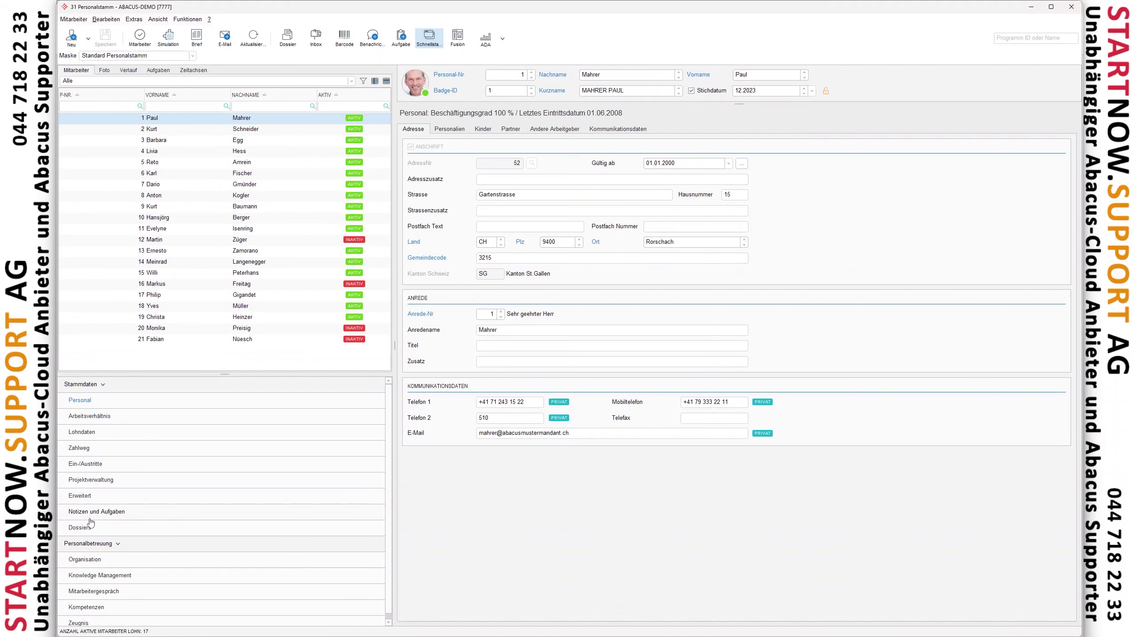
{"action": "left_click", "coordinate": [81, 528]}
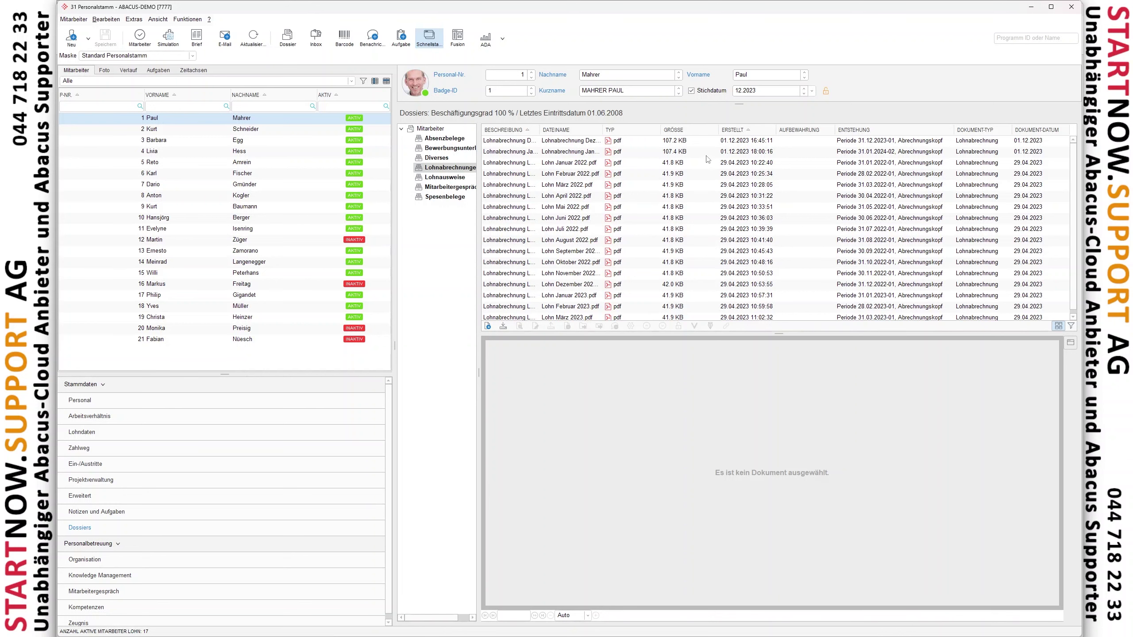
{"action": "left_click", "coordinate": [619, 153]}
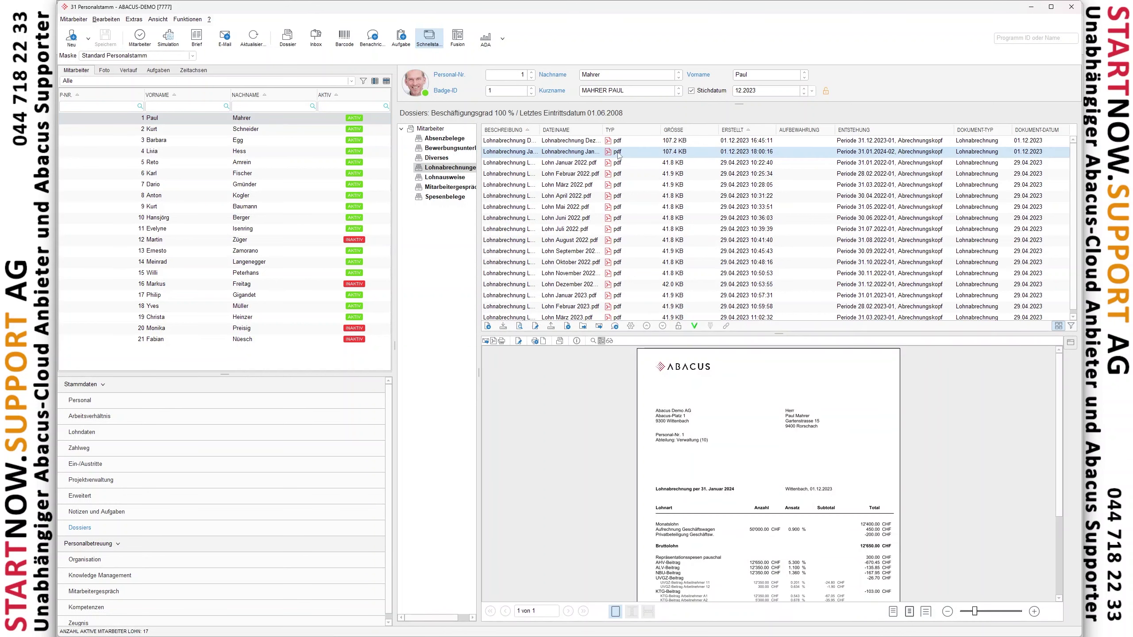
{"action": "double_click", "coordinate": [601, 129]}
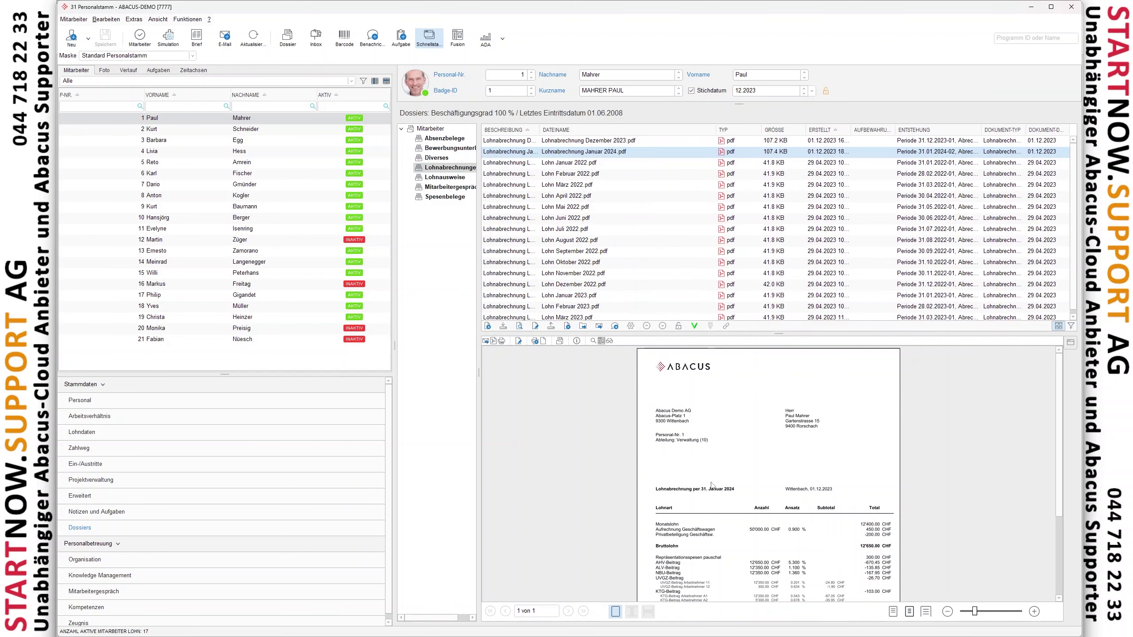
Step: Enlarge the document preview in the dossier, view the archived Lohn Januar 2022 PDF, and close the Personalstamm
{"action": "left_click_drag", "start_coordinate": [779, 334], "coordinate": [779, 191]}
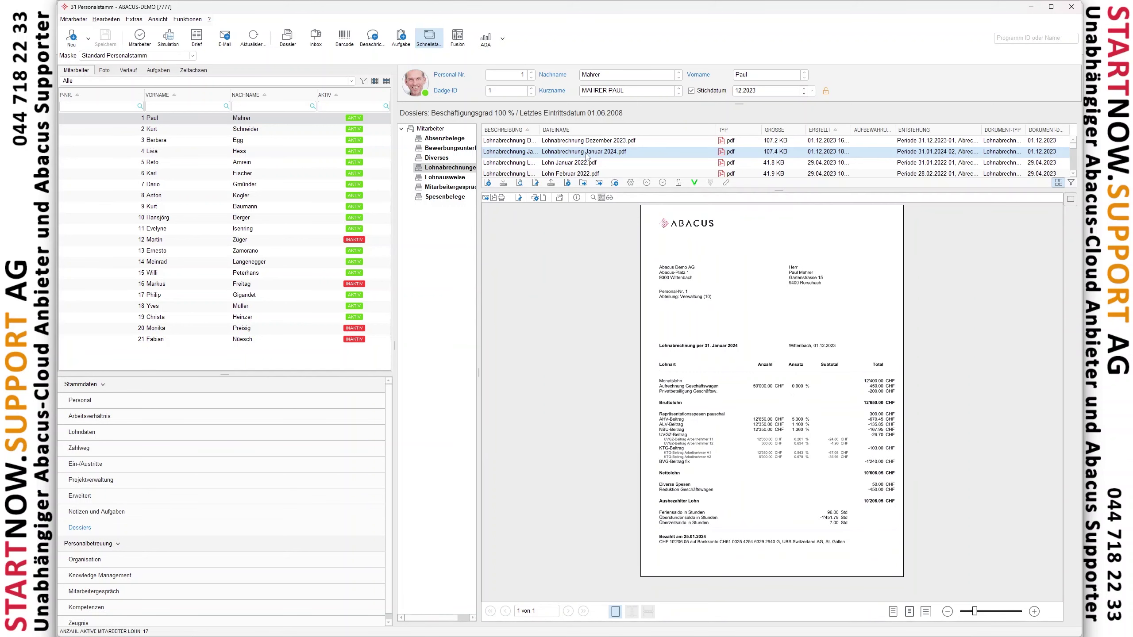
{"action": "left_click", "coordinate": [533, 164]}
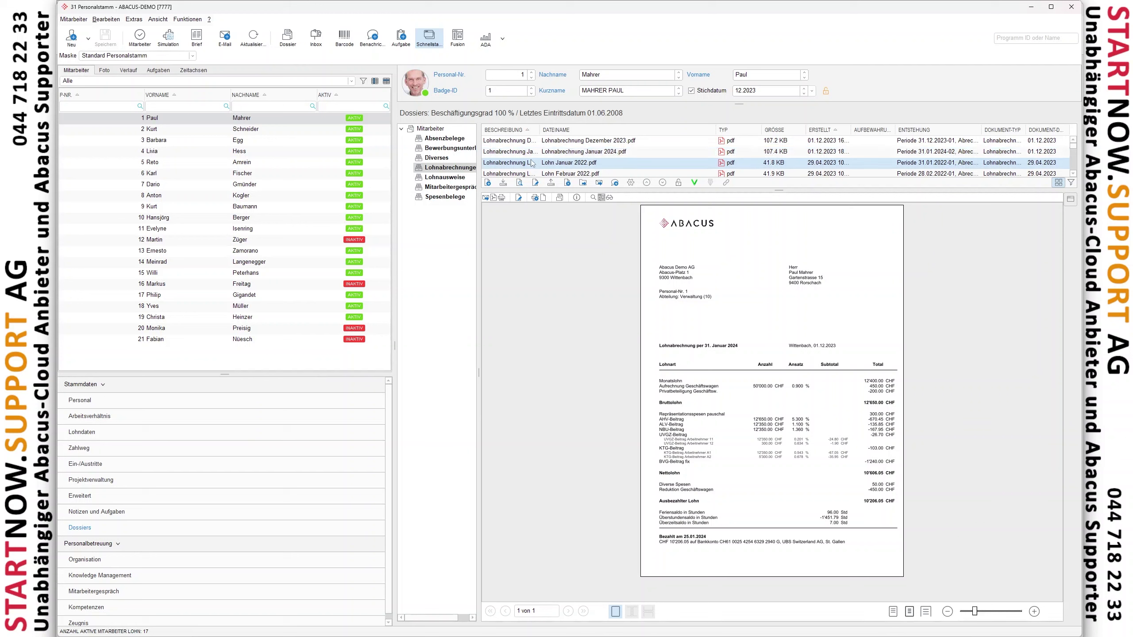
{"action": "left_click", "coordinate": [530, 172]}
{"action": "left_click", "coordinate": [526, 165]}
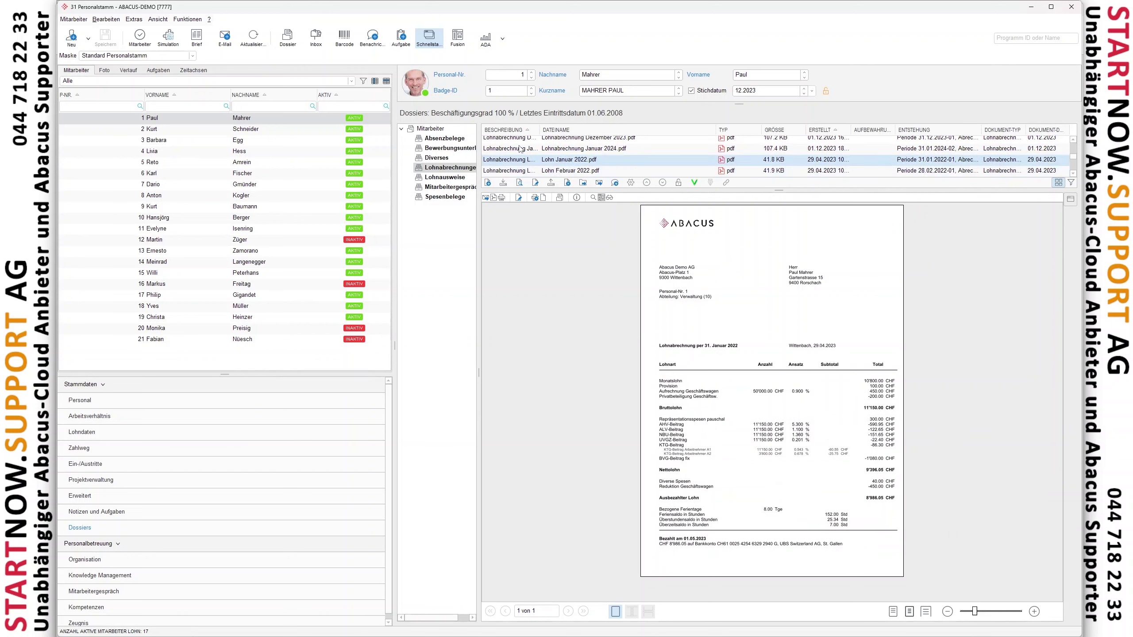
{"action": "left_click", "coordinate": [520, 149]}
{"action": "left_click", "coordinate": [525, 139]}
{"action": "left_click", "coordinate": [533, 153]}
{"action": "left_click", "coordinate": [534, 164]}
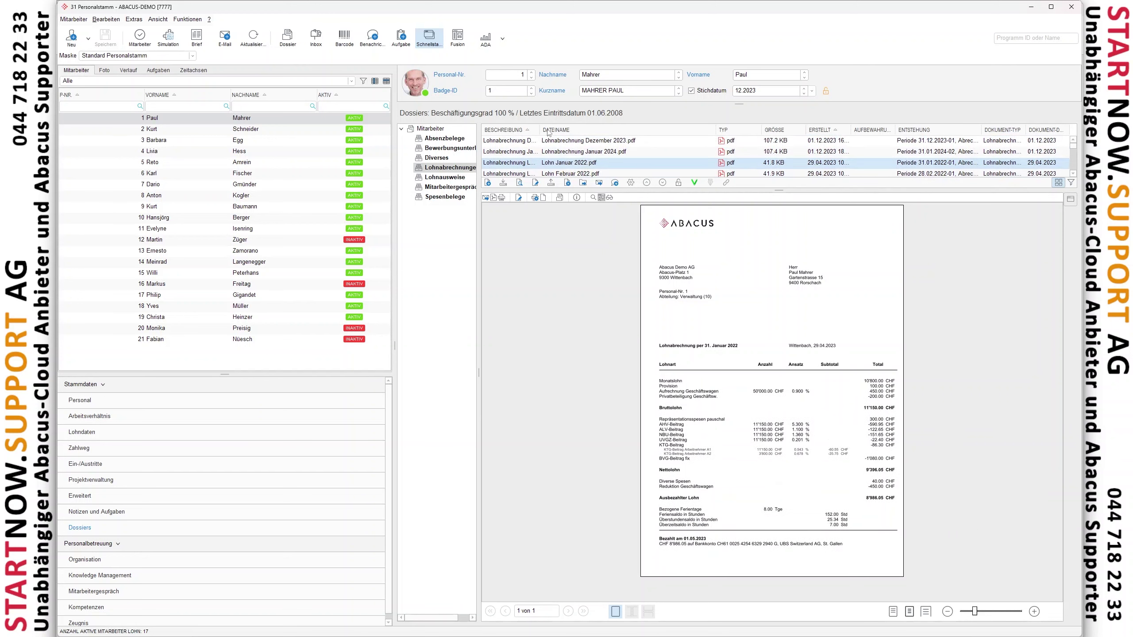
{"action": "left_click", "coordinate": [1011, 36]}
{"action": "left_click", "coordinate": [1070, 6]}
Step: Prepare the Buchungsbeleg for all employees in period 31.01.2024 (2) - Januar 2024 and close the processing window
{"action": "left_click", "coordinate": [385, 193]}
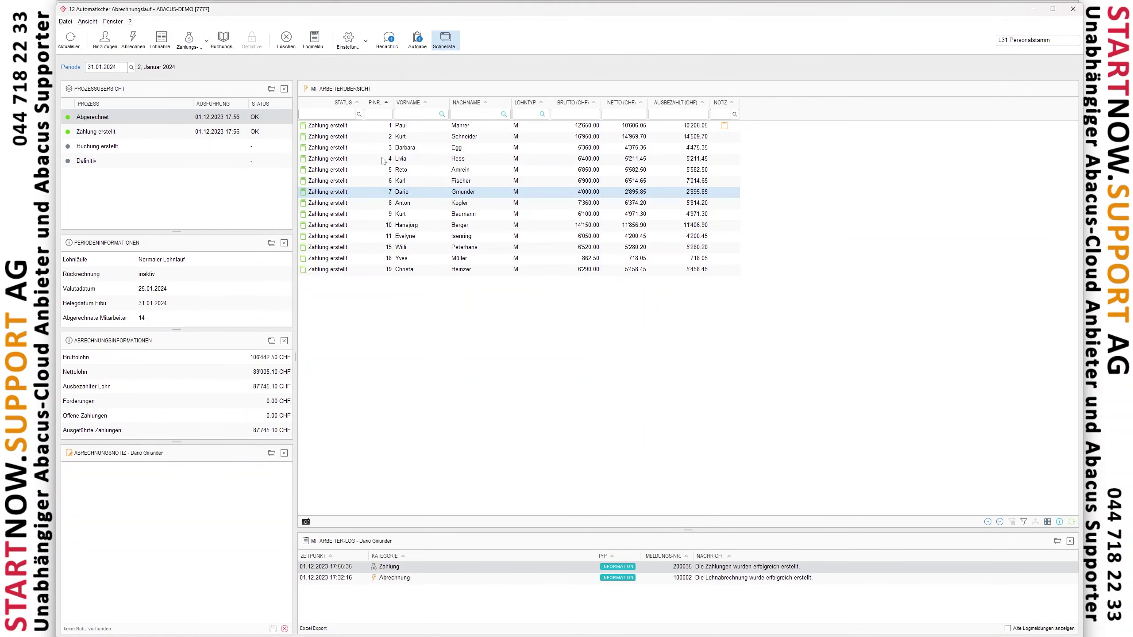
{"action": "left_click", "coordinate": [382, 149]}
{"action": "left_click", "coordinate": [382, 183]}
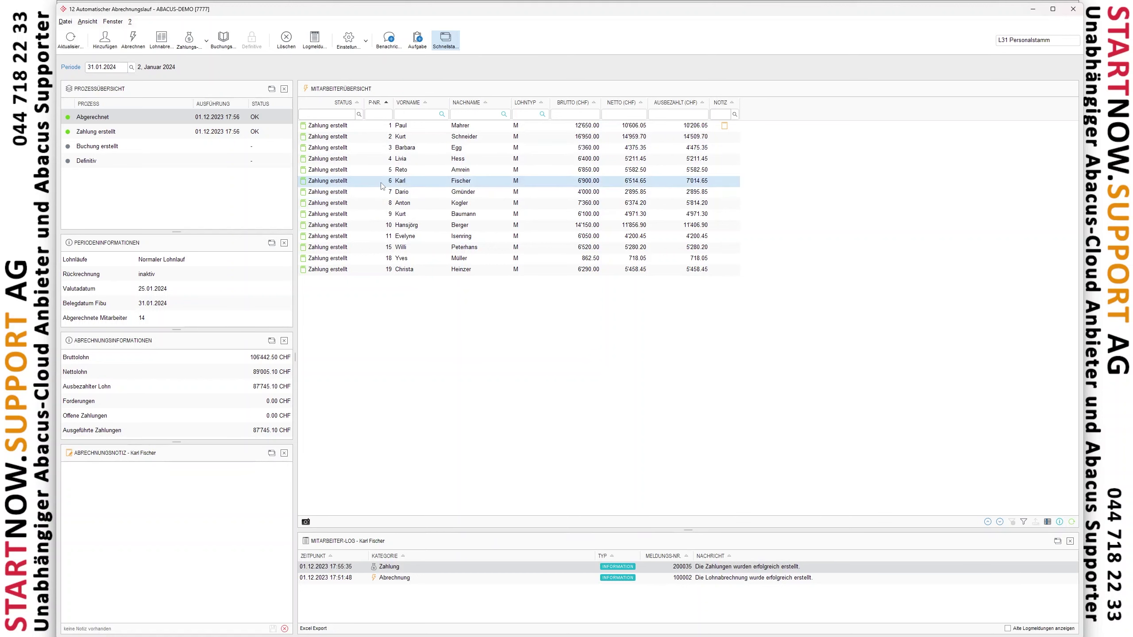
{"action": "left_click", "coordinate": [223, 40]}
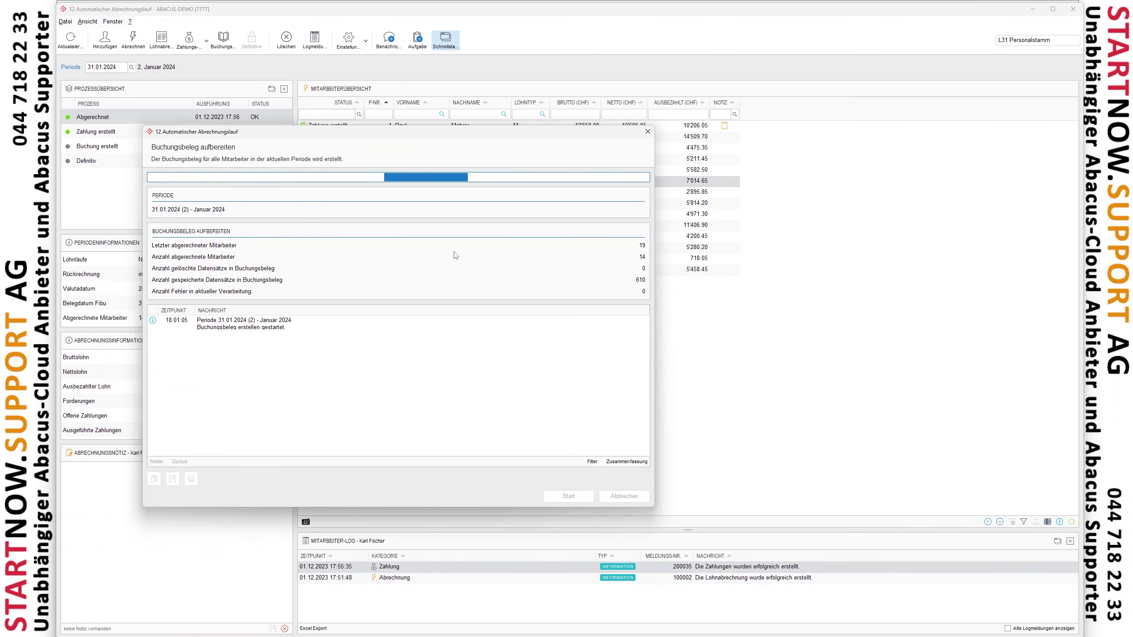
{"action": "left_click", "coordinate": [249, 326]}
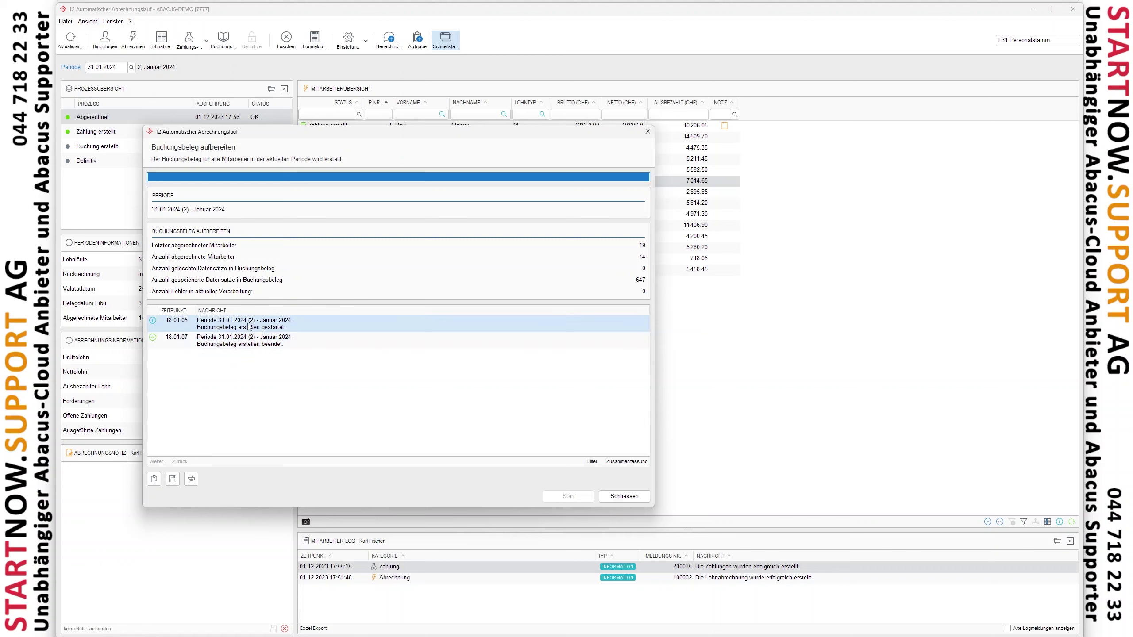
{"action": "left_click", "coordinate": [259, 344]}
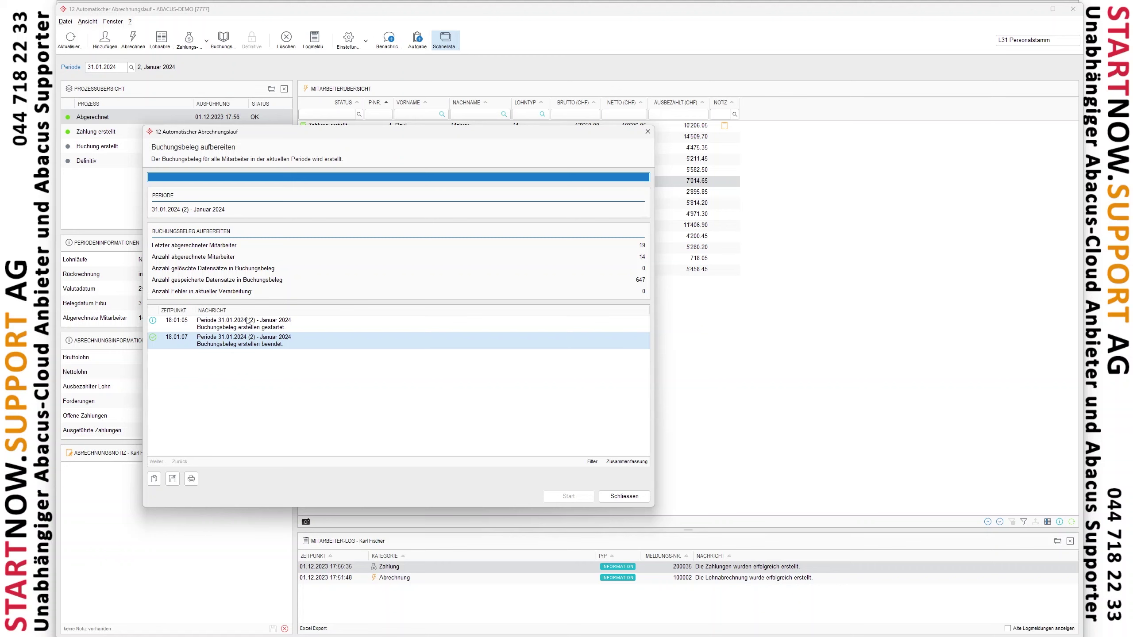
{"action": "left_click", "coordinate": [248, 321]}
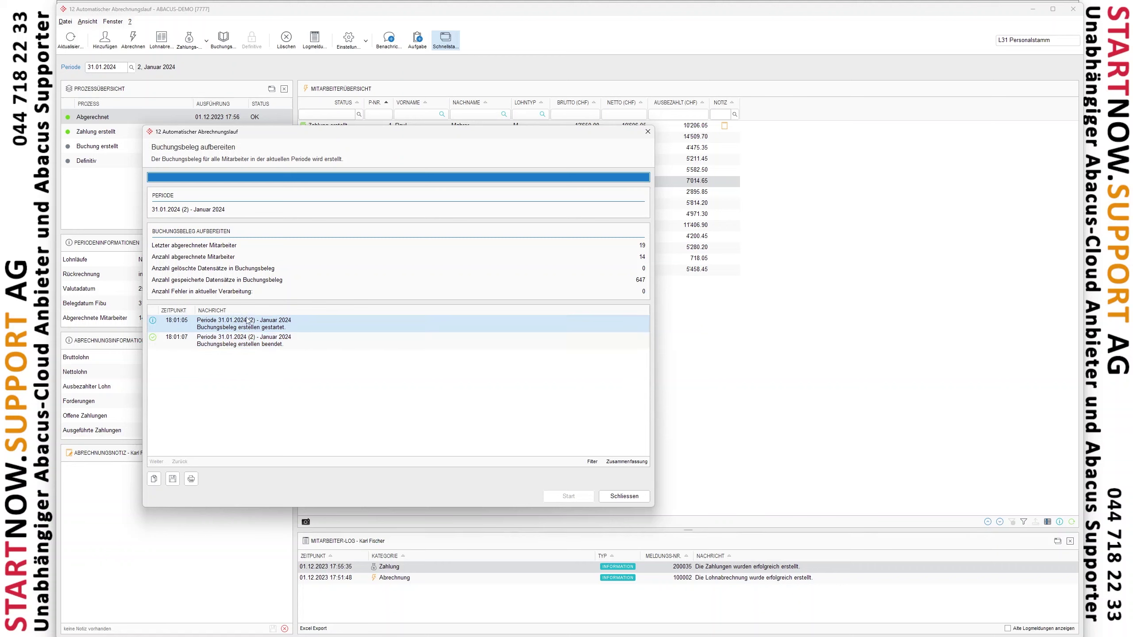
{"action": "left_click", "coordinate": [615, 497]}
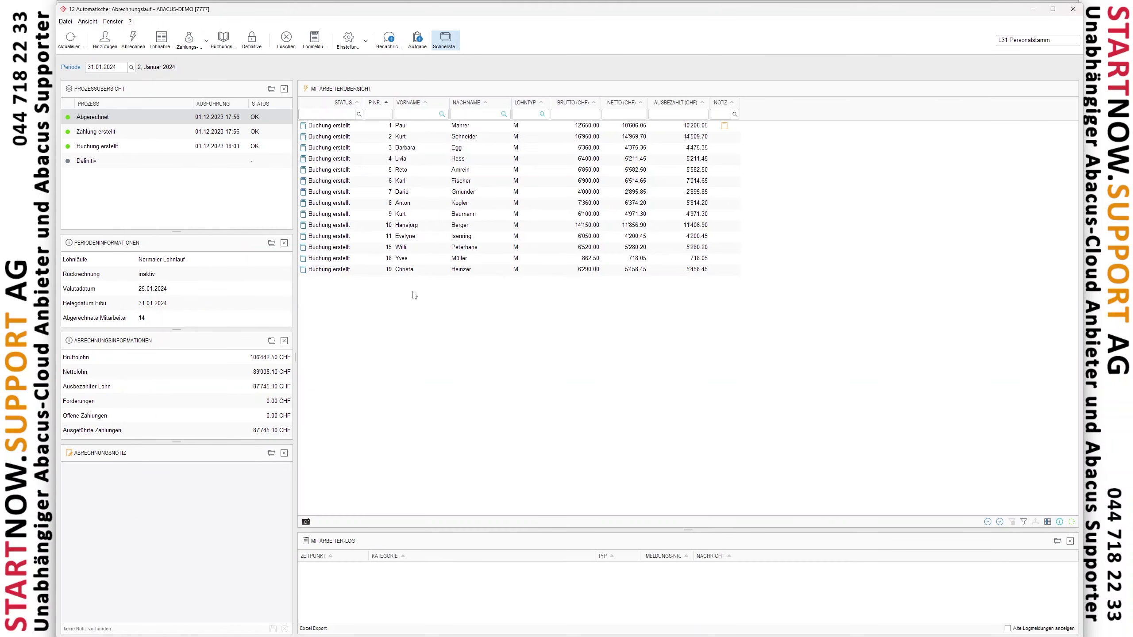
Step: Examine the employees' status in the Mitarbeiterübersicht and the Buchung erstellt entry in the Prozessübersicht
{"action": "left_click", "coordinate": [421, 259]}
{"action": "left_click", "coordinate": [399, 214]}
{"action": "left_click", "coordinate": [336, 146]}
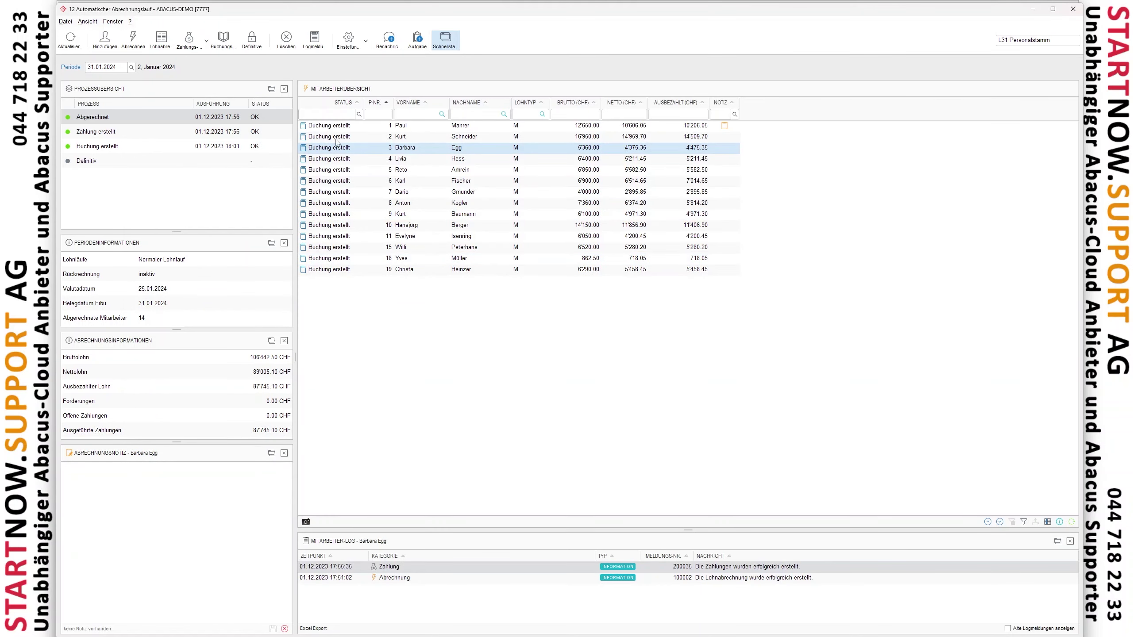
{"action": "left_click", "coordinate": [99, 151]}
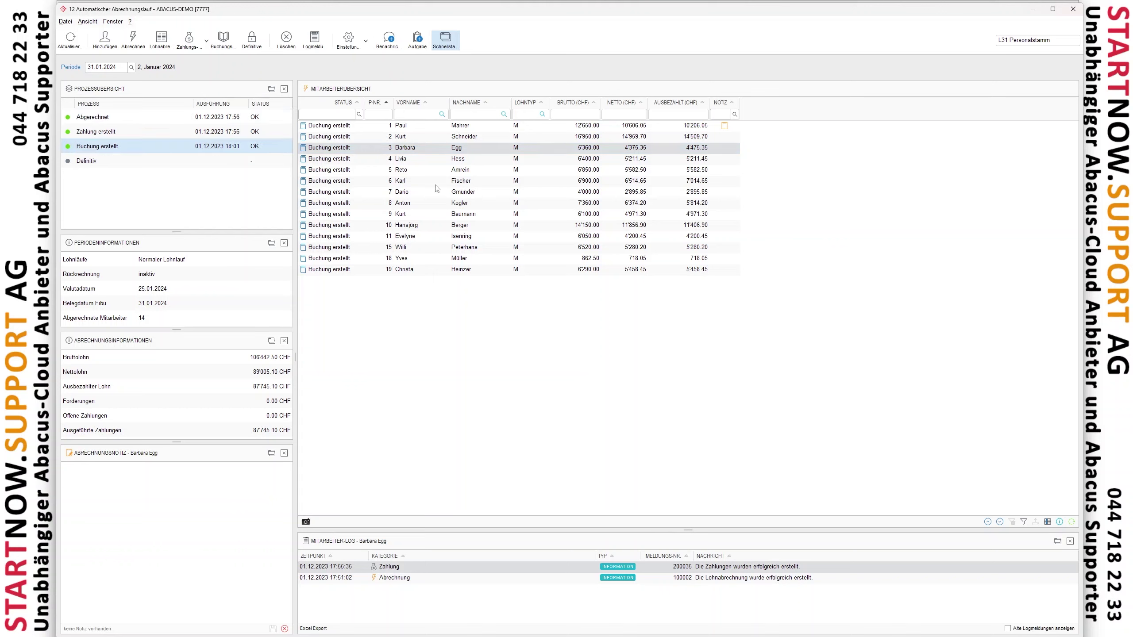
{"action": "left_click", "coordinate": [401, 171]}
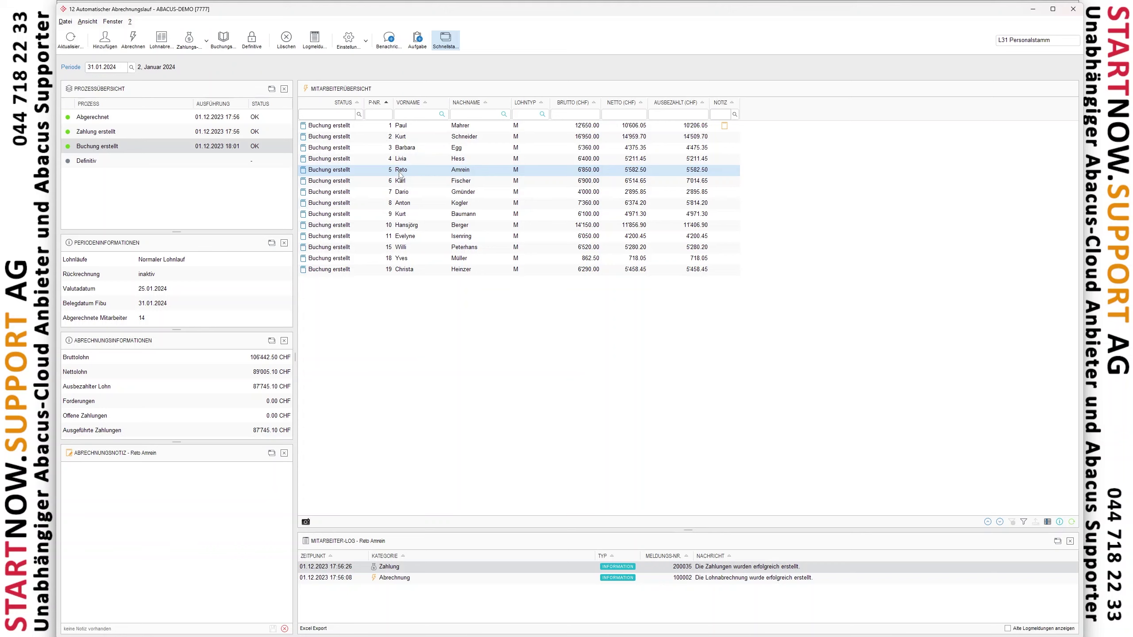
{"action": "left_click", "coordinate": [407, 128]}
{"action": "left_click", "coordinate": [404, 141]}
{"action": "left_click", "coordinate": [402, 224]}
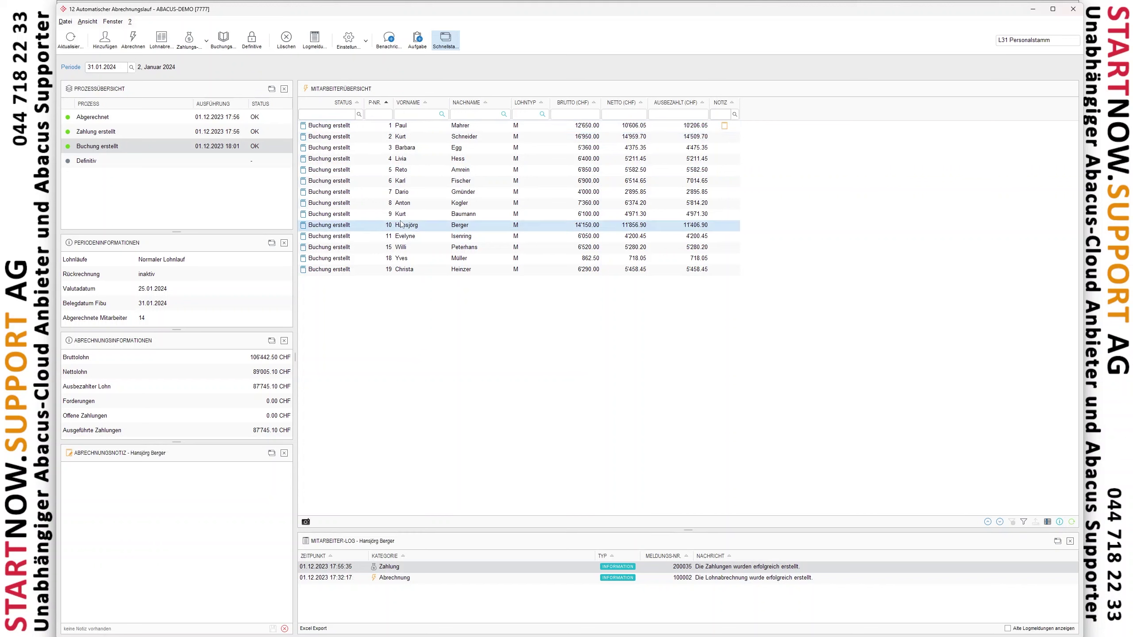
{"action": "left_click", "coordinate": [394, 203]}
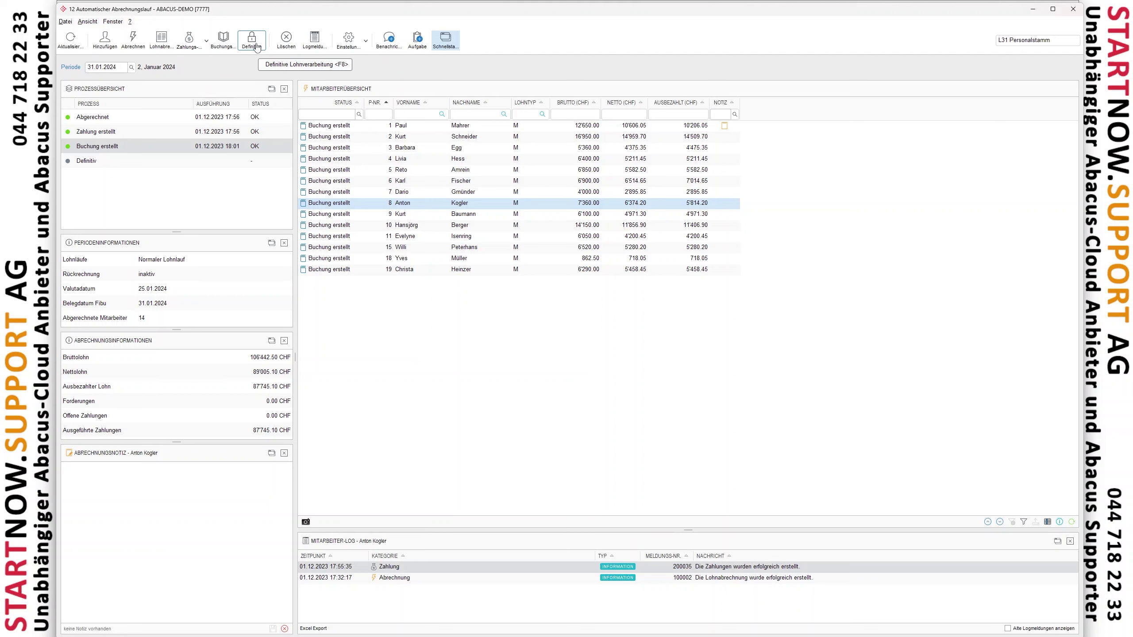
Step: Check the 31.01.2024 period in the Periodenauswahl, close it, and look over the Mitarbeiterübersicht
{"action": "left_click", "coordinate": [132, 67]}
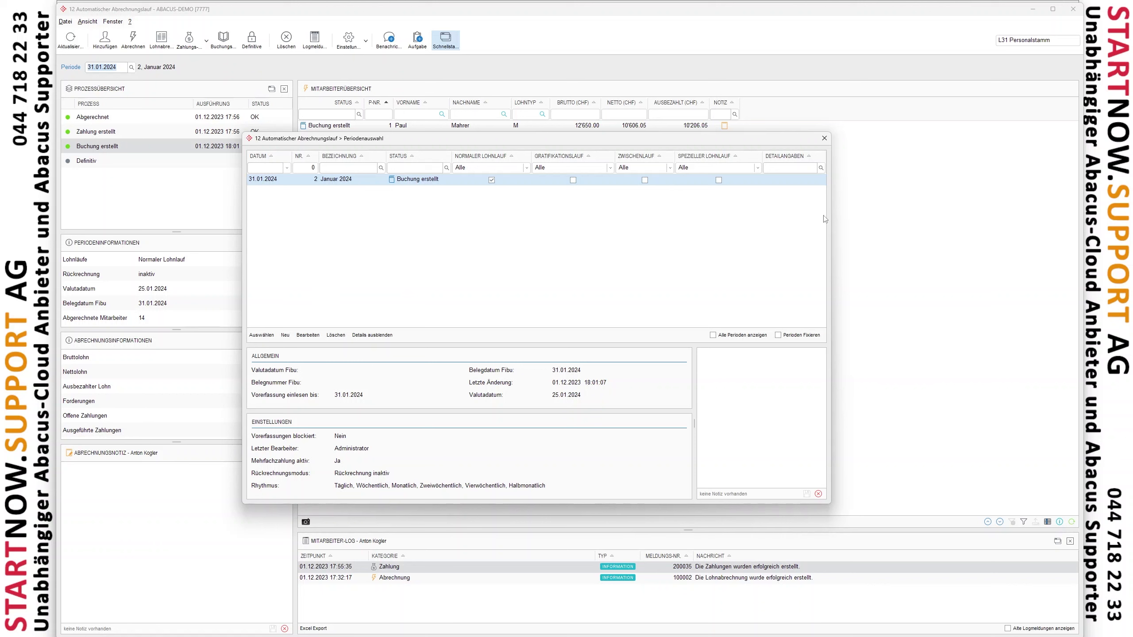
{"action": "left_click", "coordinate": [828, 141]}
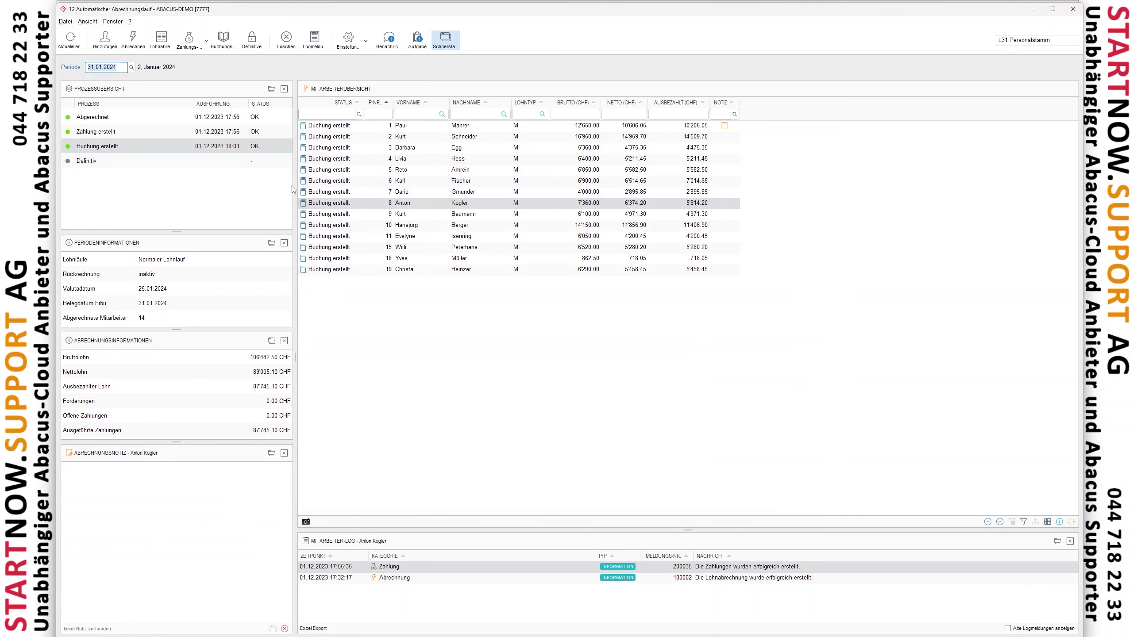
{"action": "left_click", "coordinate": [338, 162]}
{"action": "left_click", "coordinate": [345, 205]}
{"action": "left_click", "coordinate": [358, 158]}
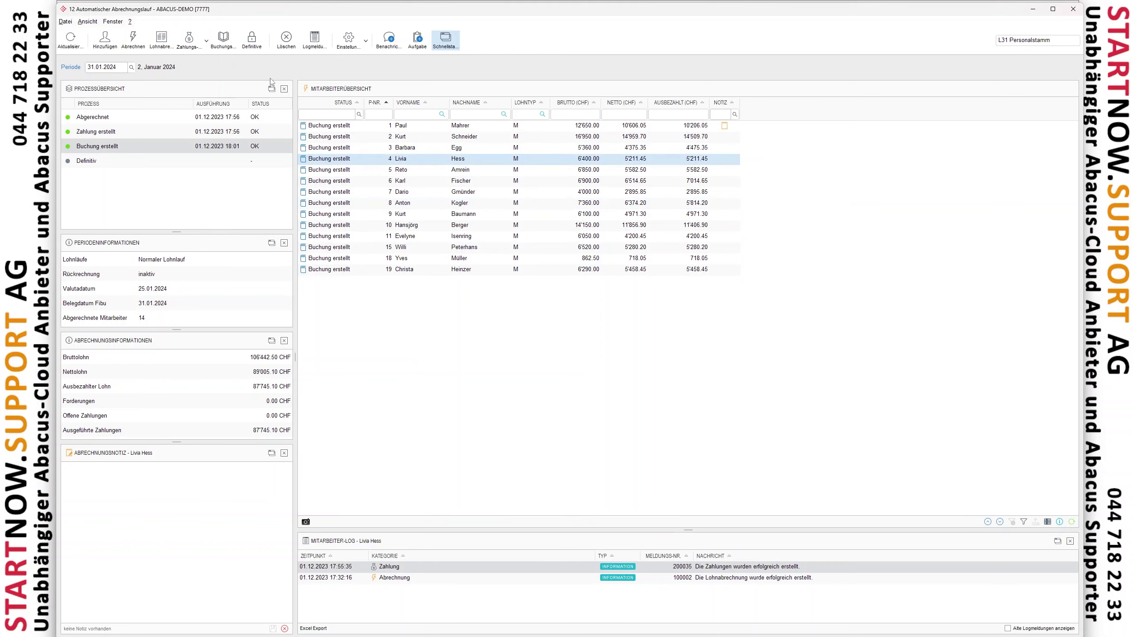
Step: Try the Definitive Verarbeitung for January 2024, cancel at the Monatsabschluss query, and close the processing window
{"action": "left_click", "coordinate": [252, 40]}
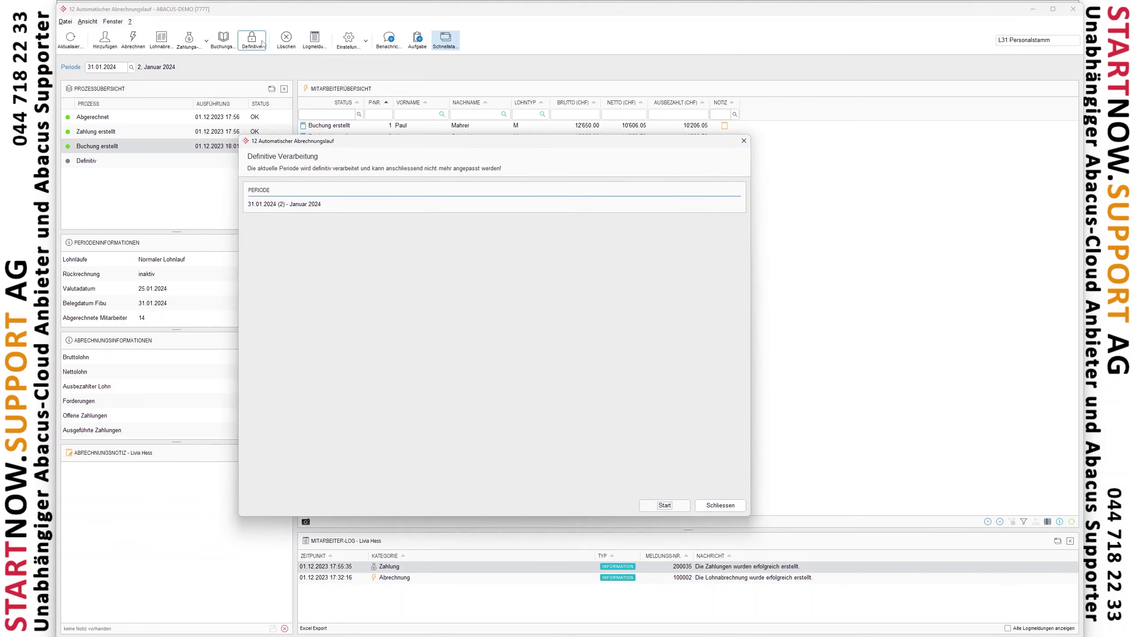
{"action": "left_click", "coordinate": [667, 508]}
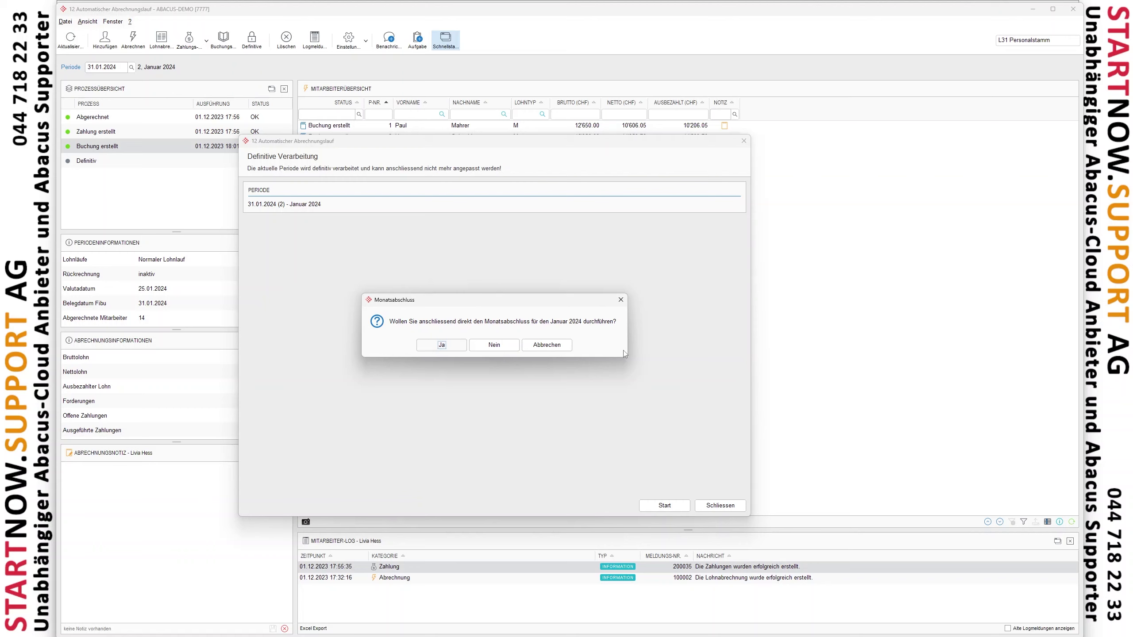
{"action": "left_click", "coordinate": [562, 350]}
{"action": "left_click", "coordinate": [723, 509]}
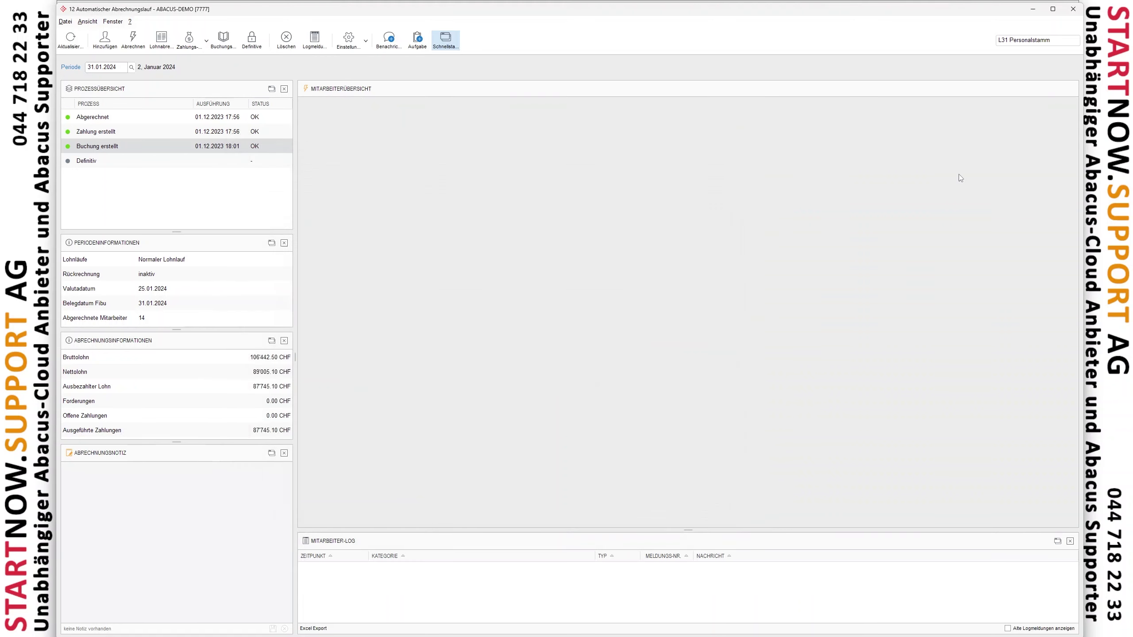
Step: Open L621 Applikationseinstellungen from Meine Favoriten and display the Periode settings under Lohnverarbeitung
{"action": "left_click", "coordinate": [1033, 9]}
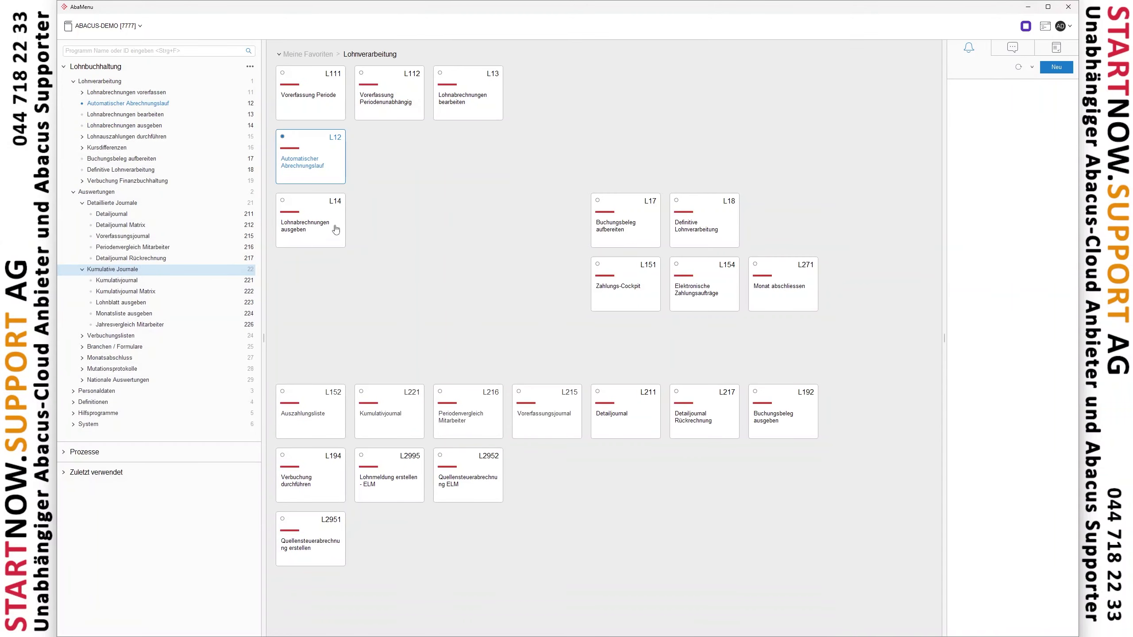
{"action": "left_click", "coordinate": [324, 53]}
{"action": "left_click", "coordinate": [485, 170]}
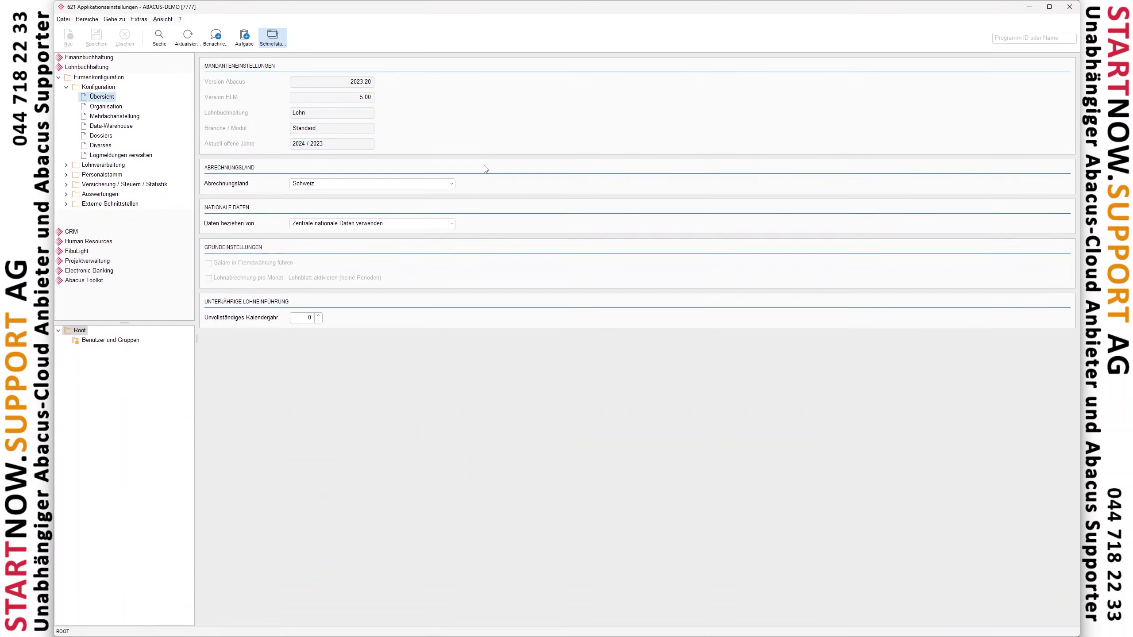
{"action": "left_click", "coordinate": [66, 166]}
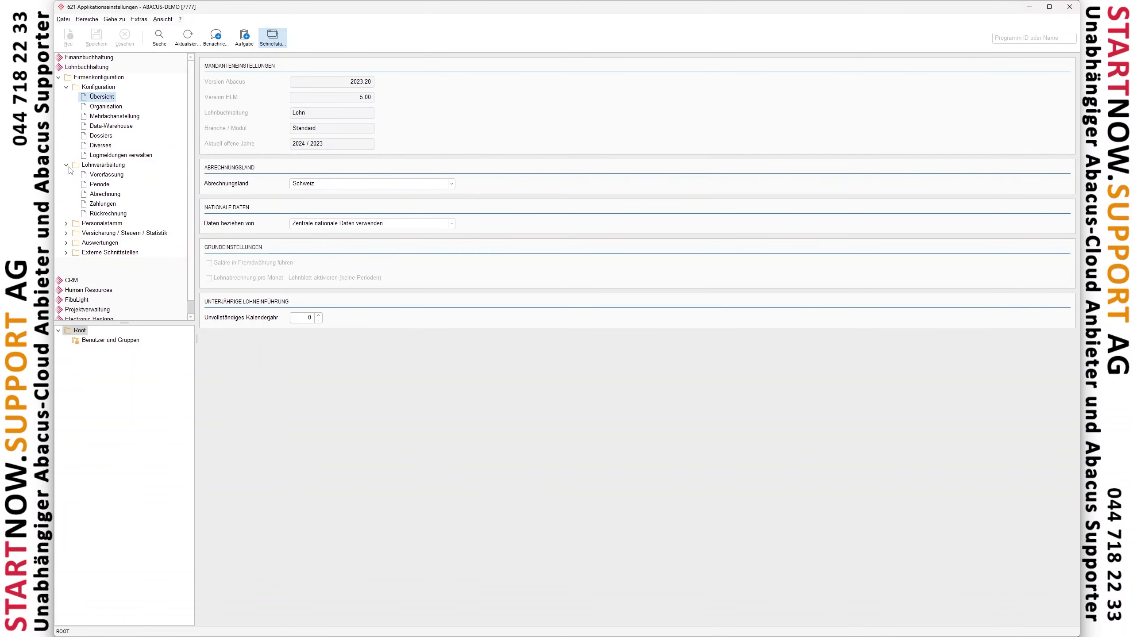
{"action": "left_click", "coordinate": [99, 184]}
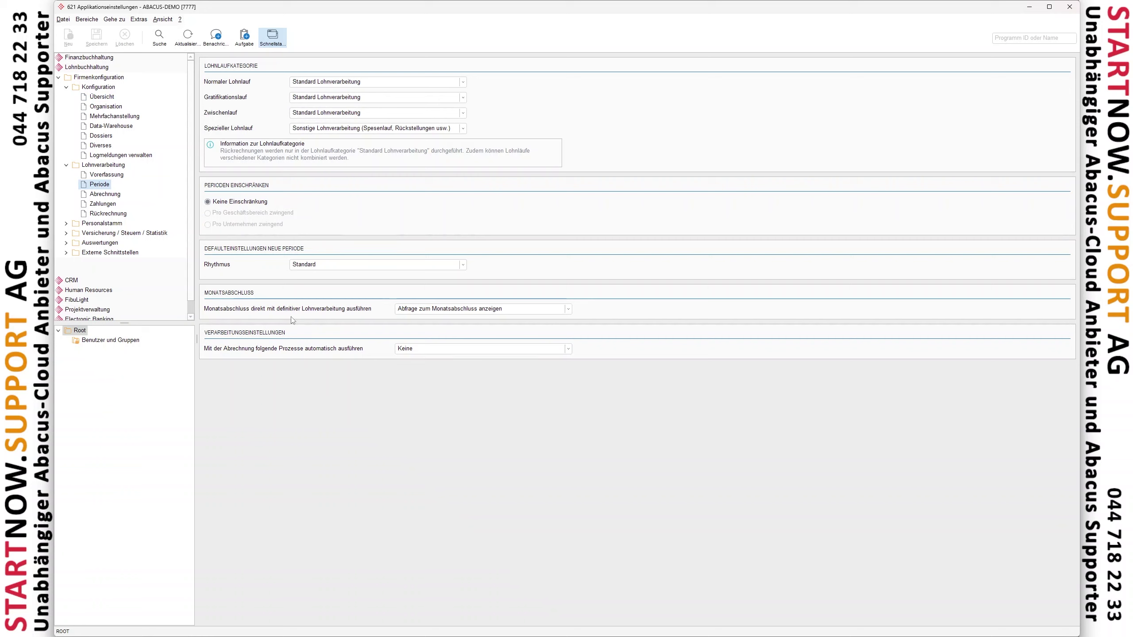
Step: Set the Monatsabschluss option to Monatsabschluss nicht automatisch ausführen, check L271 Monat abschliessen in the favourites, and return to the Applikationseinstellungen
{"action": "left_click", "coordinate": [432, 310]}
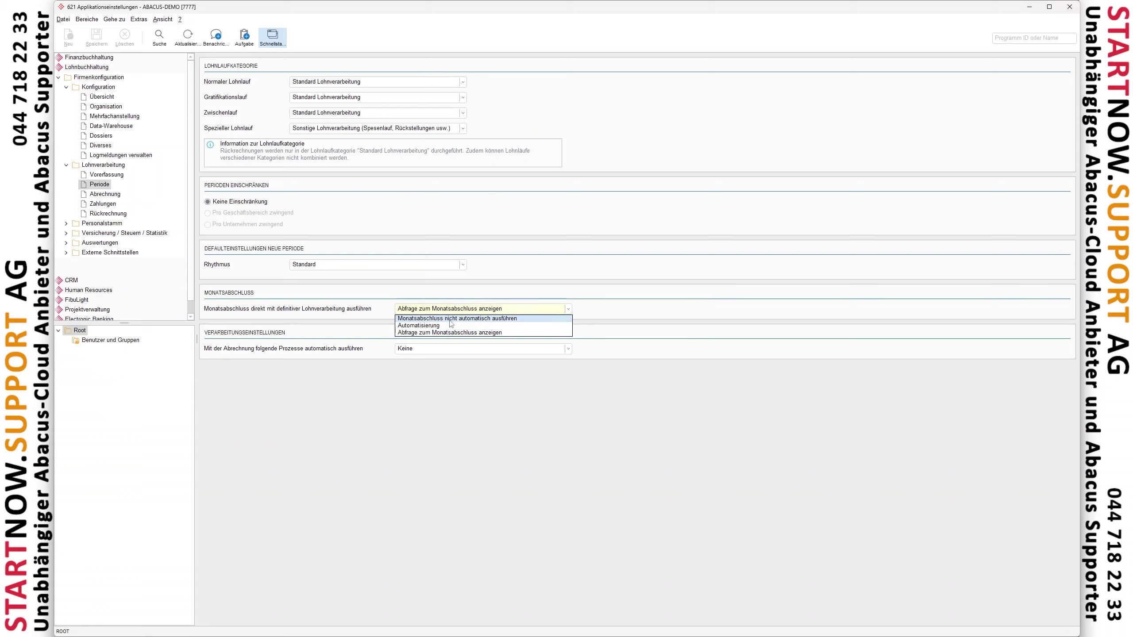
{"action": "left_click", "coordinate": [449, 319]}
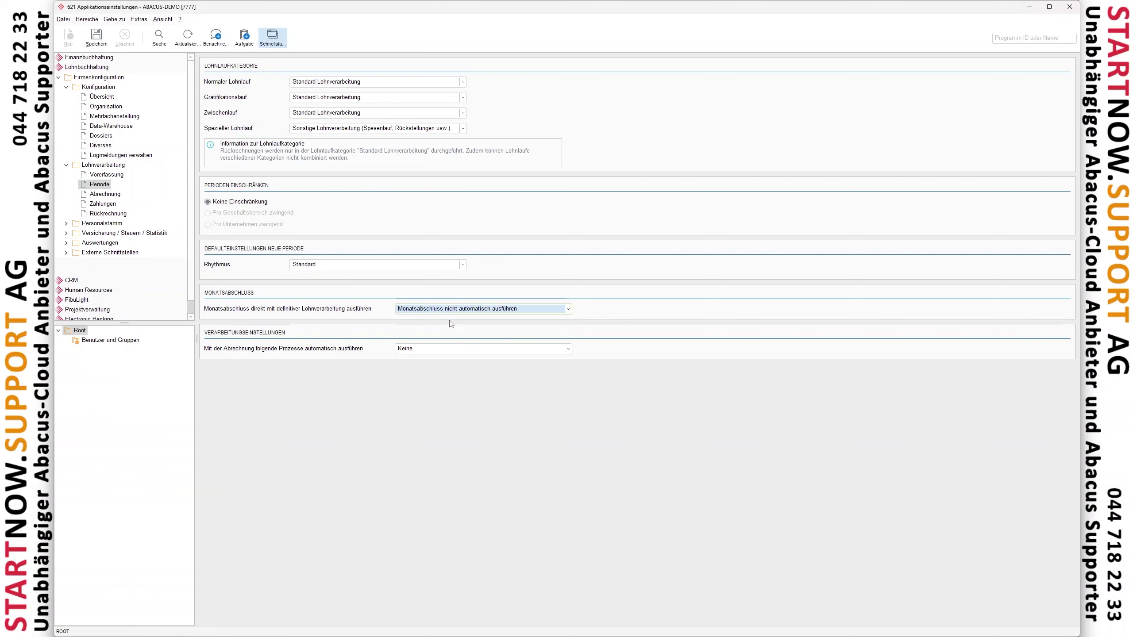
{"action": "left_click", "coordinate": [1030, 10]}
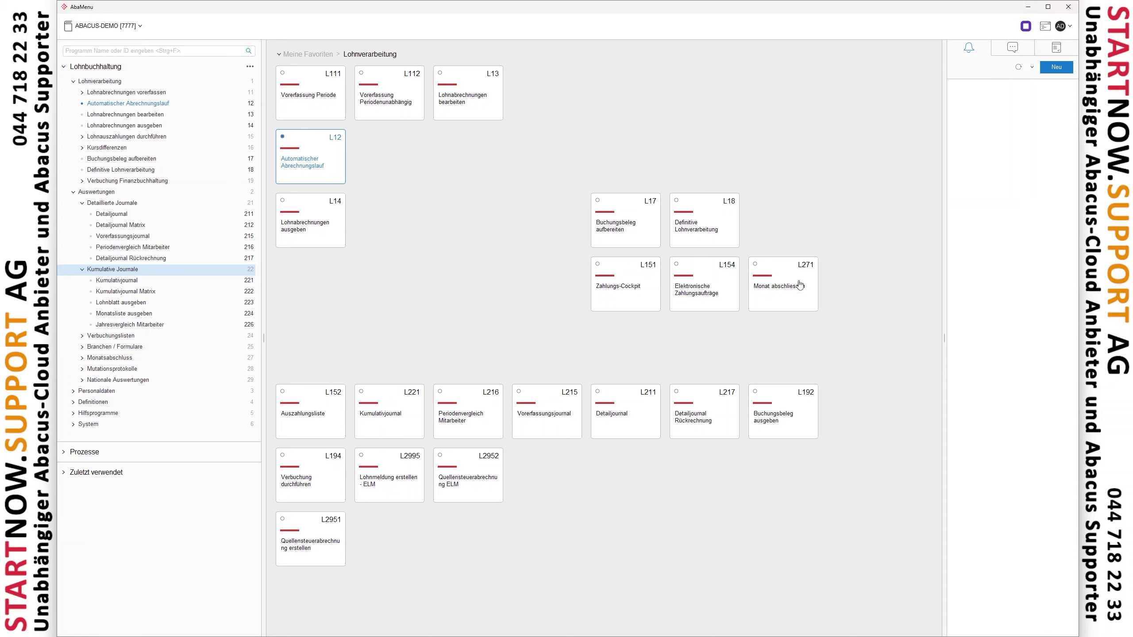
{"action": "left_click", "coordinate": [310, 55]}
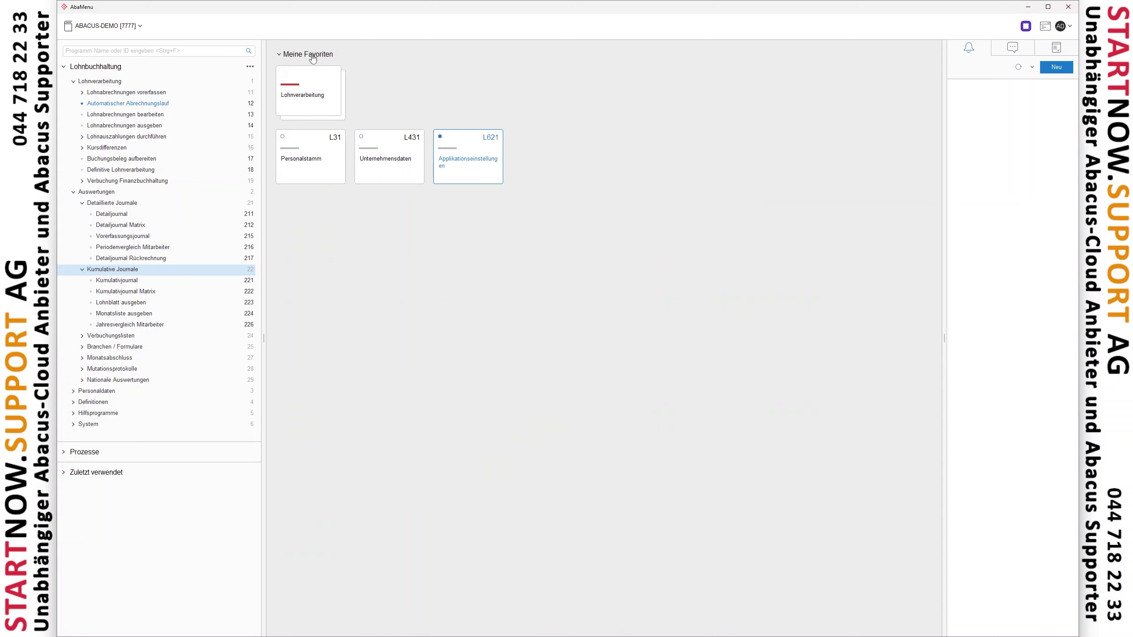
{"action": "left_click", "coordinate": [494, 148]}
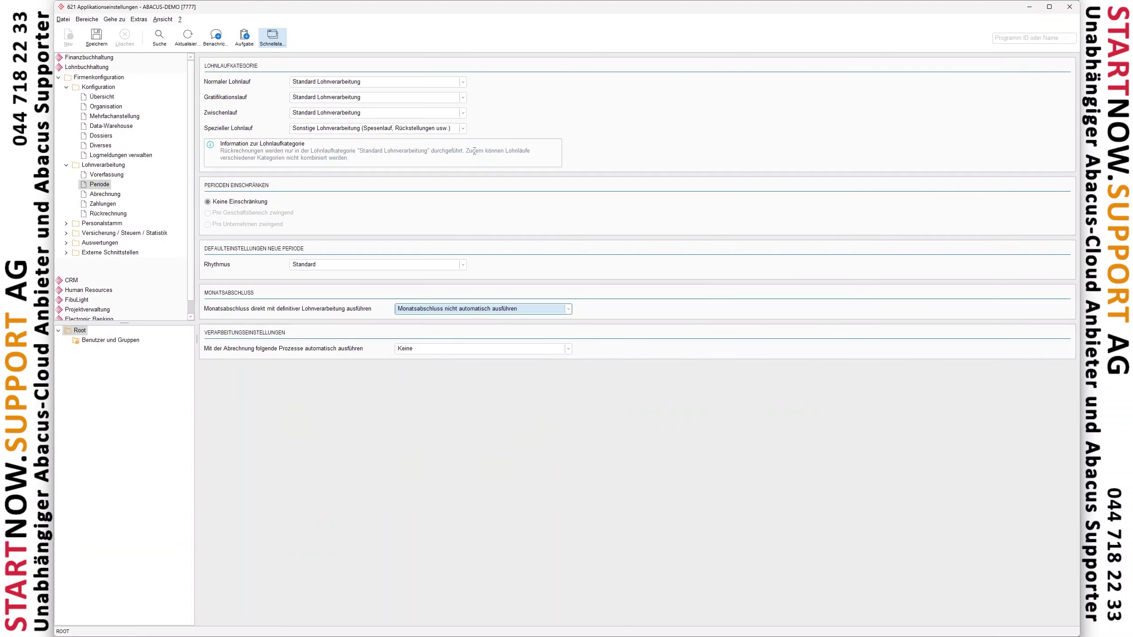
Step: Set the Monatsabschluss option to Abfrage zum Monatsabschluss anzeigen, save the settings, and reopen the available choices
{"action": "left_click", "coordinate": [468, 308]}
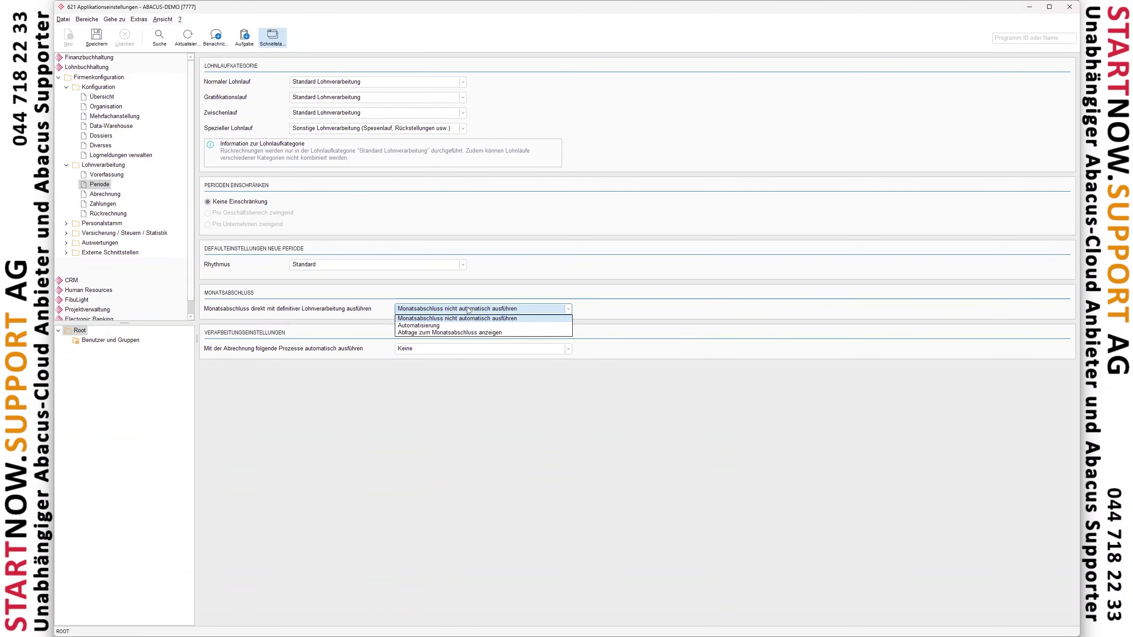
{"action": "left_click", "coordinate": [438, 333]}
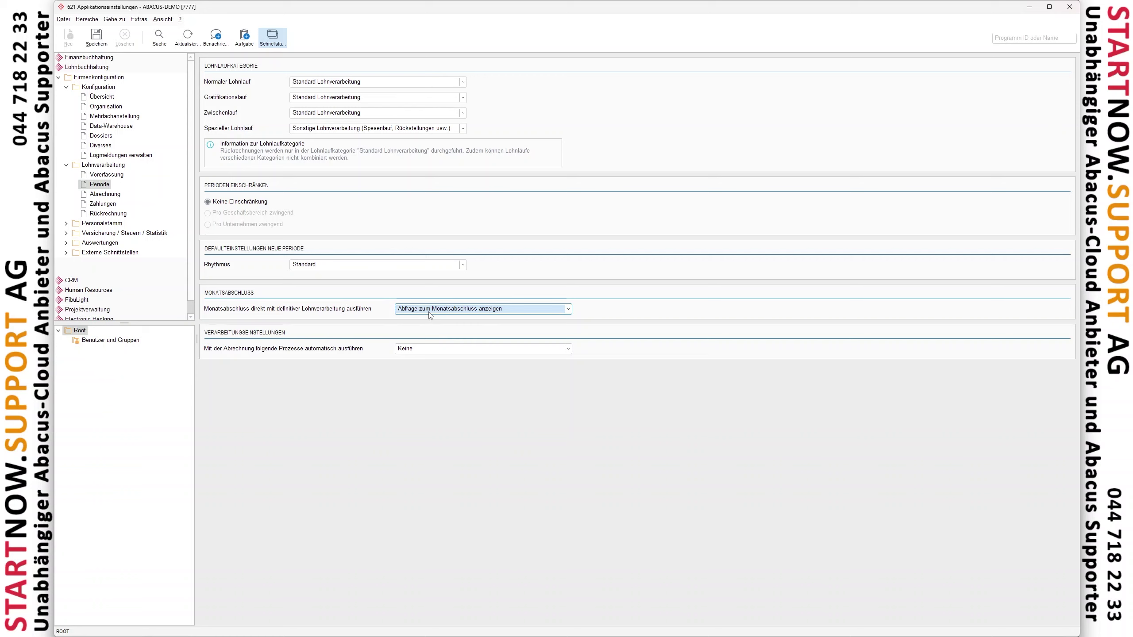
{"action": "key", "text": "ctrl+s"}
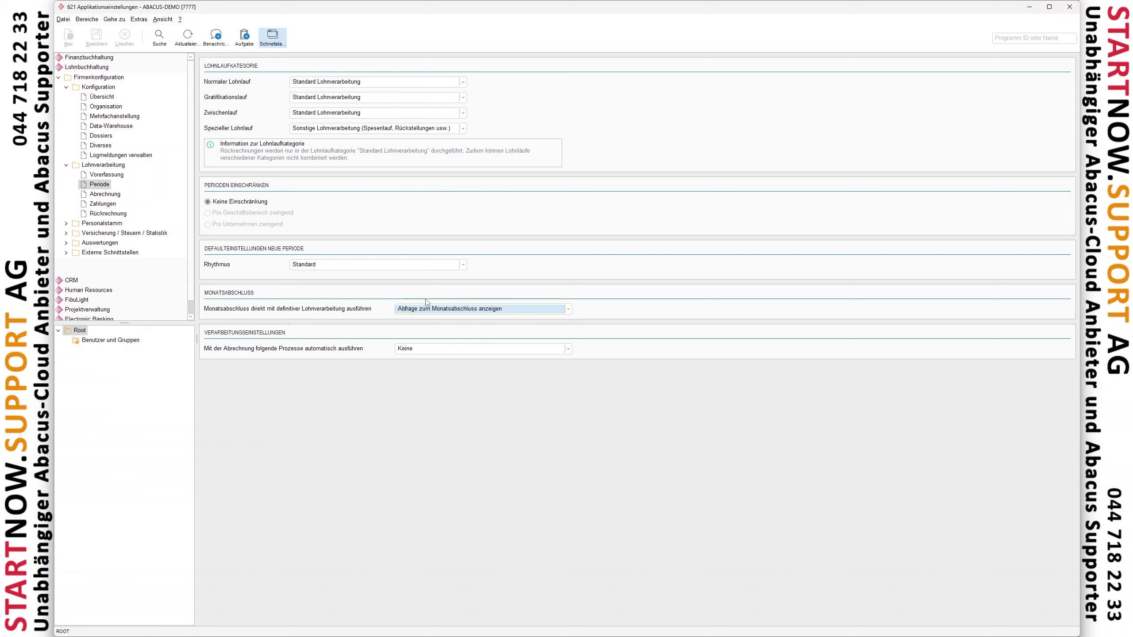
{"action": "left_click", "coordinate": [530, 313]}
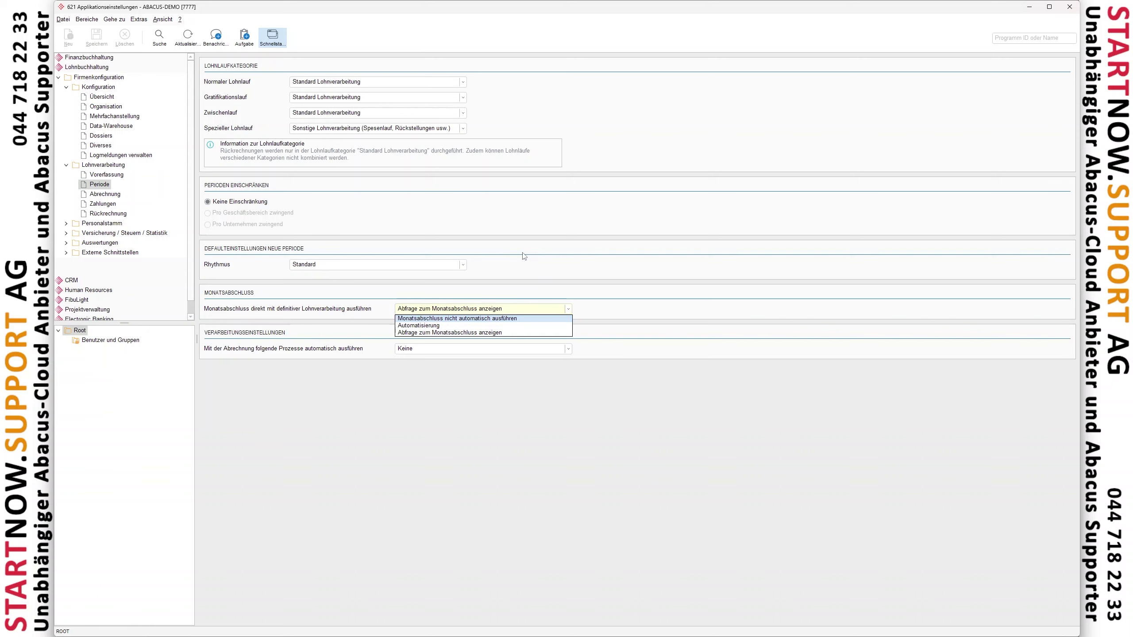
Step: Close the Applikationseinstellungen and open L12 Automatischer Abrechnungslauf from the Lohnverarbeitung favourites
{"action": "left_click", "coordinate": [1070, 7]}
{"action": "left_click", "coordinate": [1070, 7]}
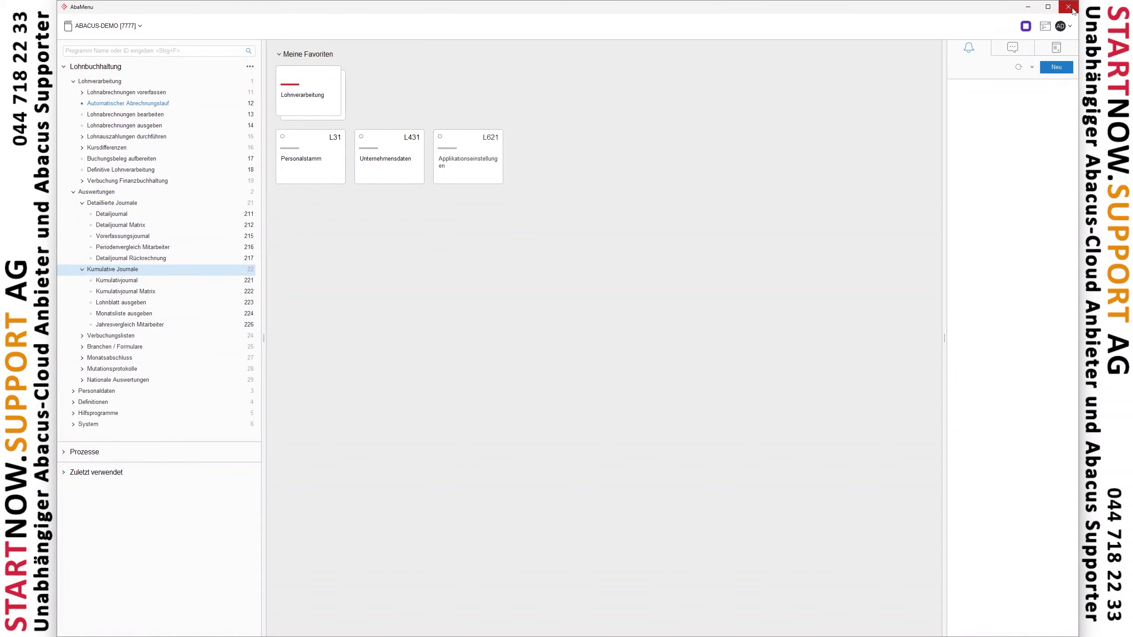
{"action": "left_click", "coordinate": [328, 102]}
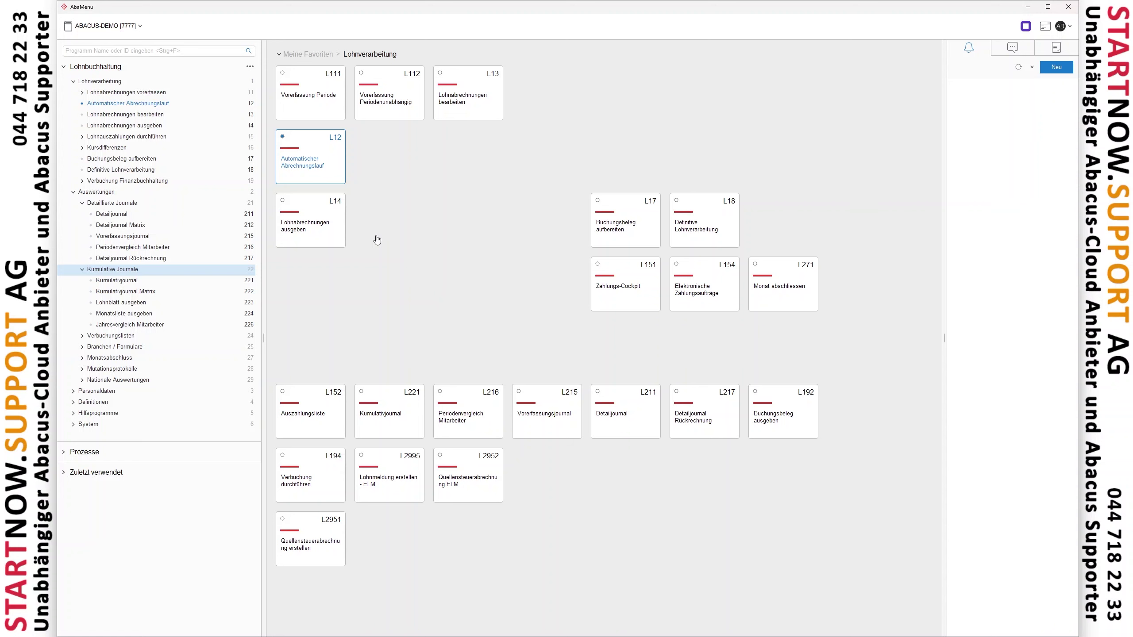
{"action": "left_click", "coordinate": [333, 172]}
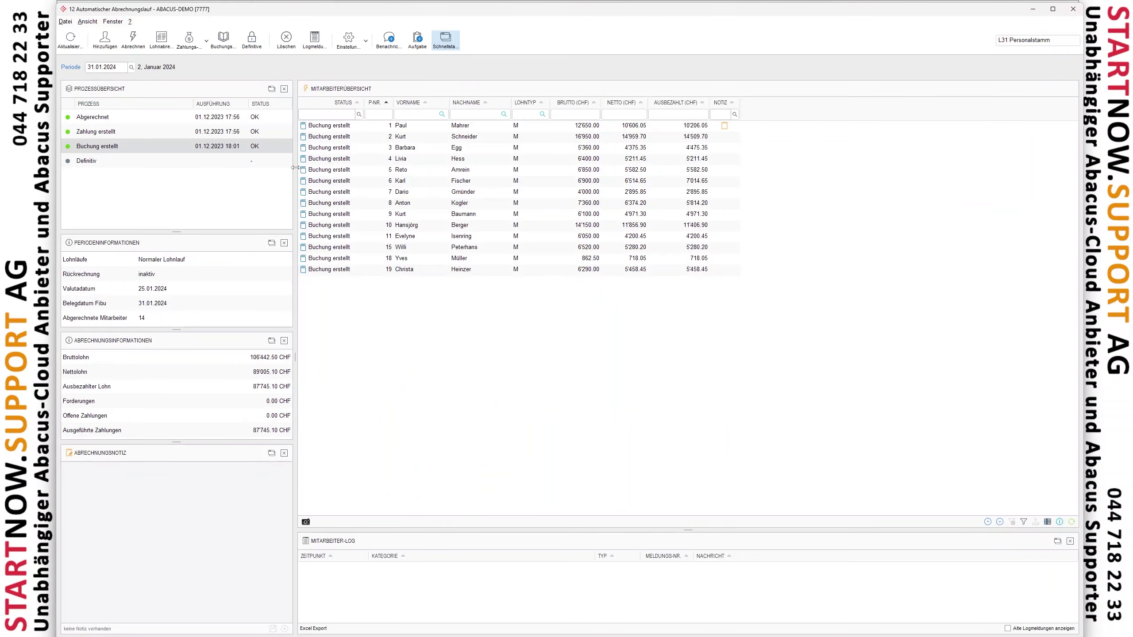
Step: Run the Definitive Verarbeitung for the January 2024 period and agree to the direct Monatsabschluss
{"action": "left_click", "coordinate": [333, 192]}
{"action": "left_click", "coordinate": [251, 40]}
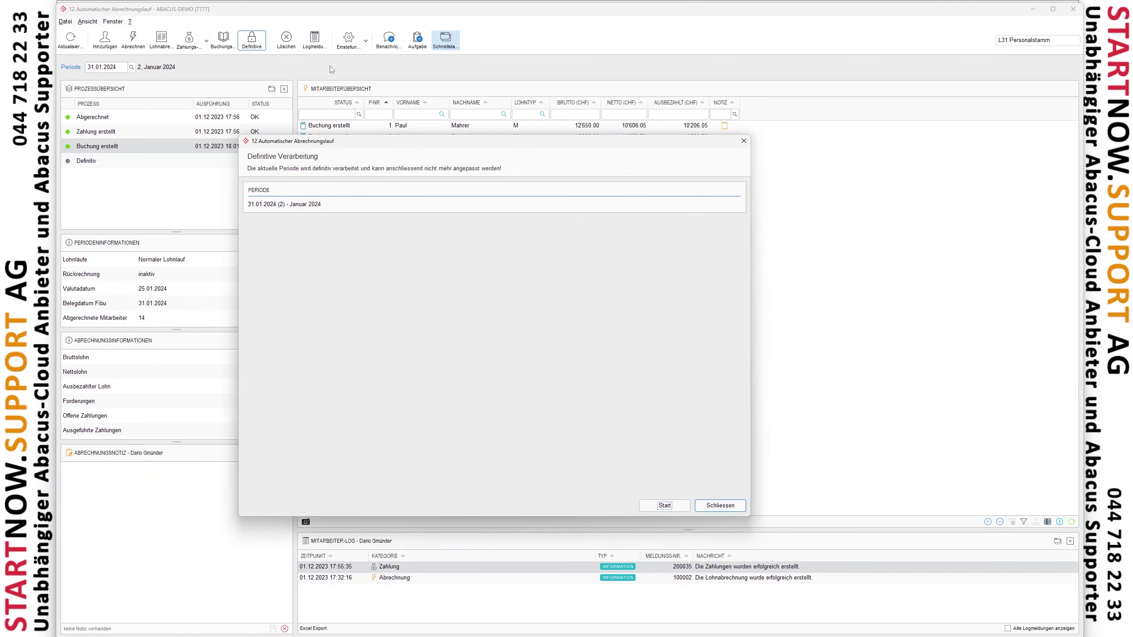
{"action": "left_click", "coordinate": [676, 500]}
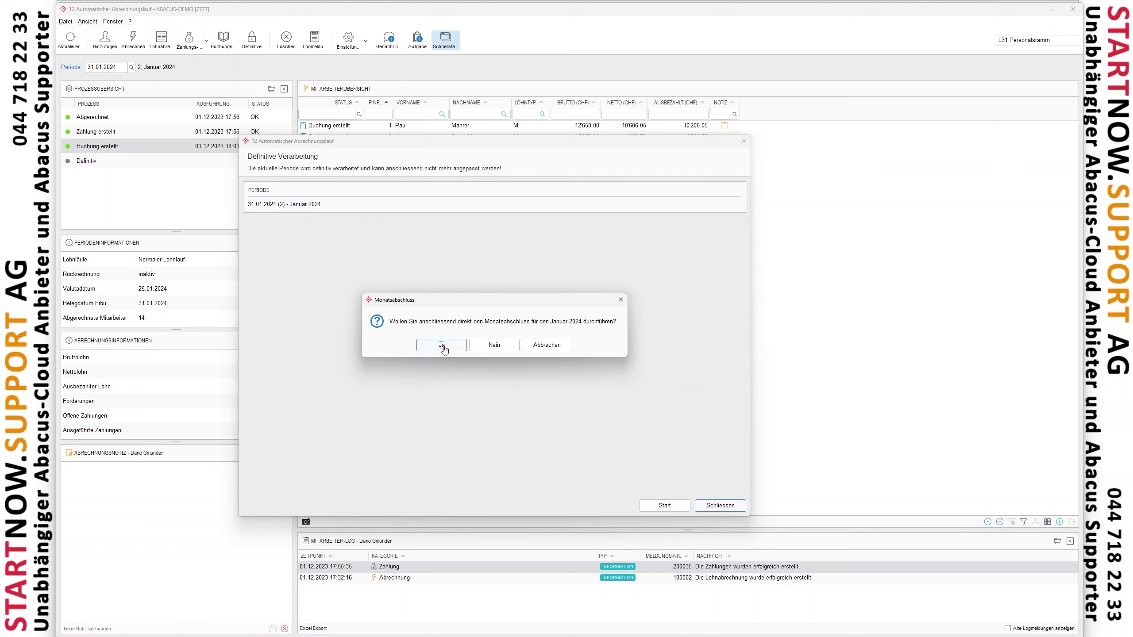
{"action": "left_click", "coordinate": [441, 346]}
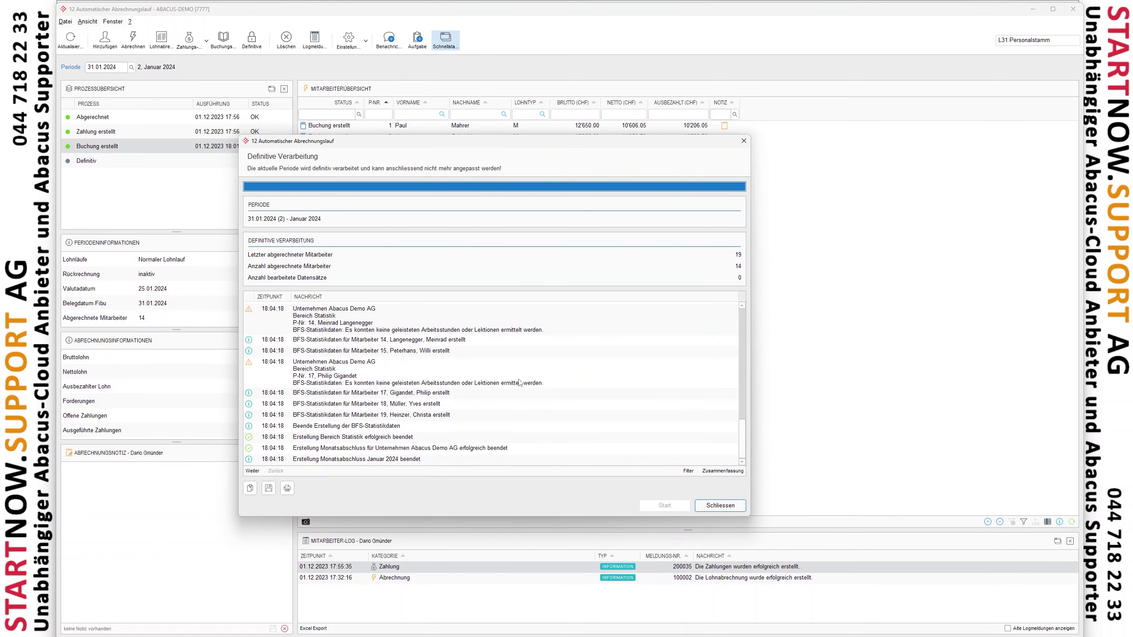
Step: Review the BFS-Statistik and Quellensteuer entries in the processing log, and close the Definitive Verarbeitung dialog
{"action": "left_click", "coordinate": [417, 398]}
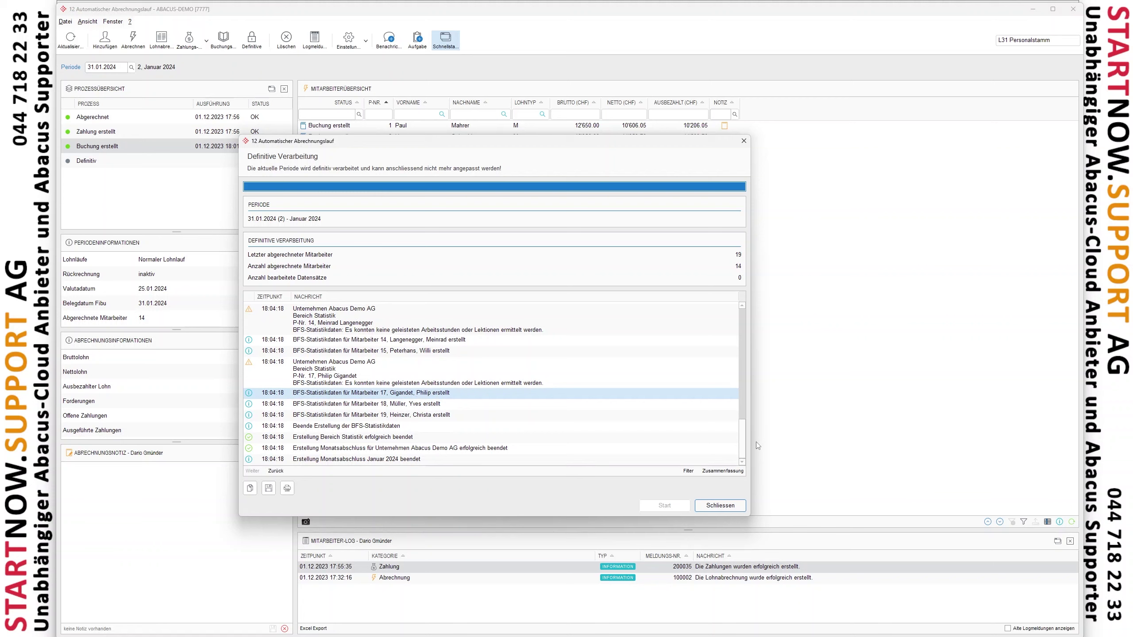
{"action": "left_click", "coordinate": [394, 407]}
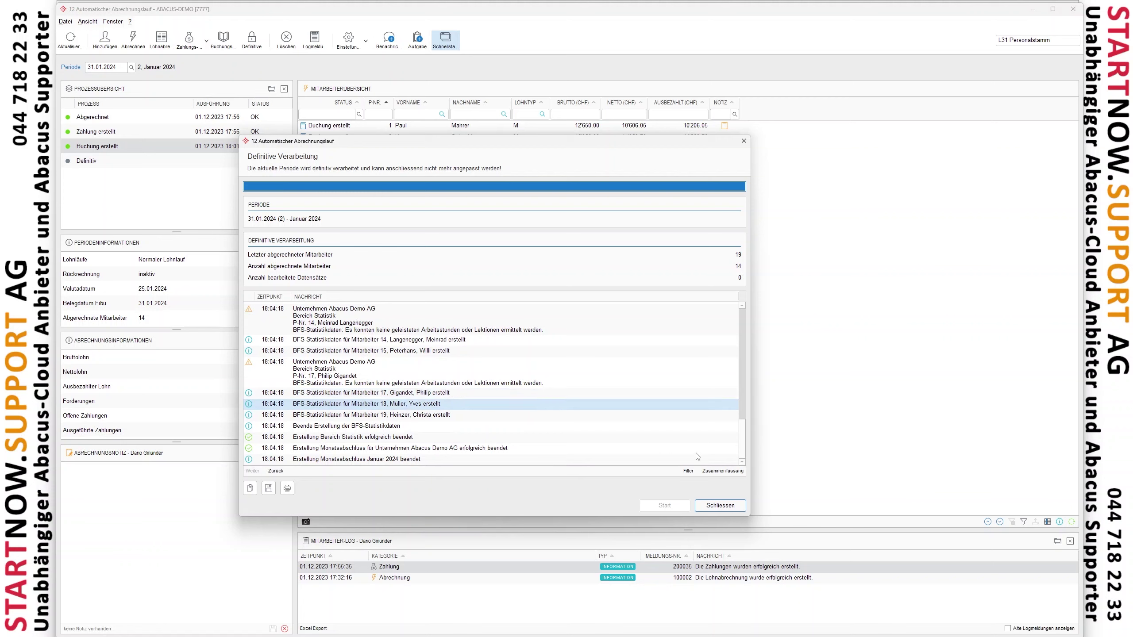
{"action": "left_click", "coordinate": [303, 395]}
{"action": "left_click_drag", "start_coordinate": [743, 436], "coordinate": [757, 352]}
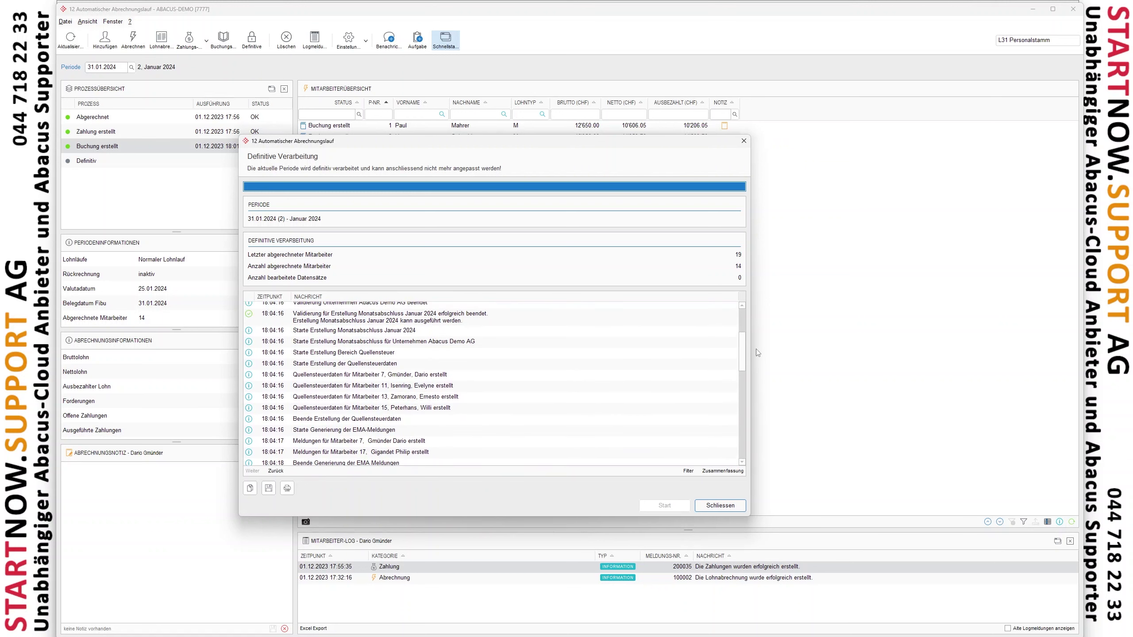
{"action": "left_click", "coordinate": [378, 375]}
{"action": "left_click", "coordinate": [376, 386]}
{"action": "left_click", "coordinate": [375, 397]}
{"action": "left_click", "coordinate": [371, 408]}
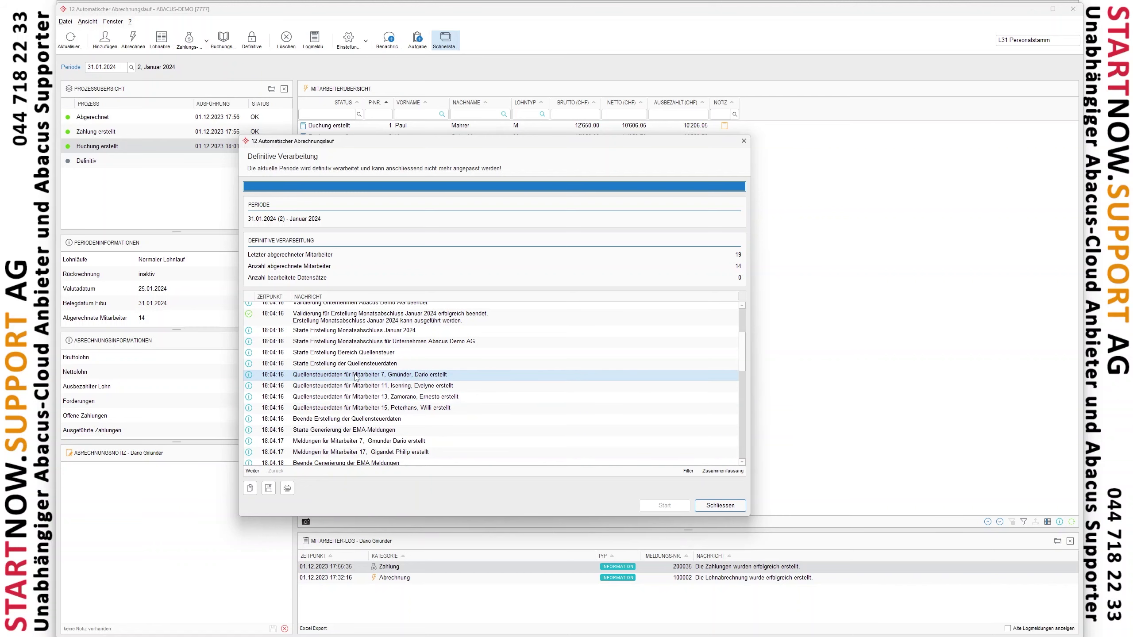
{"action": "scroll", "coordinate": [357, 377], "scroll_direction": "up", "scroll_amount": 3}
{"action": "scroll", "coordinate": [357, 377], "scroll_direction": "down", "scroll_amount": 3}
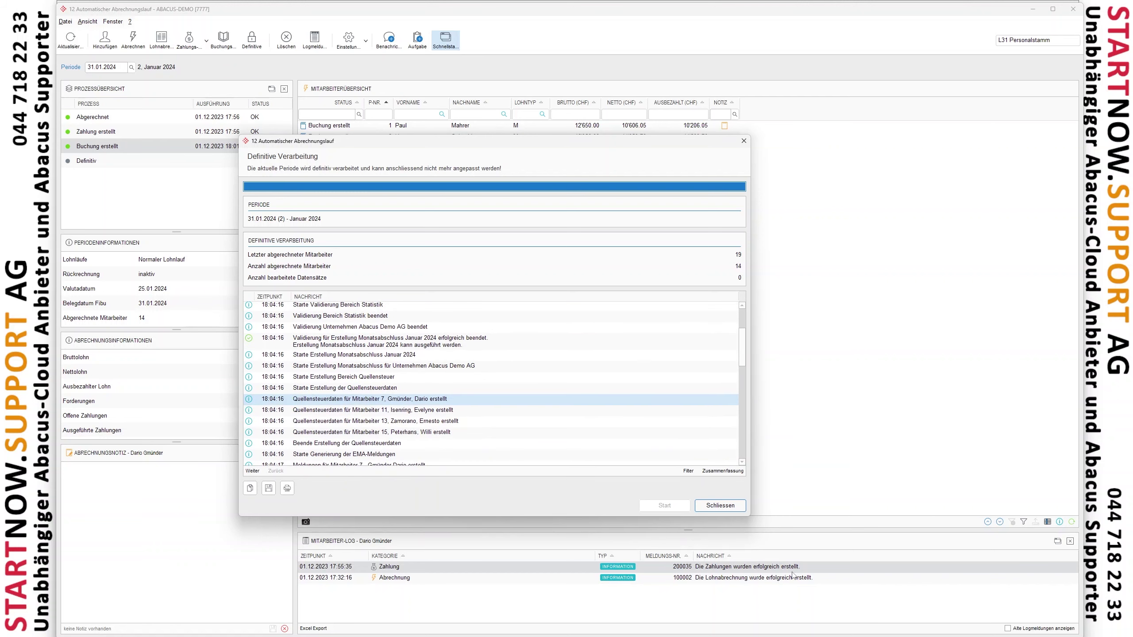
{"action": "left_click", "coordinate": [720, 505]}
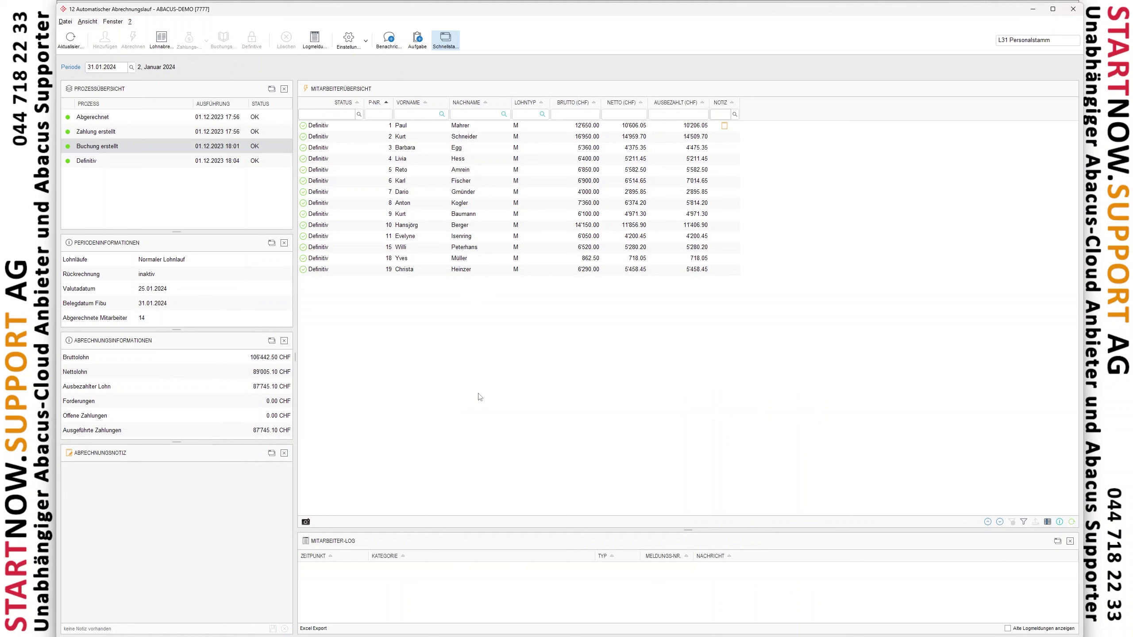
Step: Check the status and log entries of several employees in the Mitarbeiterübersicht, and close the Automatischer Abrechnungslauf
{"action": "left_click", "coordinate": [432, 170]}
{"action": "left_click", "coordinate": [398, 214]}
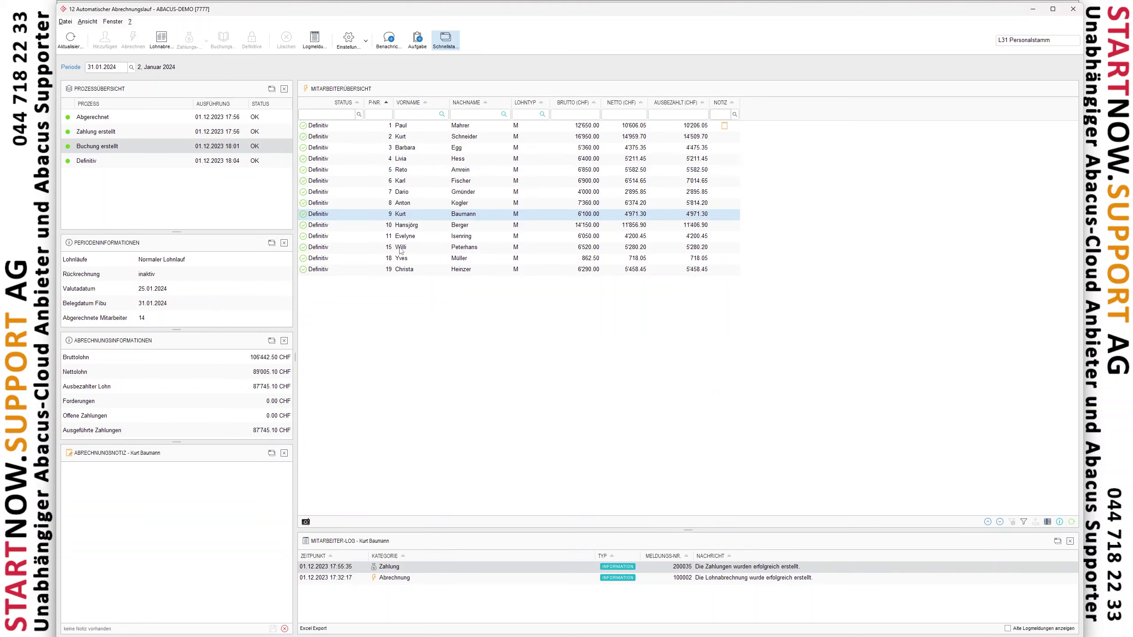
{"action": "left_click", "coordinate": [399, 247]}
{"action": "left_click", "coordinate": [415, 259]}
{"action": "left_click", "coordinate": [415, 270]}
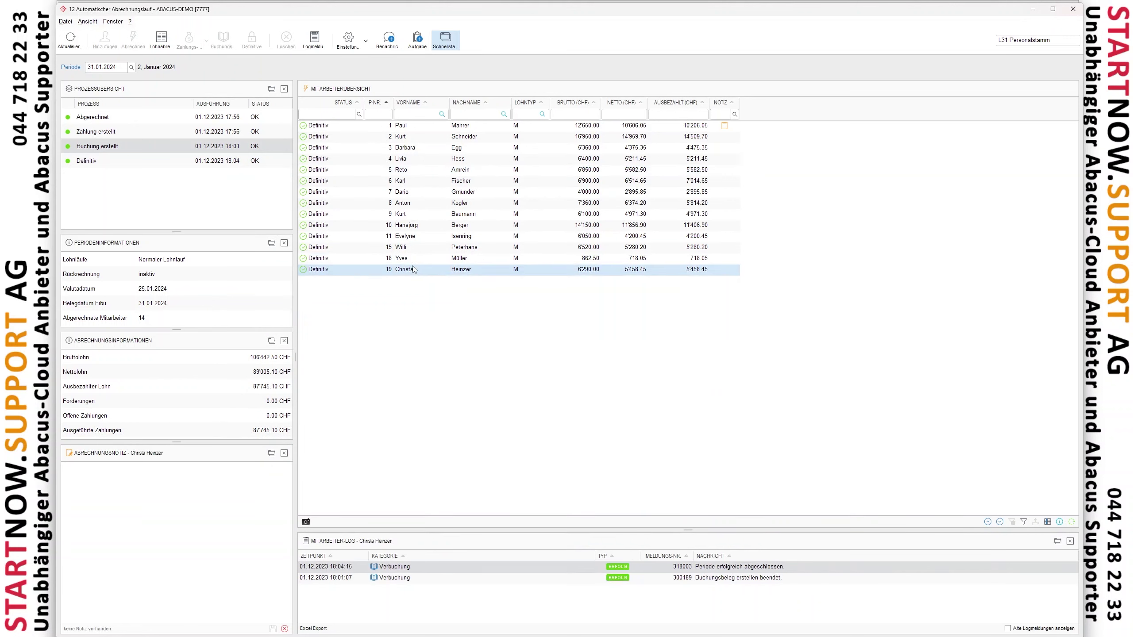
{"action": "left_click", "coordinate": [418, 229]}
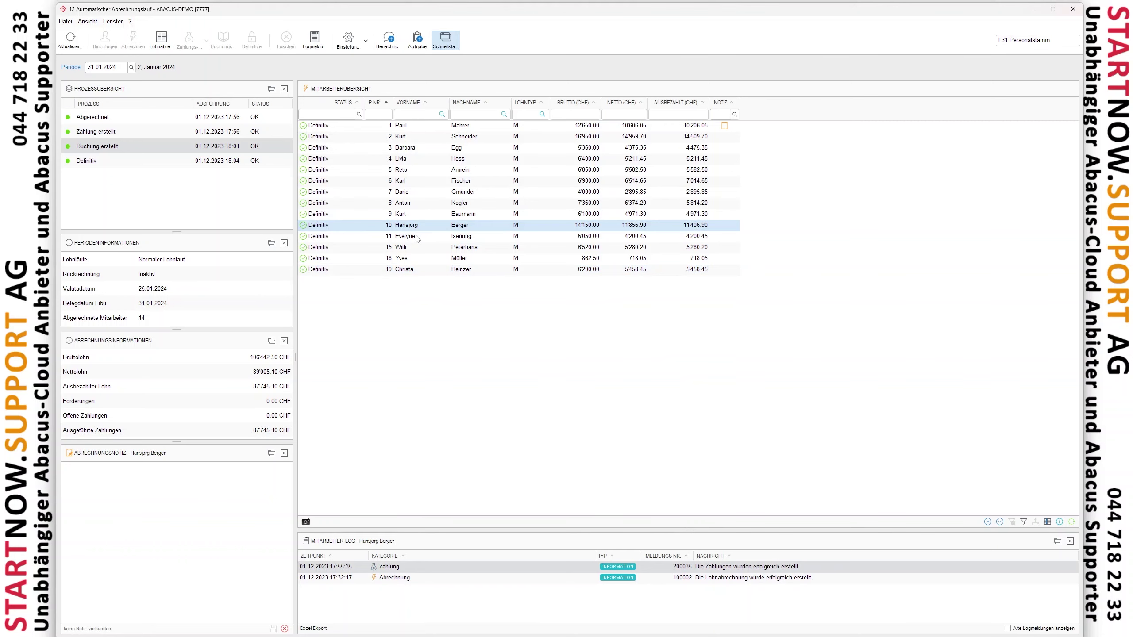
{"action": "left_click", "coordinate": [1073, 9]}
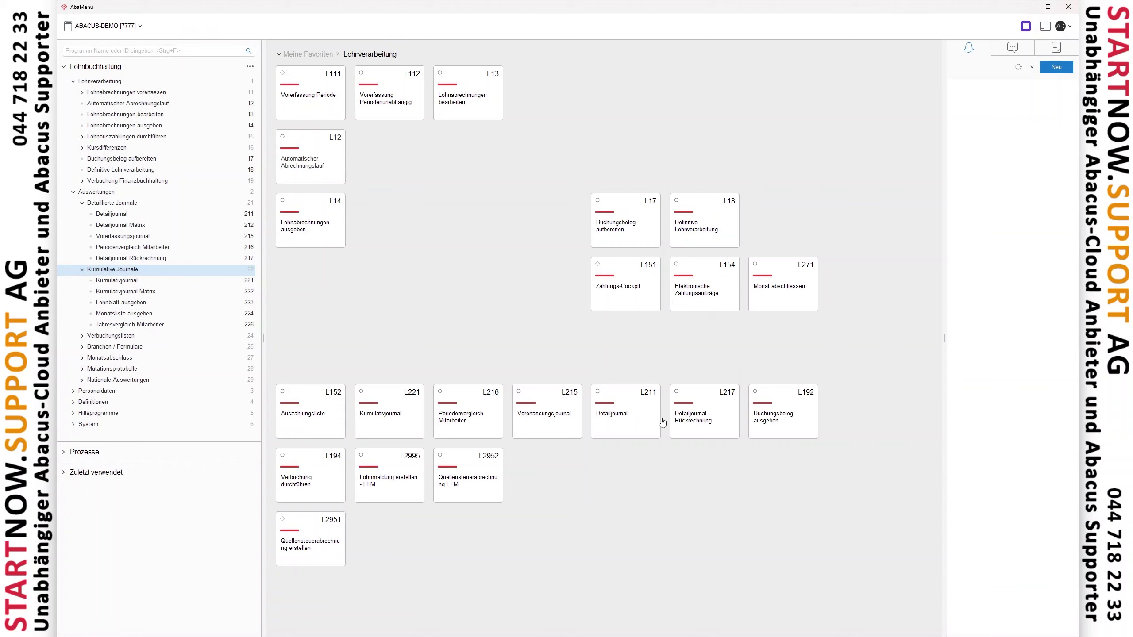
Step: Open L192 Buchungsbeleg ausgeben and compare the statuses of the January 2024, December 2023 and September 2023 periods
{"action": "left_click", "coordinate": [795, 432]}
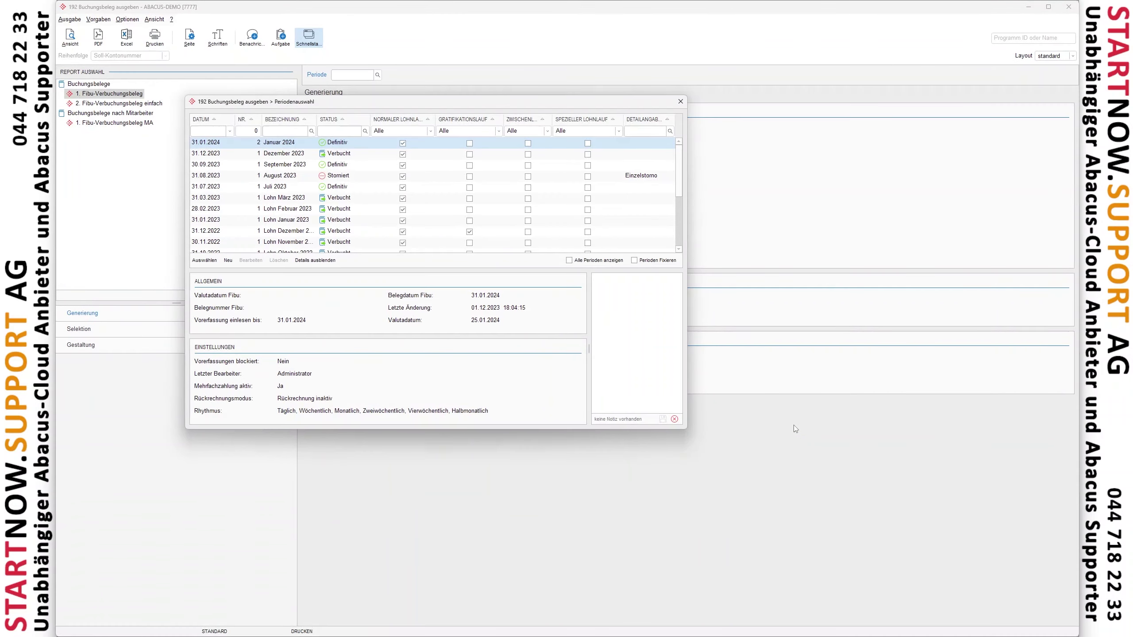
{"action": "left_click", "coordinate": [331, 155]}
{"action": "left_click", "coordinate": [340, 144]}
{"action": "left_click", "coordinate": [340, 156]}
{"action": "left_click", "coordinate": [340, 148]}
{"action": "left_click", "coordinate": [340, 155]}
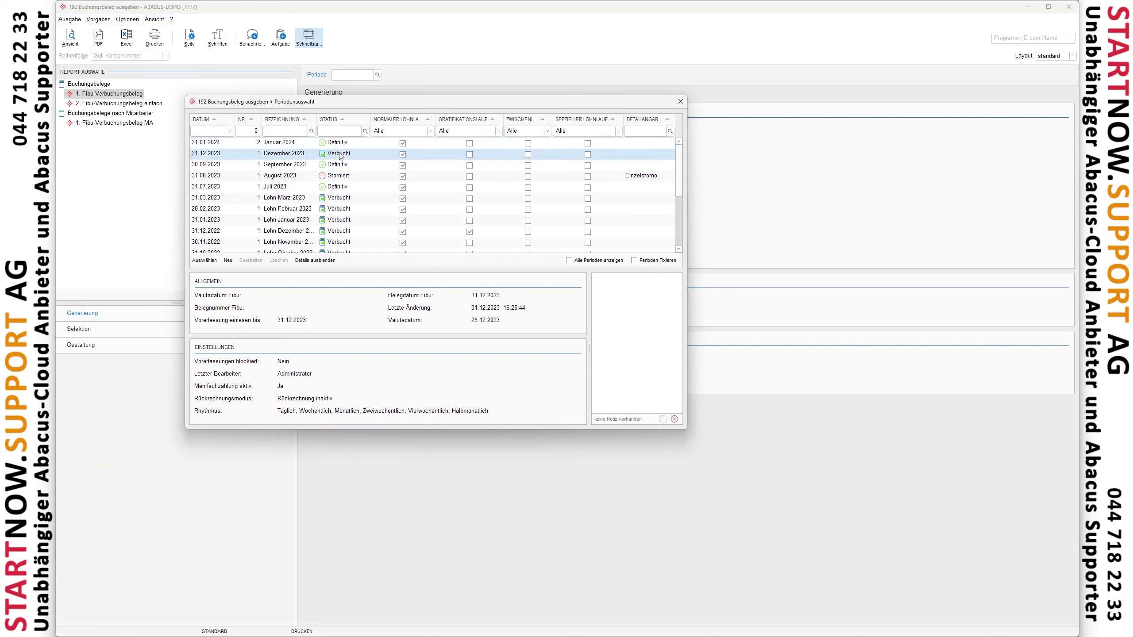
{"action": "left_click", "coordinate": [344, 144]}
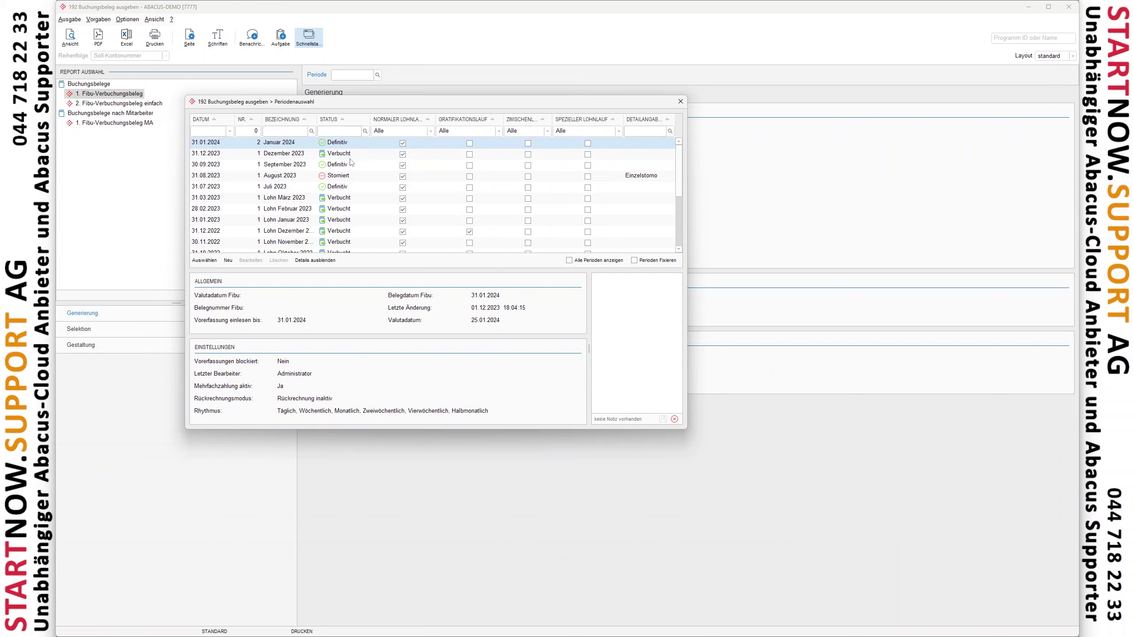
{"action": "left_click", "coordinate": [350, 156]}
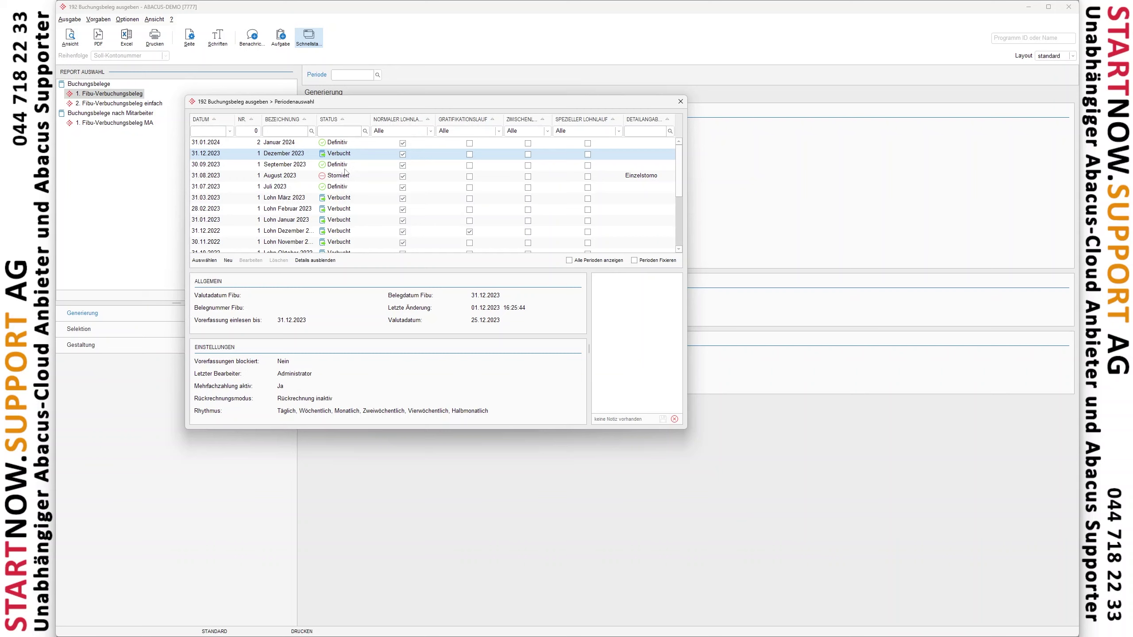
{"action": "left_click", "coordinate": [345, 166]}
{"action": "left_click", "coordinate": [344, 155]}
{"action": "left_click", "coordinate": [343, 144]}
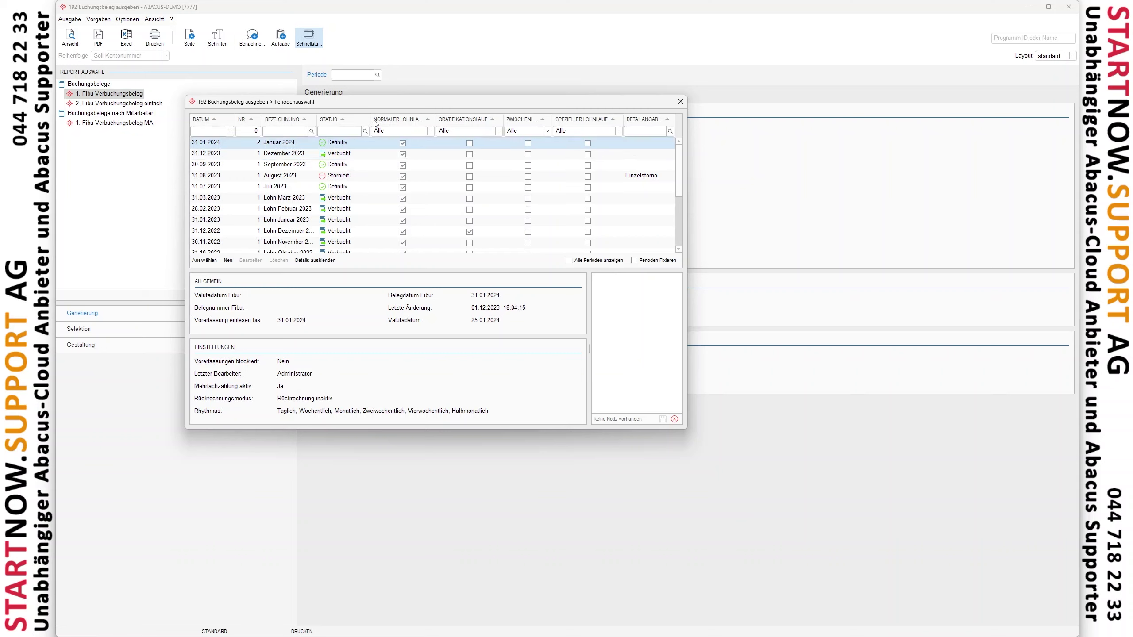
Step: Widen the Status column, select the January 2024 period, and examine the Fibu-Verbuchungsbeleg MA preview, including its Diverse Spesen line
{"action": "left_click_drag", "start_coordinate": [368, 118], "coordinate": [433, 118]}
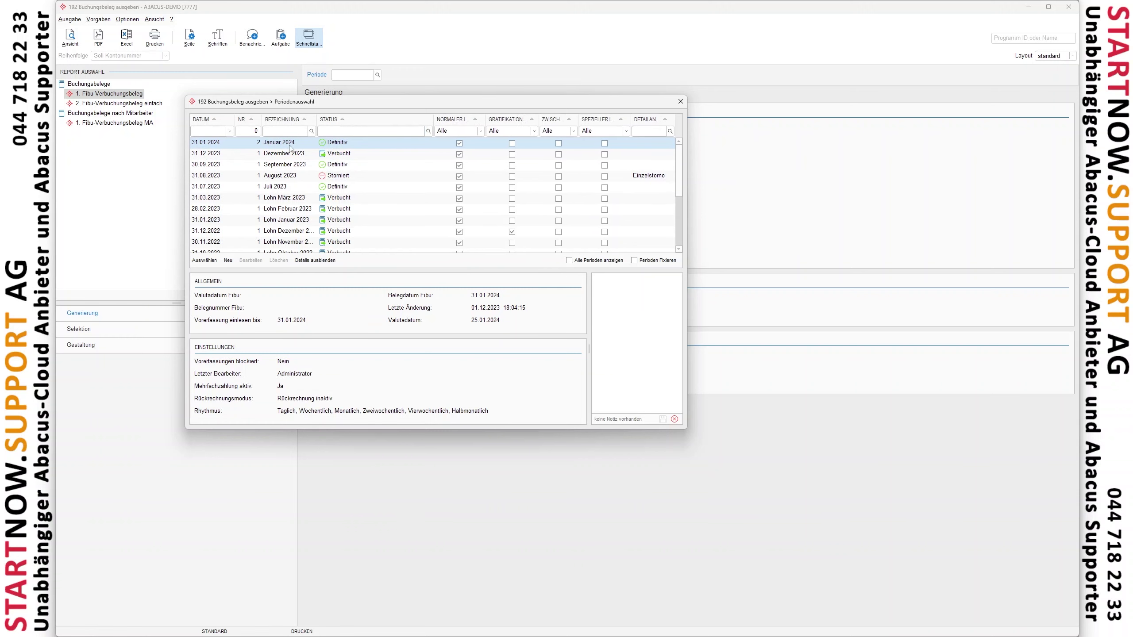
{"action": "double_click", "coordinate": [285, 146]}
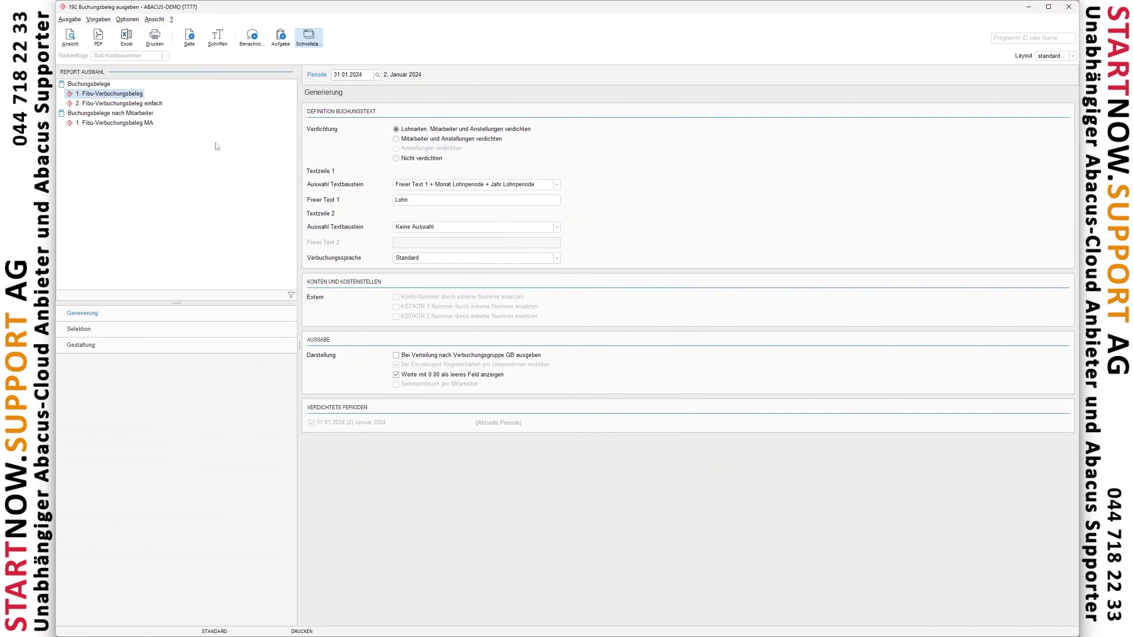
{"action": "left_click", "coordinate": [120, 125]}
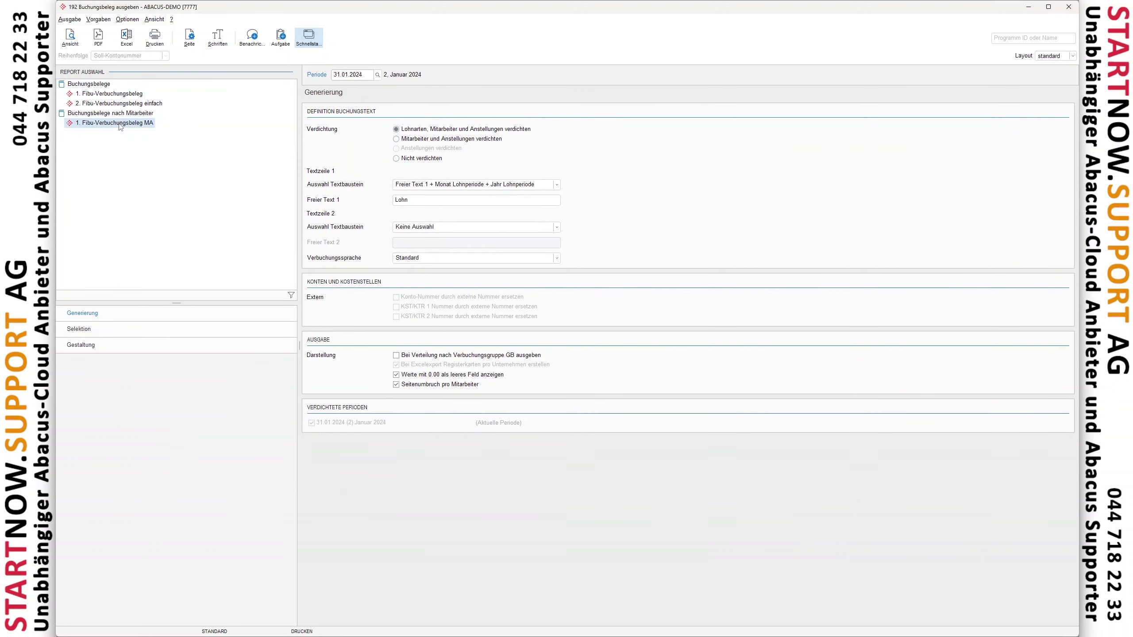
{"action": "left_click", "coordinate": [70, 38]}
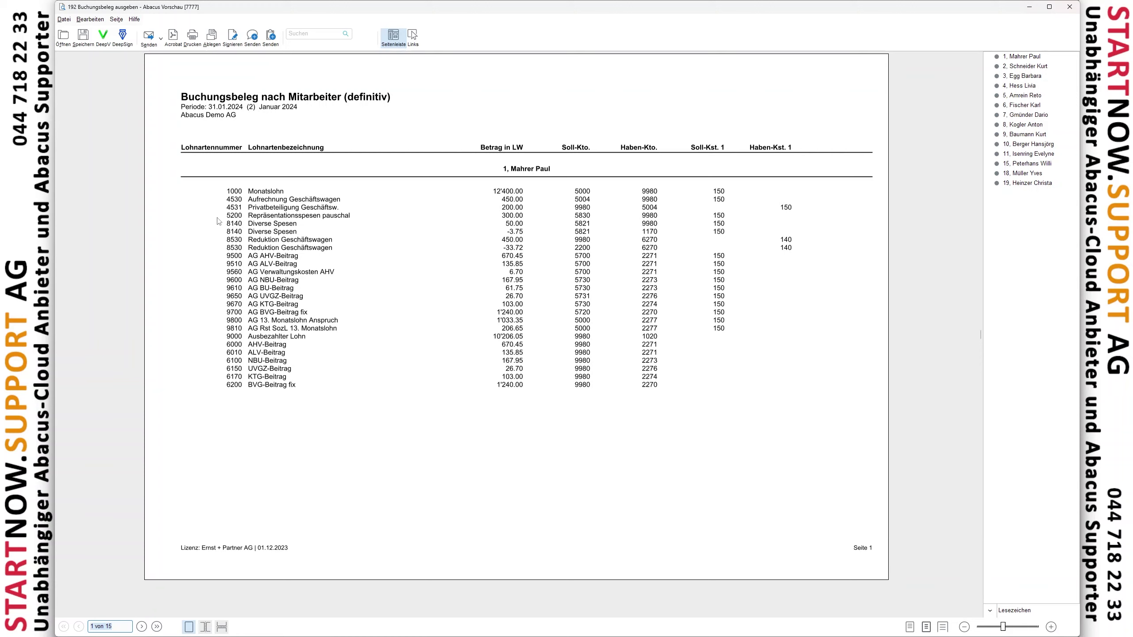
{"action": "left_click_drag", "start_coordinate": [217, 219], "coordinate": [668, 231]}
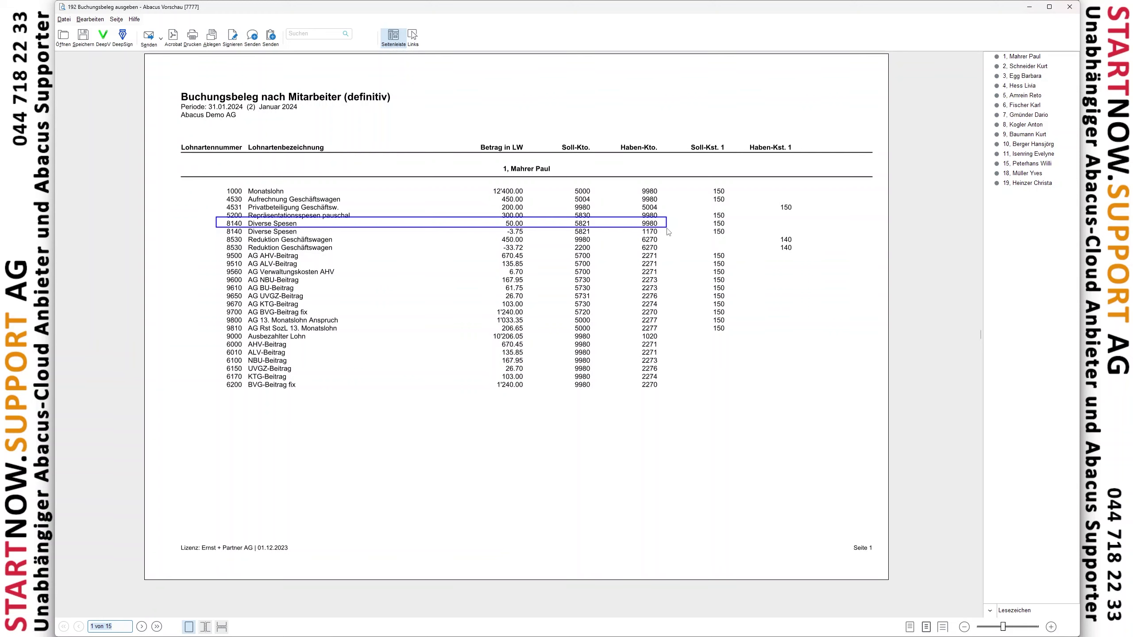
{"action": "left_click_drag", "start_coordinate": [669, 234], "coordinate": [667, 240]}
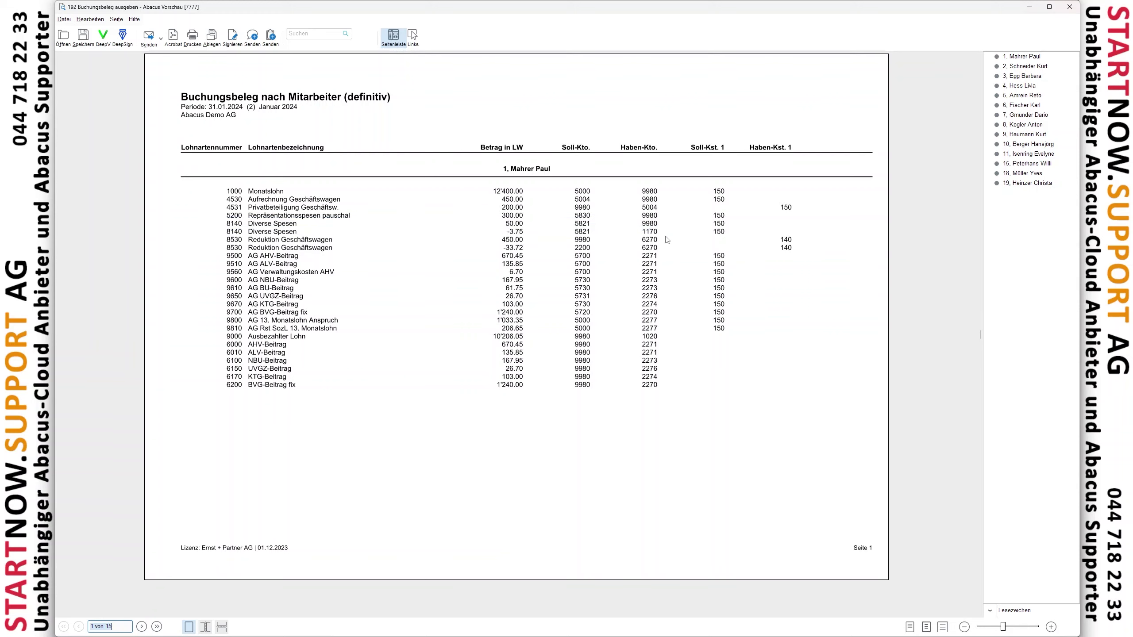
{"action": "left_click", "coordinate": [1071, 12]}
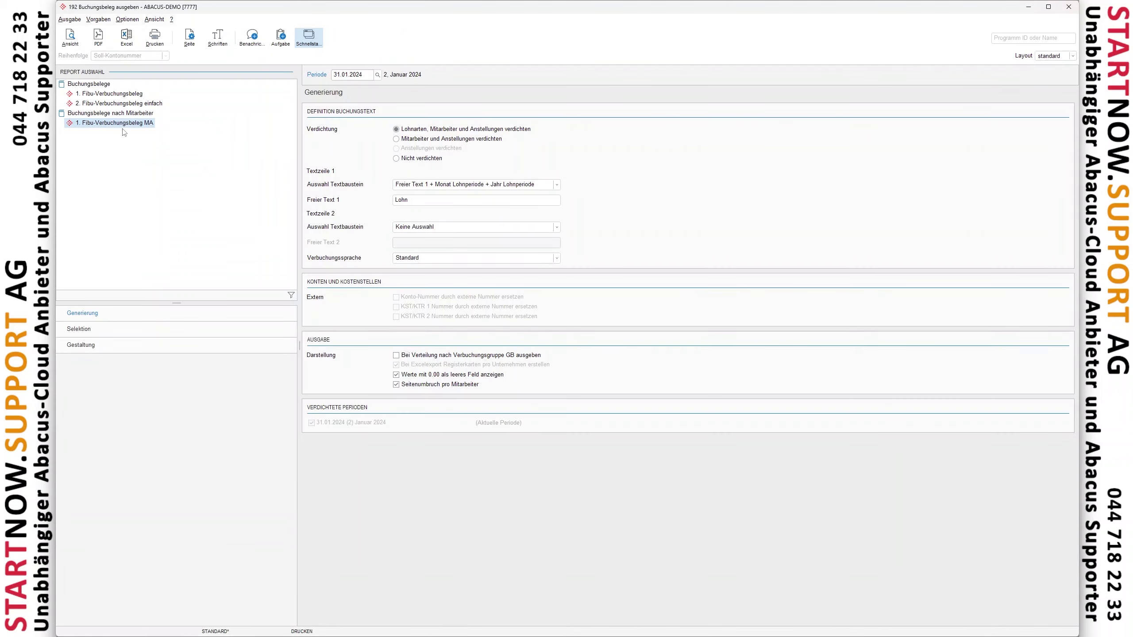
Step: Preview the Fibu-Verbuchungsbeleg report for January 2024 and close the preview
{"action": "left_click", "coordinate": [120, 94]}
{"action": "left_click", "coordinate": [70, 36]}
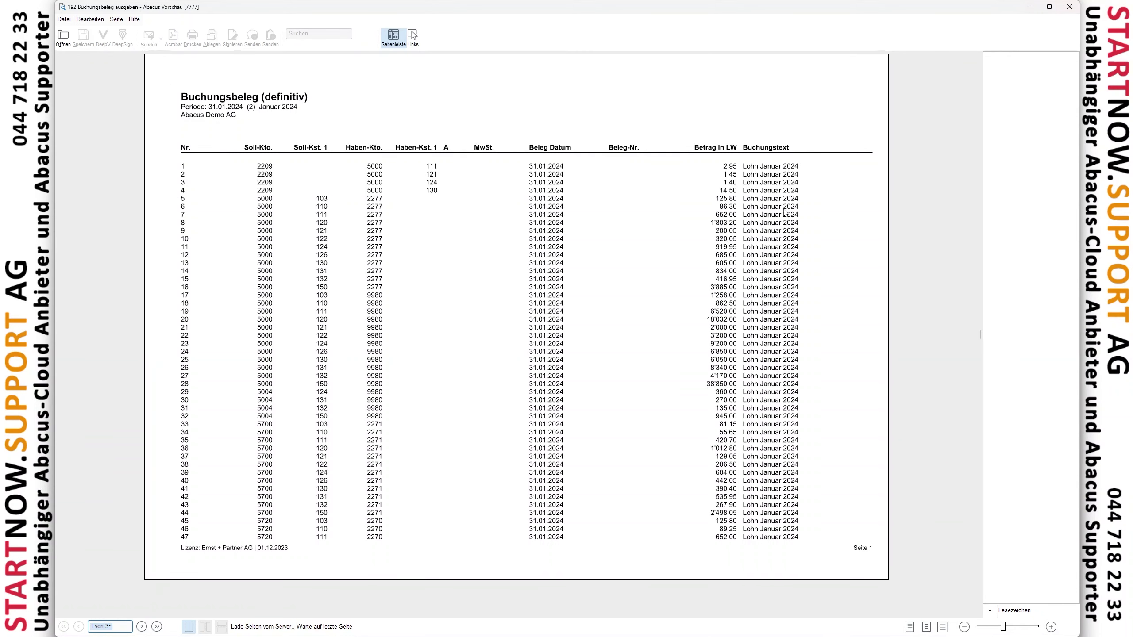
{"action": "left_click", "coordinate": [1069, 6]}
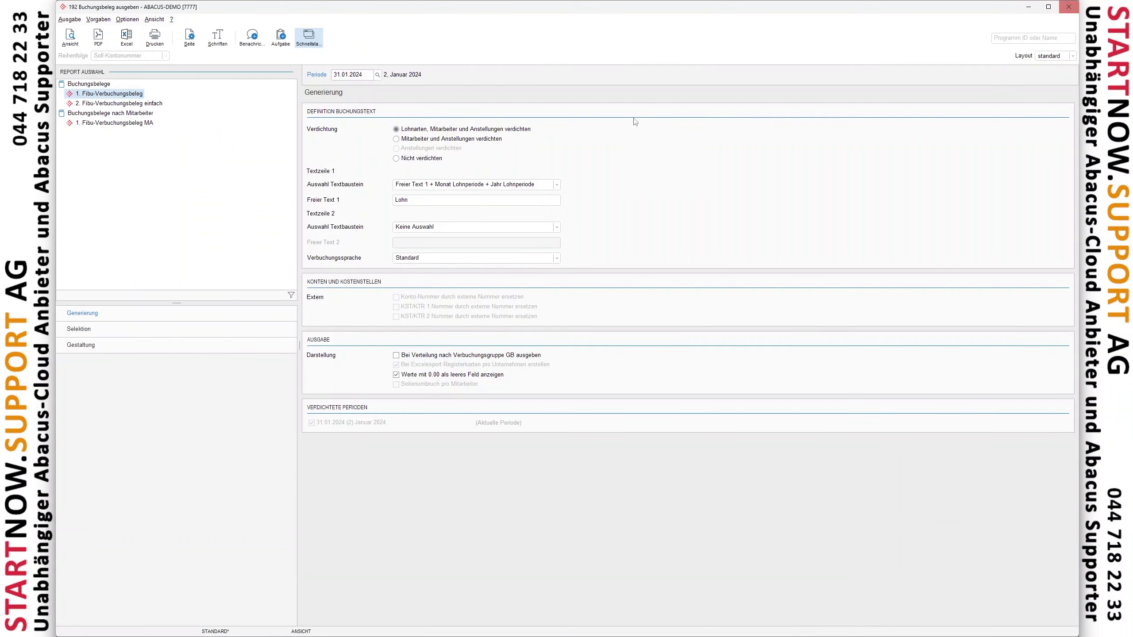
Step: Compare the Gestaltung column layouts of the Fibu-Verbuchungsbeleg reports and close Buchungsbeleg ausgeben
{"action": "left_click", "coordinate": [105, 104]}
{"action": "left_click", "coordinate": [109, 124]}
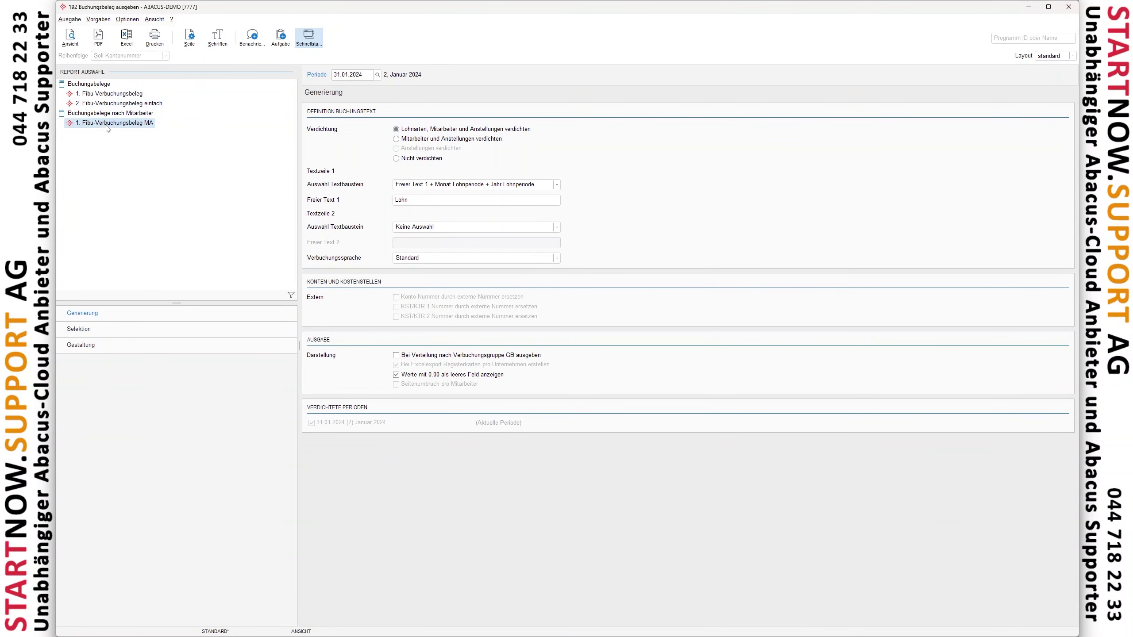
{"action": "left_click", "coordinate": [84, 353]}
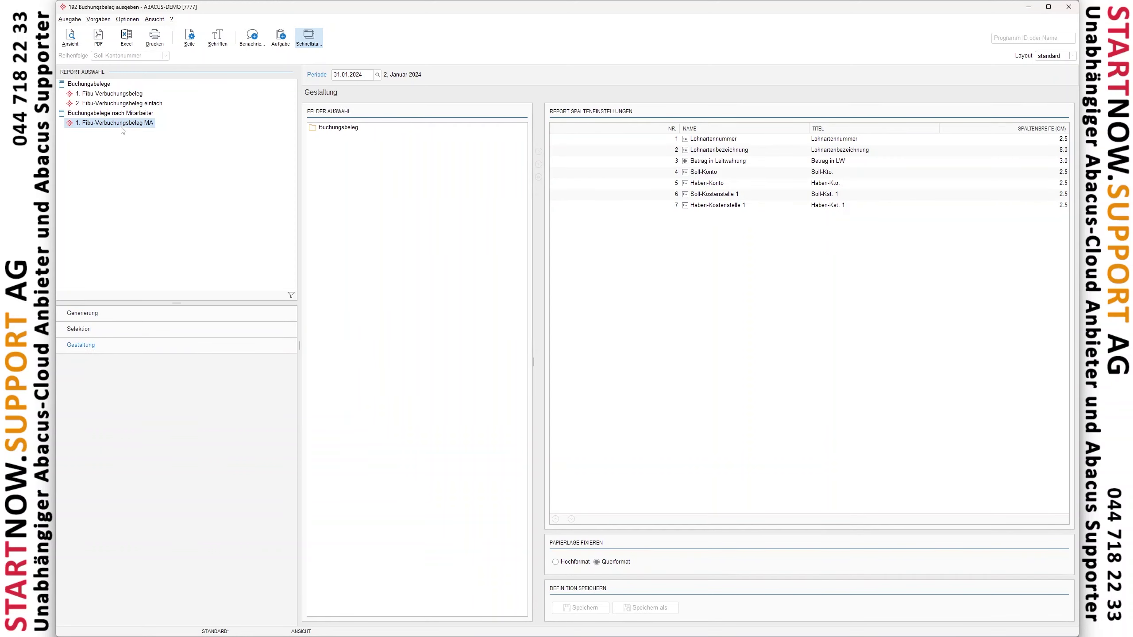
{"action": "left_click", "coordinate": [113, 94]}
{"action": "left_click", "coordinate": [113, 104]}
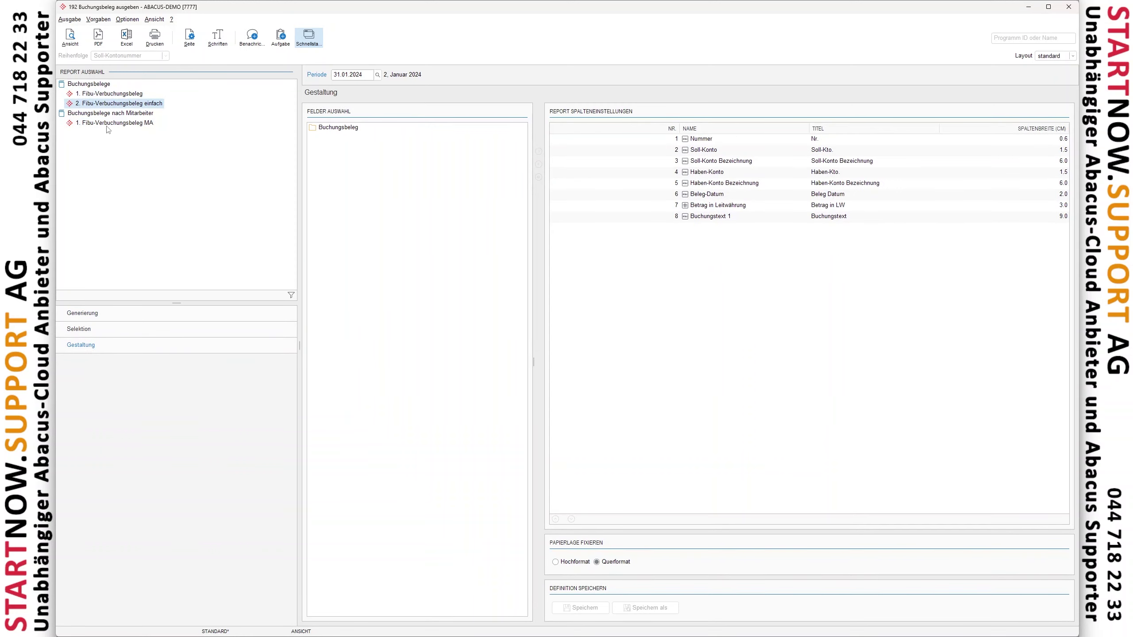
{"action": "left_click", "coordinate": [108, 125]}
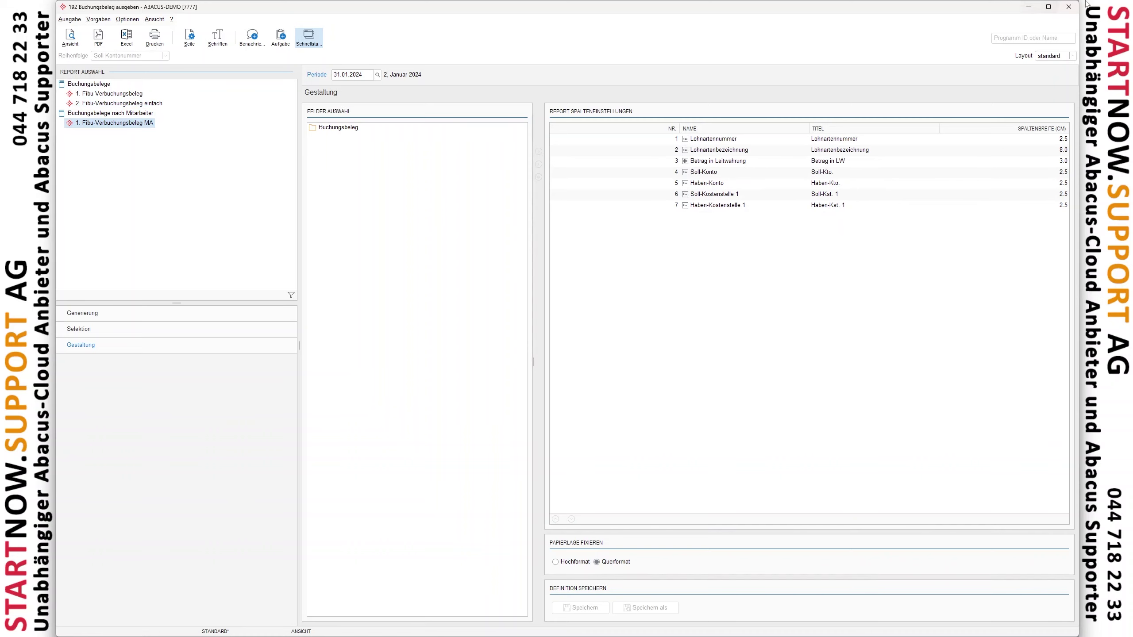
{"action": "left_click", "coordinate": [1069, 7]}
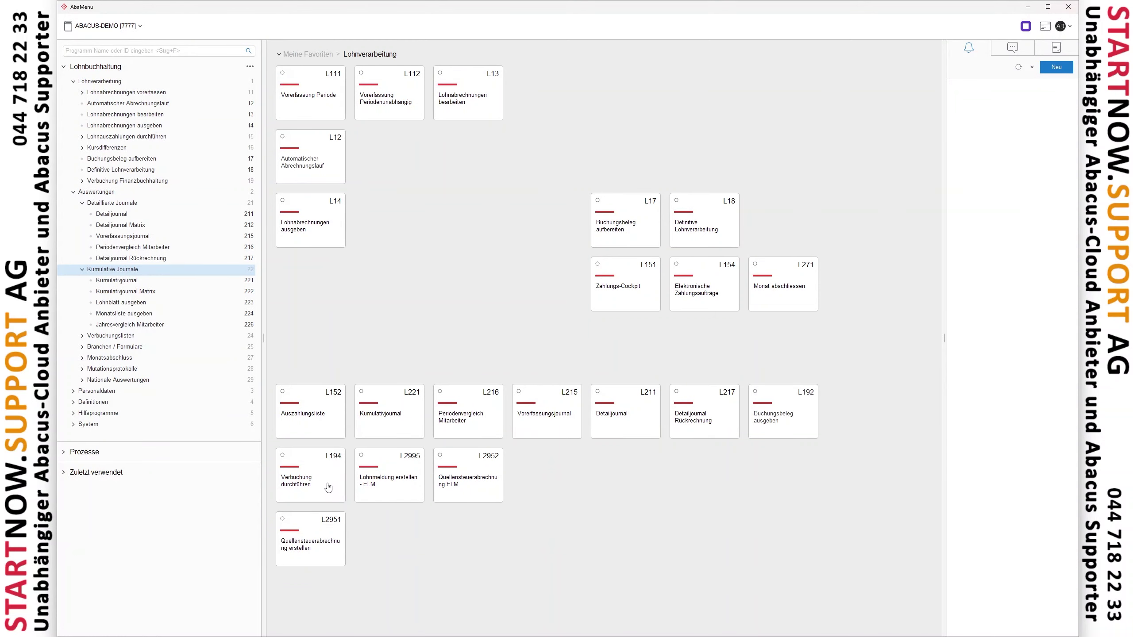
Step: Open L194 Verbuchung durchführen for January 2024 and review the Definition page of L491 Definition Verbuchung, closing L491 again
{"action": "left_click", "coordinate": [309, 475]}
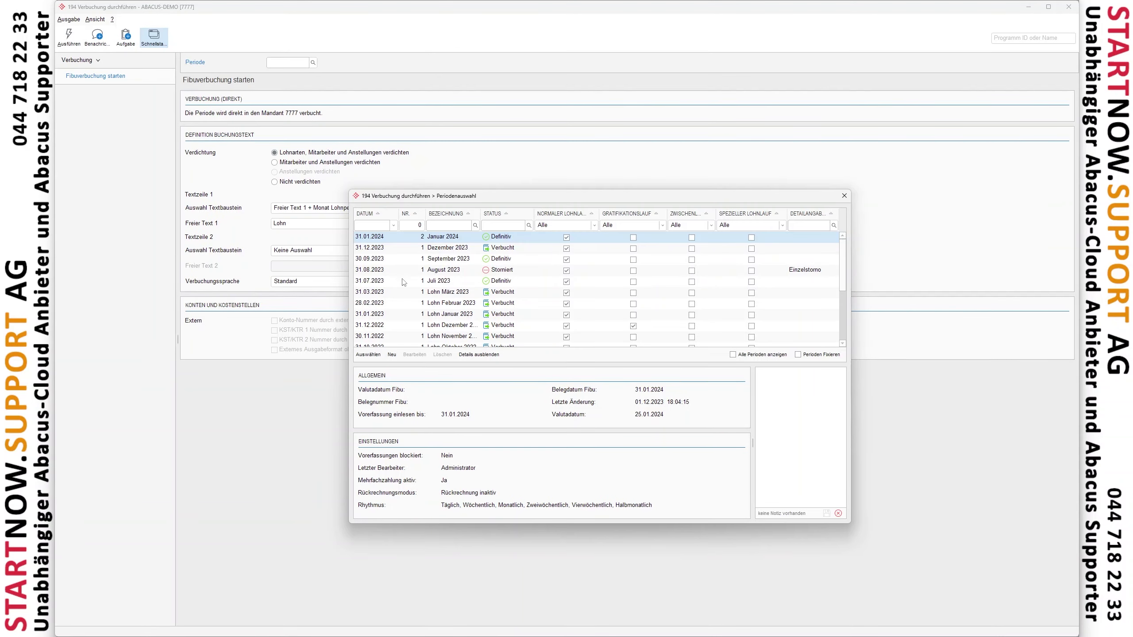
{"action": "double_click", "coordinate": [444, 240]}
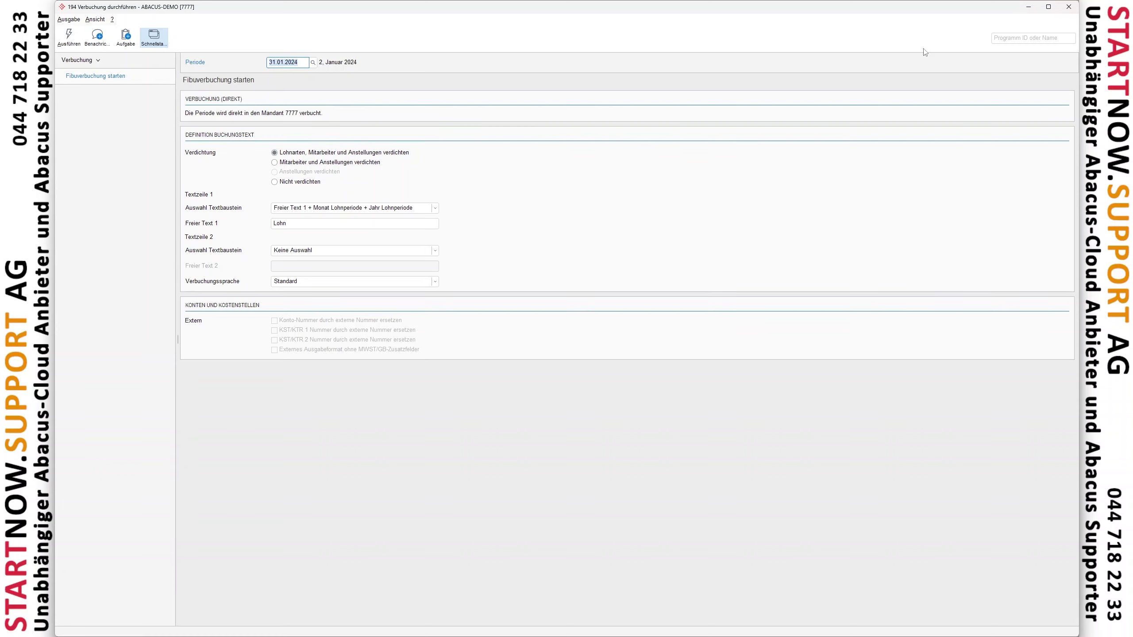
{"action": "left_click", "coordinate": [1019, 38]}
{"action": "type", "text": "l"}
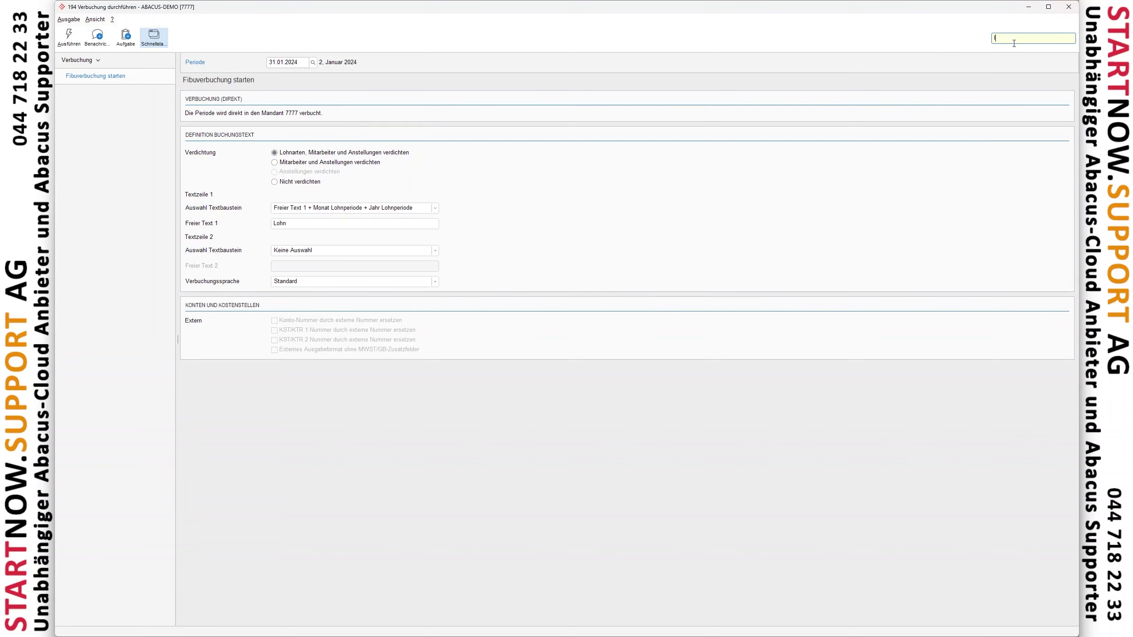
{"action": "type", "text": "491"}
{"action": "key", "text": "Return"}
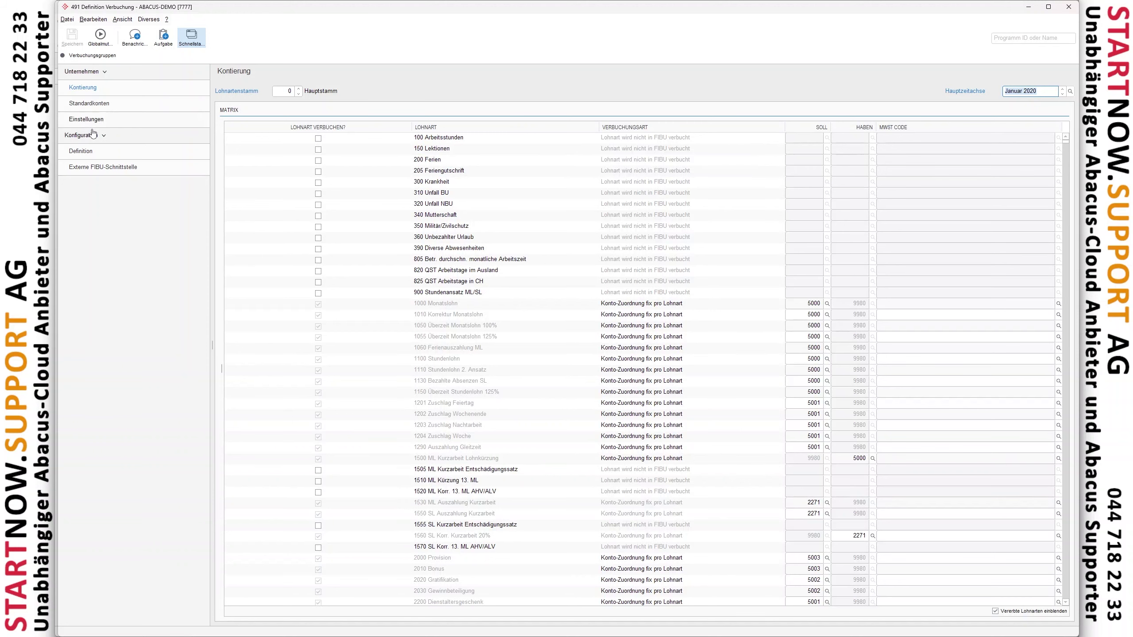
{"action": "left_click", "coordinate": [83, 152]}
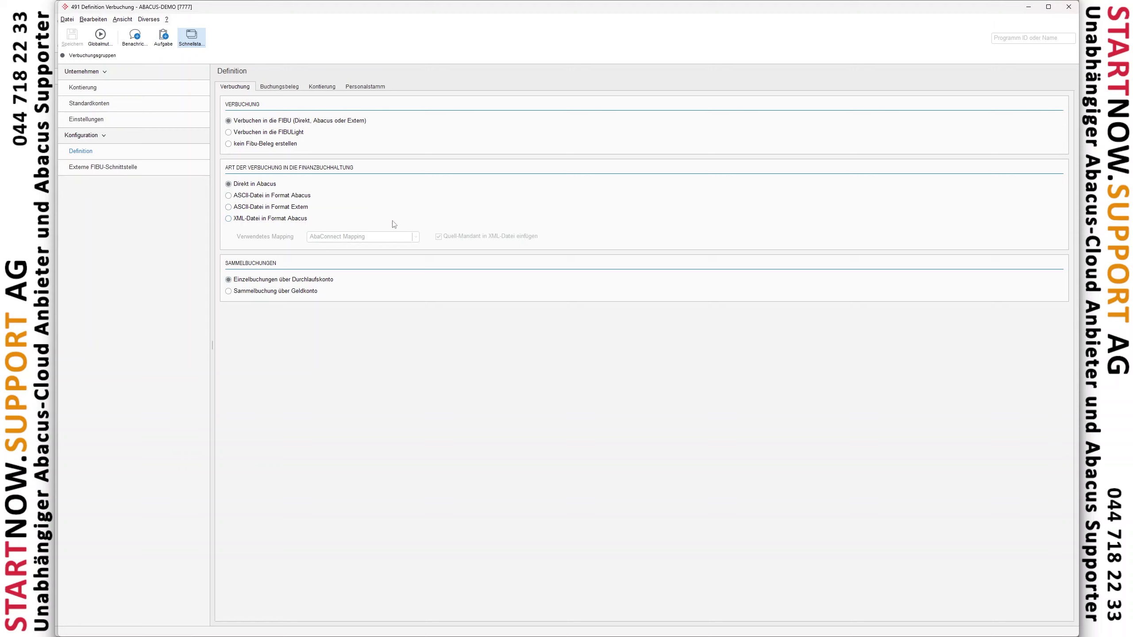
{"action": "left_click", "coordinate": [1069, 9]}
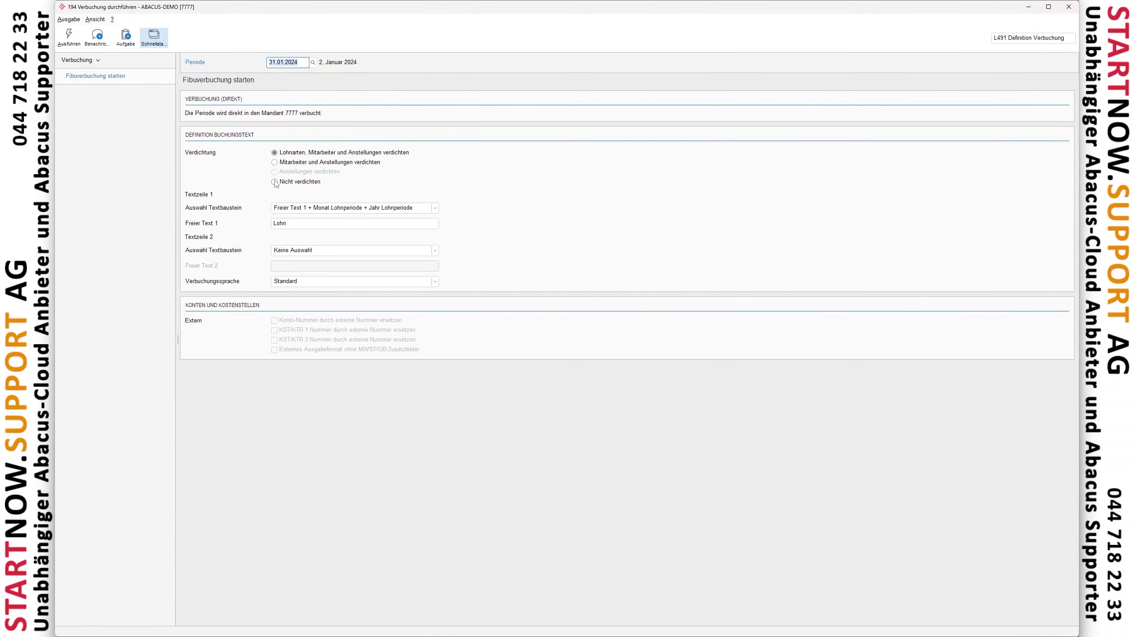
Step: Compare the Verdichtung options for the Fibu posting text, ending on Lohnarten, Mitarbeiter und Anstellungen verdichten
{"action": "left_click", "coordinate": [279, 163]}
{"action": "key", "text": "Down"}
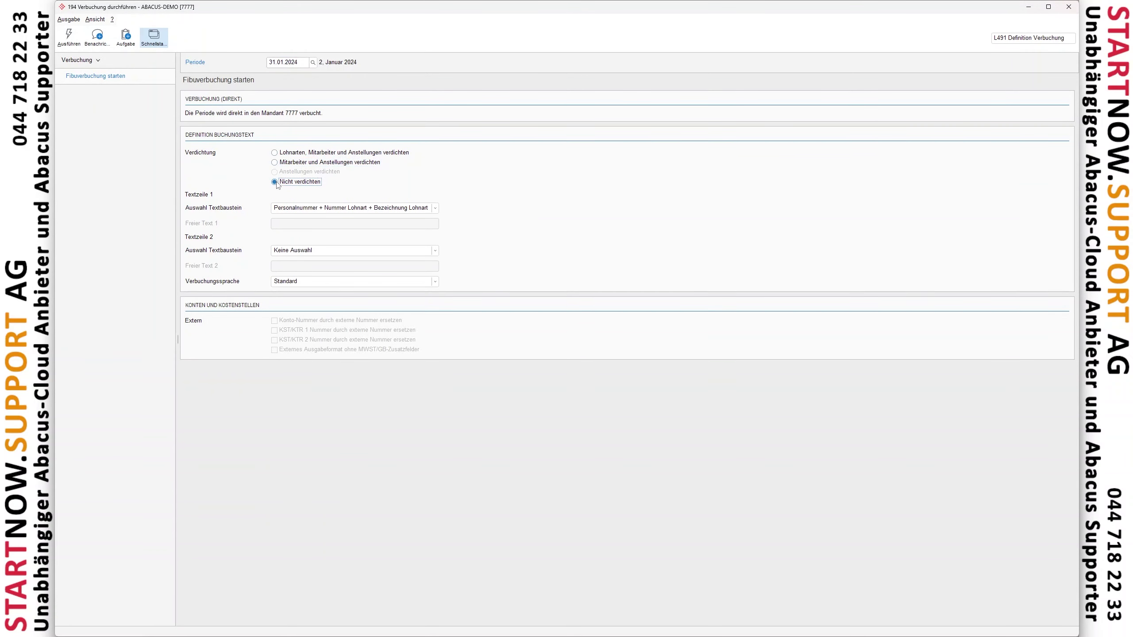
{"action": "left_click", "coordinate": [278, 164]}
{"action": "left_click", "coordinate": [276, 154]}
{"action": "left_click", "coordinate": [276, 183]}
{"action": "left_click", "coordinate": [275, 163]}
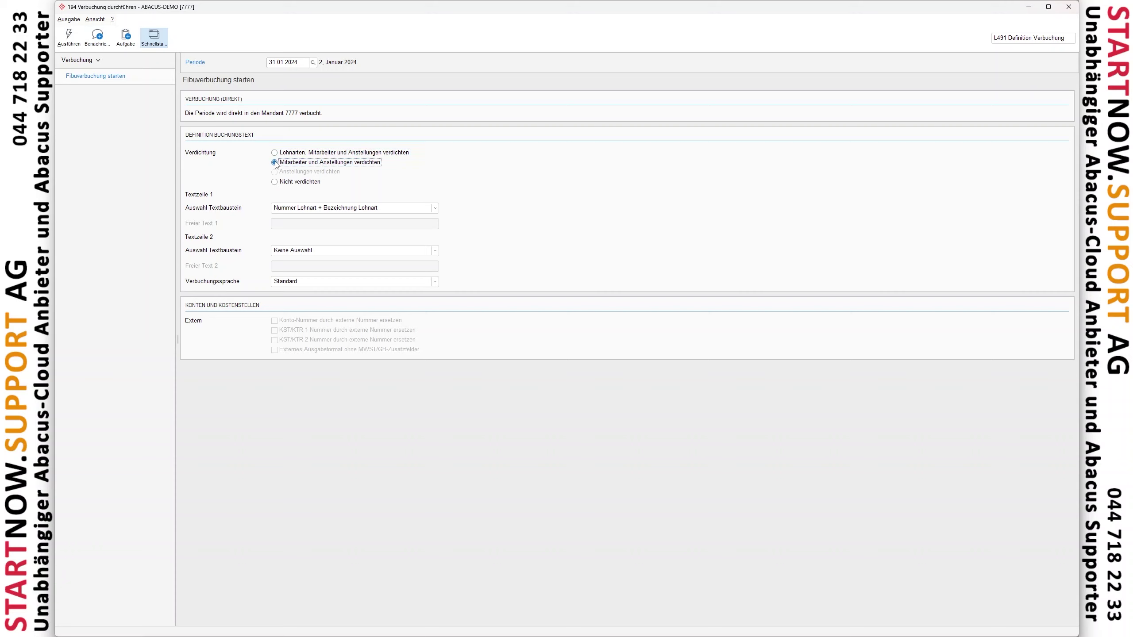
{"action": "left_click", "coordinate": [274, 154]}
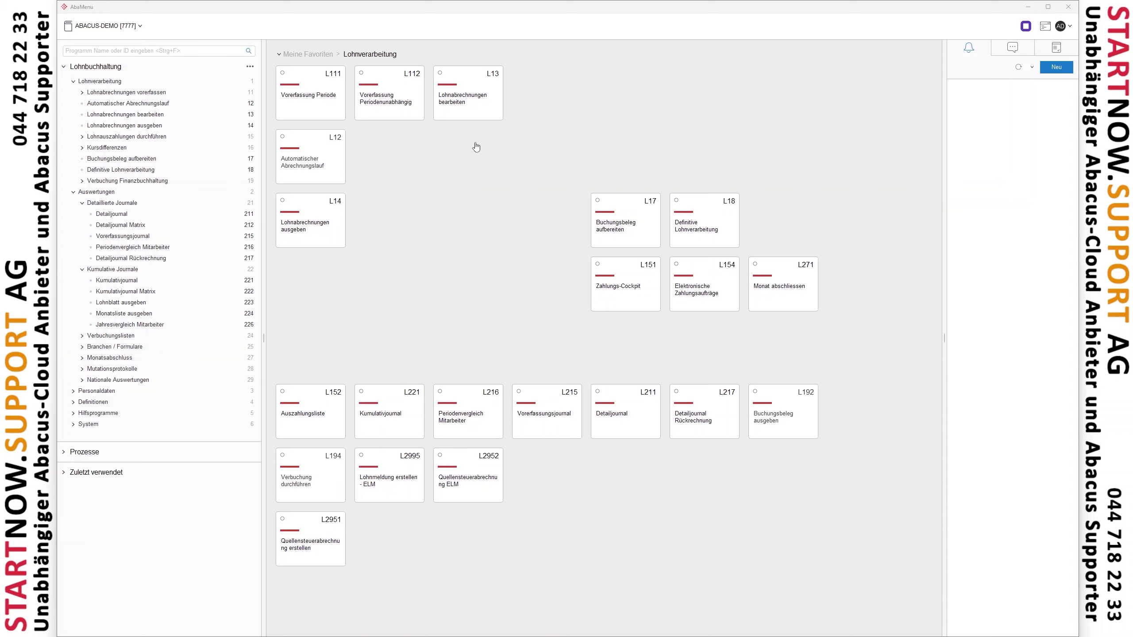
Step: Open L431 Unternehmensdaten from Meine Favoriten and review the company's Unternehmens-ID field and its Kontakt details
{"action": "left_click", "coordinate": [304, 55]}
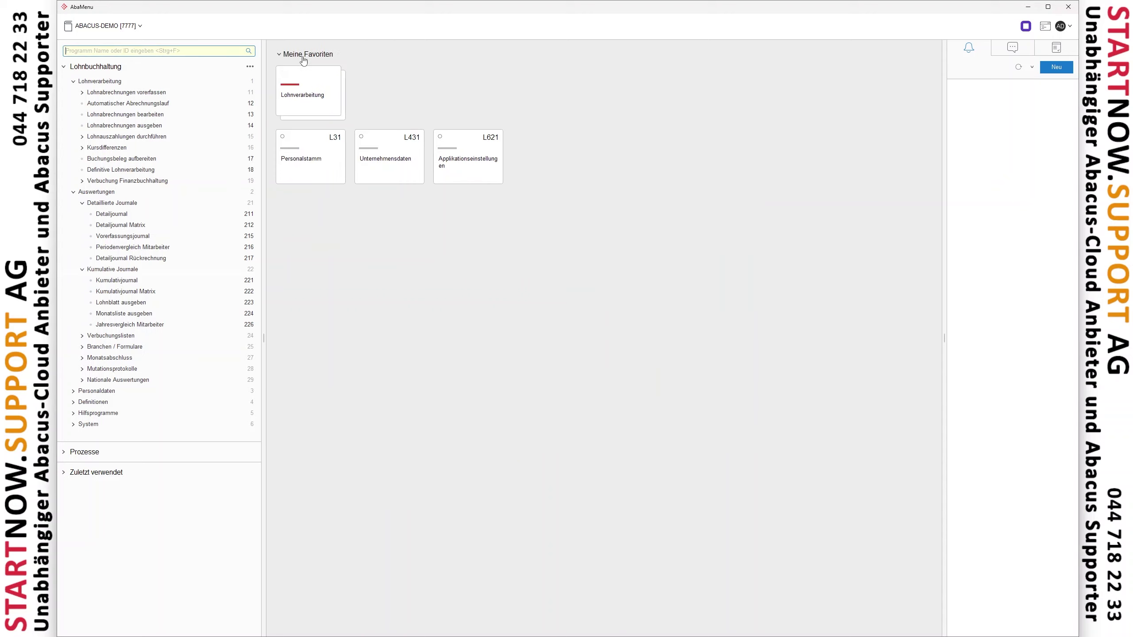
{"action": "left_click", "coordinate": [394, 162]}
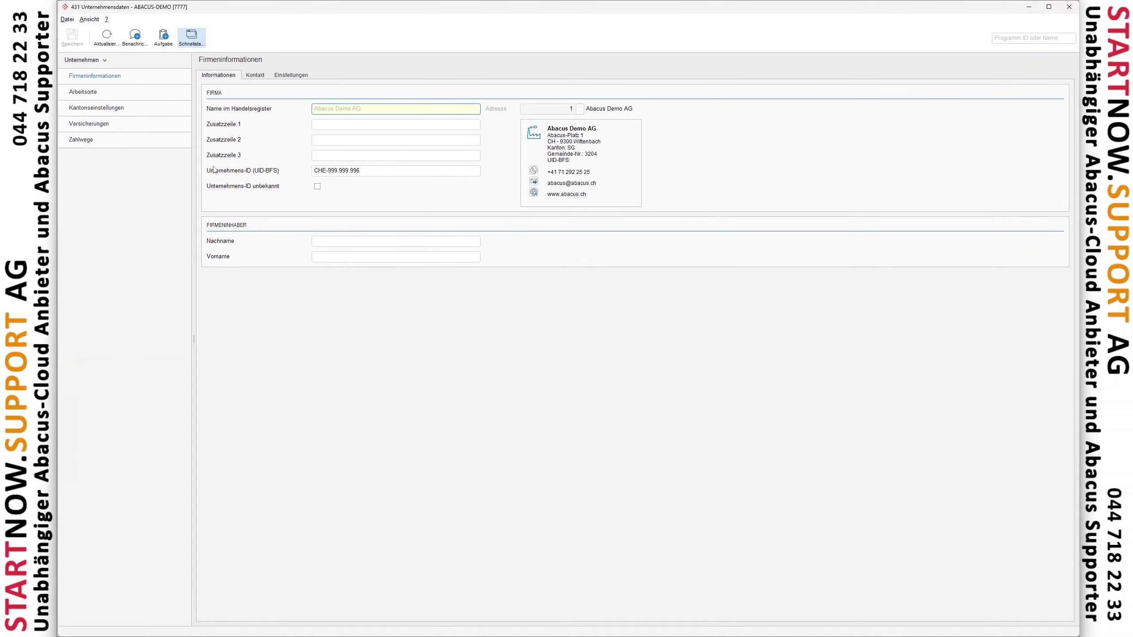
{"action": "left_click", "coordinate": [366, 172]}
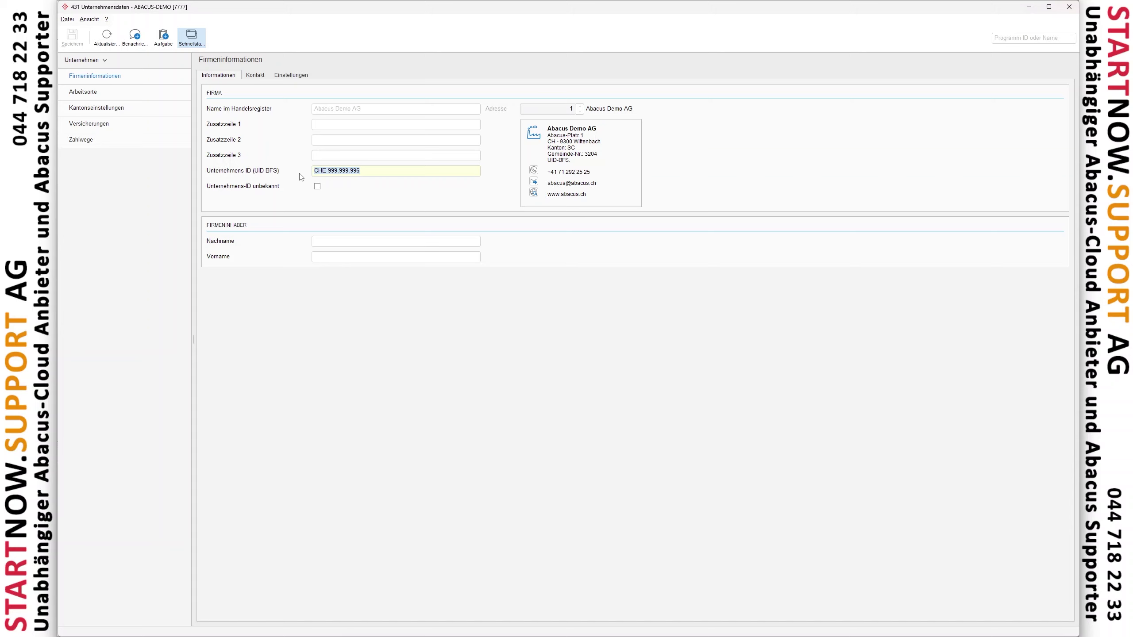
{"action": "left_click", "coordinate": [262, 77]}
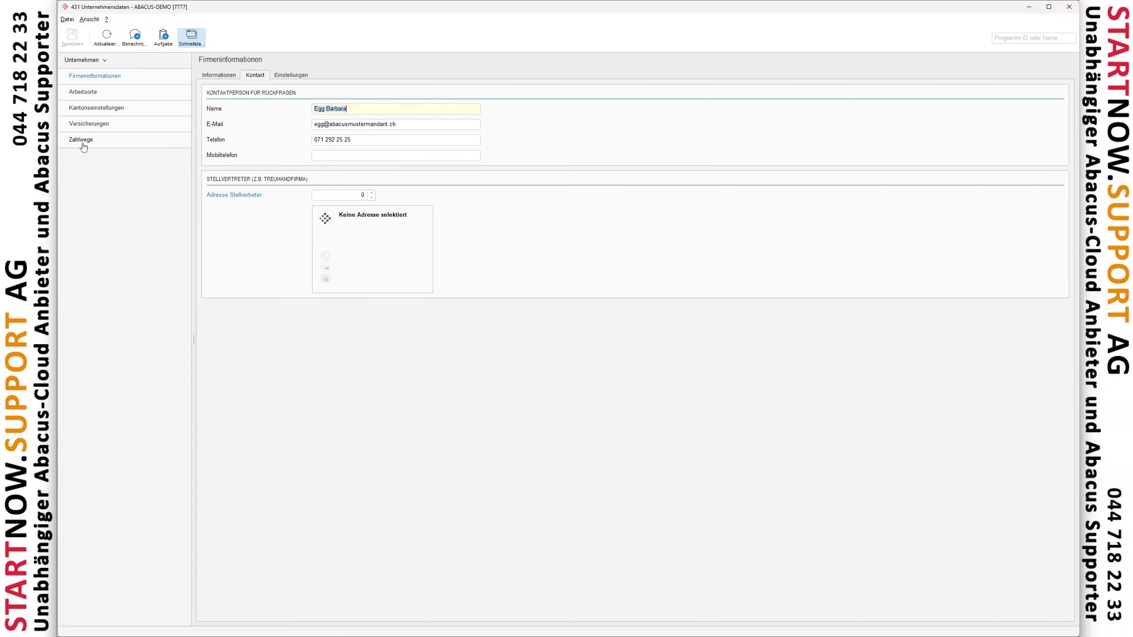
Step: Review the Quellensteuer and Familienausgleichskasse settings for Kanton St. Gallen in Kantonseinstellungen and close Unternehmensdaten
{"action": "left_click", "coordinate": [99, 110]}
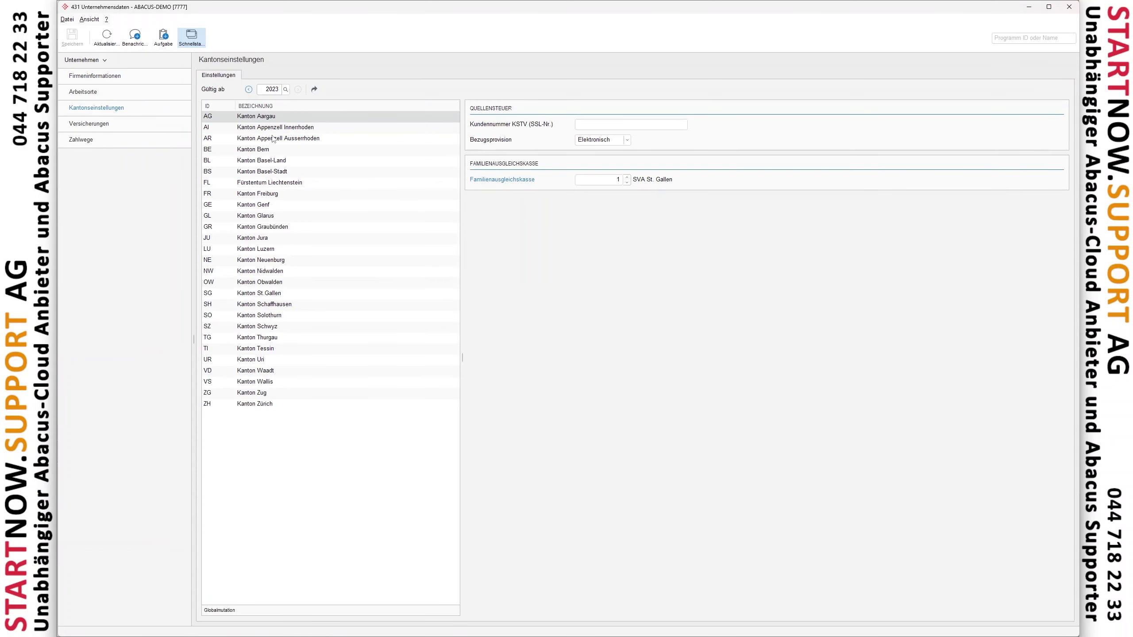
{"action": "left_click", "coordinate": [598, 125]}
{"action": "left_click", "coordinate": [263, 295]}
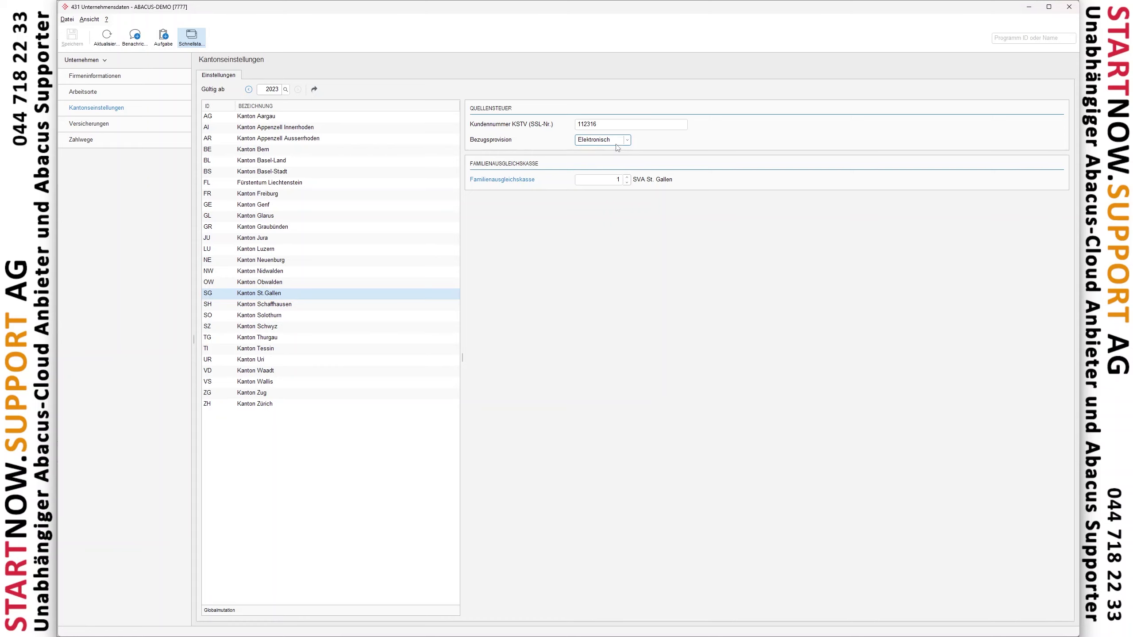
{"action": "left_click", "coordinate": [496, 184]}
{"action": "left_click", "coordinate": [1069, 7]}
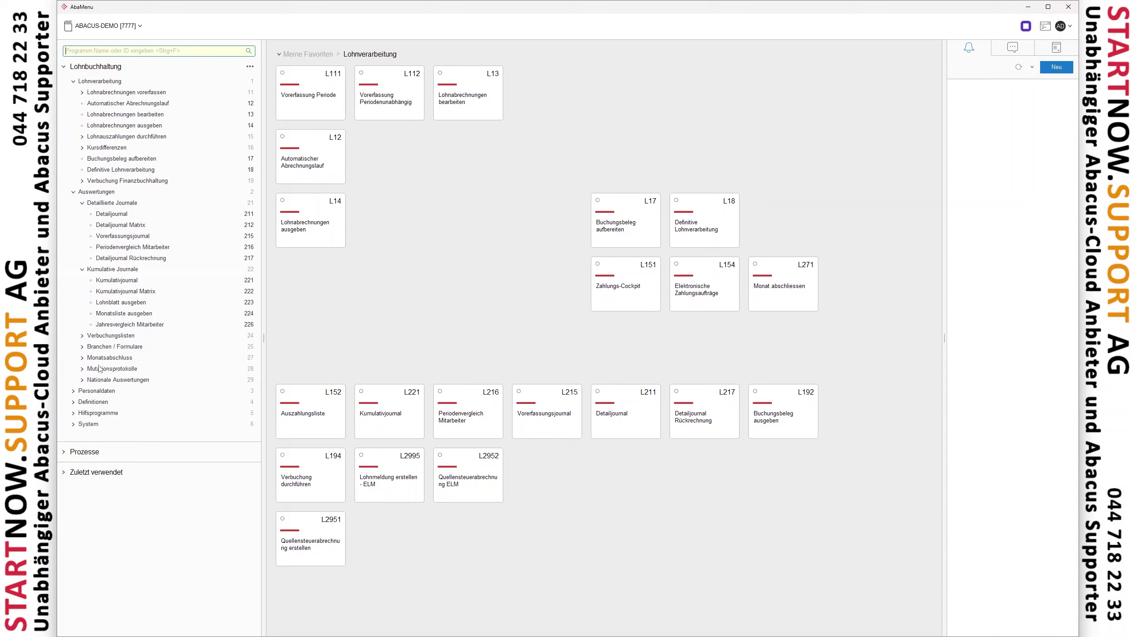
Step: Open 2951 Quellensteuerabrechnung erstellen under Nationale Auswertungen and set Bis Monat to 1 for the year 2024
{"action": "left_click", "coordinate": [86, 382]}
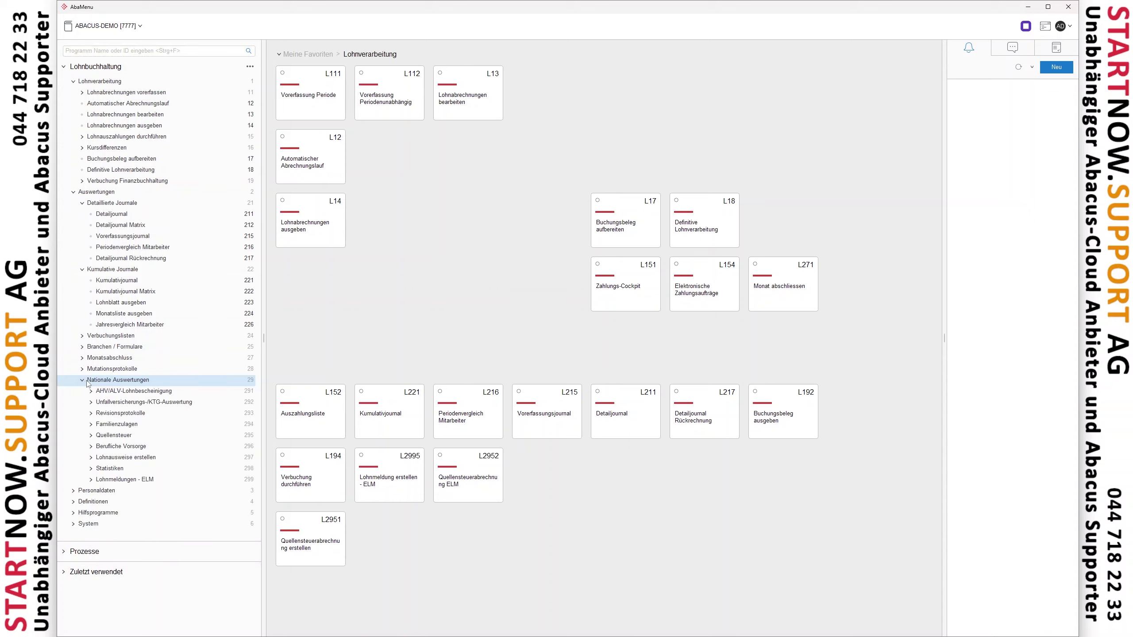
{"action": "left_click", "coordinate": [91, 435]}
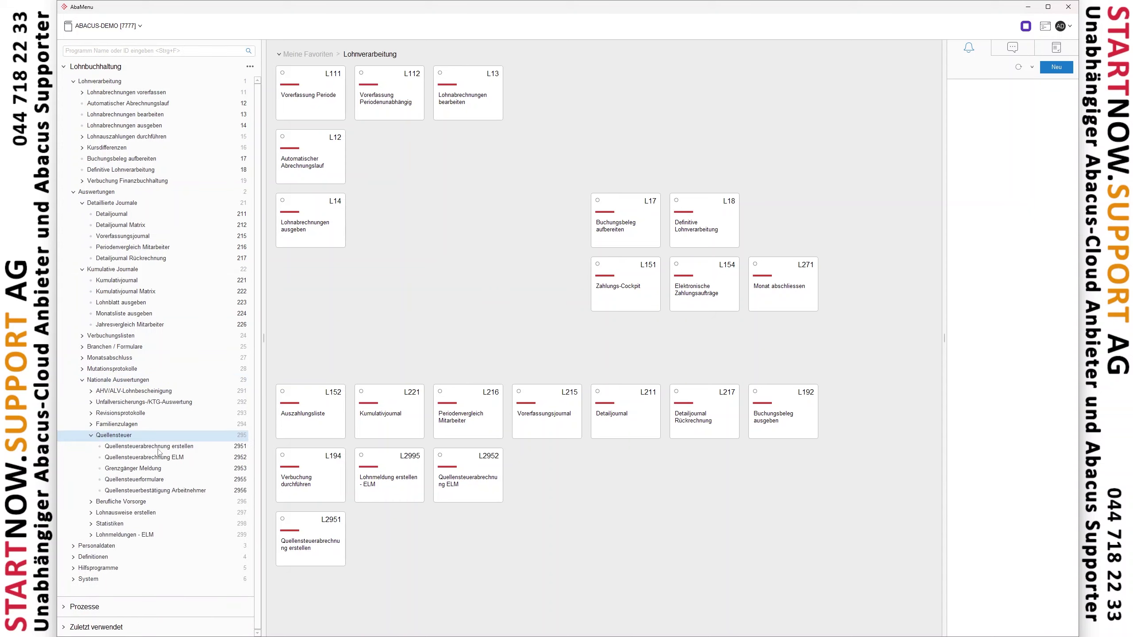
{"action": "left_click", "coordinate": [161, 446]}
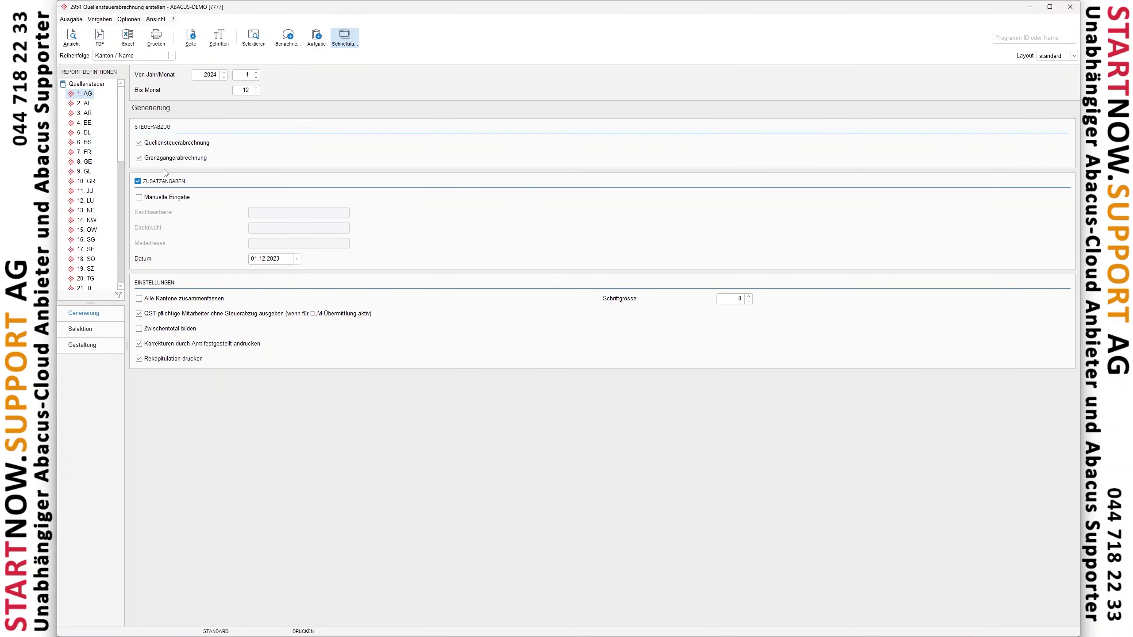
{"action": "left_click", "coordinate": [278, 91]}
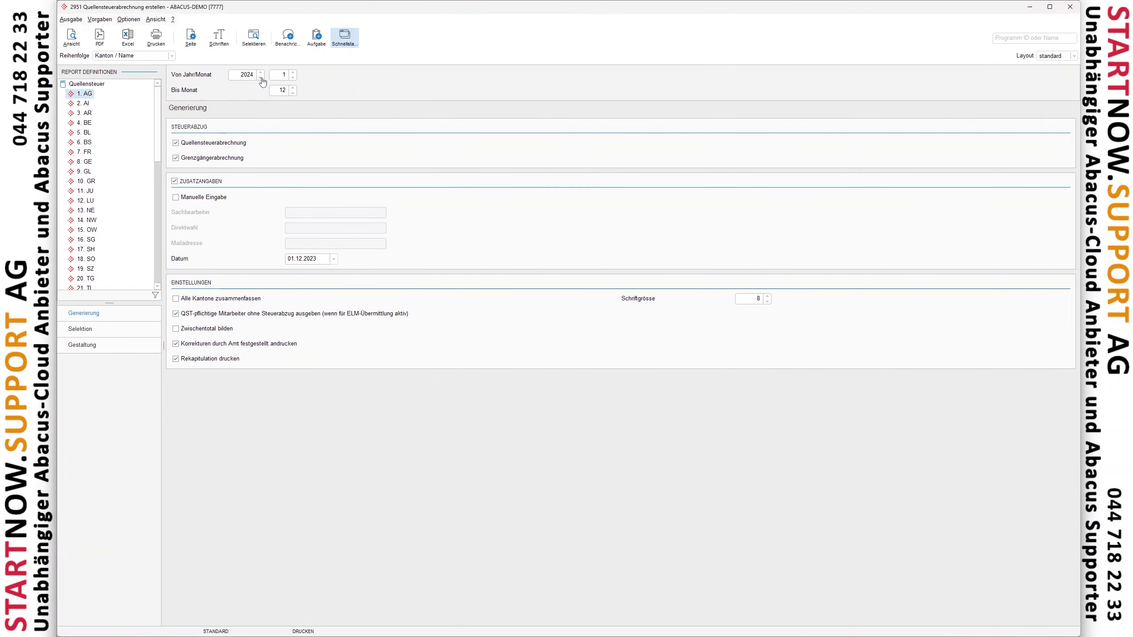
{"action": "left_click", "coordinate": [280, 91]}
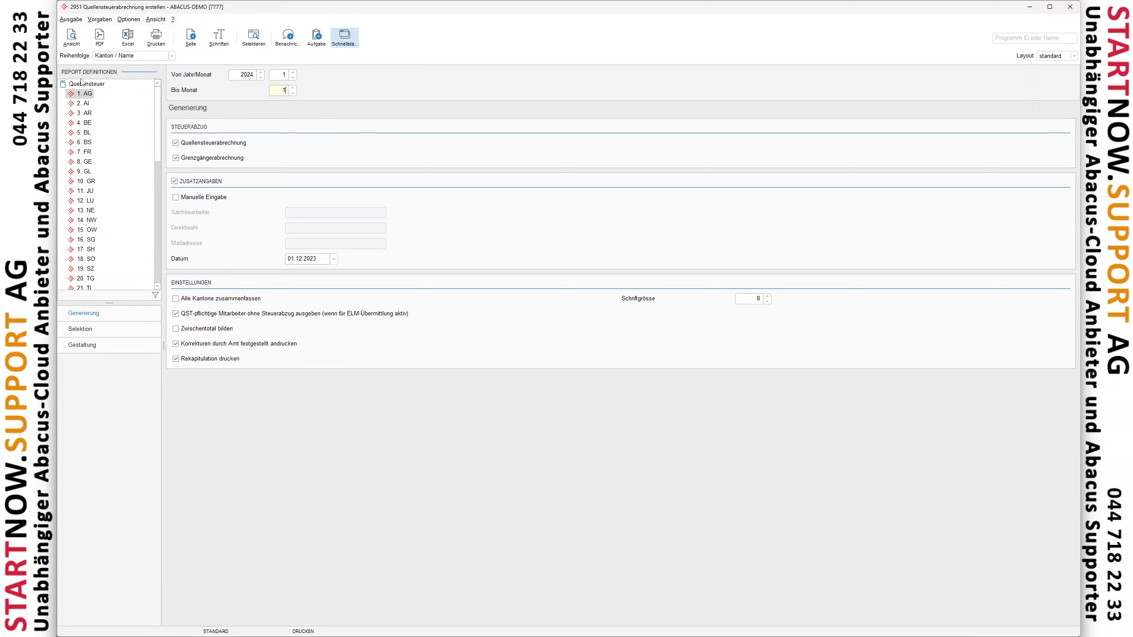
Step: Preview the January 2024 Quellensteuerabrechnung, examine the Kanton BE page, and close the preview and the program
{"action": "left_click", "coordinate": [72, 39]}
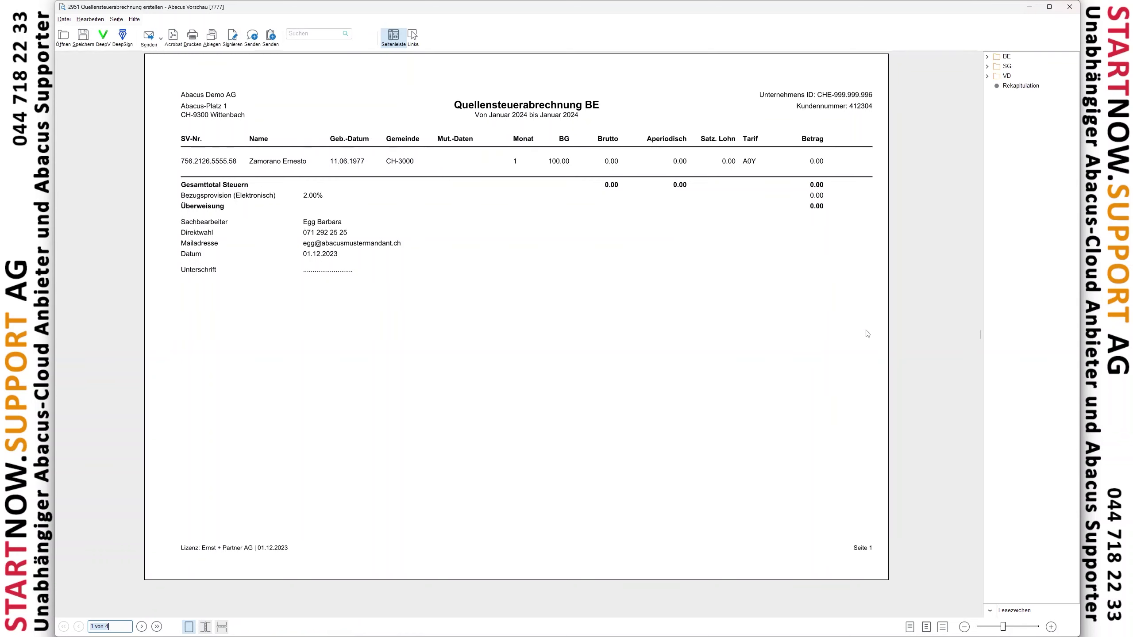
{"action": "left_click_drag", "start_coordinate": [168, 67], "coordinate": [866, 362]}
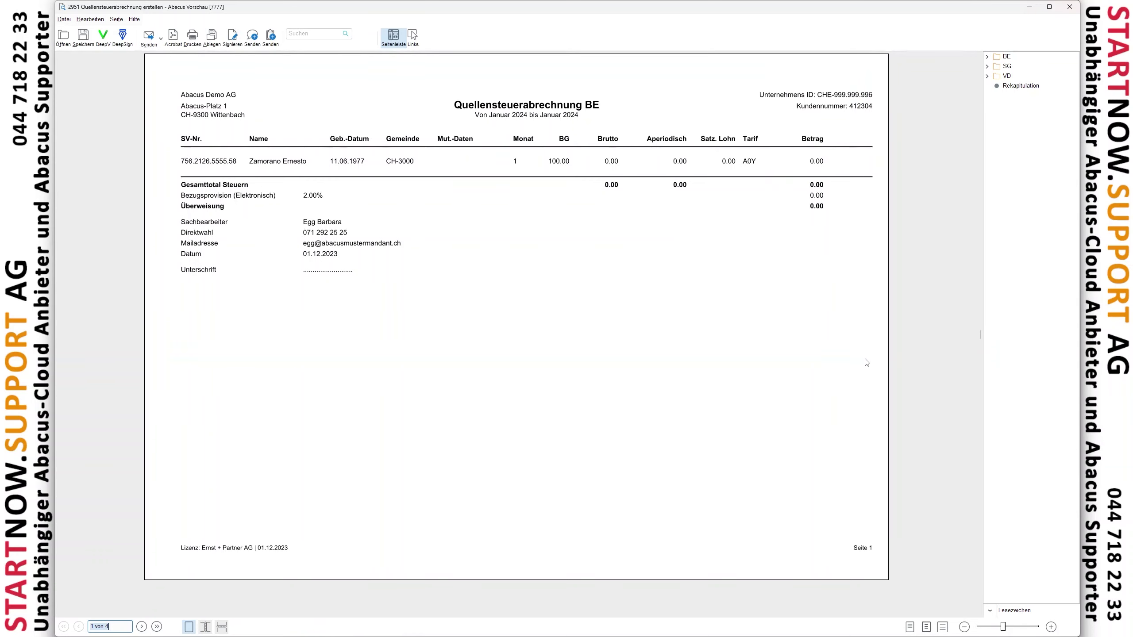
{"action": "left_click", "coordinate": [1069, 7]}
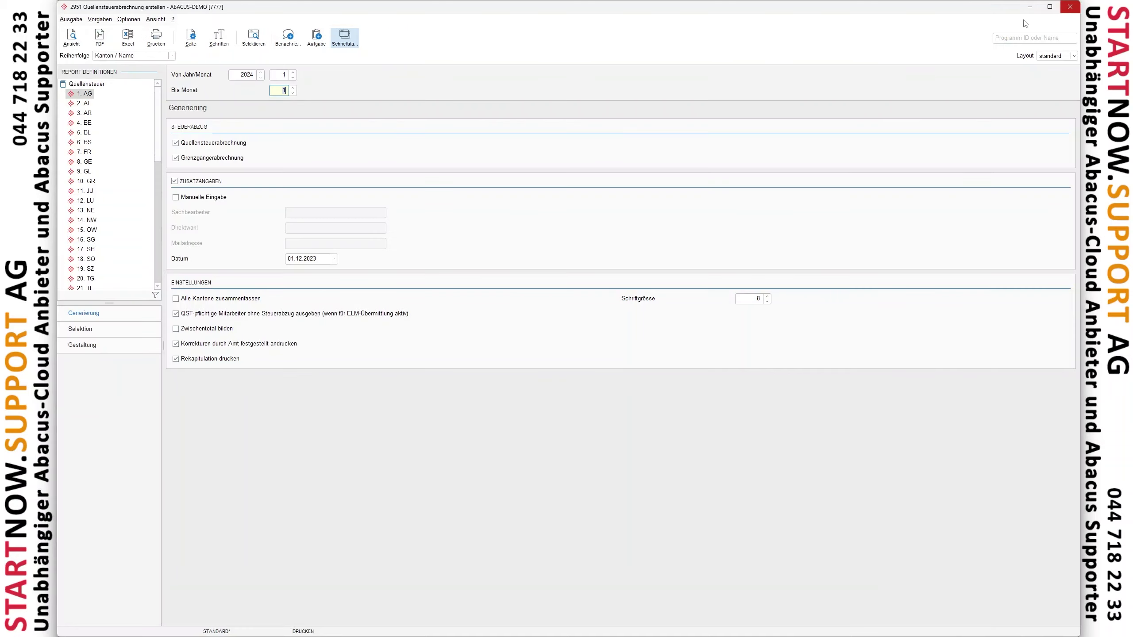
{"action": "left_click", "coordinate": [1069, 7]}
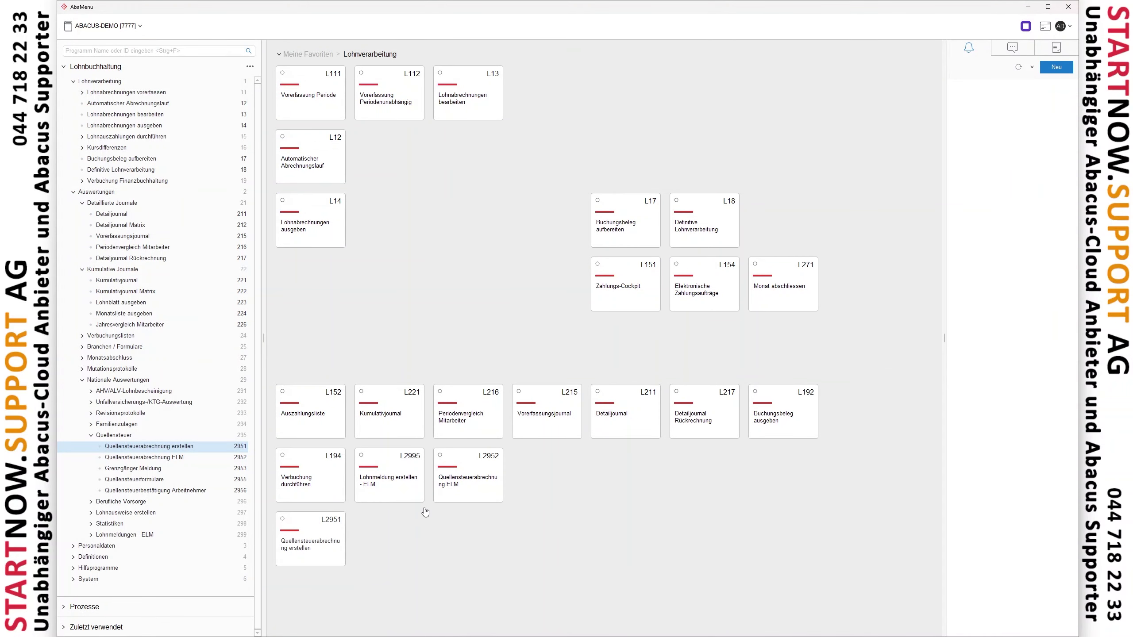
Step: Start an ELM transmission in L2995 with Monatsendverarbeitung, Quellensteuer, ELM Online (Webservice), period 01.2024 and Testübermittlung
{"action": "left_click", "coordinate": [394, 477]}
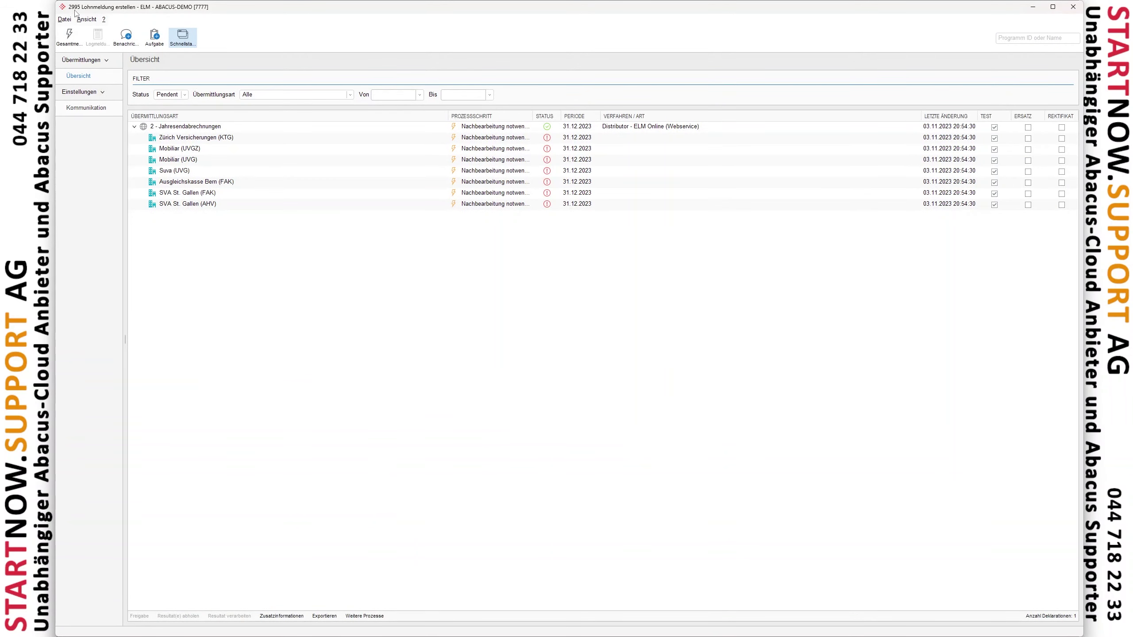
{"action": "left_click", "coordinate": [73, 42]}
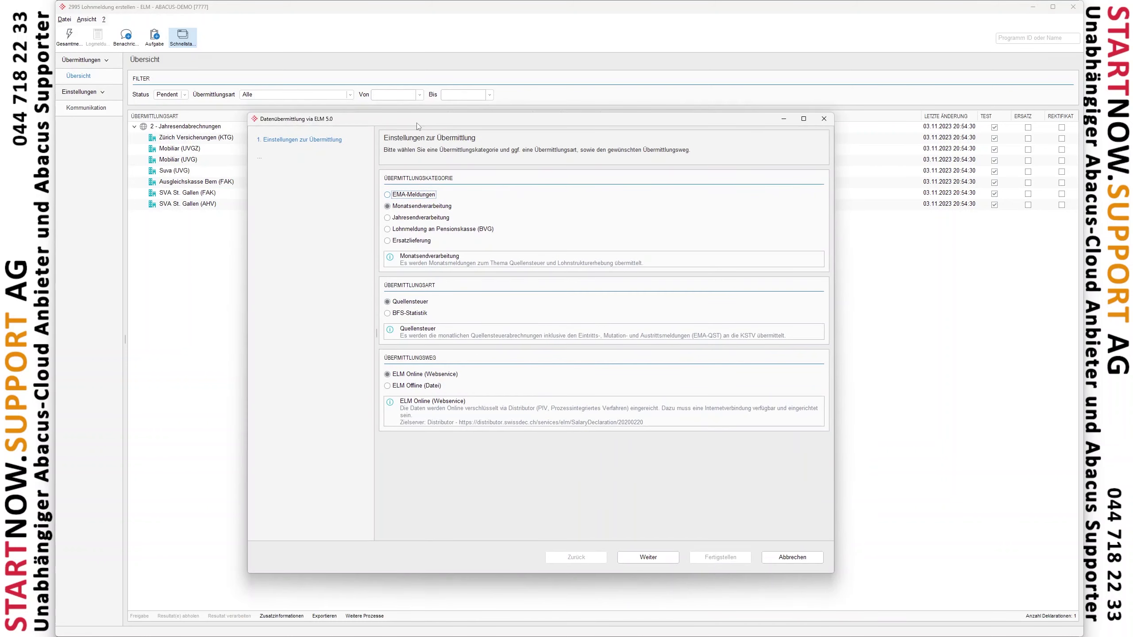
{"action": "left_click_drag", "start_coordinate": [417, 126], "coordinate": [334, 69]}
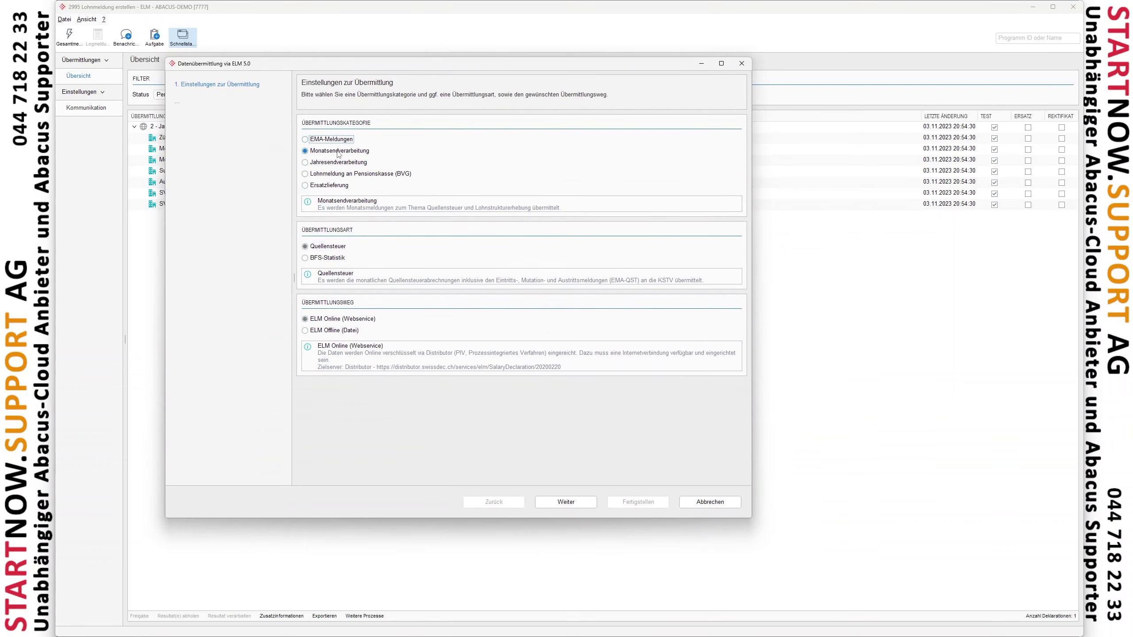
{"action": "left_click", "coordinate": [581, 508]}
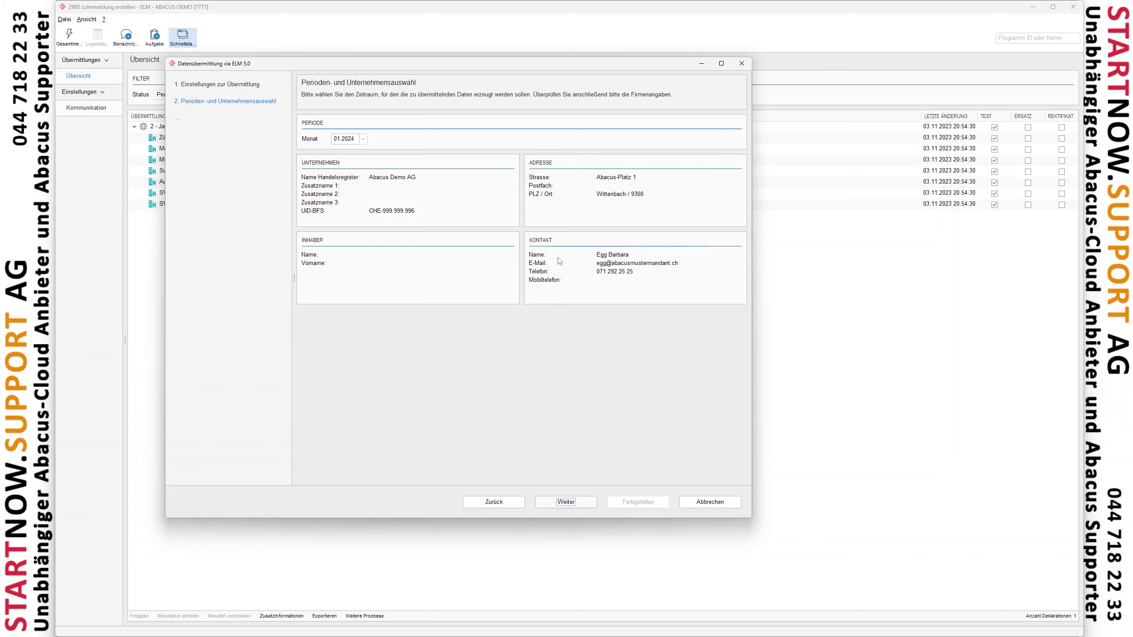
{"action": "left_click", "coordinate": [575, 507]}
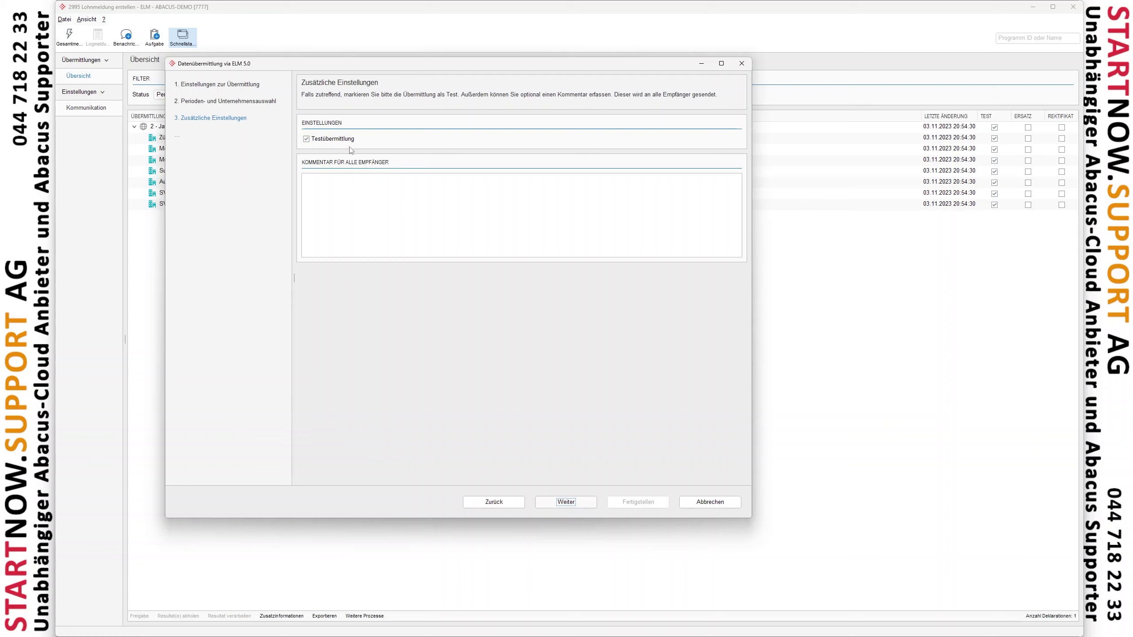
{"action": "left_click", "coordinate": [567, 502]}
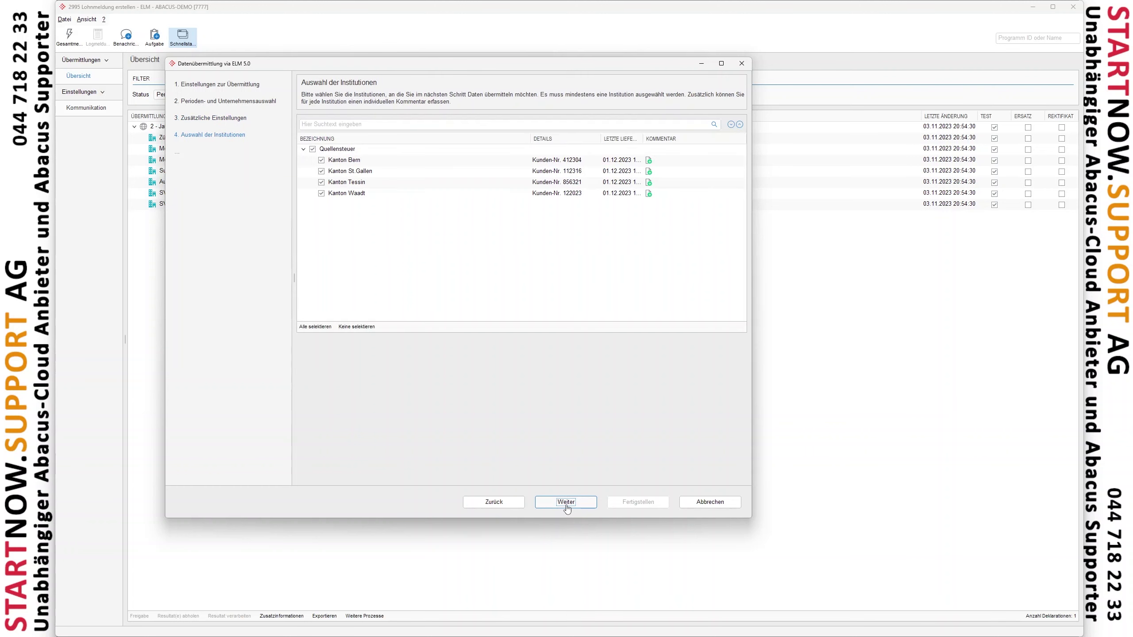
Step: Deselect all Quellensteuer institutions except Kanton St. Gallen and run the preparation and transmission
{"action": "left_click", "coordinate": [313, 150]}
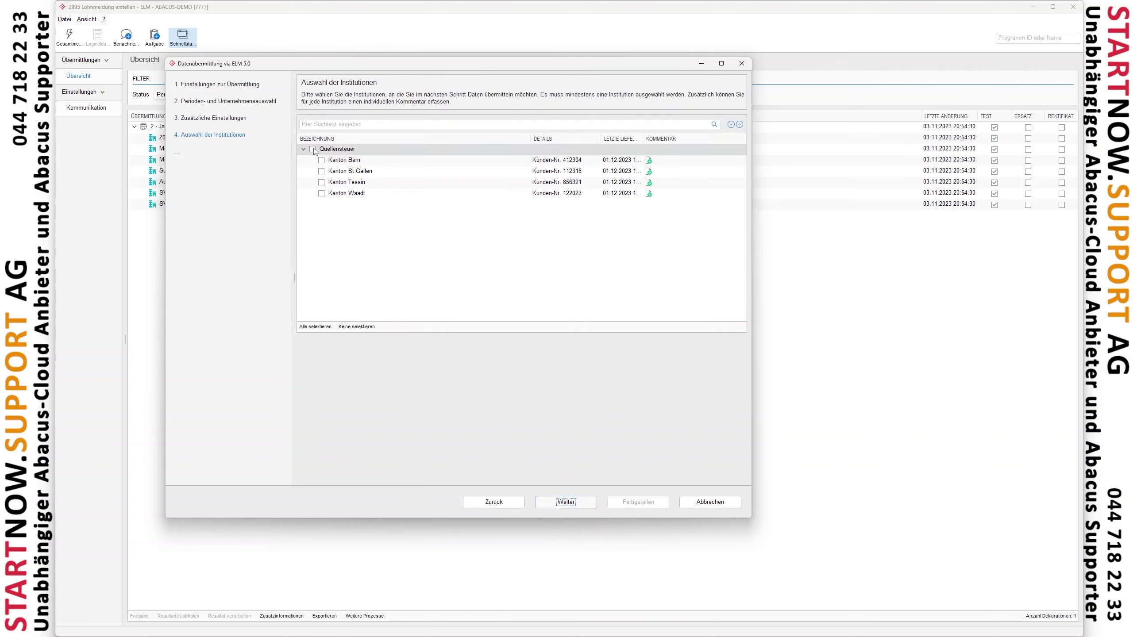
{"action": "left_click", "coordinate": [321, 172]}
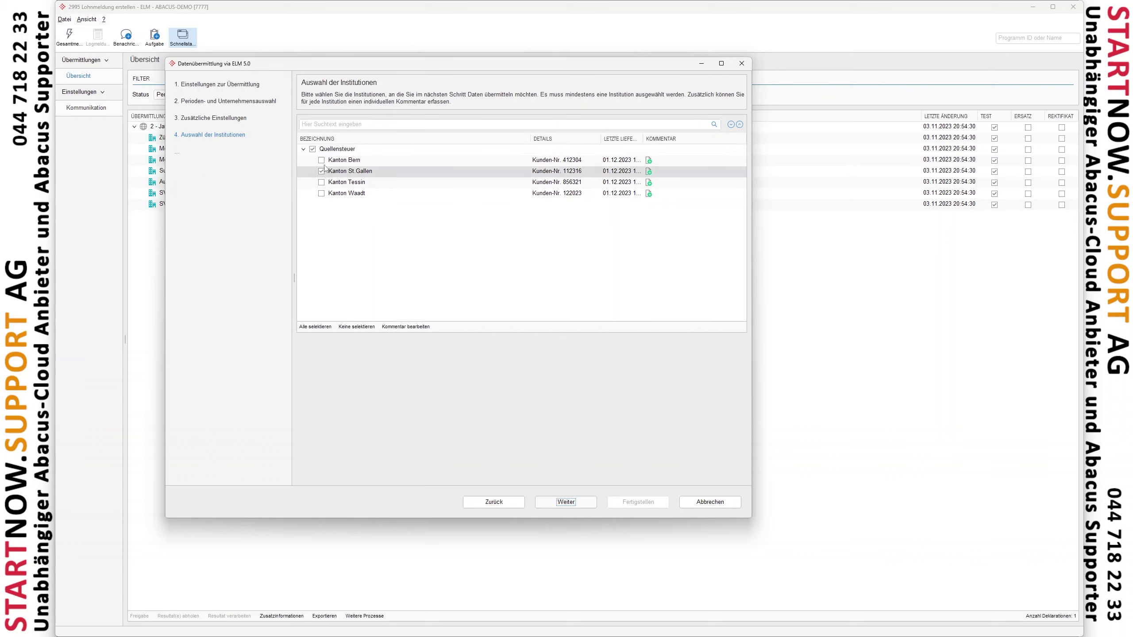
{"action": "left_click", "coordinate": [563, 502]}
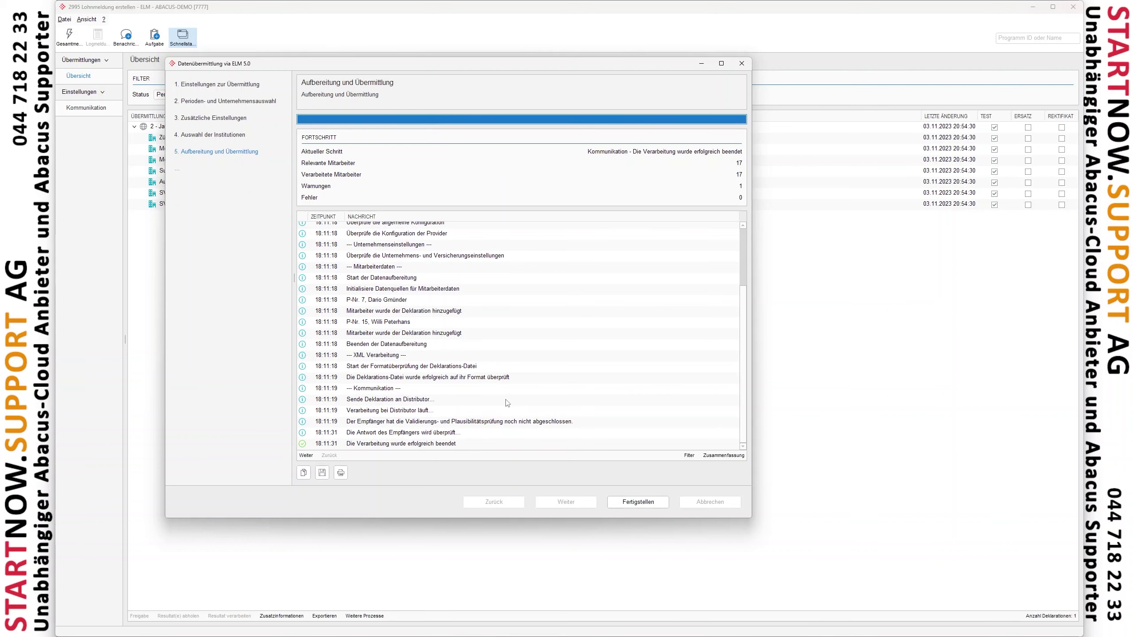
Step: Examine the messages in the Aufbereitung und Übermittlung log and show its Zusammenfassung
{"action": "left_click", "coordinate": [506, 400]}
{"action": "left_click", "coordinate": [529, 433]}
{"action": "left_click", "coordinate": [730, 456]}
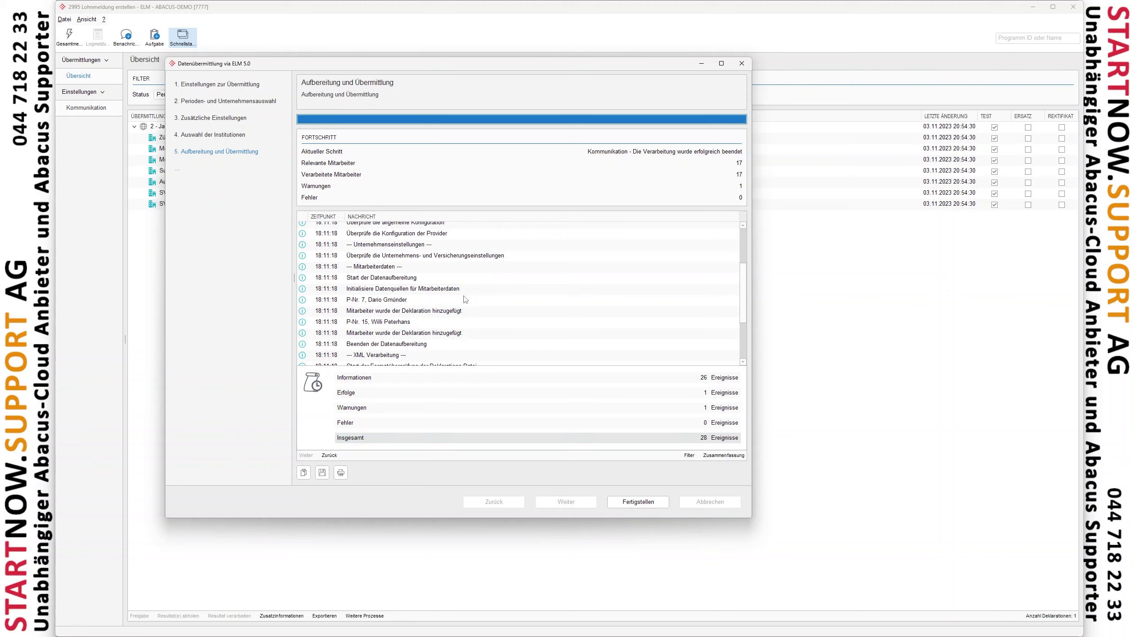
Step: Examine the test-marking warning and the configuration messages in the Aufbereitung und Übermittlung log and finish the transmission
{"action": "scroll", "coordinate": [528, 361], "scroll_direction": "up", "scroll_amount": 2}
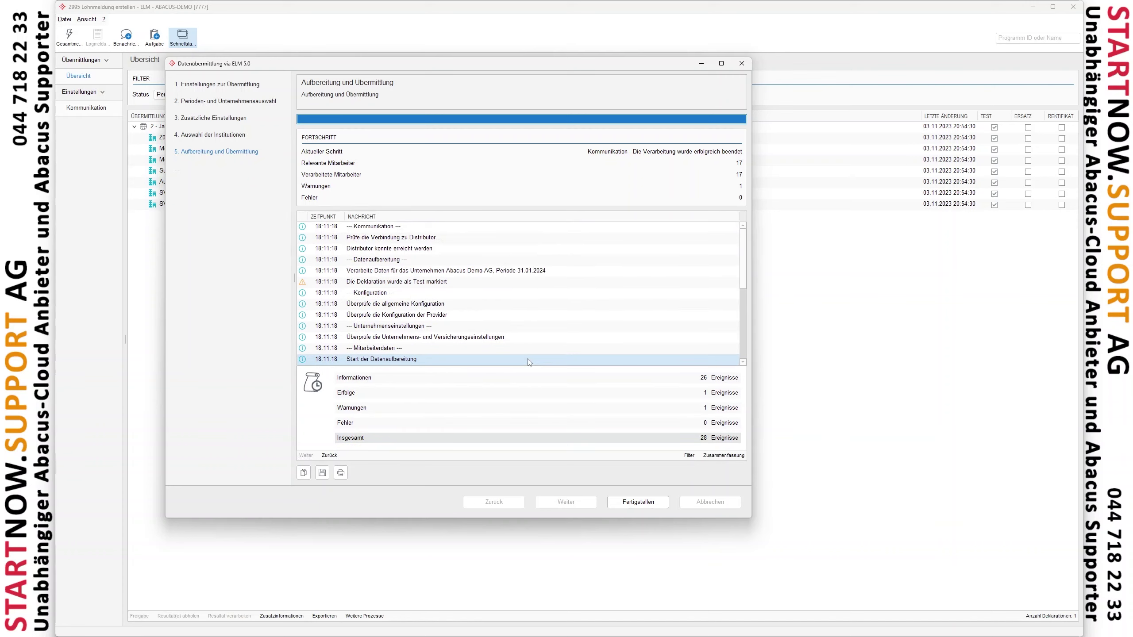
{"action": "left_click", "coordinate": [396, 285]}
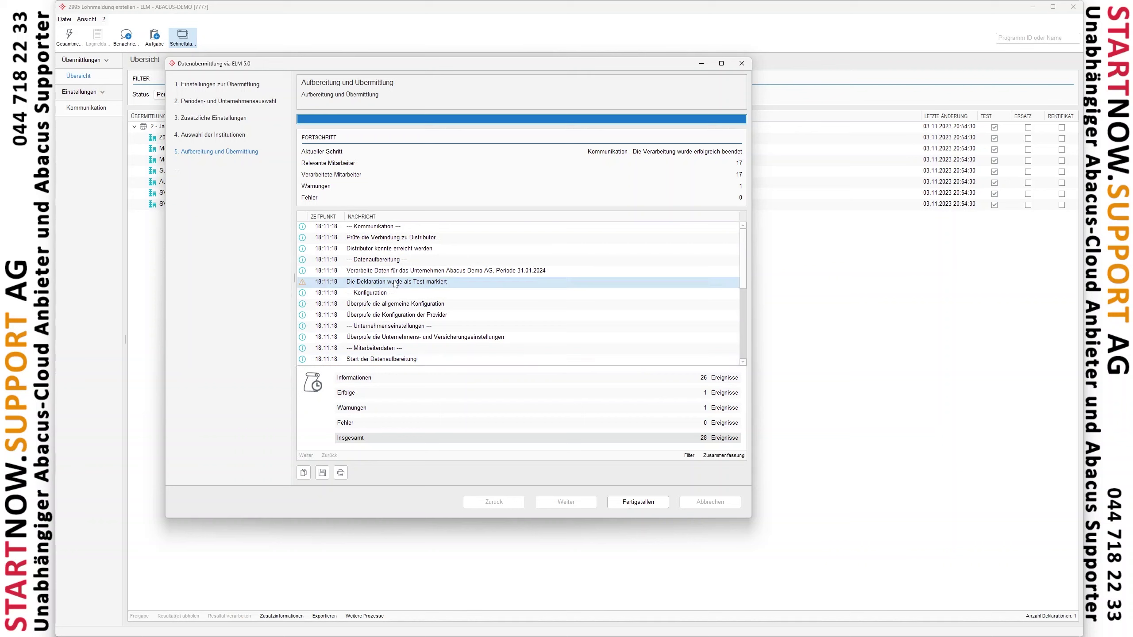
{"action": "left_click", "coordinate": [384, 295]}
{"action": "left_click", "coordinate": [358, 283]}
{"action": "left_click", "coordinate": [363, 295]}
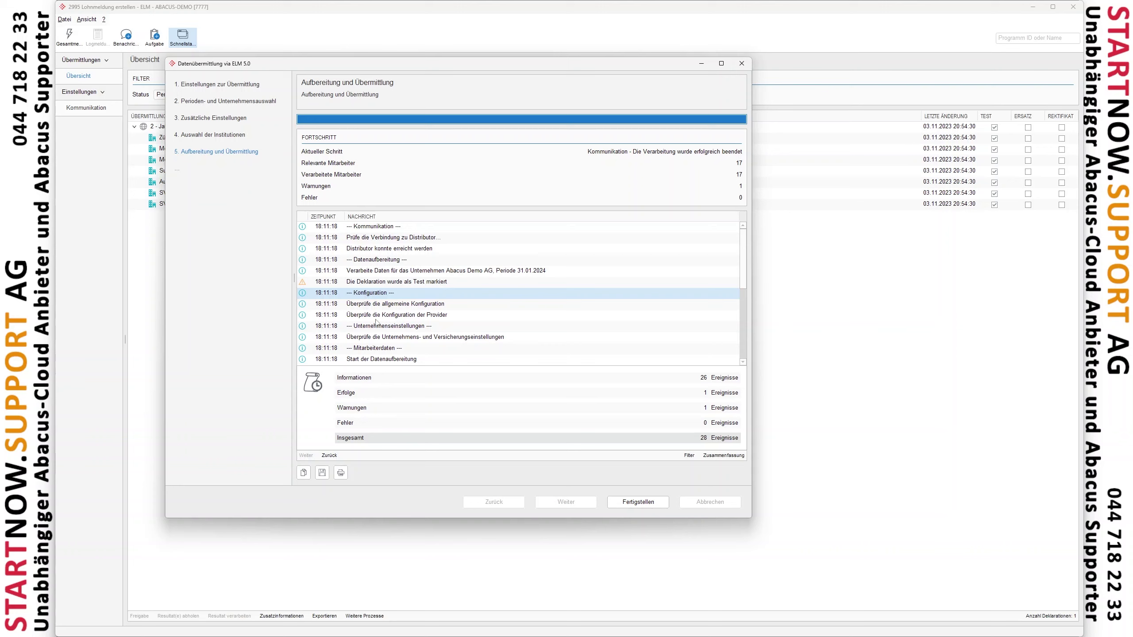
{"action": "left_click", "coordinate": [368, 315]}
{"action": "left_click", "coordinate": [646, 503]}
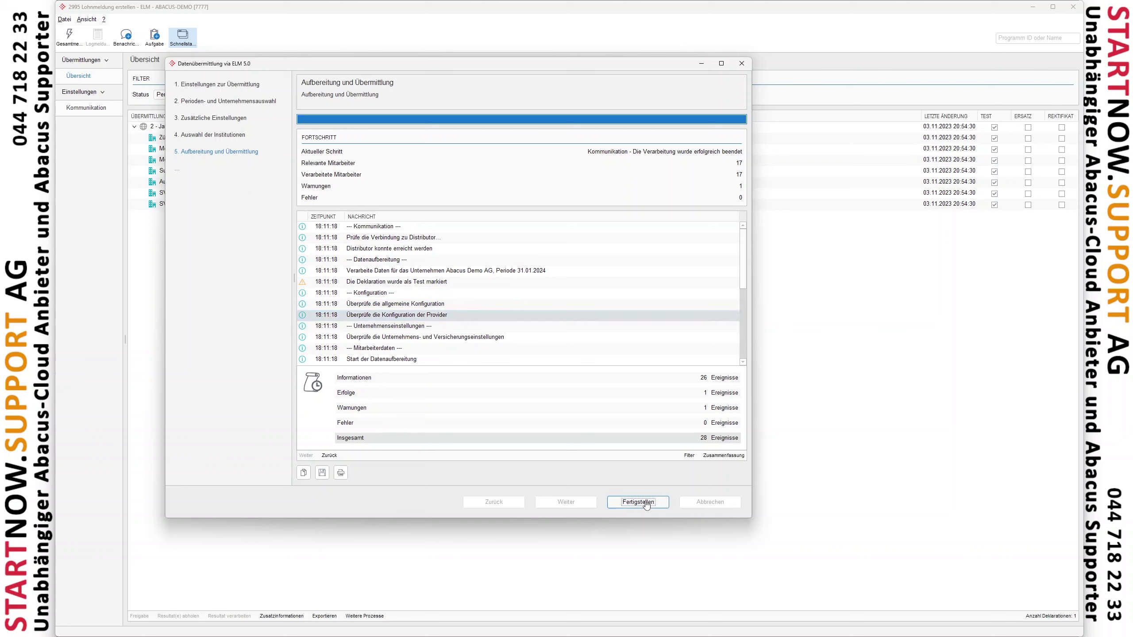
{"action": "left_click", "coordinate": [343, 283]}
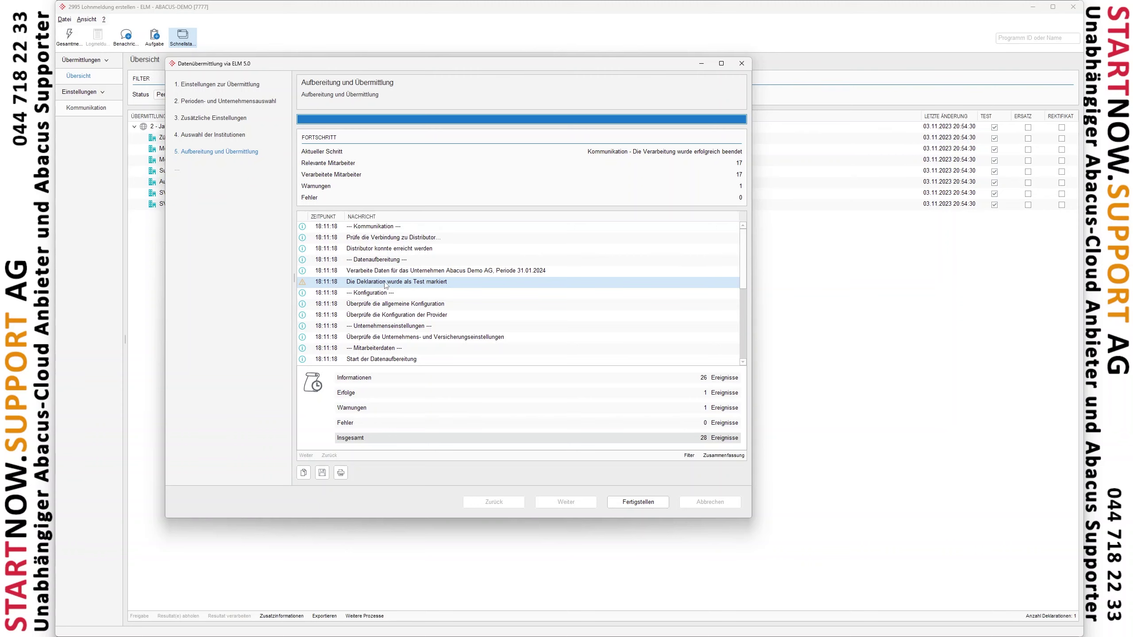
{"action": "left_click", "coordinate": [639, 502]}
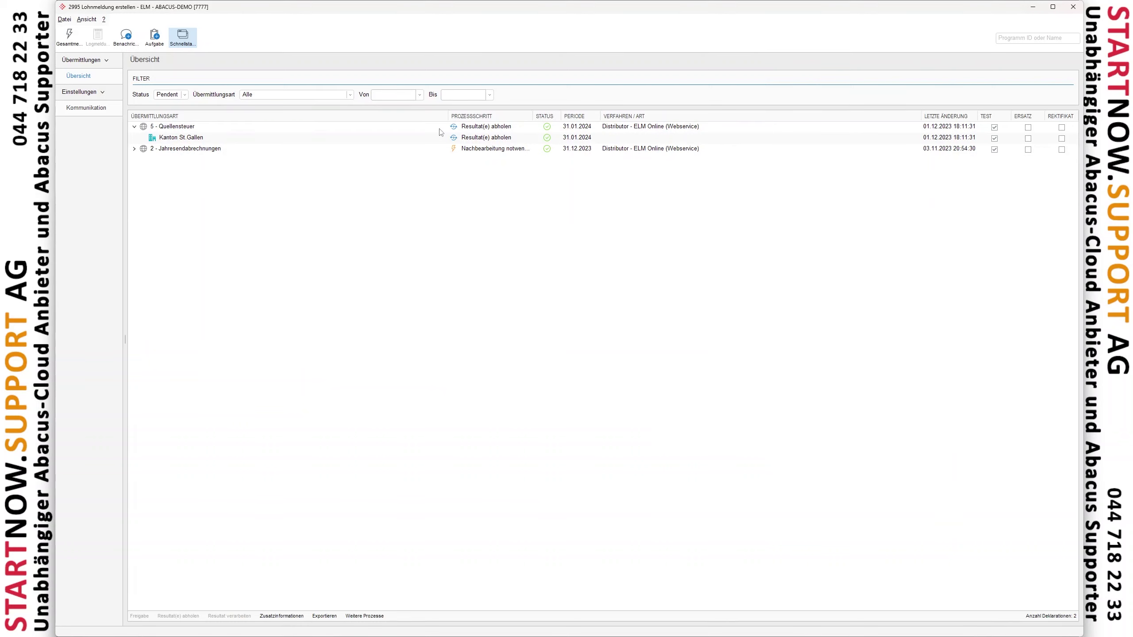
Step: Retrieve the results (Resultat(e) abholen) for the January 2024 Quellensteuer transmission to Kanton St. Gallen
{"action": "left_click", "coordinate": [446, 138]}
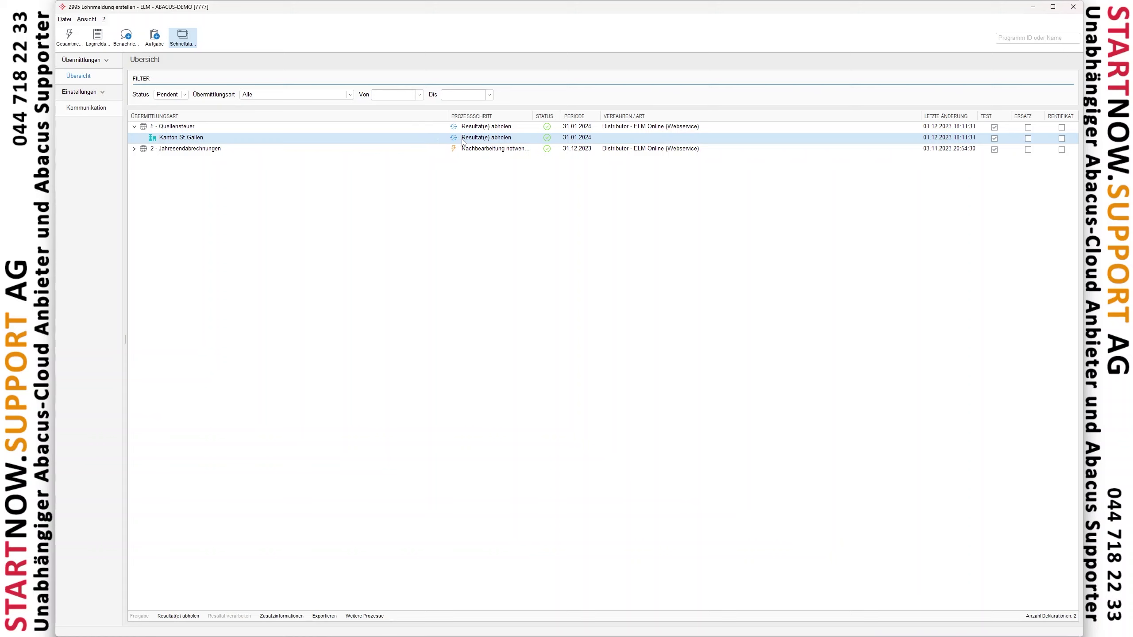
{"action": "right_click", "coordinate": [418, 141]}
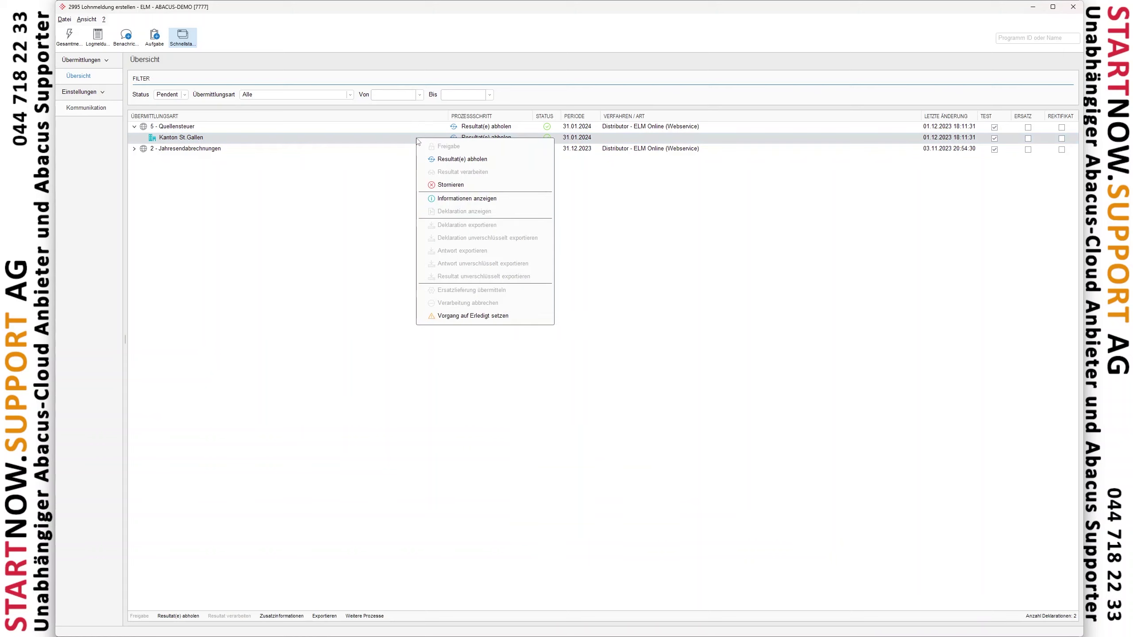
{"action": "left_click", "coordinate": [464, 160]}
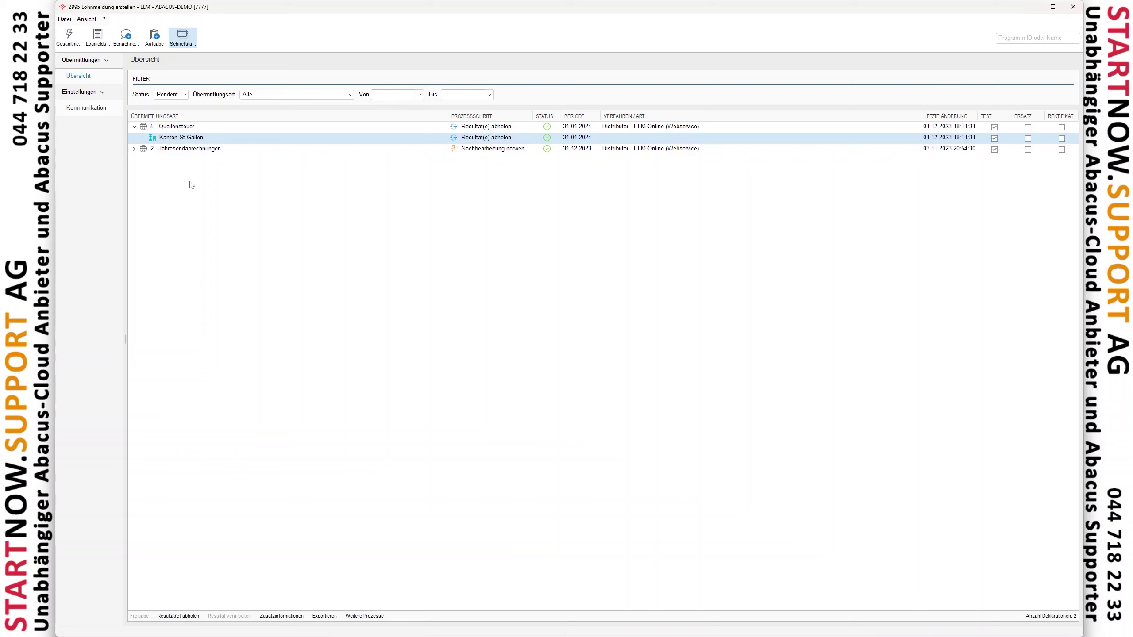
{"action": "right_click", "coordinate": [473, 138]}
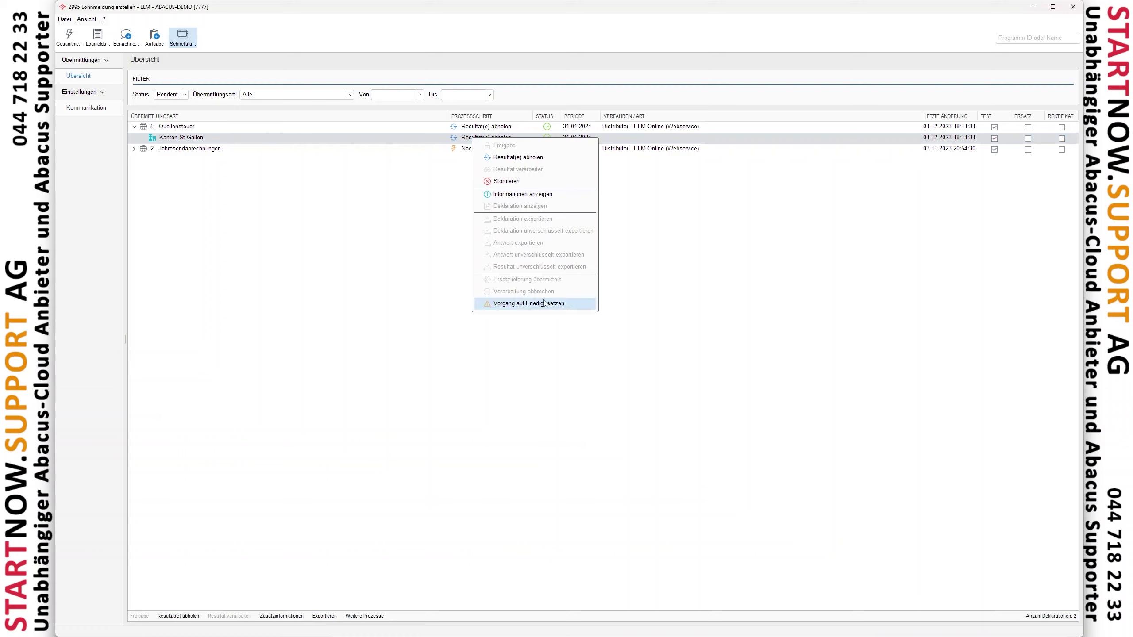
{"action": "left_click", "coordinate": [424, 142]}
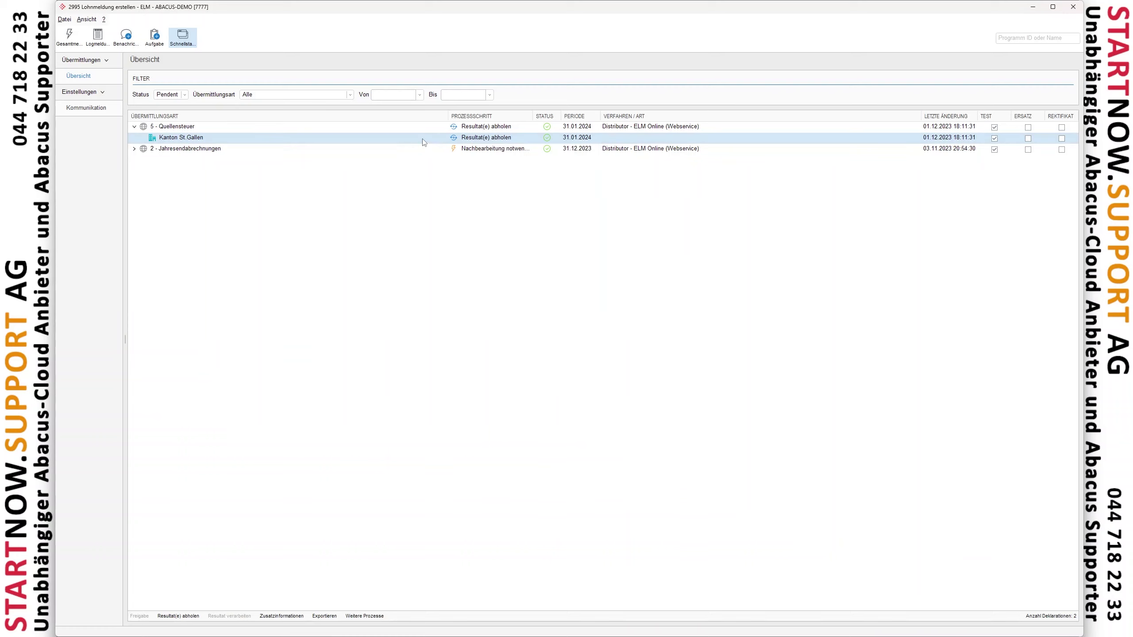
{"action": "left_click", "coordinate": [468, 129]}
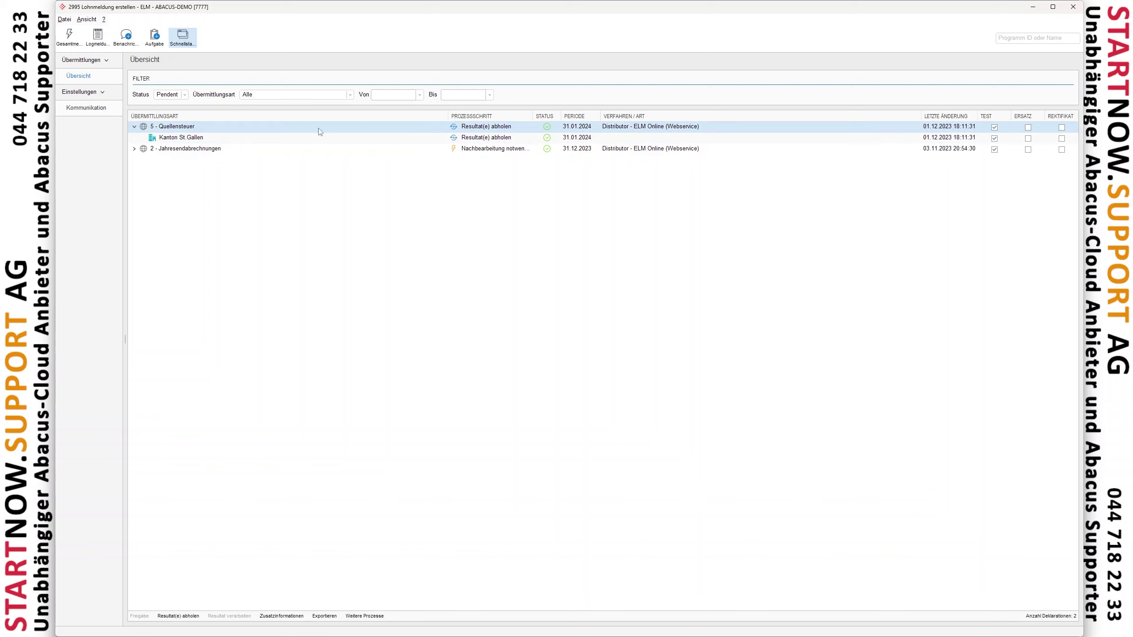
{"action": "right_click", "coordinate": [468, 125]}
{"action": "left_click", "coordinate": [510, 153]}
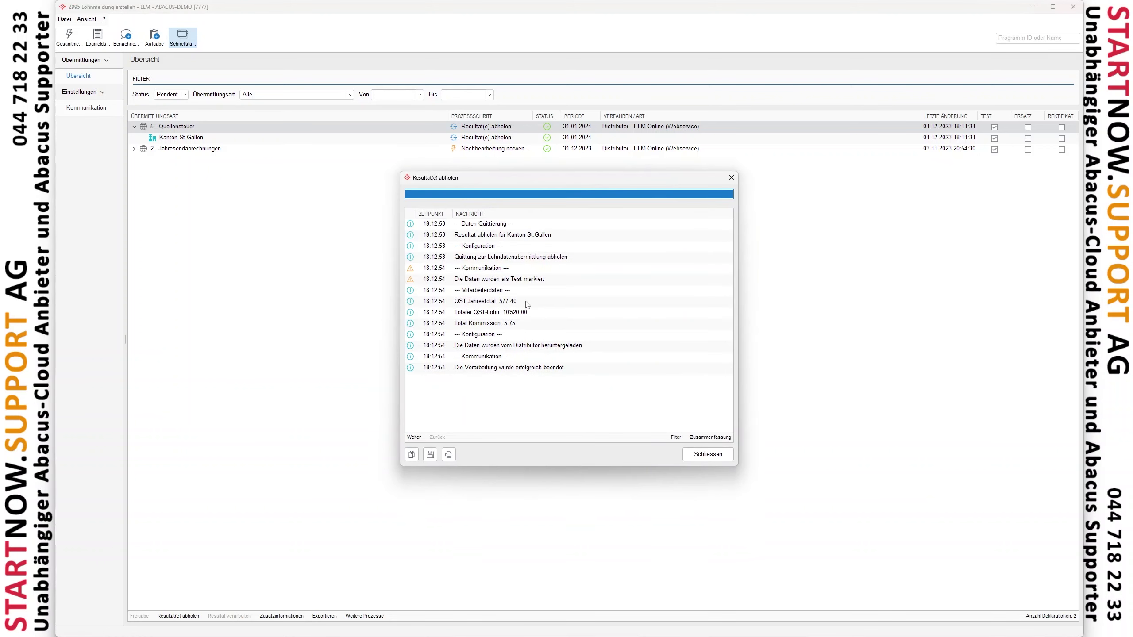
Step: Examine the test warning, QST Jahrestotal, total QST-Lohn and commission messages in the retrieval log and close it
{"action": "left_click", "coordinate": [534, 282]}
{"action": "left_click", "coordinate": [531, 304]}
{"action": "left_click", "coordinate": [529, 314]}
{"action": "left_click", "coordinate": [529, 324]}
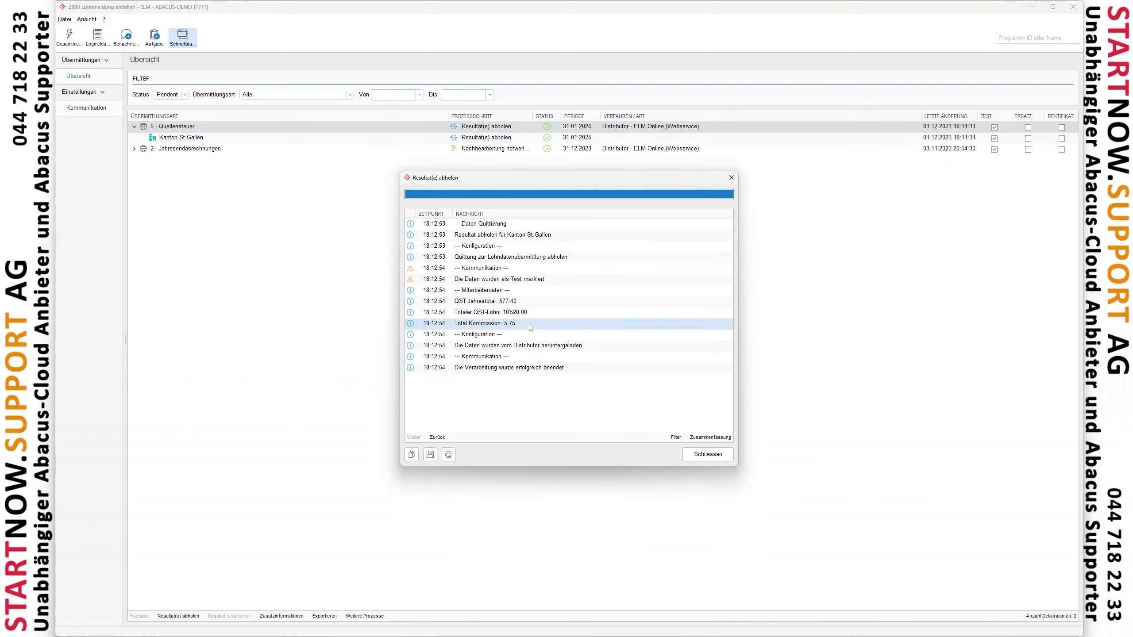
{"action": "left_click", "coordinate": [529, 313]}
{"action": "left_click", "coordinate": [520, 302]}
{"action": "left_click", "coordinate": [700, 456]}
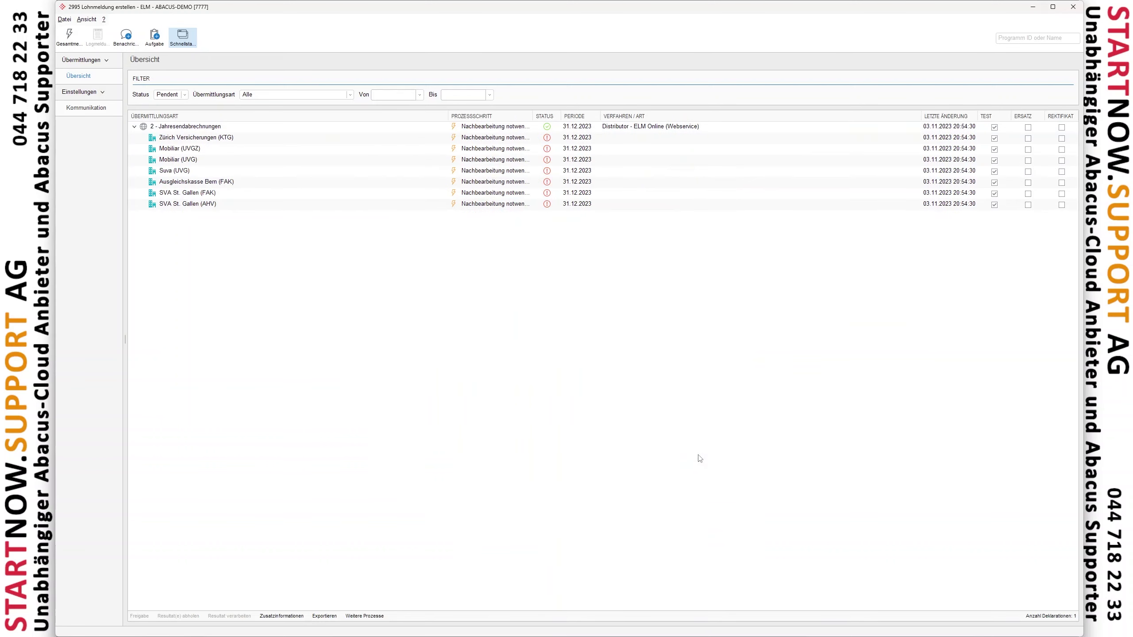
Step: Filter the transmissions by status Erledigt and expand the latest Quellensteuer transmission to select Kanton St. Gallen
{"action": "left_click", "coordinate": [169, 95]}
{"action": "left_click", "coordinate": [163, 111]}
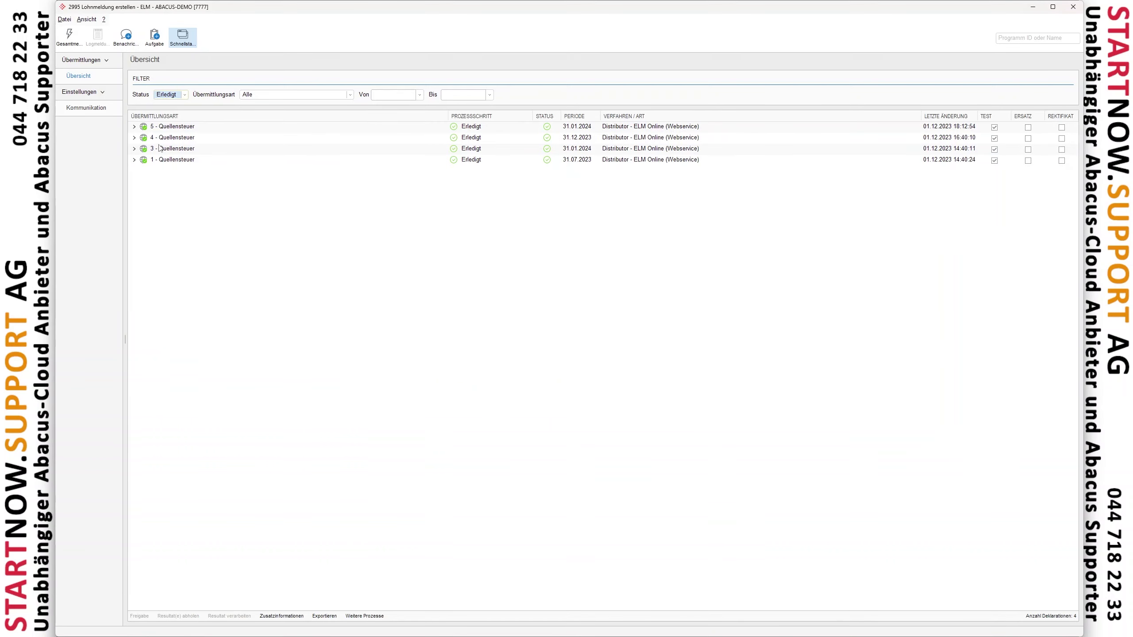
{"action": "left_click", "coordinate": [962, 129]}
{"action": "left_click", "coordinate": [168, 141]}
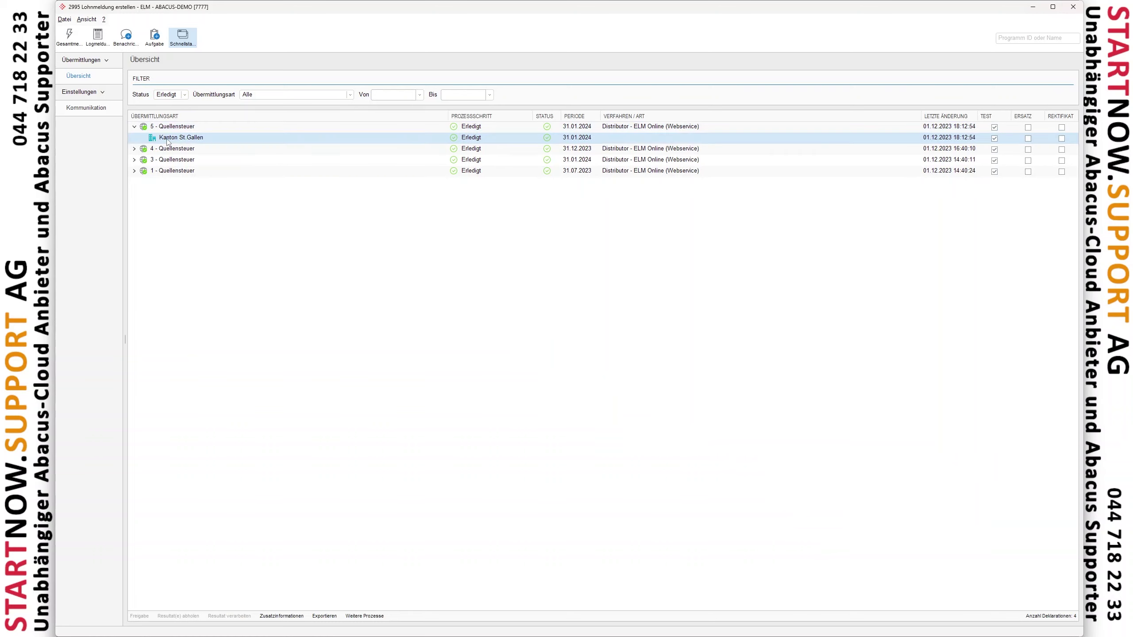
Step: Examine the Quittung amounts in the Kanton St. Gallen transmission's detail information, then close the dialog and the program
{"action": "right_click", "coordinate": [192, 142]}
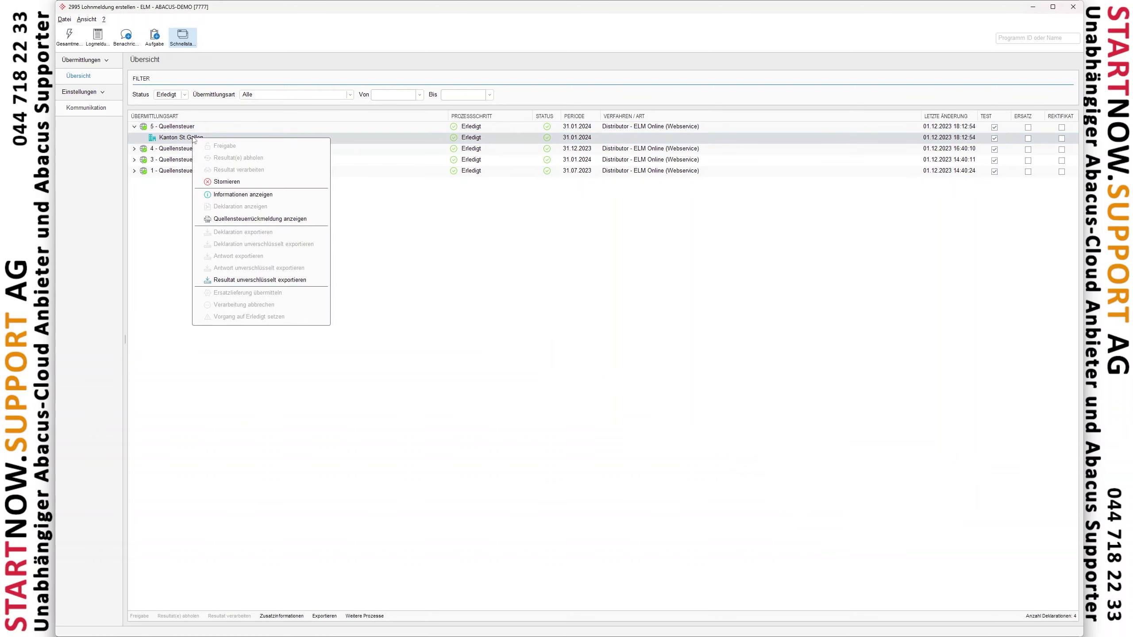
{"action": "left_click", "coordinate": [228, 198]}
{"action": "left_click", "coordinate": [426, 217]}
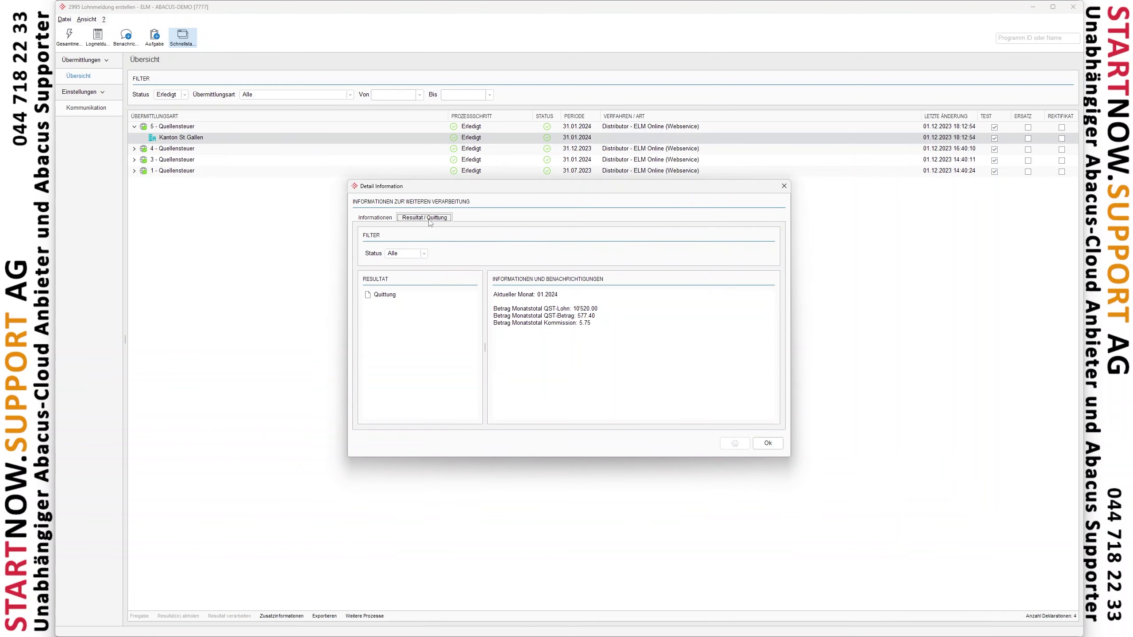
{"action": "left_click_drag", "start_coordinate": [497, 296], "coordinate": [620, 338]}
{"action": "left_click", "coordinate": [772, 444]}
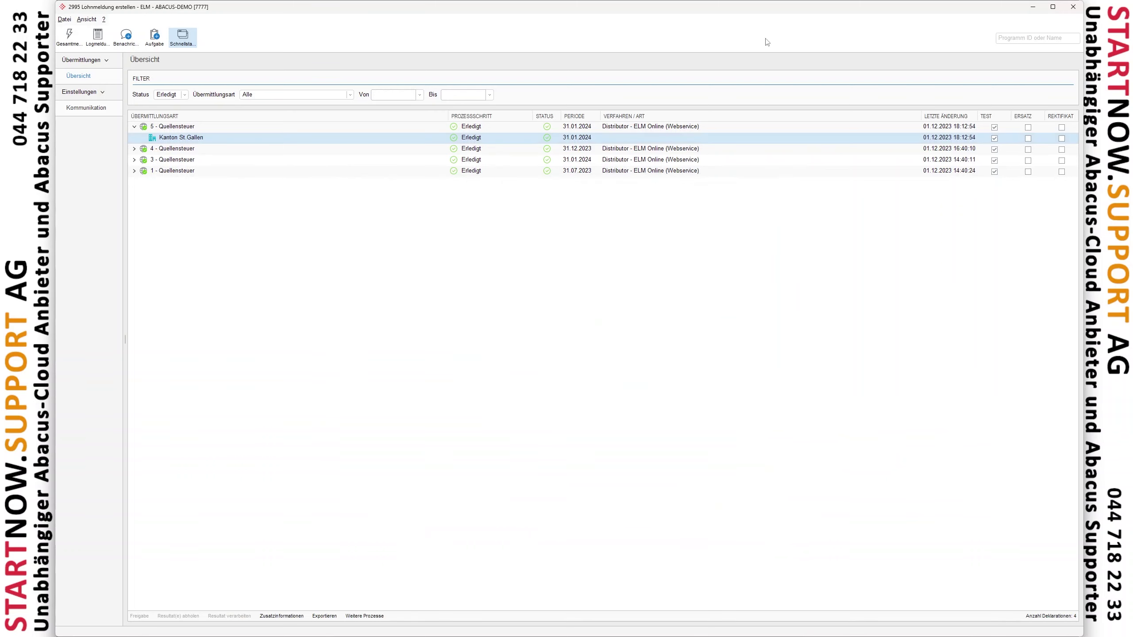
{"action": "left_click", "coordinate": [1073, 6]}
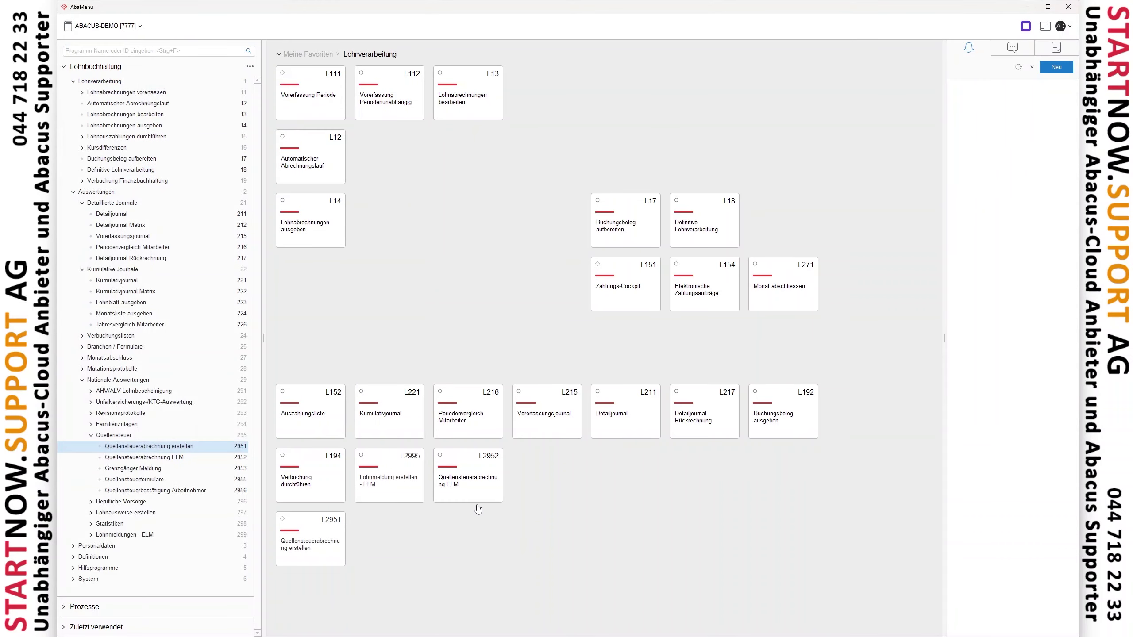
Step: Open Quellensteuerabrechnung ELM (L2952), set the month to 1 of 2024 and preview the report
{"action": "left_click", "coordinate": [481, 487]}
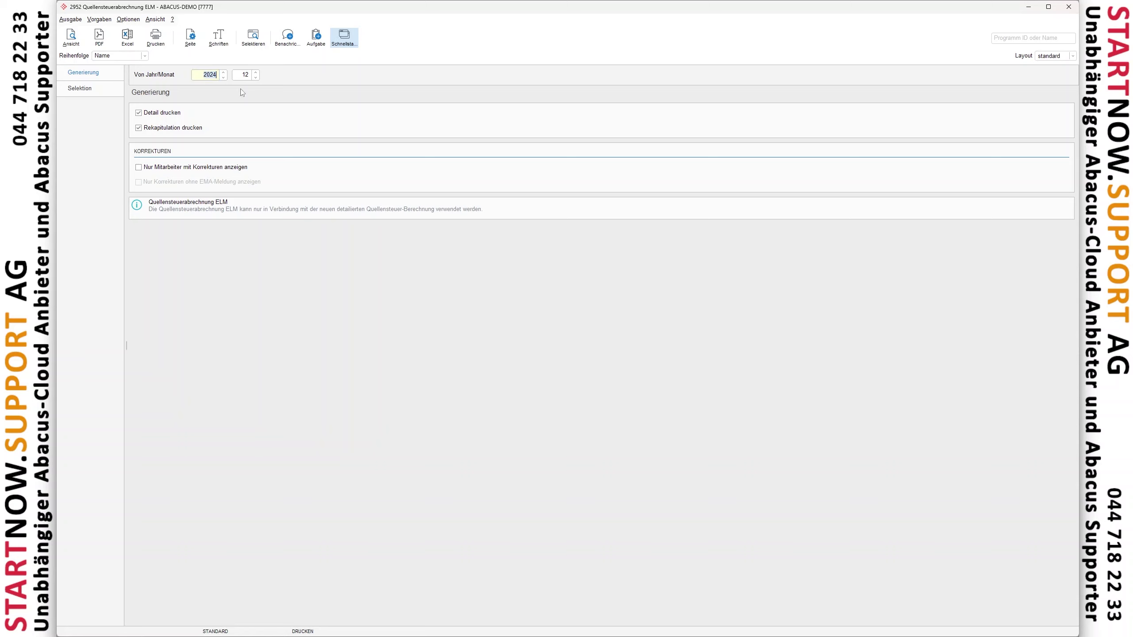
{"action": "key", "text": "Tab"}
{"action": "left_click", "coordinate": [71, 37]}
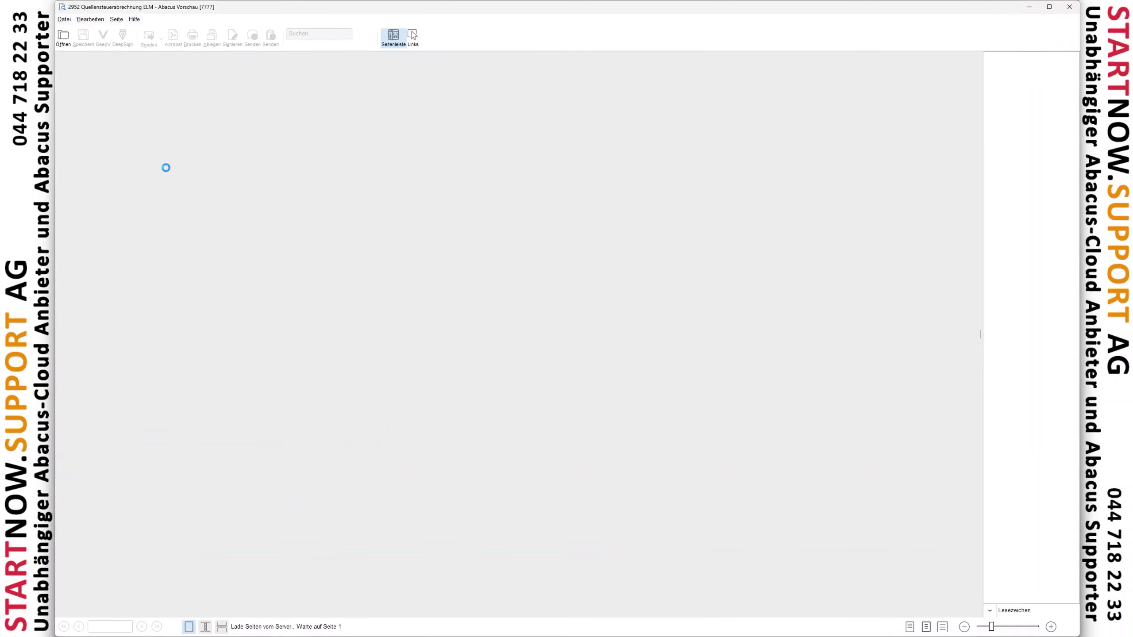
{"action": "left_click_drag", "start_coordinate": [267, 72], "coordinate": [639, 334]}
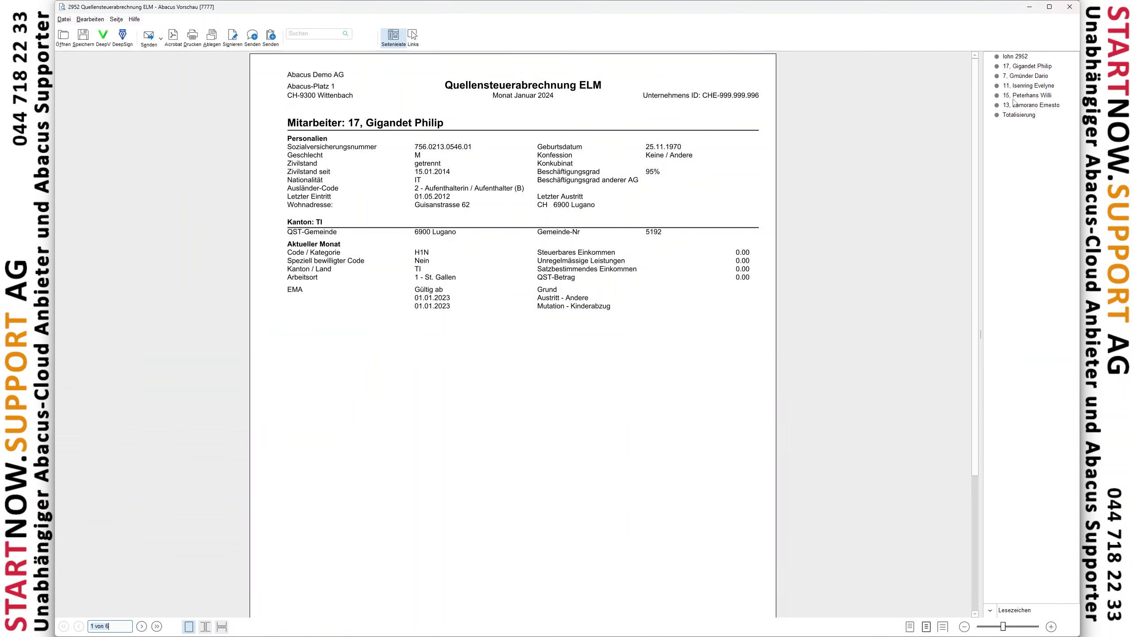
Step: Examine the employee pages and the Totalisierung in the ELM report, then close the preview and the program
{"action": "left_click", "coordinate": [1022, 67]}
{"action": "left_click", "coordinate": [1022, 77]}
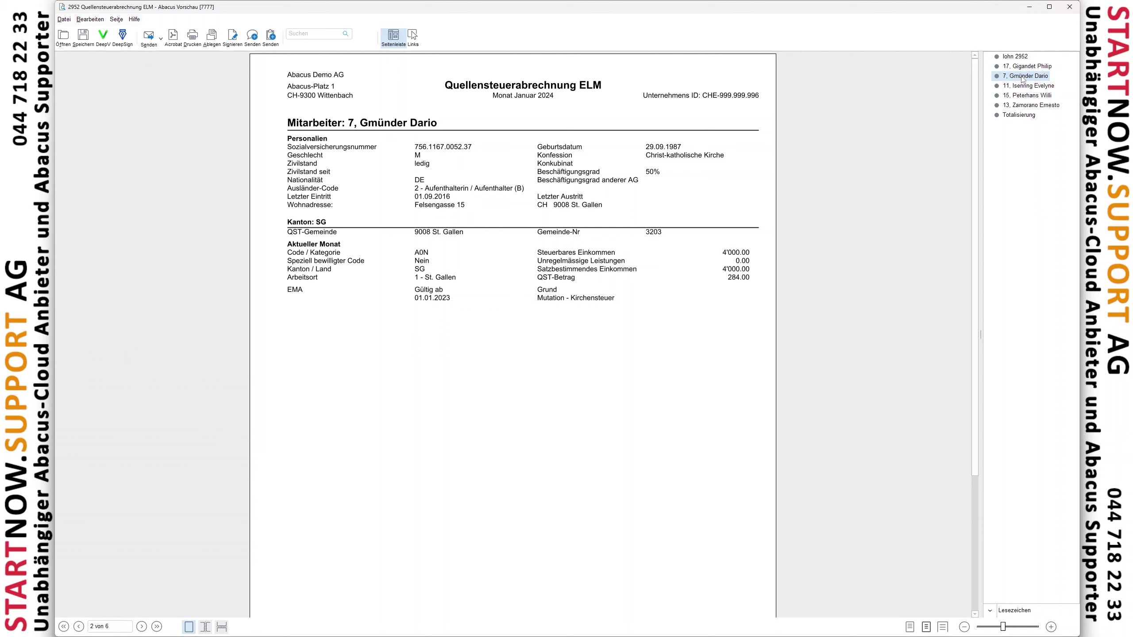
{"action": "left_click", "coordinate": [1024, 88]}
{"action": "left_click", "coordinate": [1025, 97]}
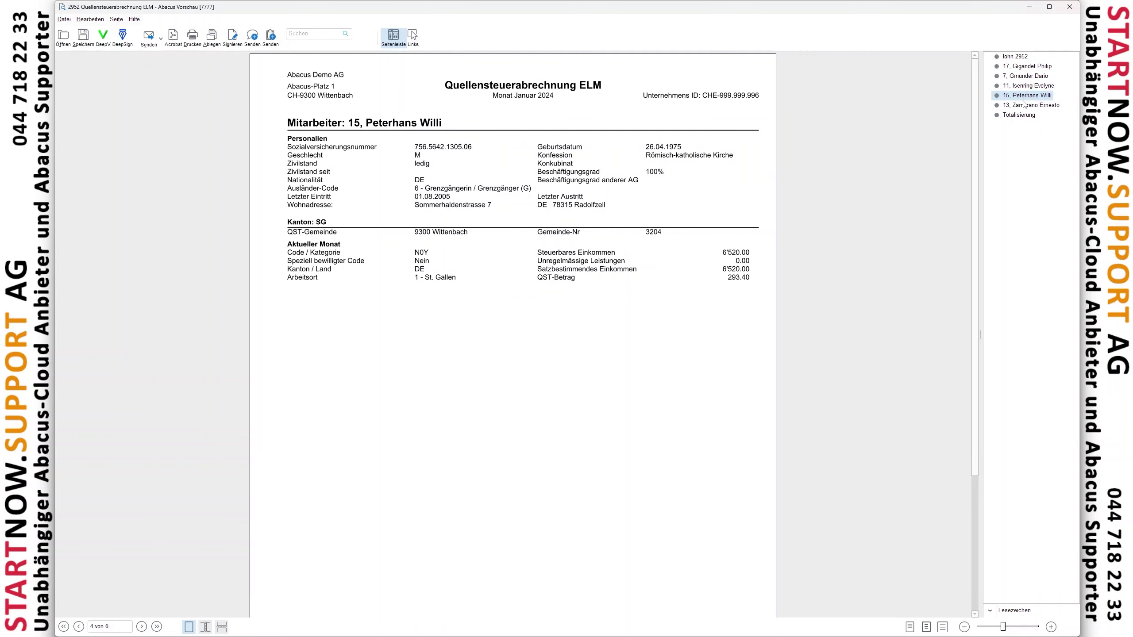
{"action": "left_click", "coordinate": [1024, 105]}
{"action": "left_click", "coordinate": [1021, 114]}
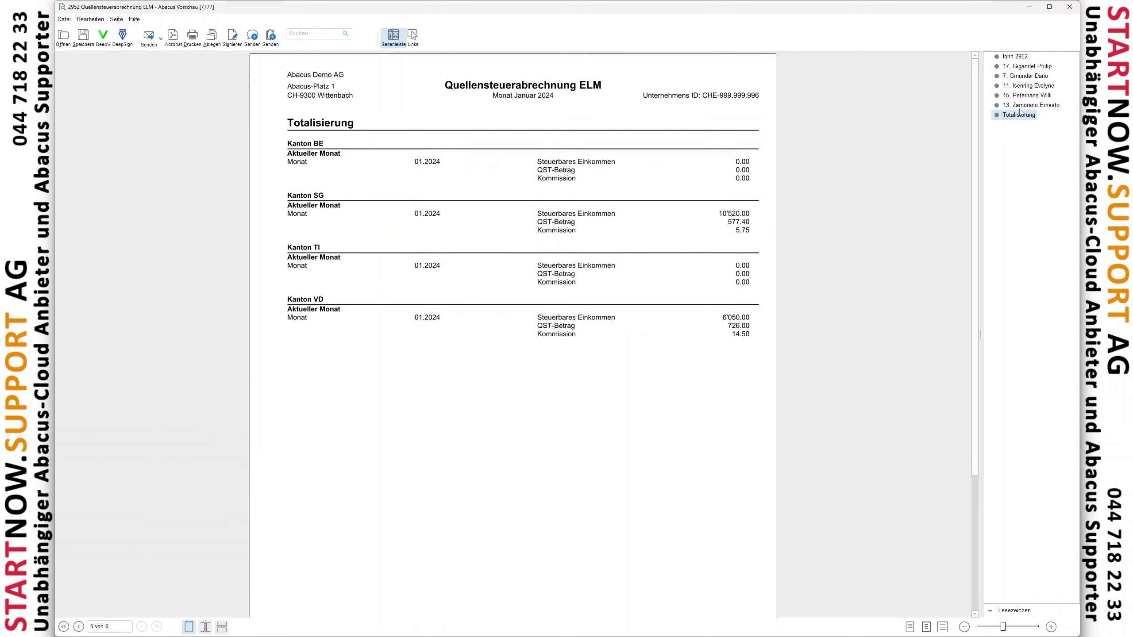
{"action": "left_click", "coordinate": [1024, 105]}
{"action": "left_click", "coordinate": [1025, 95]}
{"action": "left_click", "coordinate": [1069, 7]}
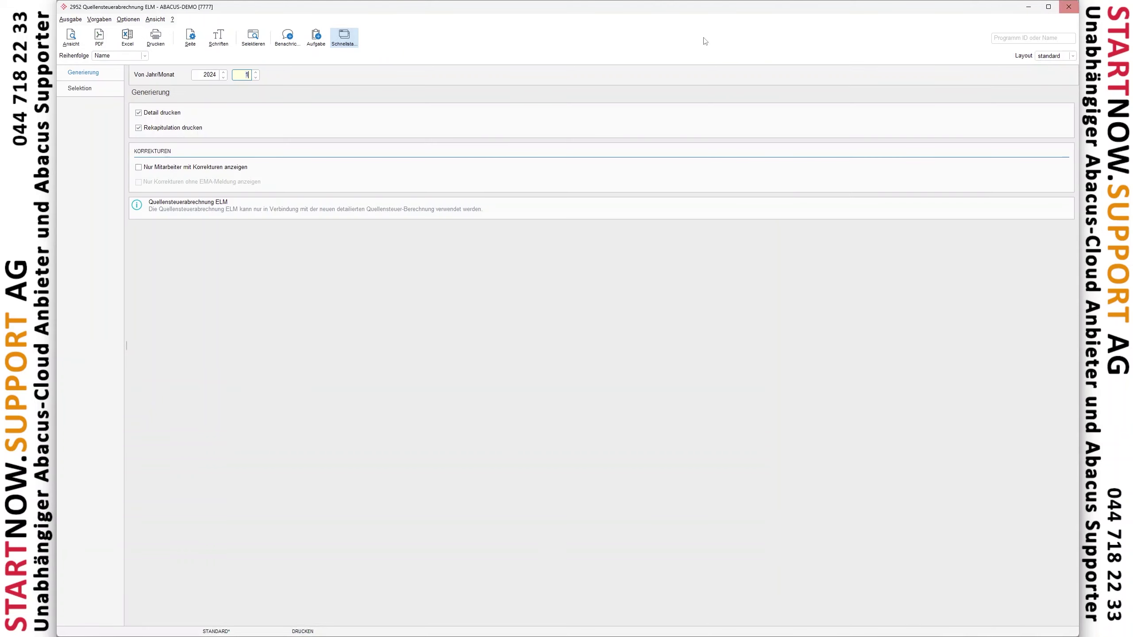
{"action": "left_click", "coordinate": [1069, 6]}
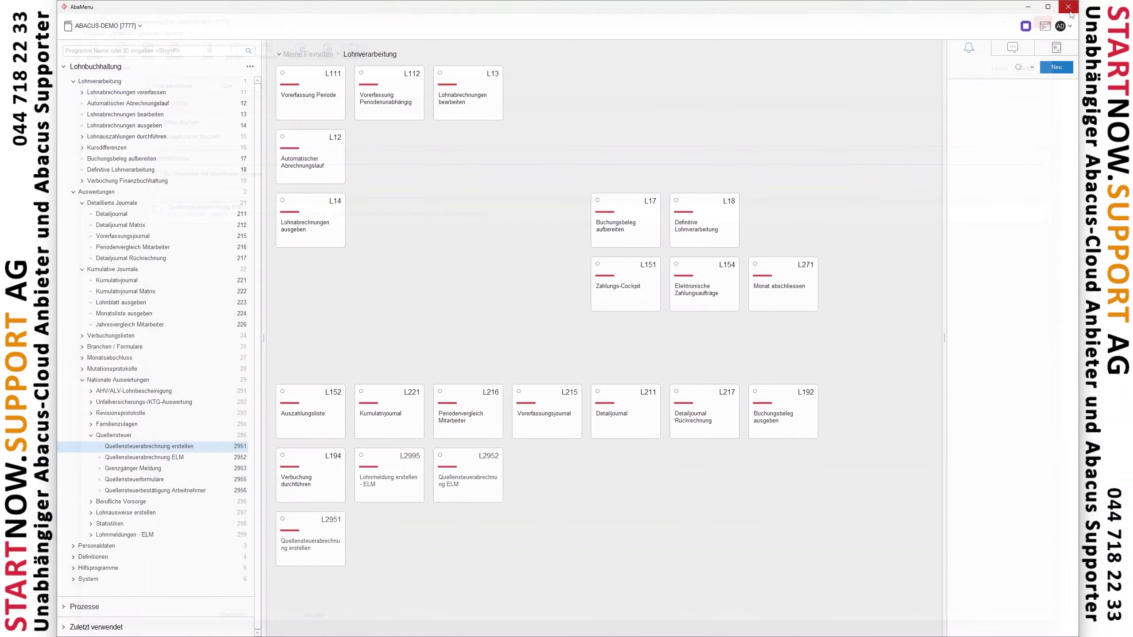
Step: Preview the Quellensteuerabrechnung in L2951 with Bis Monat 1 of 2024, close everything and return to Meine Favoriten
{"action": "double_click", "coordinate": [137, 448]}
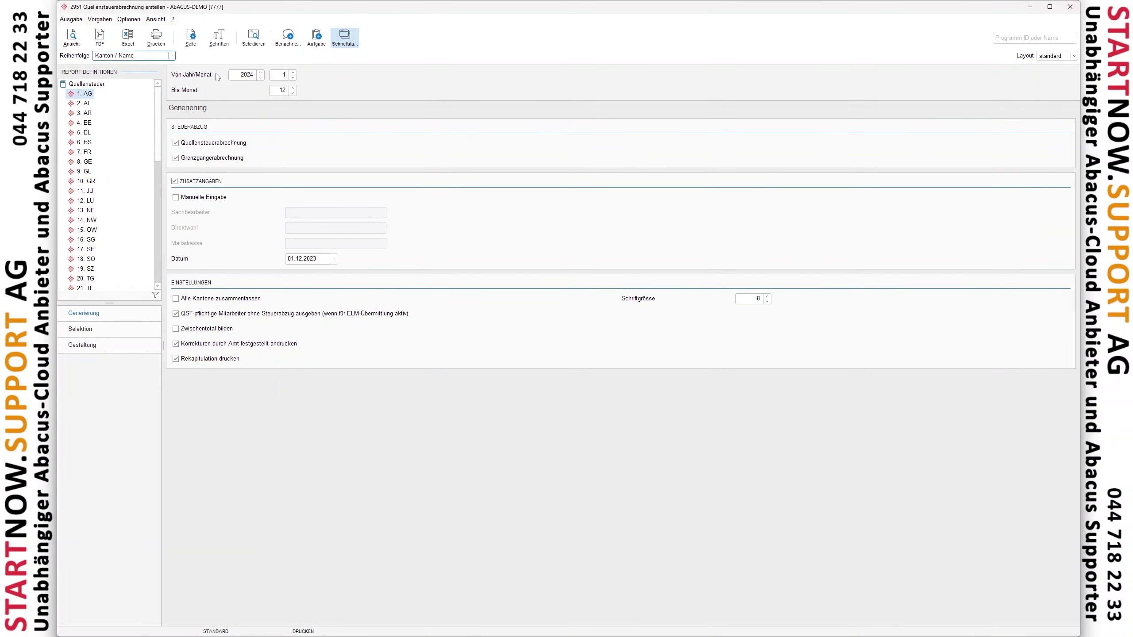
{"action": "left_click", "coordinate": [294, 91]}
{"action": "left_click", "coordinate": [71, 36]}
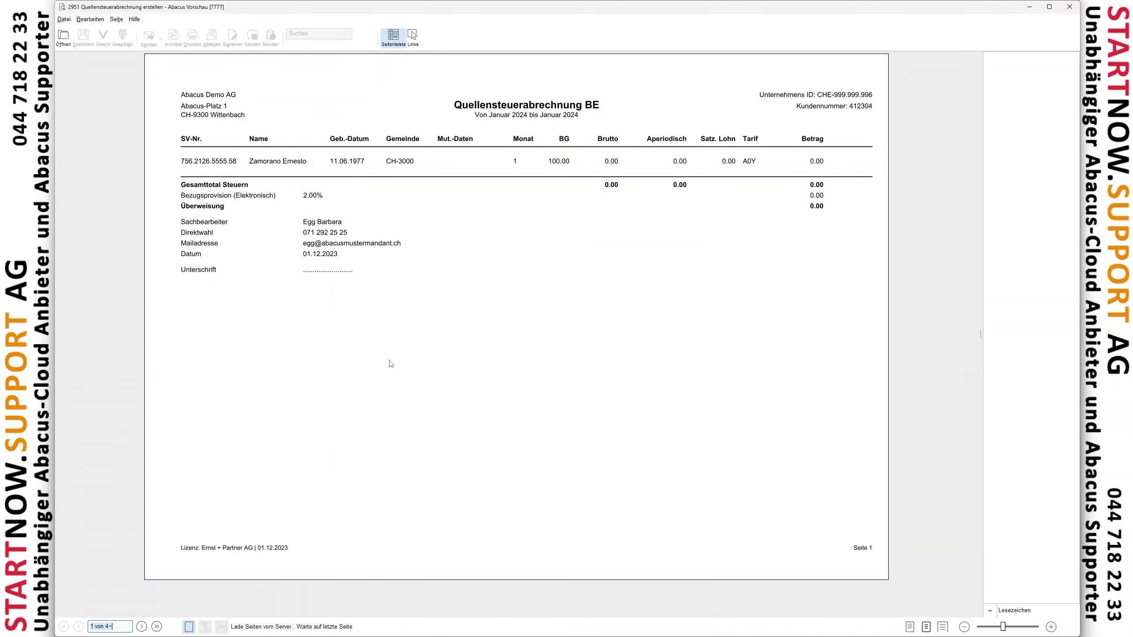
{"action": "left_click", "coordinate": [1075, 11]}
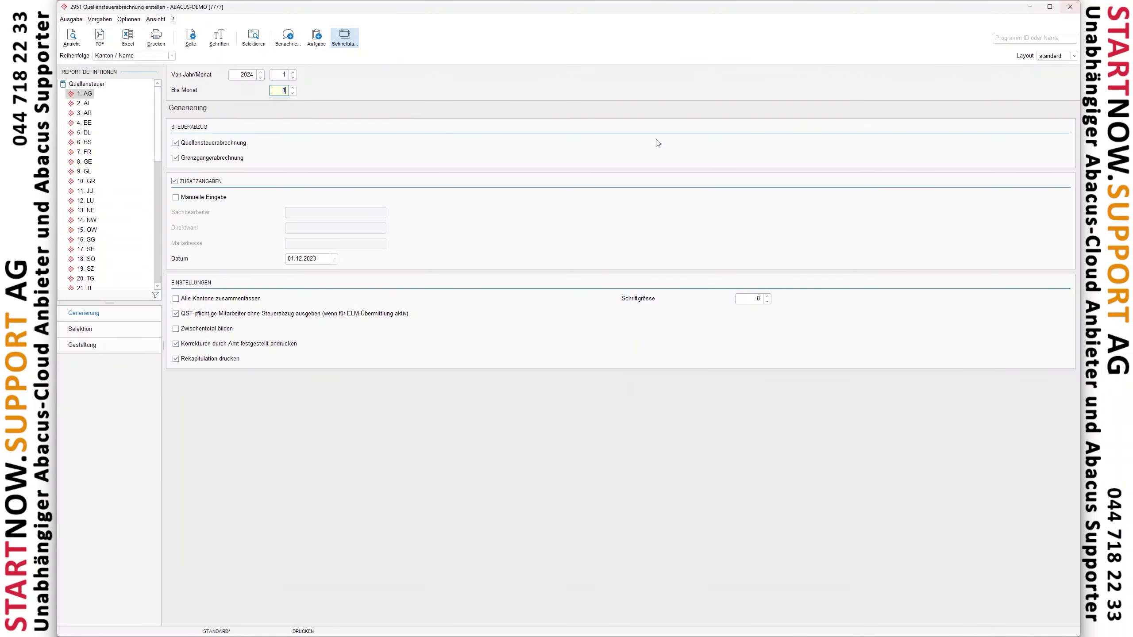
{"action": "left_click", "coordinate": [1069, 11]}
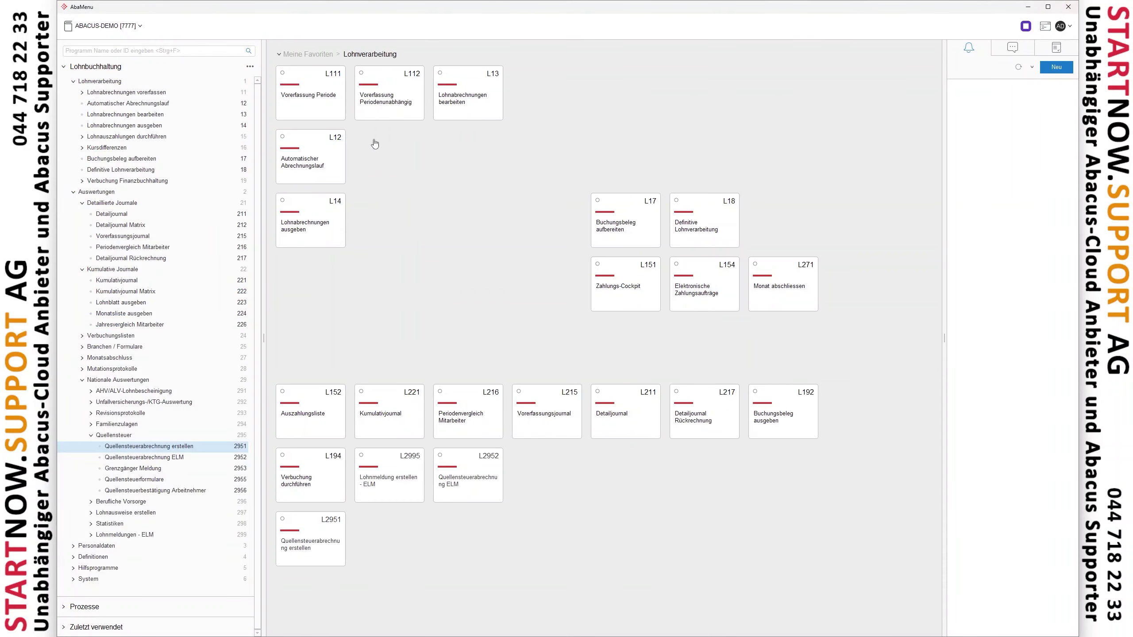
{"action": "left_click", "coordinate": [321, 56]}
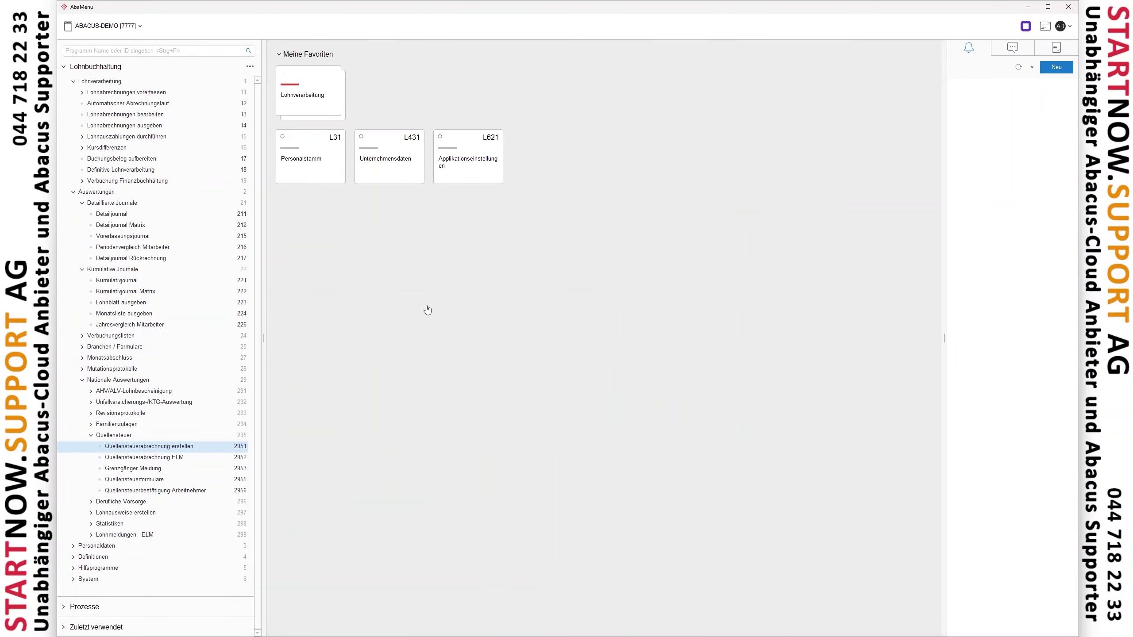